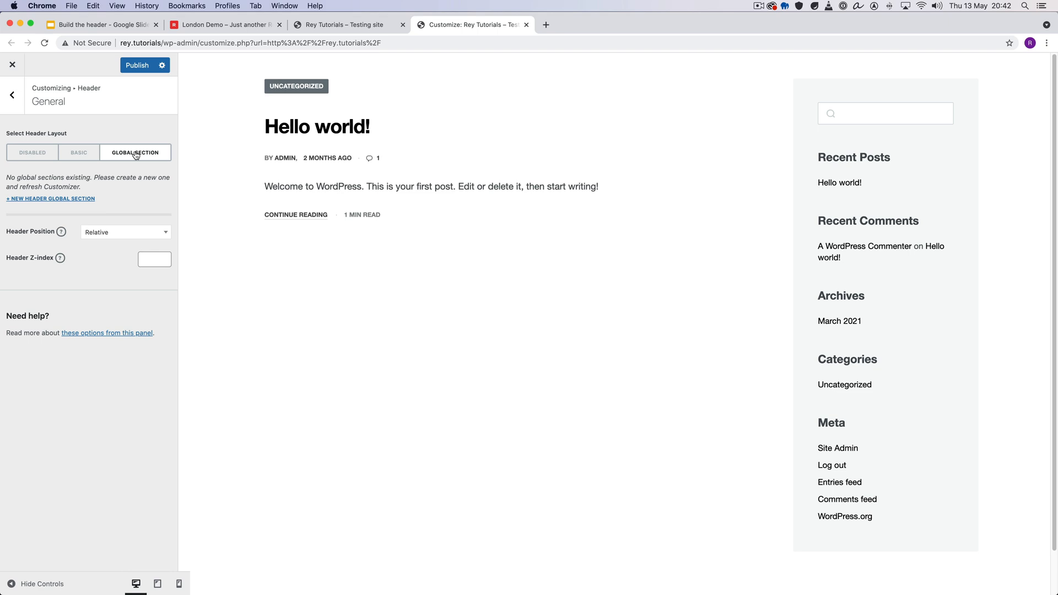
- Set the testing site's header layout to Basic
{"action": "left_click", "coordinate": [93, 153]}
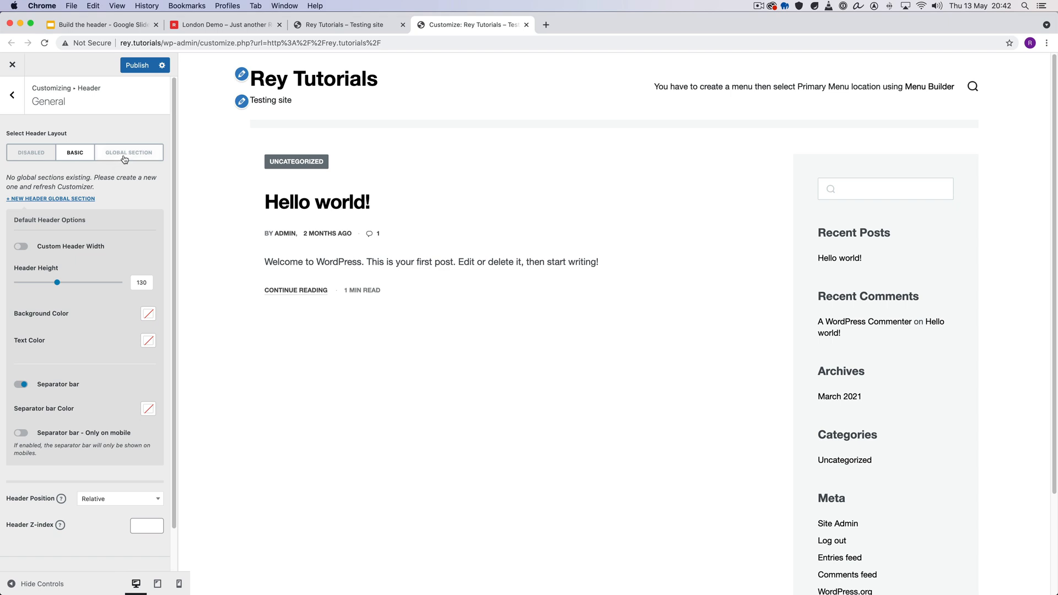
- Open the London Demo site's Customizer at the general header settings and examine the available header global sections
{"action": "left_click", "coordinate": [222, 27]}
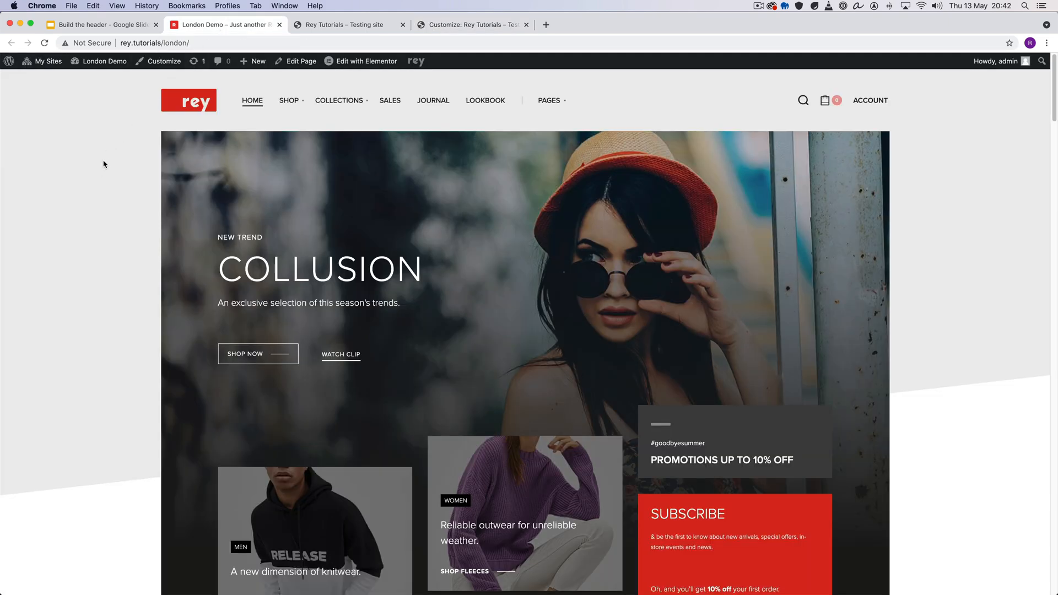
{"action": "left_click", "coordinate": [161, 61], "text": "super"}
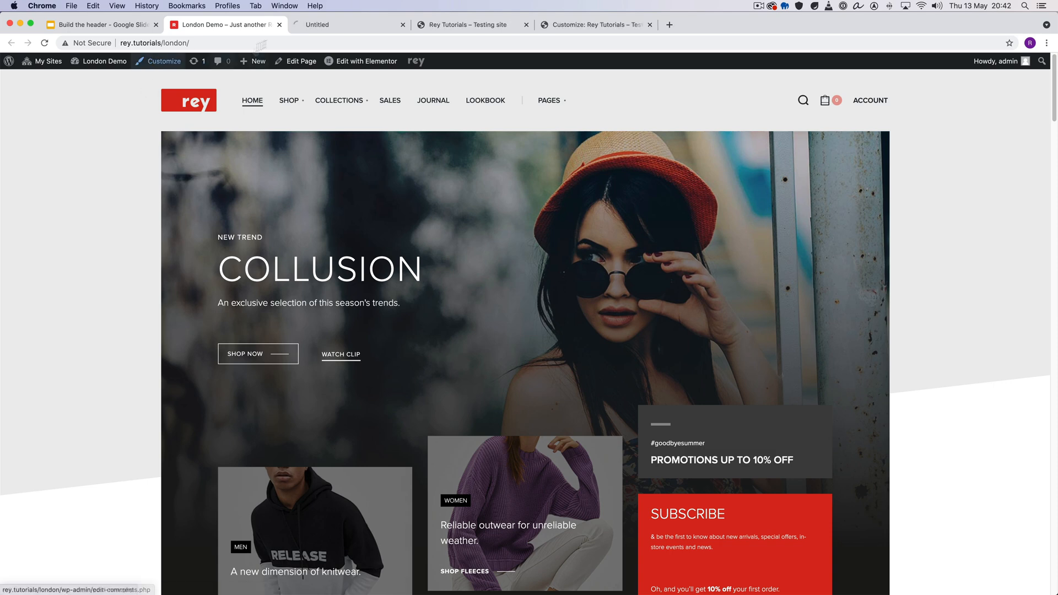
{"action": "left_click", "coordinate": [320, 26]}
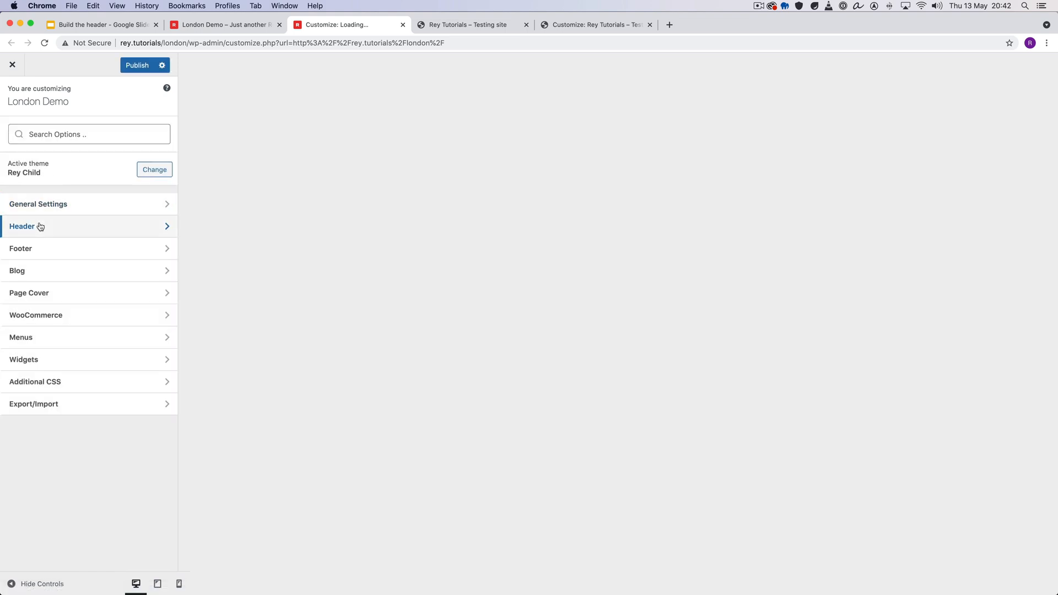
{"action": "left_click", "coordinate": [40, 224]}
{"action": "left_click", "coordinate": [58, 132]}
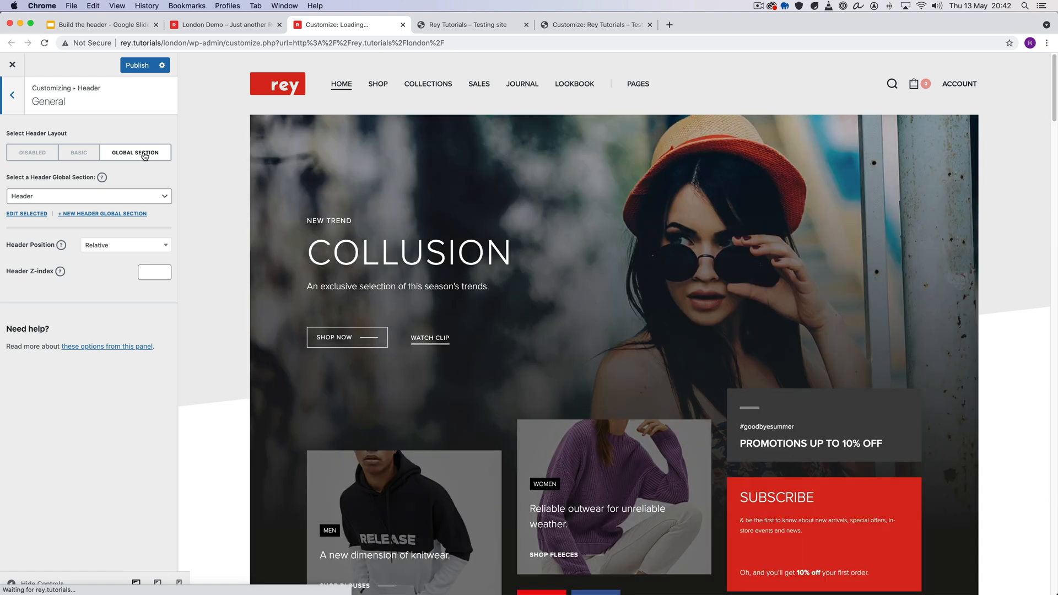
{"action": "left_click", "coordinate": [121, 198]}
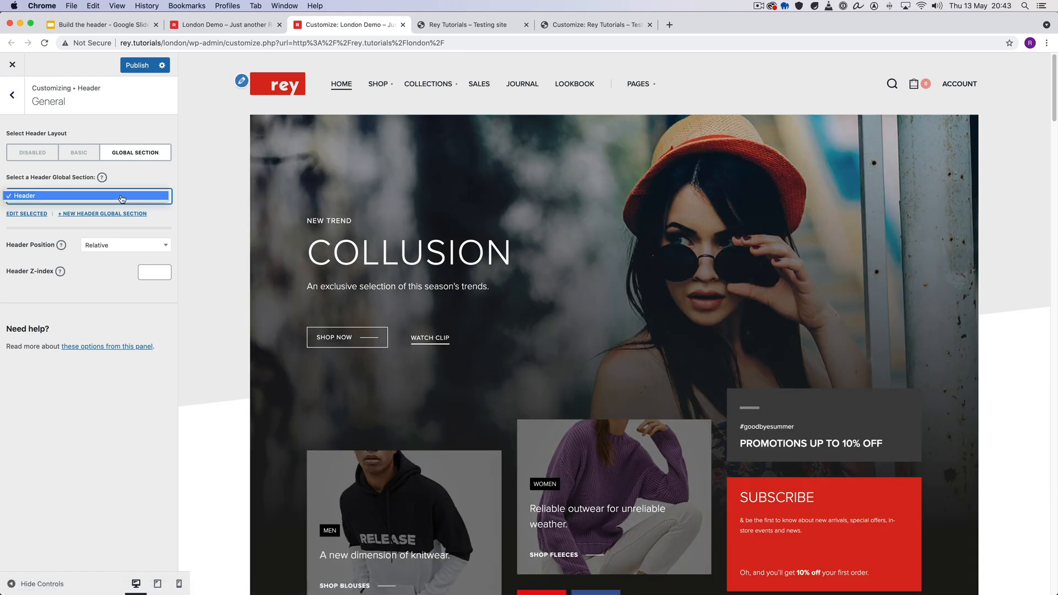
{"action": "left_click", "coordinate": [71, 182]}
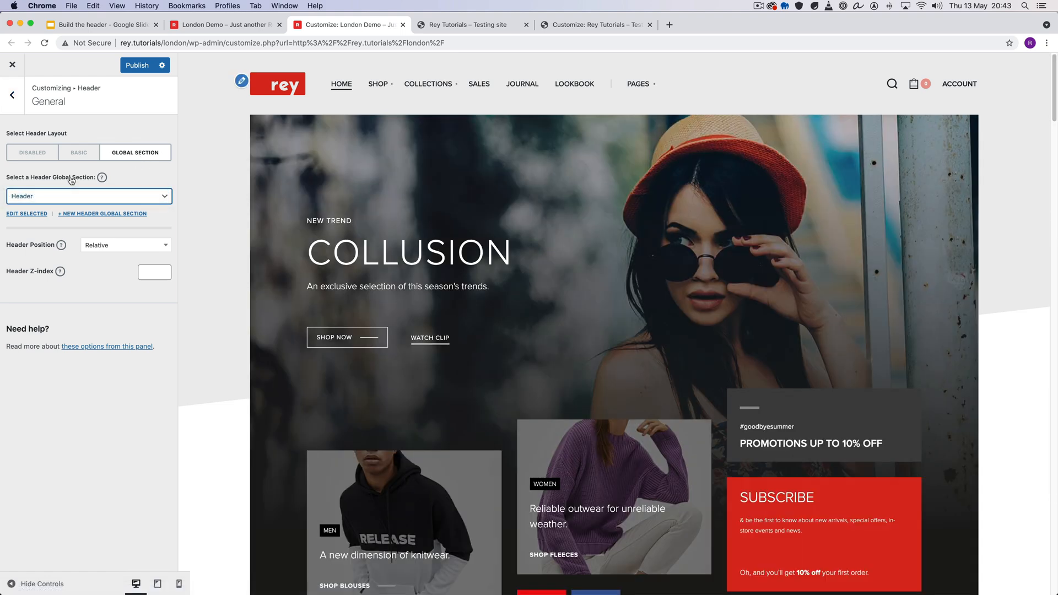
- From the London Demo home page, open its Header global section for editing with Elementor in a new tab
{"action": "left_click", "coordinate": [226, 28]}
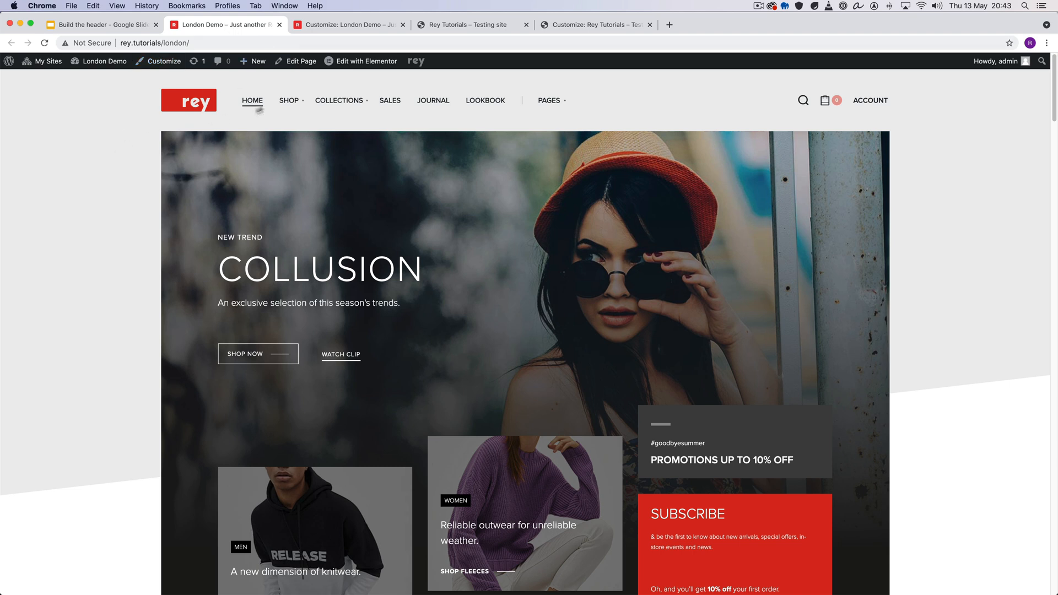
{"action": "mouse_move", "coordinate": [359, 65]}
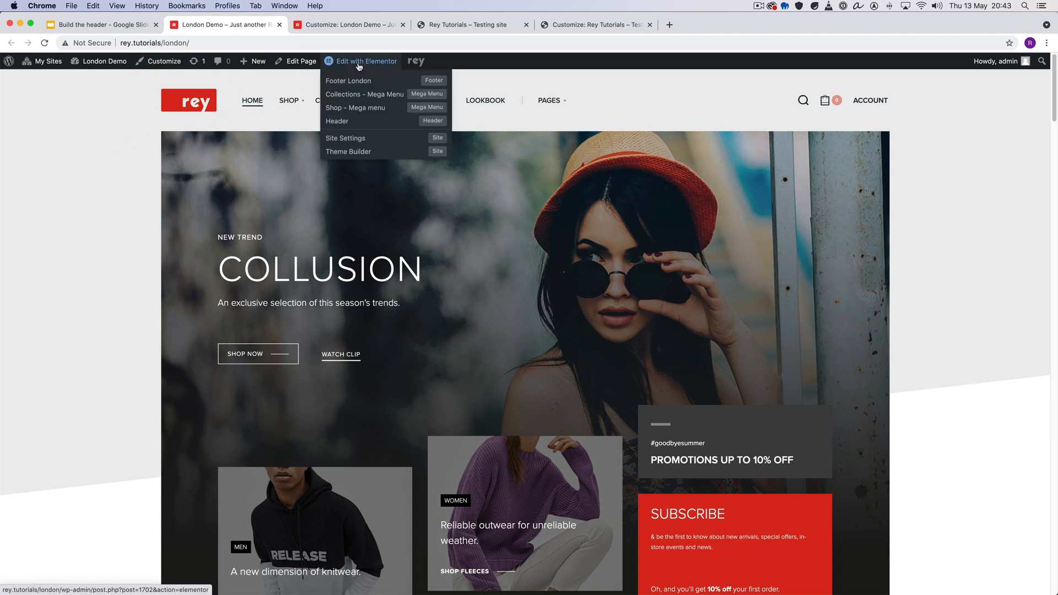
{"action": "left_click", "coordinate": [356, 124], "text": "super"}
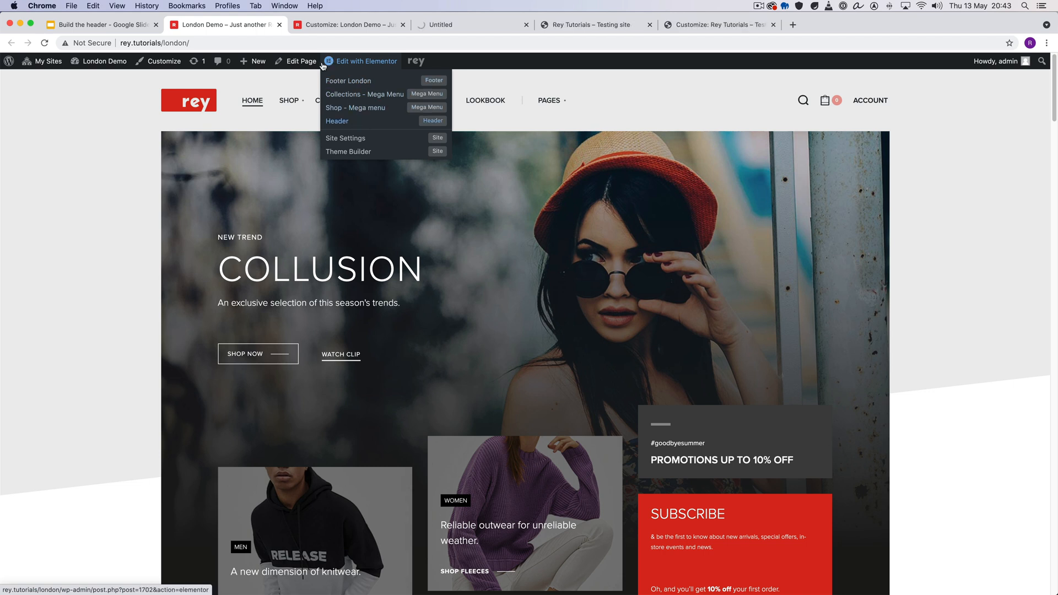
- Open the London Demo's Global Sections list in a new tab and permanently dismiss the theme survey notice
{"action": "mouse_move", "coordinate": [416, 62]}
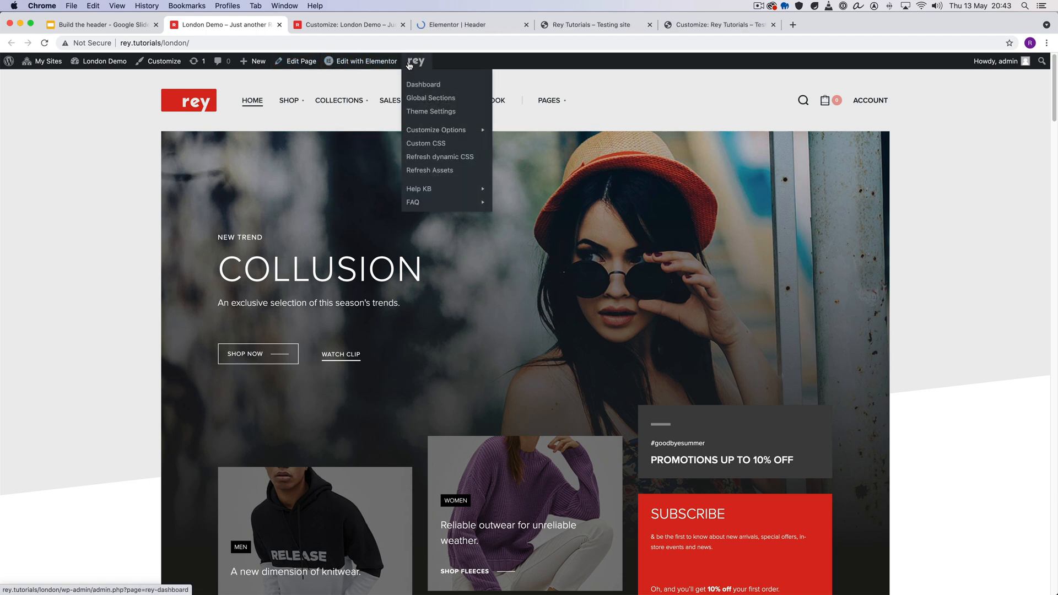
{"action": "left_click", "coordinate": [441, 100], "text": "super"}
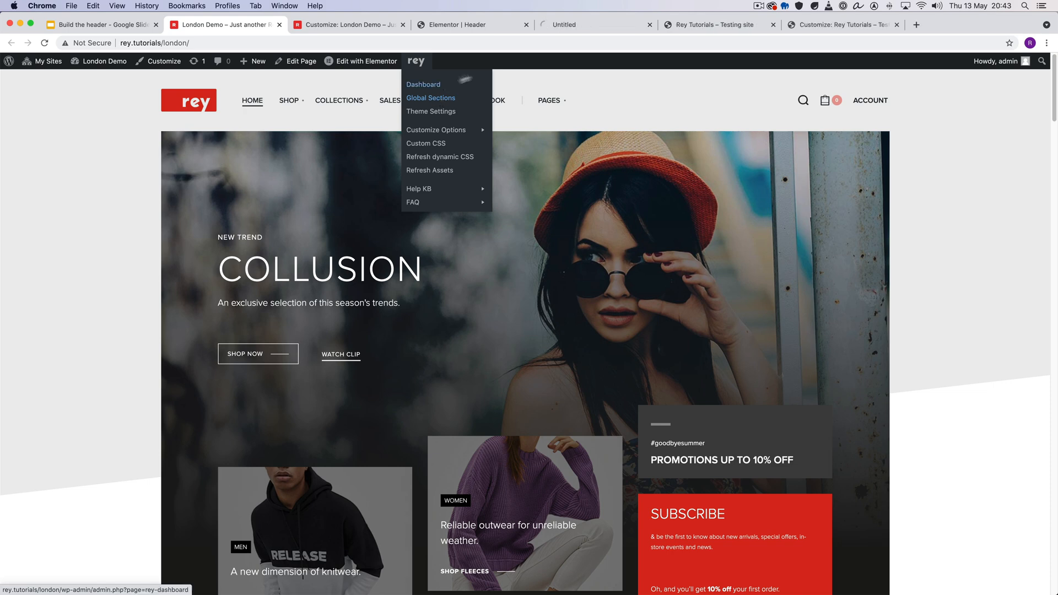
{"action": "left_click", "coordinate": [574, 25]}
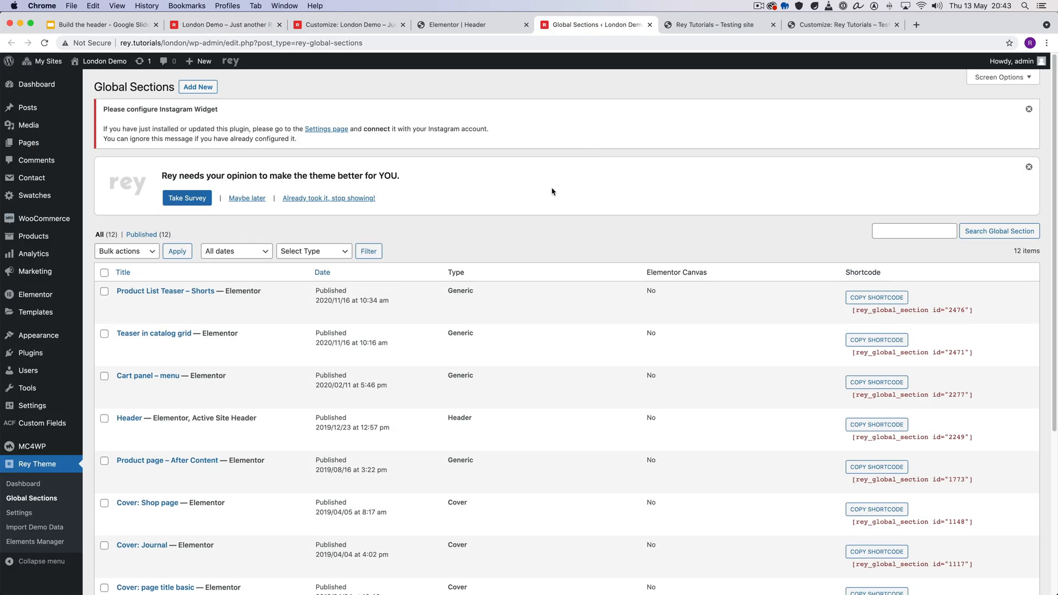
{"action": "left_click", "coordinate": [366, 199]}
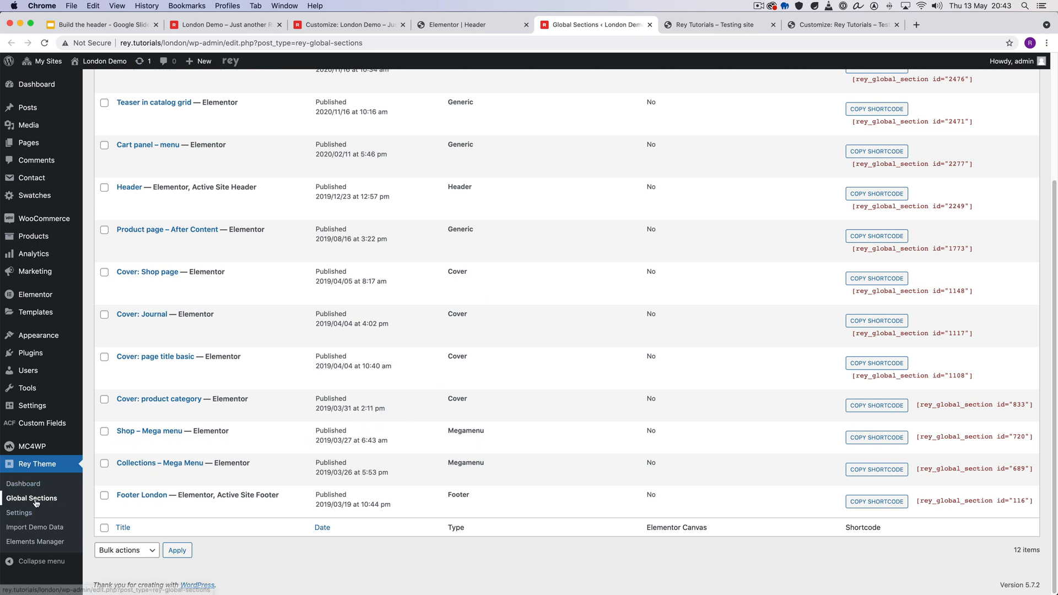
- Filter the global sections by the Header type and check the active site header label beside the entry's title
{"action": "mouse_move", "coordinate": [269, 446]}
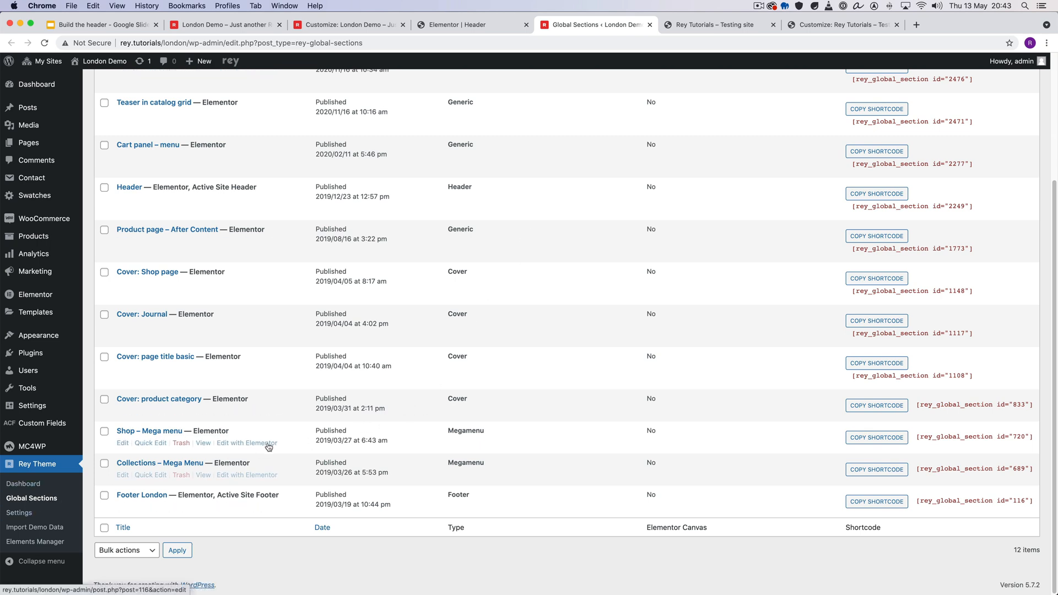
{"action": "scroll", "coordinate": [269, 446], "scroll_direction": "up", "scroll_amount": 5}
{"action": "left_click", "coordinate": [313, 184]}
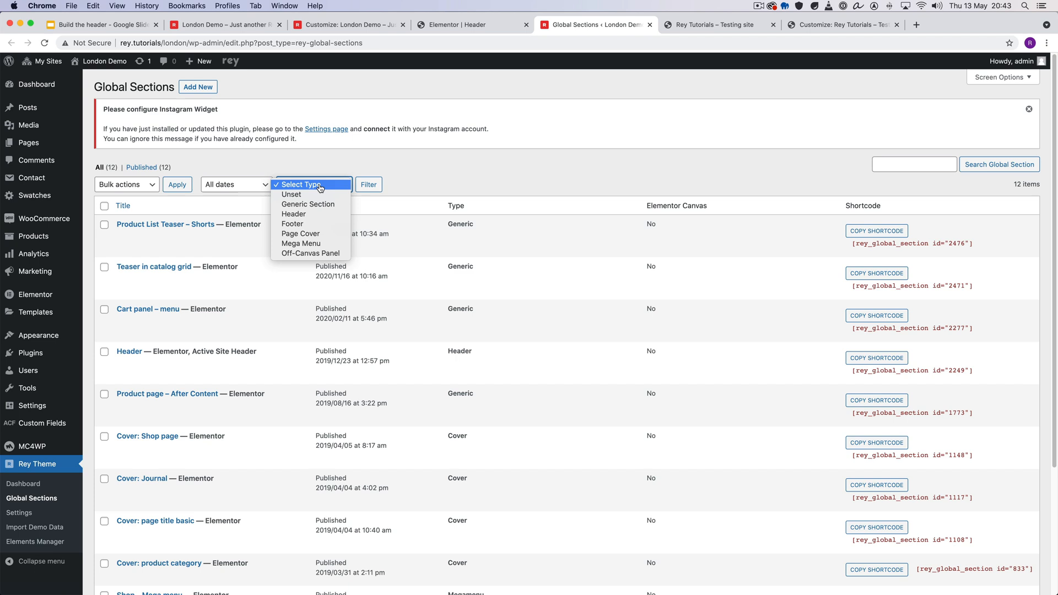
{"action": "left_click", "coordinate": [321, 215]}
{"action": "left_click", "coordinate": [368, 184]}
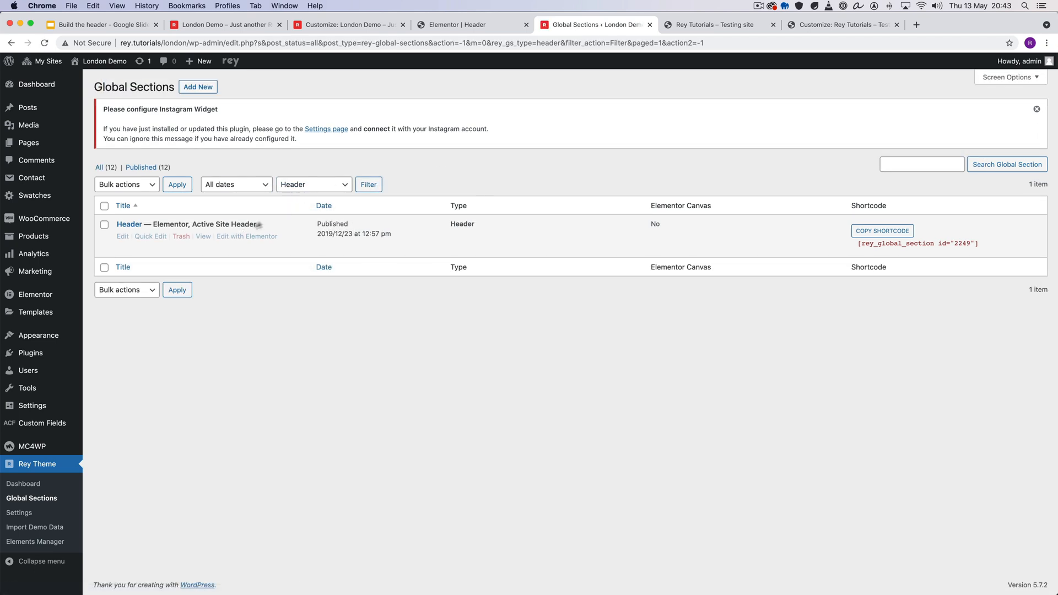
{"action": "double_click", "coordinate": [170, 223]}
{"action": "left_click_drag", "start_coordinate": [214, 223], "coordinate": [248, 225]}
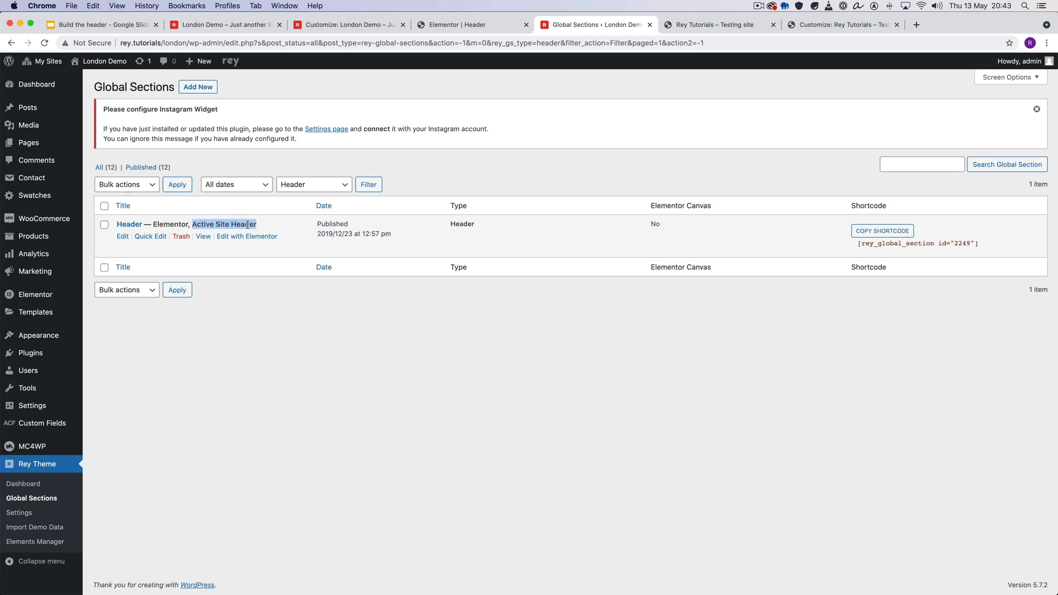
{"action": "left_click", "coordinate": [272, 330]}
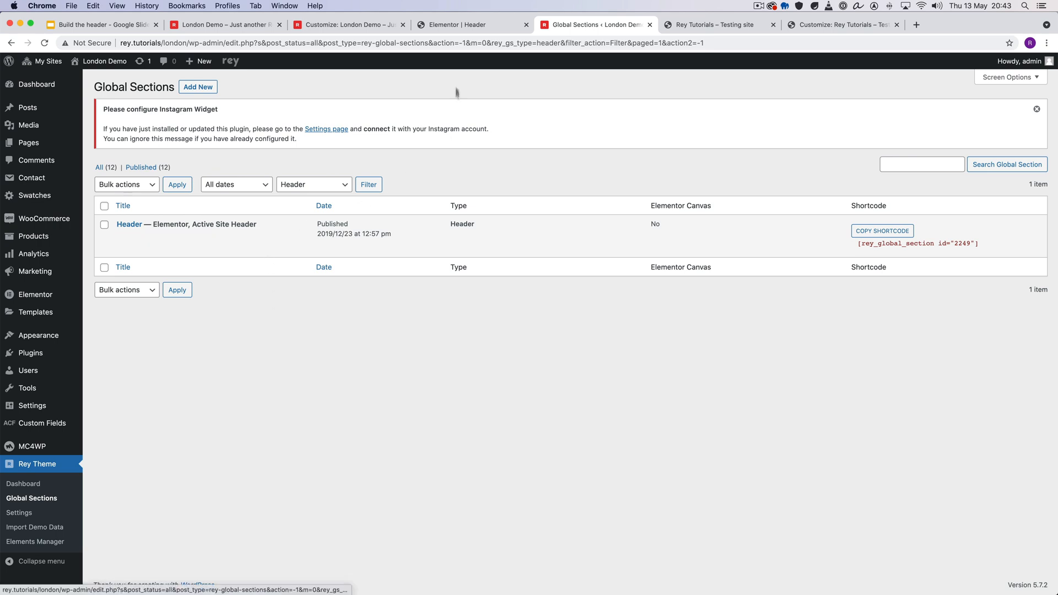
- Go to the Header section's Elementor editor and expand its column in the Navigator to examine the widgets inside
{"action": "left_click", "coordinate": [449, 28]}
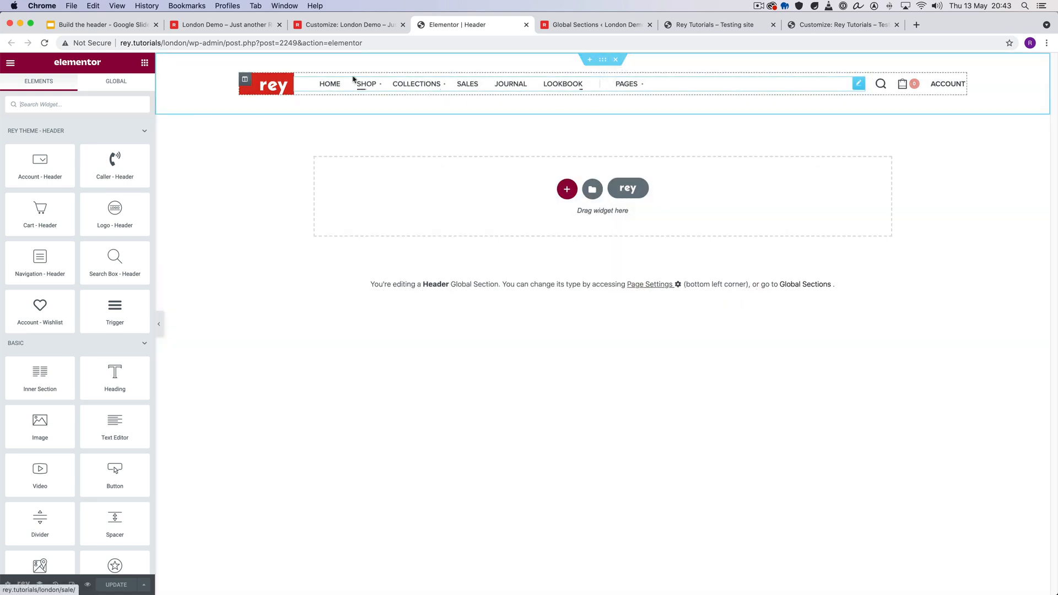
{"action": "left_click", "coordinate": [246, 81]}
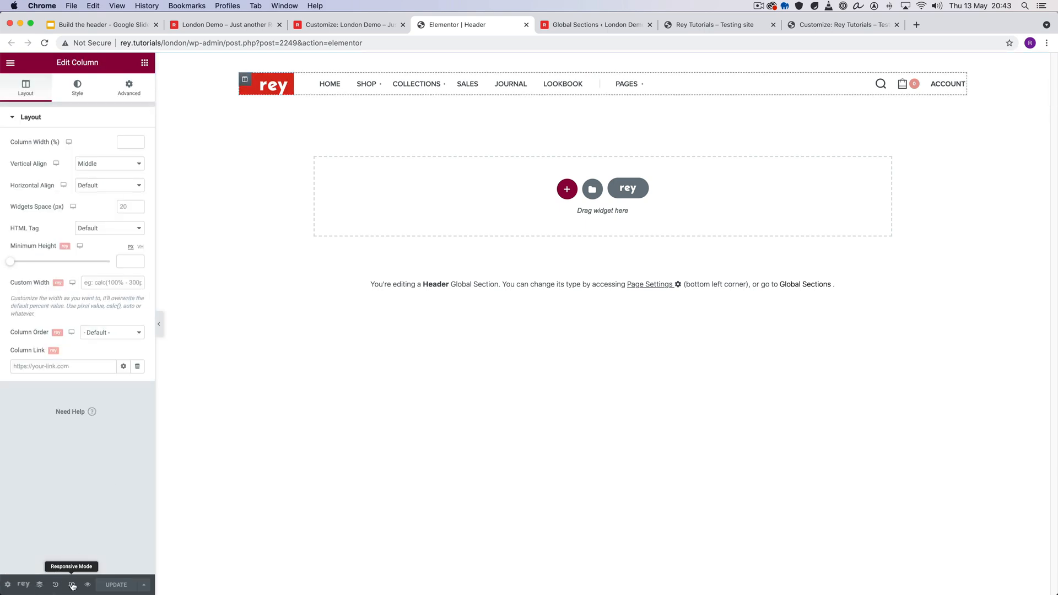
{"action": "left_click", "coordinate": [39, 584]}
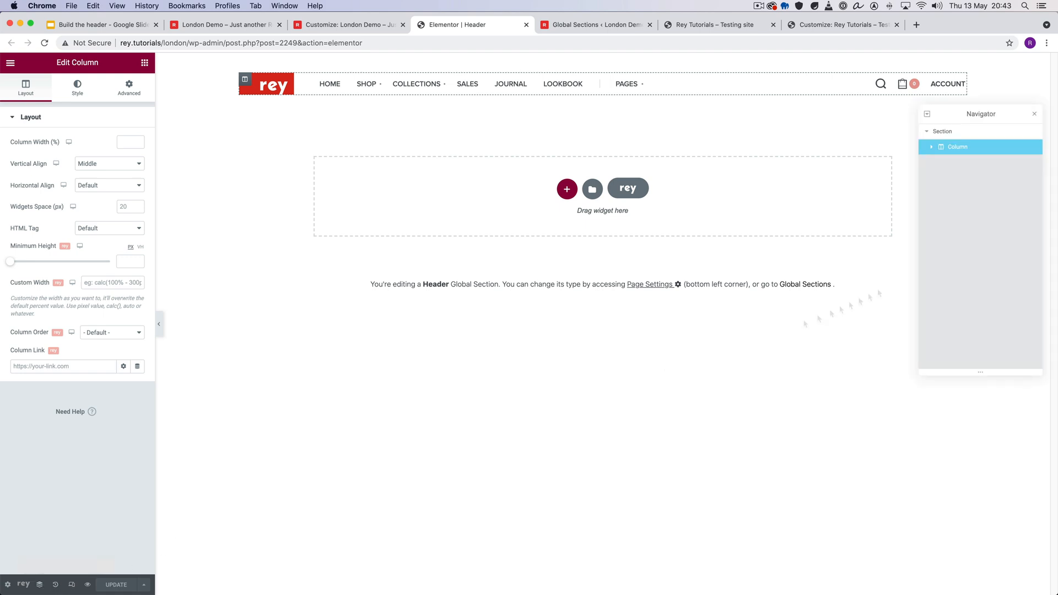
{"action": "left_click", "coordinate": [931, 147]}
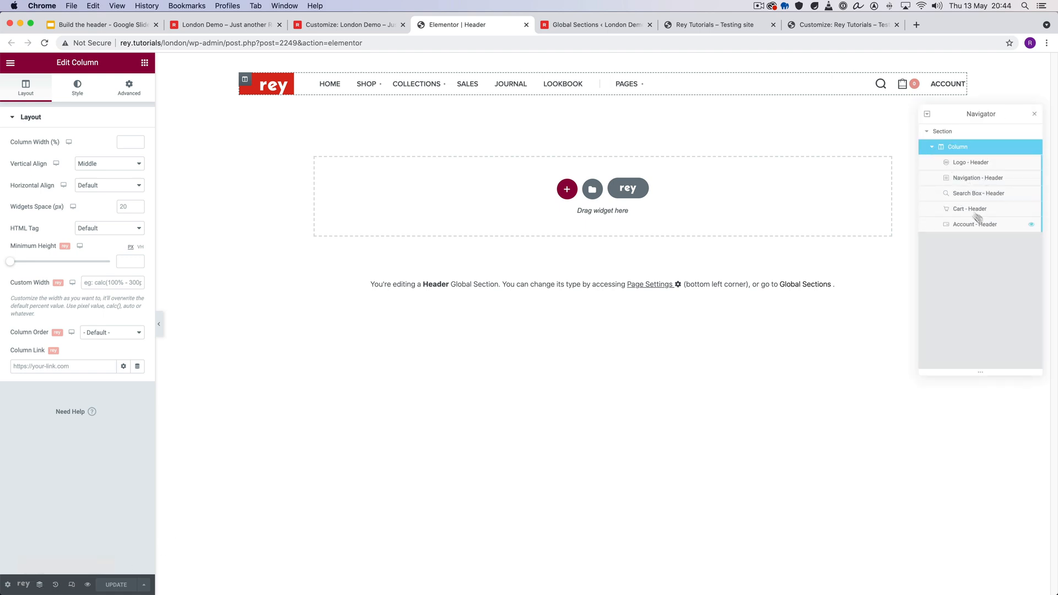
- Look over the available header widgets, and open the existing header section's layout settings
{"action": "left_click", "coordinate": [144, 64]}
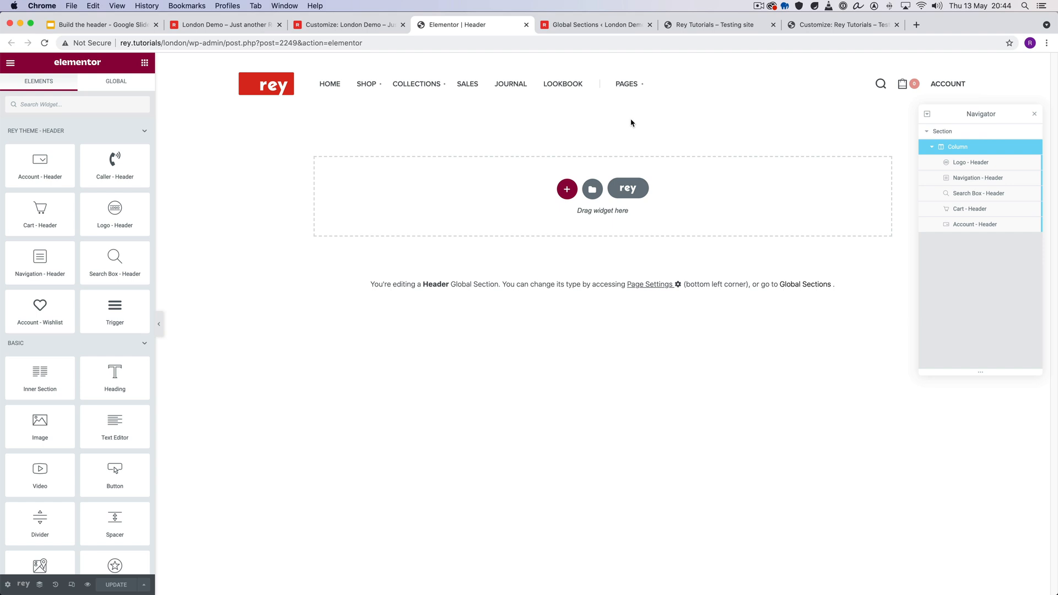
{"action": "mouse_move", "coordinate": [599, 85]}
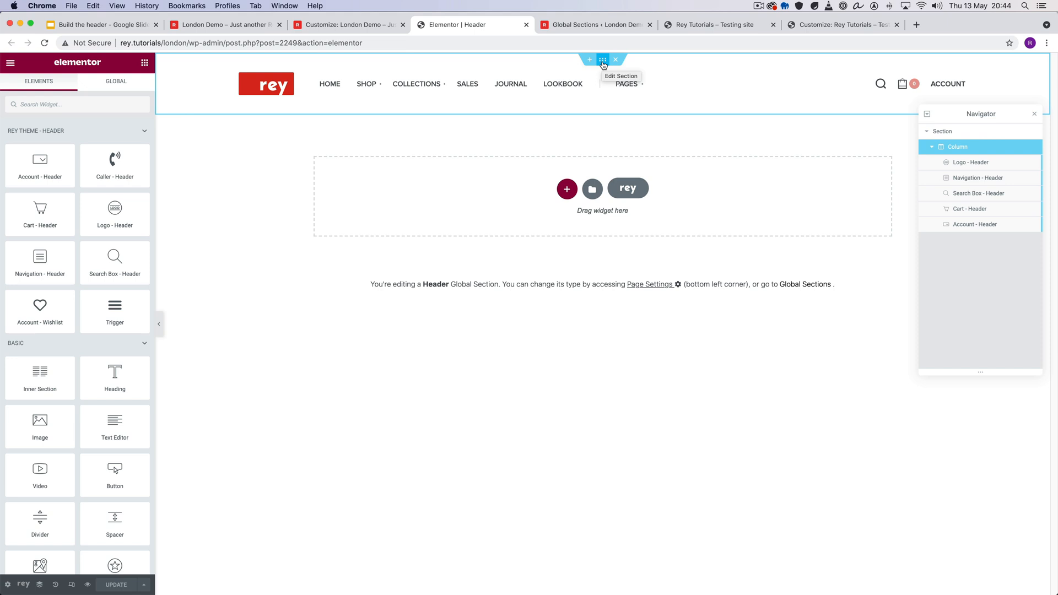
{"action": "left_click", "coordinate": [603, 60]}
- Create and publish a new global section titled "Custom Header" with the type Header
{"action": "left_click", "coordinate": [23, 585]}
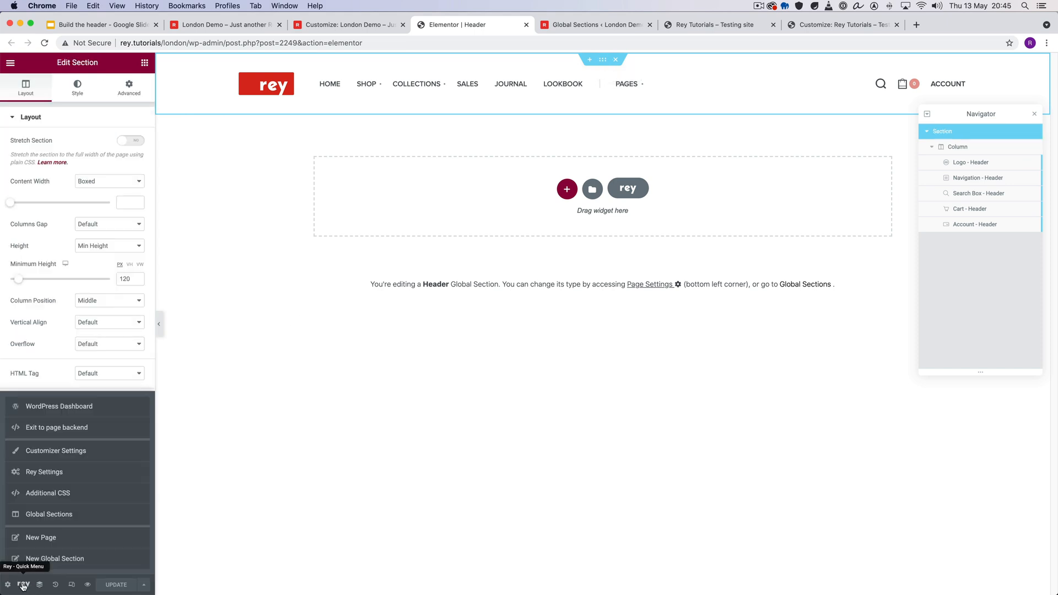
{"action": "left_click", "coordinate": [65, 560]}
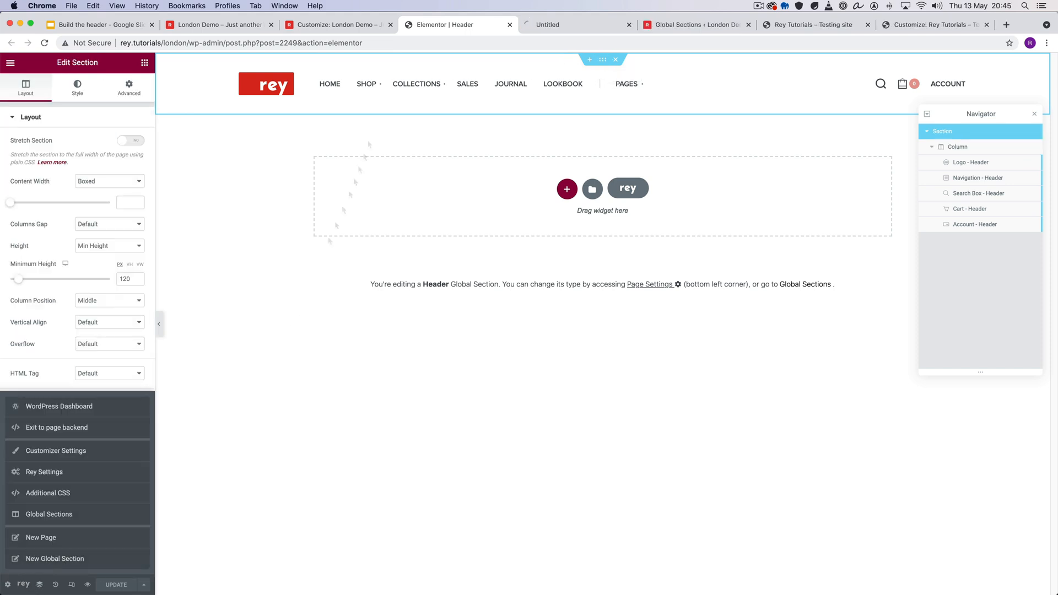
{"action": "left_click", "coordinate": [539, 23]}
{"action": "type", "text": "C"}
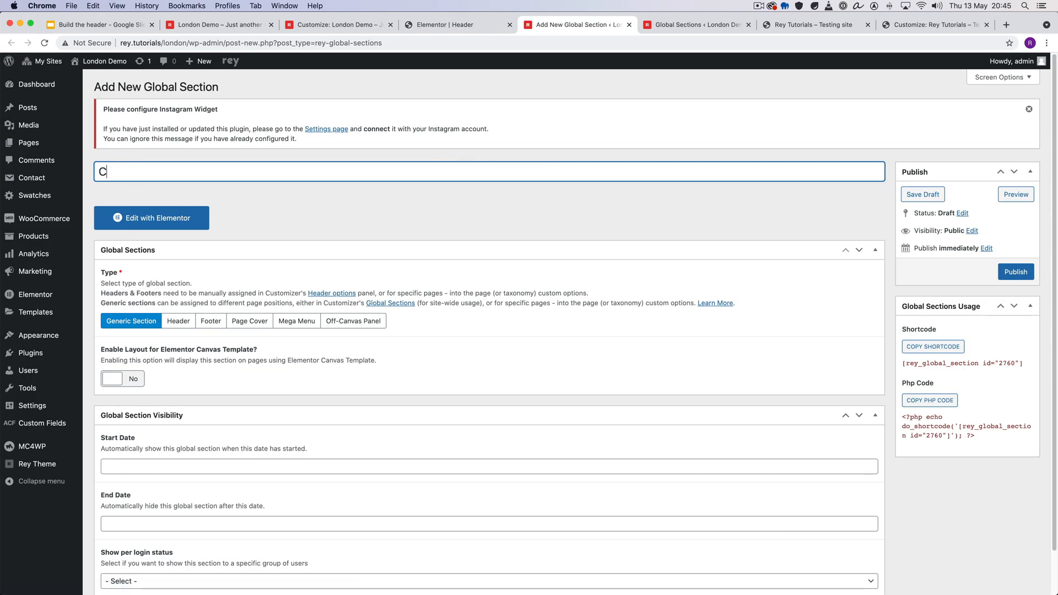
{"action": "type", "text": "ustom Header"}
{"action": "left_click", "coordinate": [178, 321]}
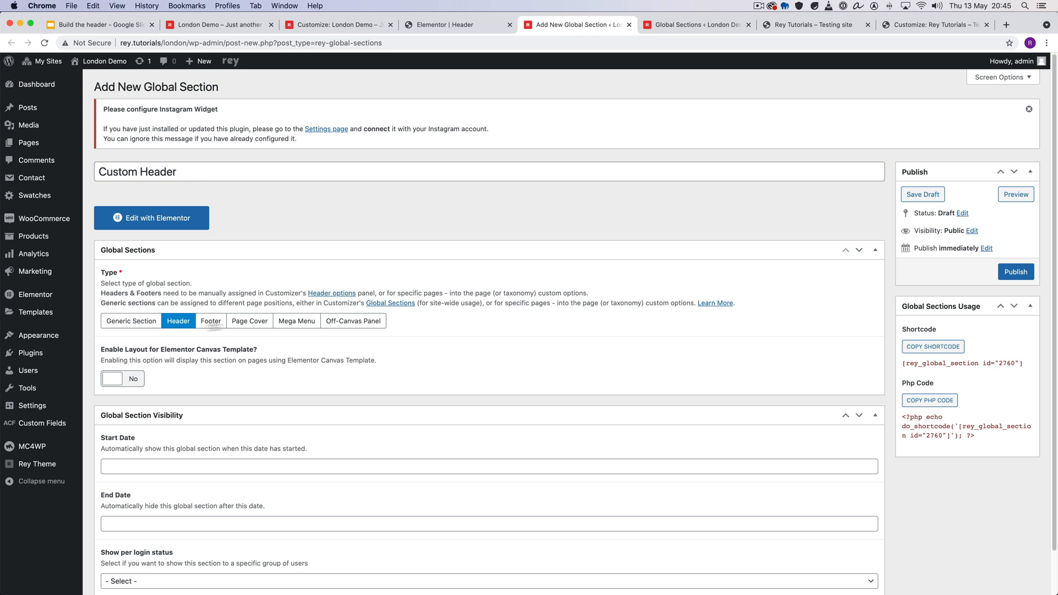
{"action": "left_click", "coordinate": [1019, 273]}
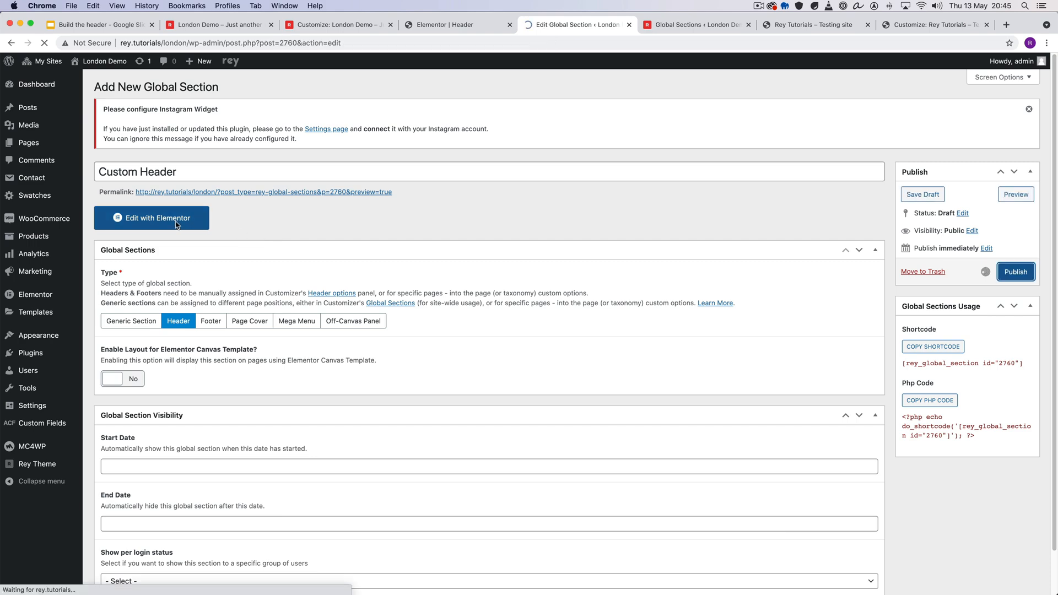
- Open the Custom Header global section in Elementor and add a section with a single-column structure
{"action": "left_click", "coordinate": [161, 246]}
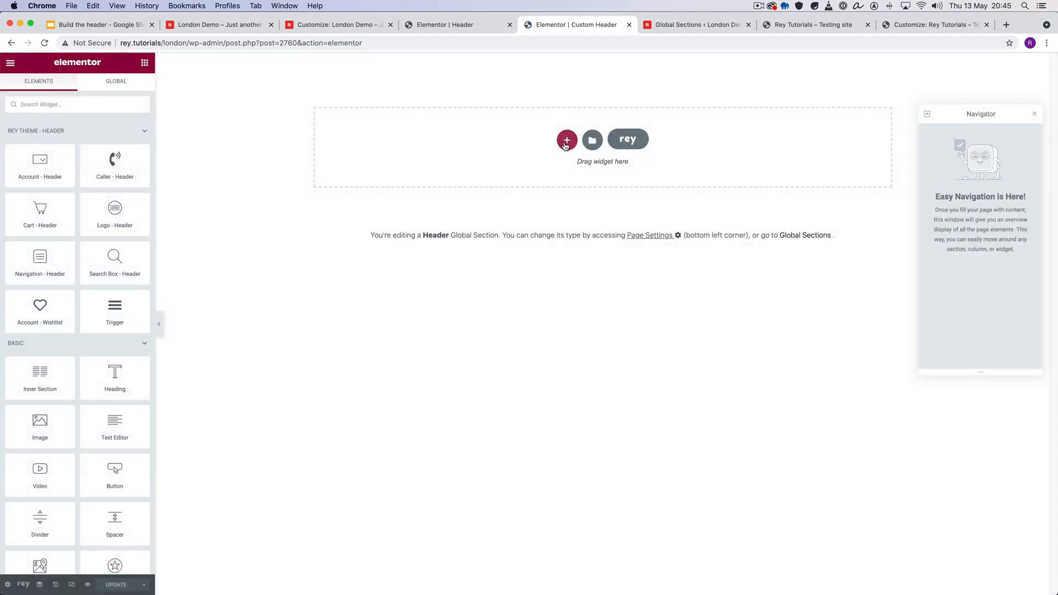
{"action": "left_click", "coordinate": [566, 145]}
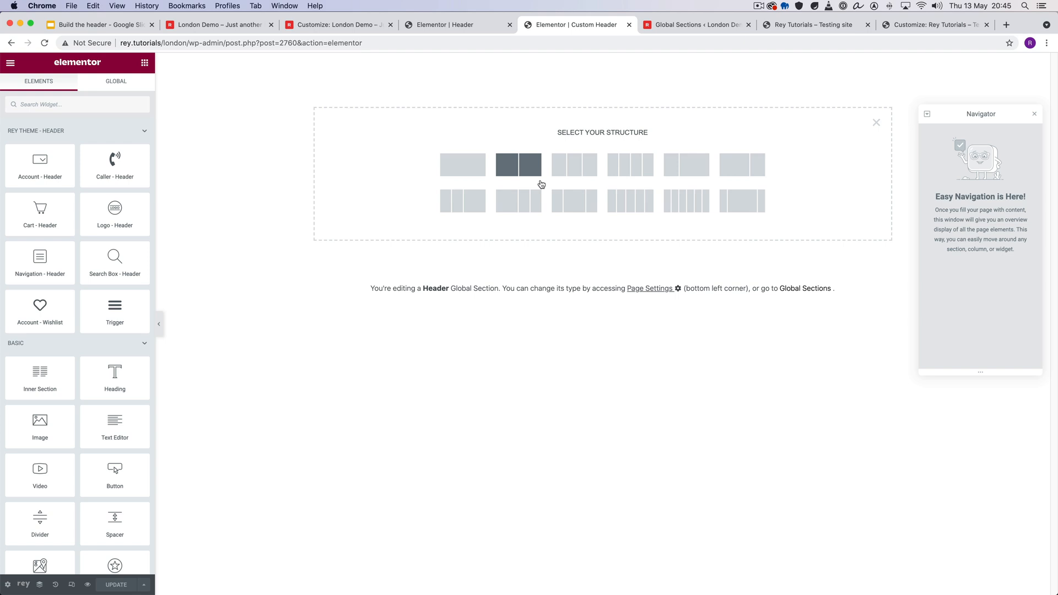
{"action": "left_click", "coordinate": [462, 166]}
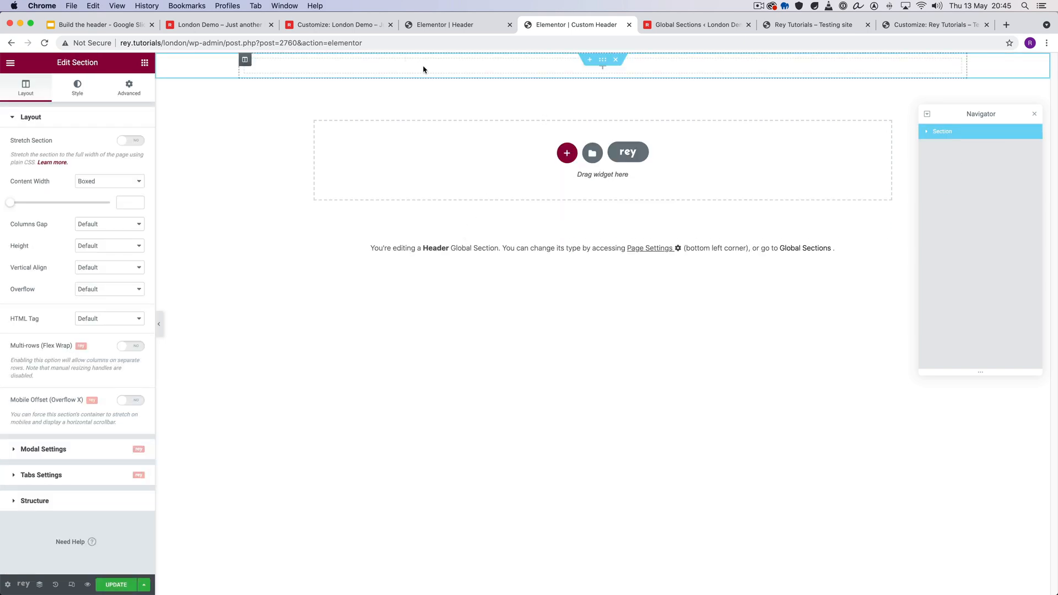
- Add the Logo - Header widget to the empty column of the new header section
{"action": "left_click", "coordinate": [144, 63]}
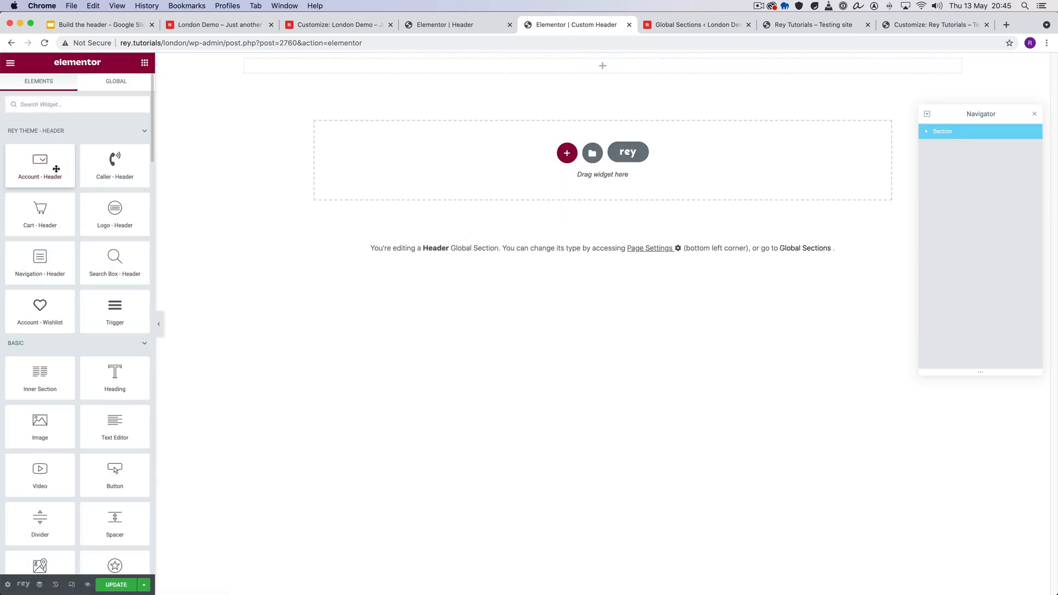
{"action": "left_click_drag", "start_coordinate": [114, 223], "coordinate": [373, 56]}
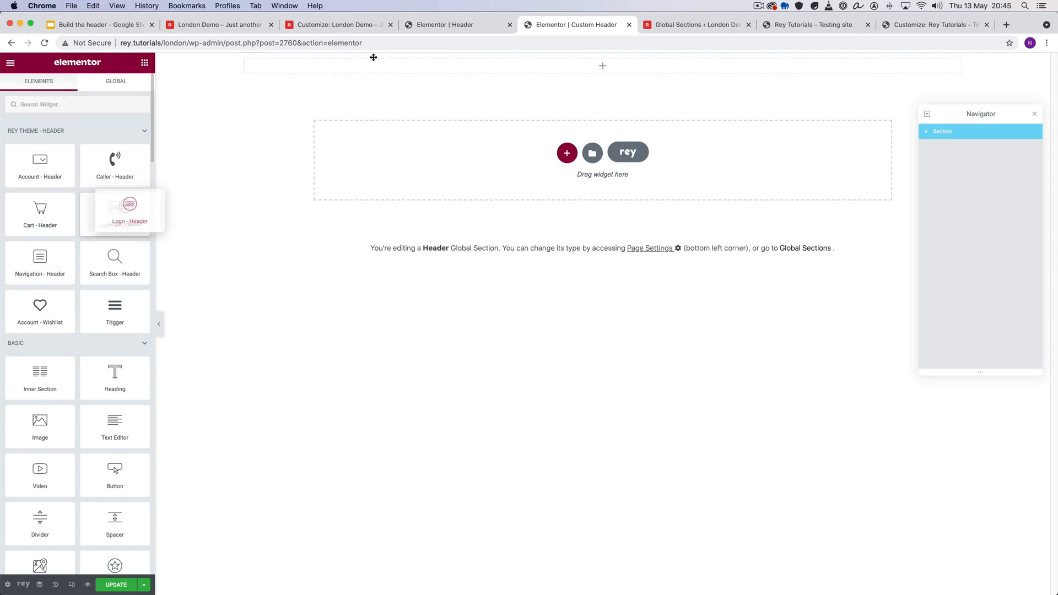
{"action": "left_click_drag", "start_coordinate": [130, 205], "coordinate": [321, 58]}
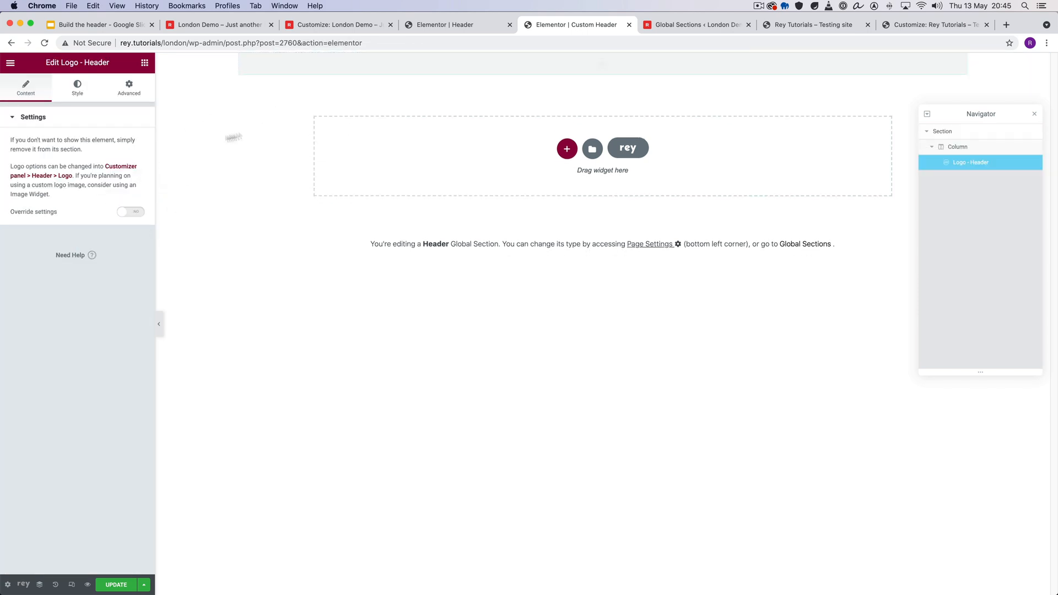
- Set the Logo widget's positioning to Inline (auto) width with Center vertical alignment
{"action": "left_click", "coordinate": [130, 87]}
{"action": "left_click", "coordinate": [72, 467]}
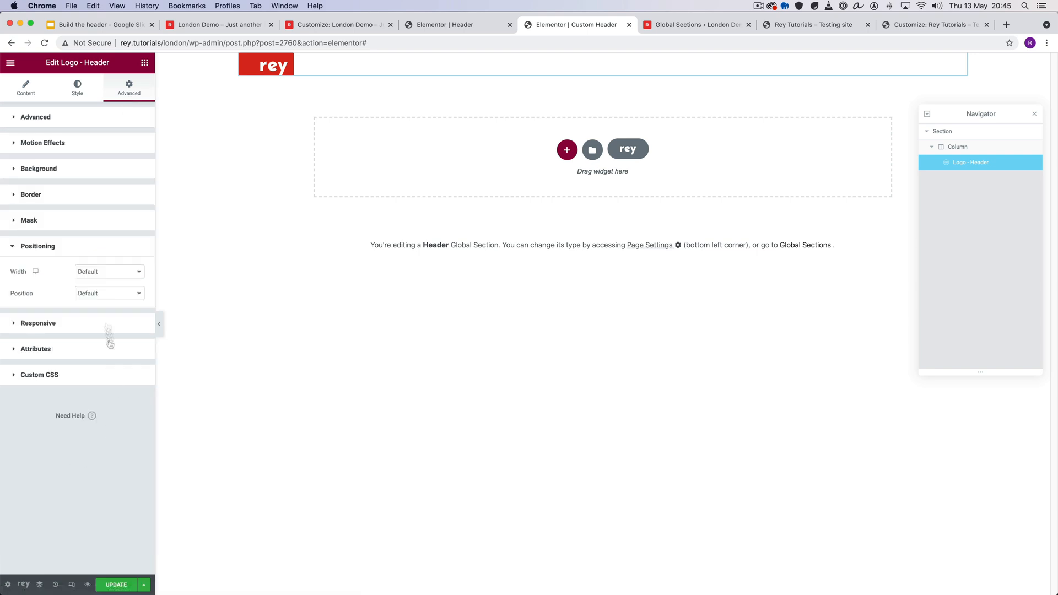
{"action": "left_click", "coordinate": [122, 273]}
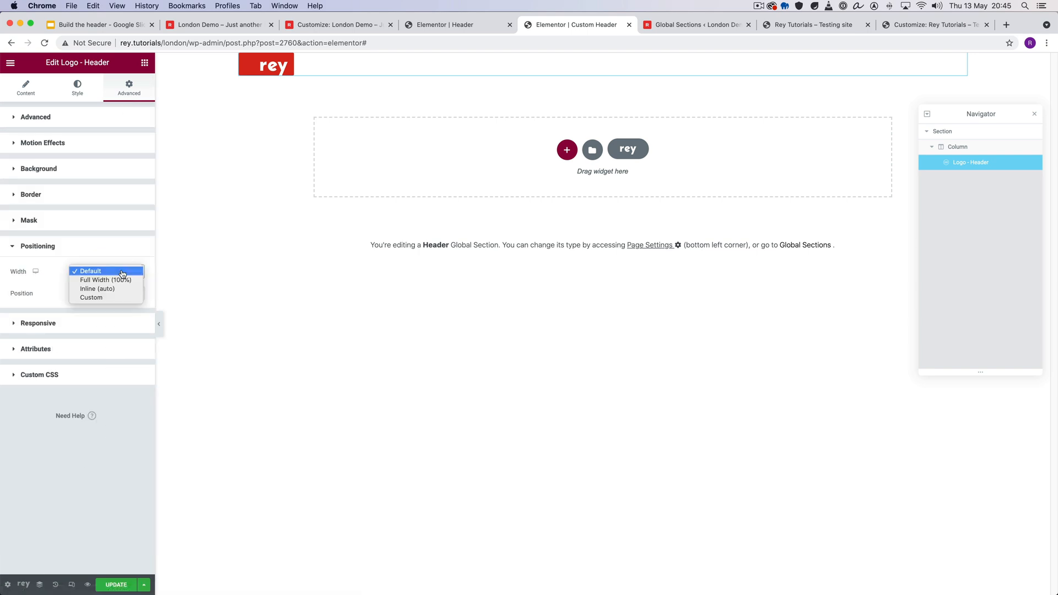
{"action": "left_click", "coordinate": [97, 290]}
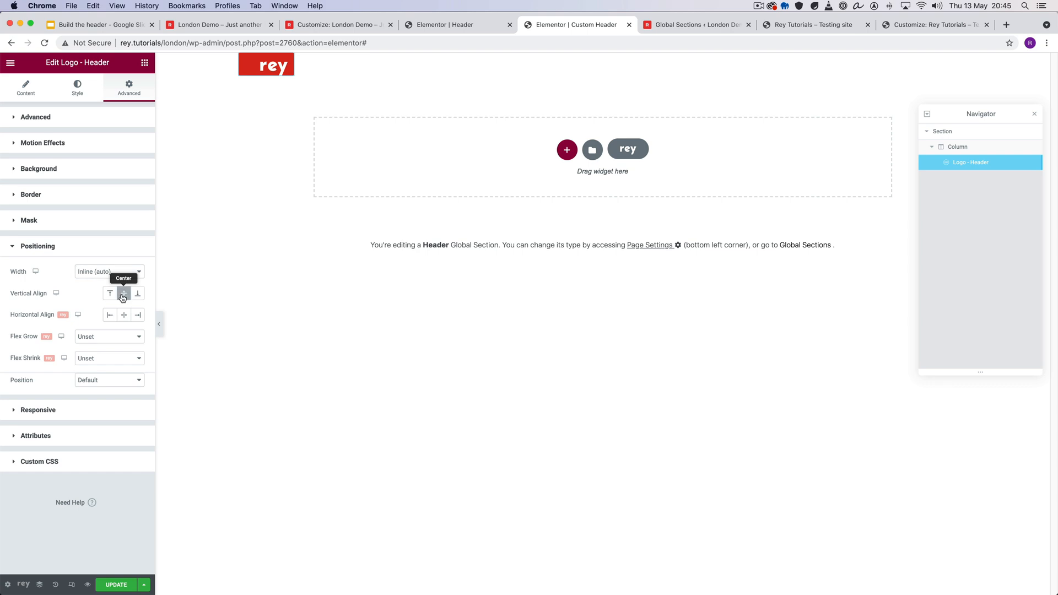
{"action": "left_click", "coordinate": [122, 298]}
- Unlink the header section's padding and set top and bottom to 30 px, leaving right and left at 0
{"action": "left_click", "coordinate": [603, 63]}
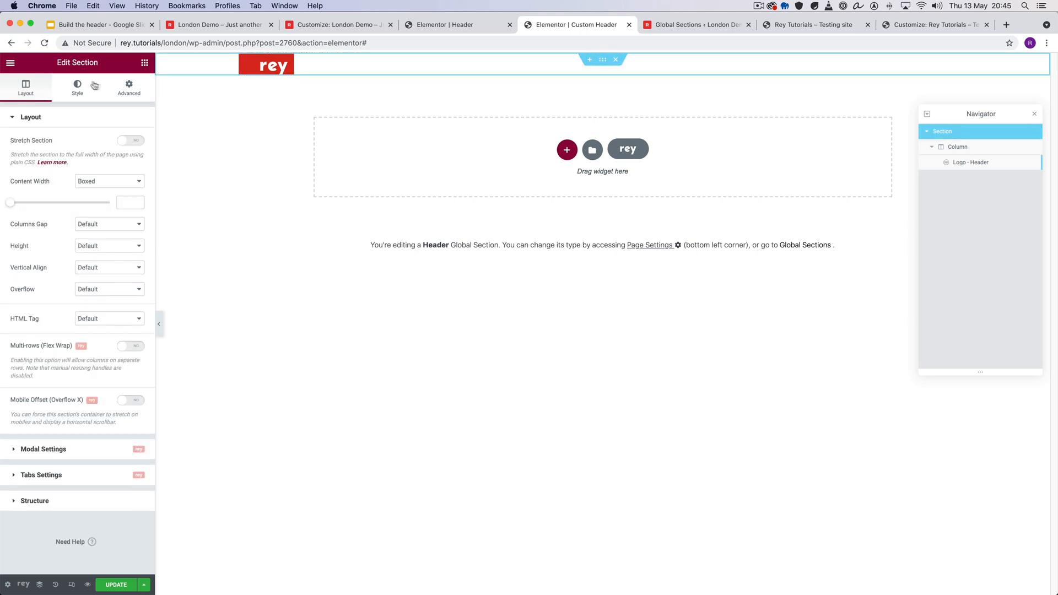
{"action": "left_click", "coordinate": [129, 88]}
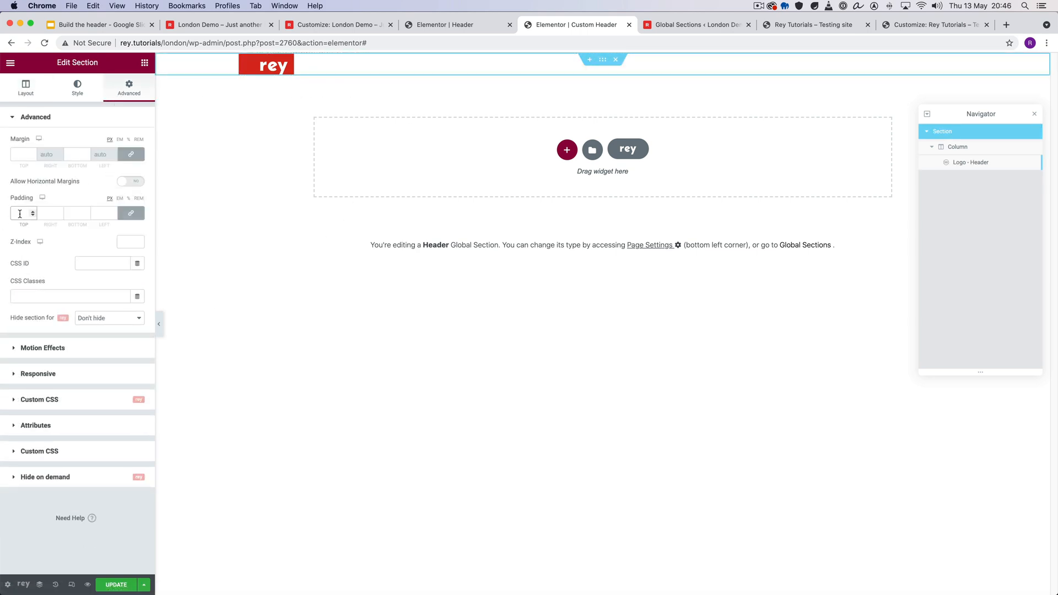
{"action": "left_click", "coordinate": [131, 213]}
{"action": "type", "text": "30"}
{"action": "left_click", "coordinate": [99, 215]}
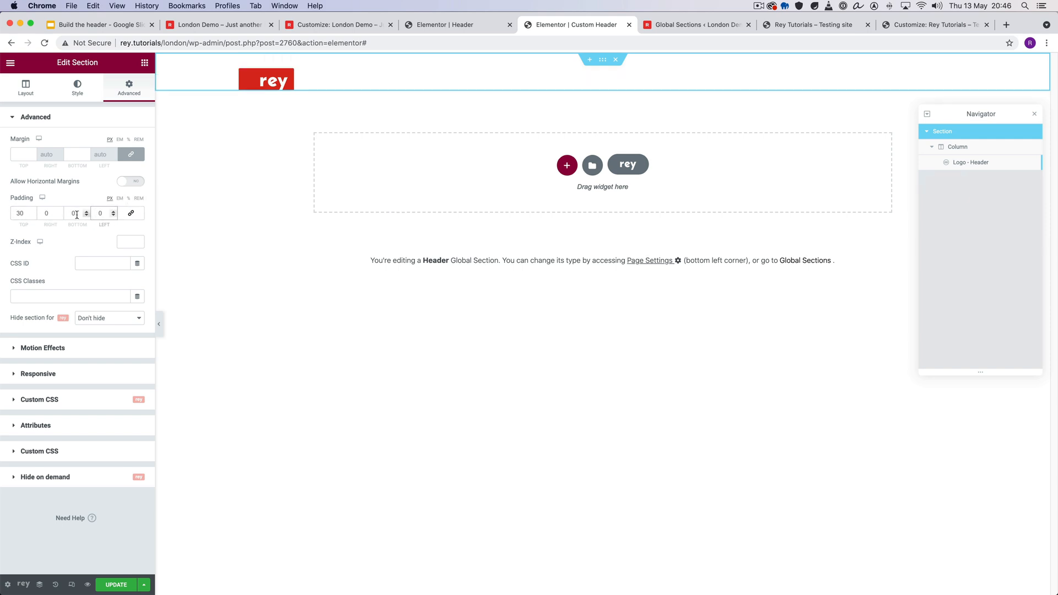
{"action": "left_click", "coordinate": [76, 215]}
{"action": "type", "text": "30"}
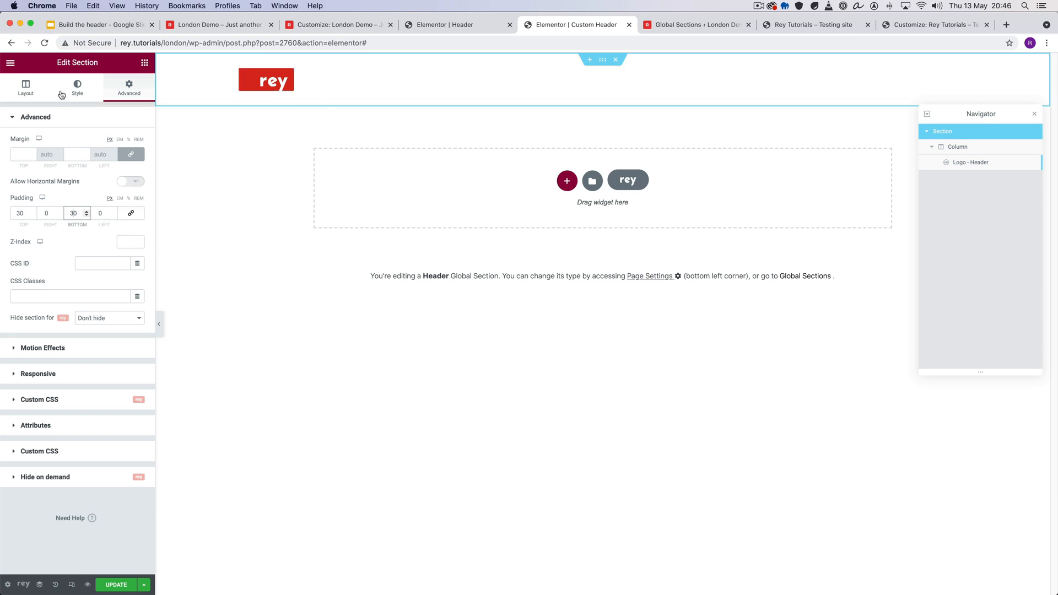
- Add the Navigation, Search Box, Cart and Account header widgets below the logo, in that order
{"action": "left_click", "coordinate": [144, 62]}
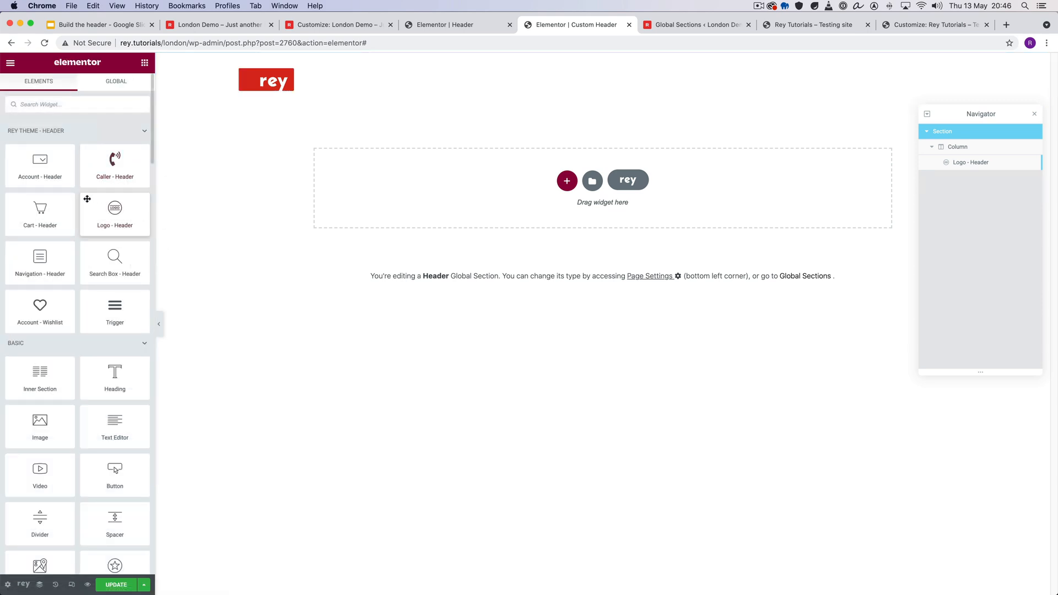
{"action": "left_click_drag", "start_coordinate": [36, 270], "coordinate": [286, 88]}
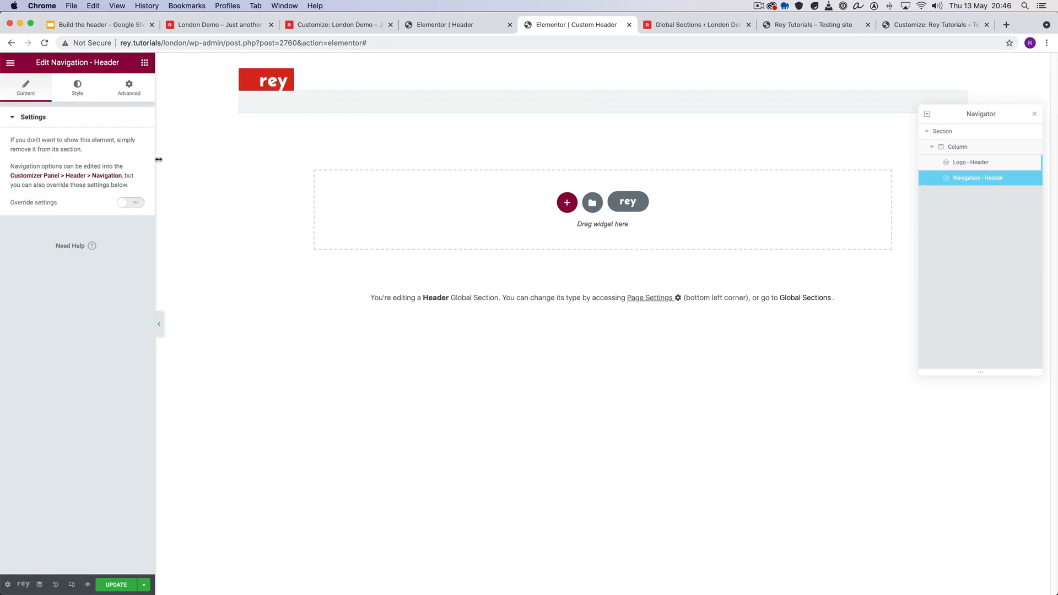
{"action": "left_click", "coordinate": [144, 63]}
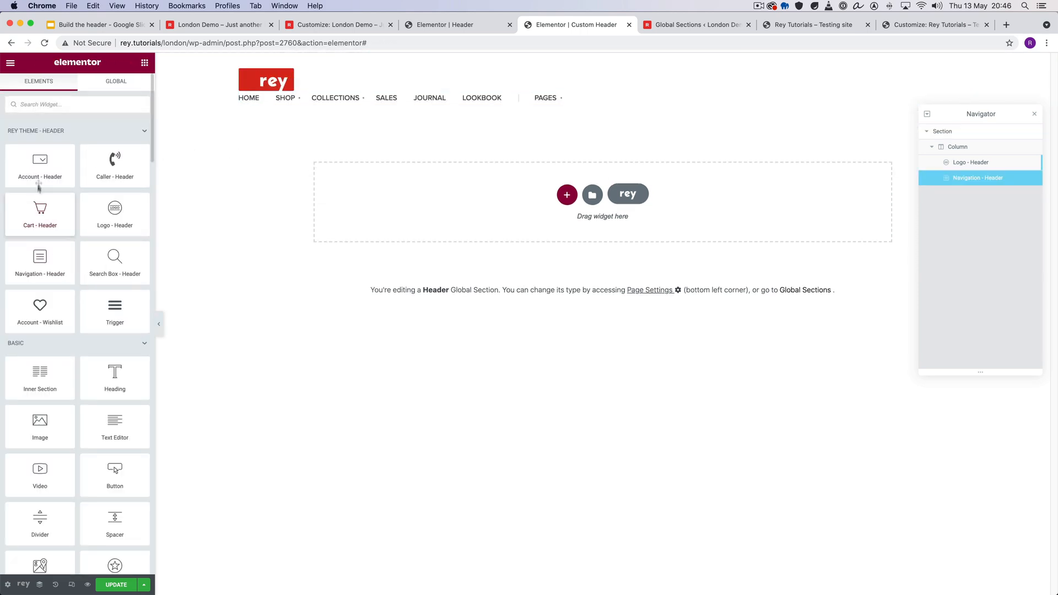
{"action": "left_click_drag", "start_coordinate": [115, 262], "coordinate": [289, 110]}
{"action": "left_click", "coordinate": [145, 63]}
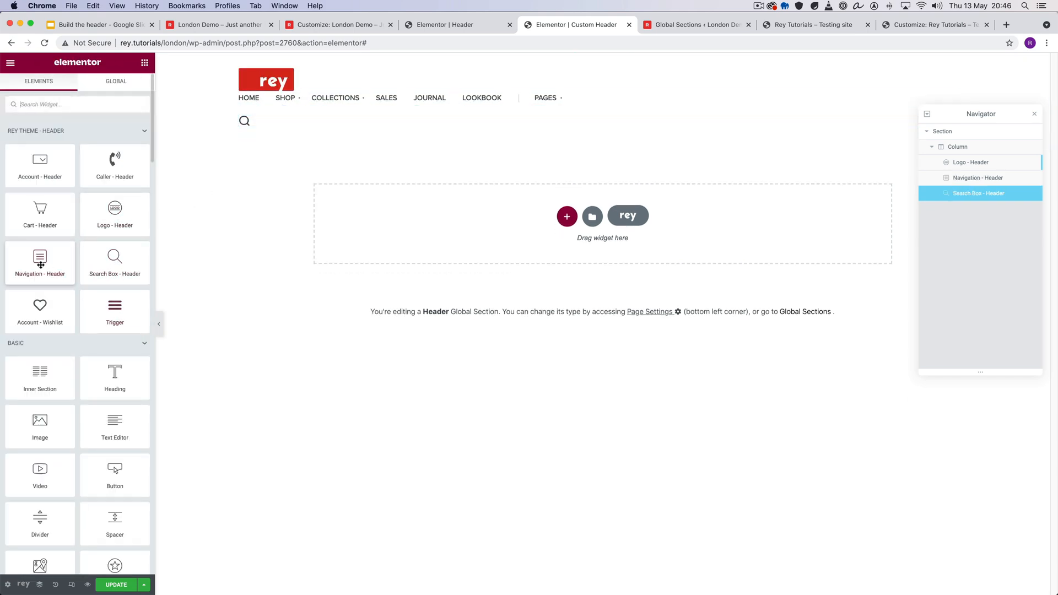
{"action": "left_click_drag", "start_coordinate": [40, 212], "coordinate": [287, 126]}
{"action": "left_click", "coordinate": [145, 64]}
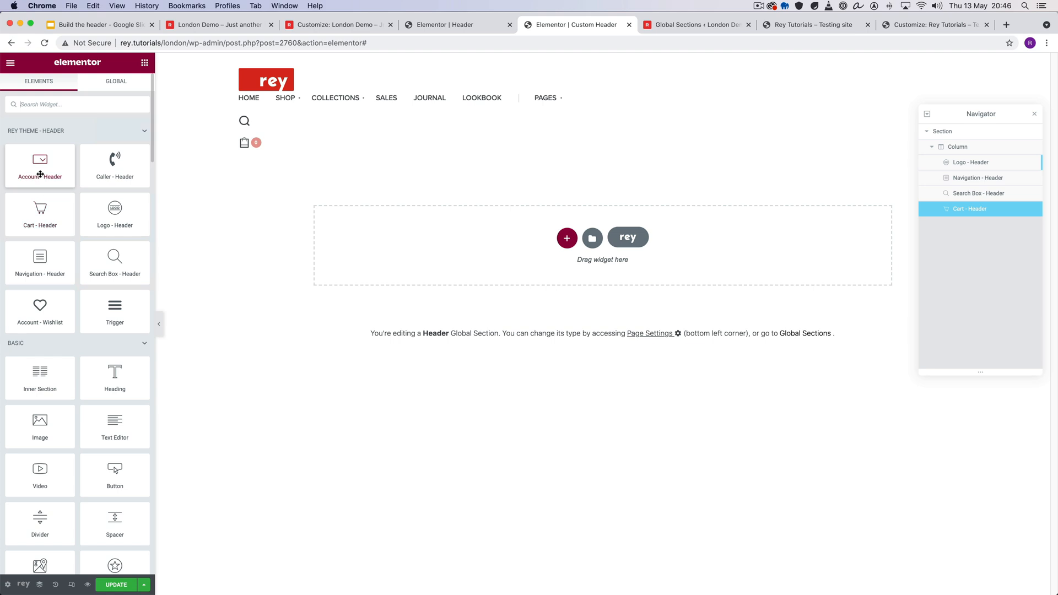
{"action": "left_click_drag", "start_coordinate": [38, 168], "coordinate": [288, 151]}
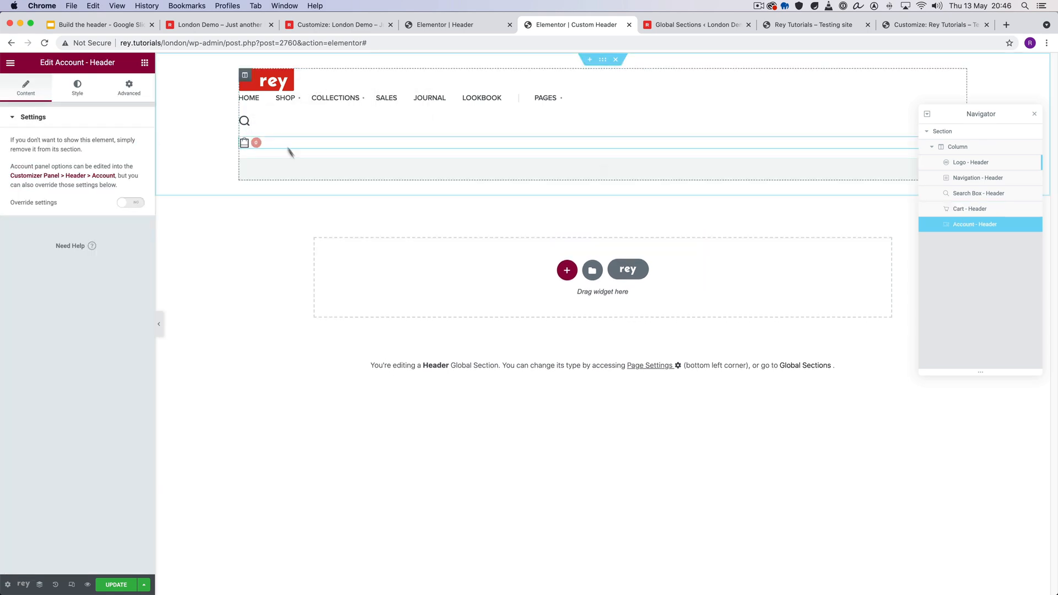
- Set the Navigation widget's positioning width to Inline (auto)
{"action": "left_click", "coordinate": [567, 101]}
{"action": "left_click", "coordinate": [138, 87]}
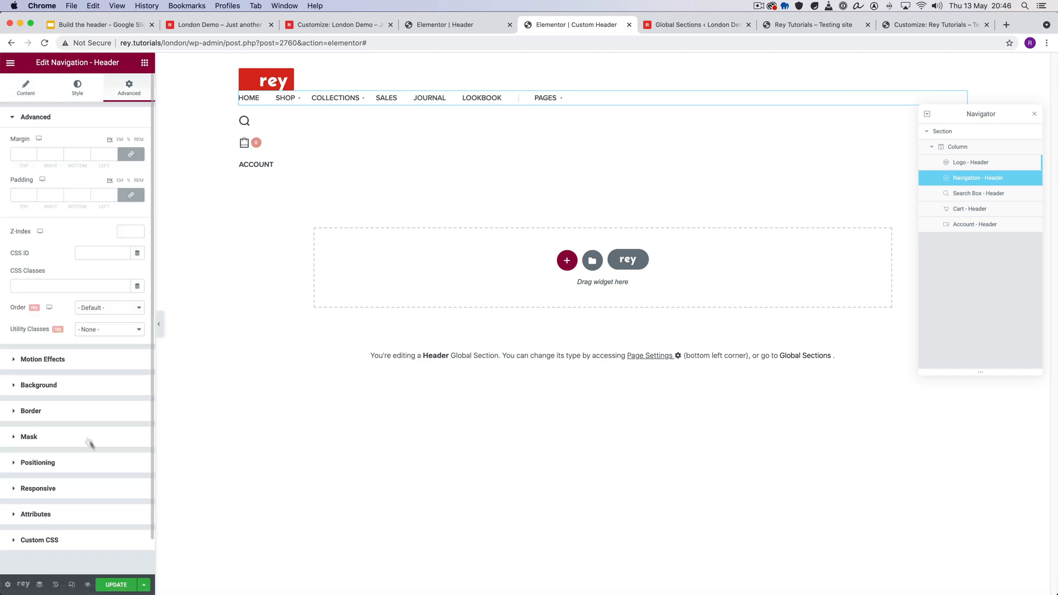
{"action": "left_click", "coordinate": [75, 465]}
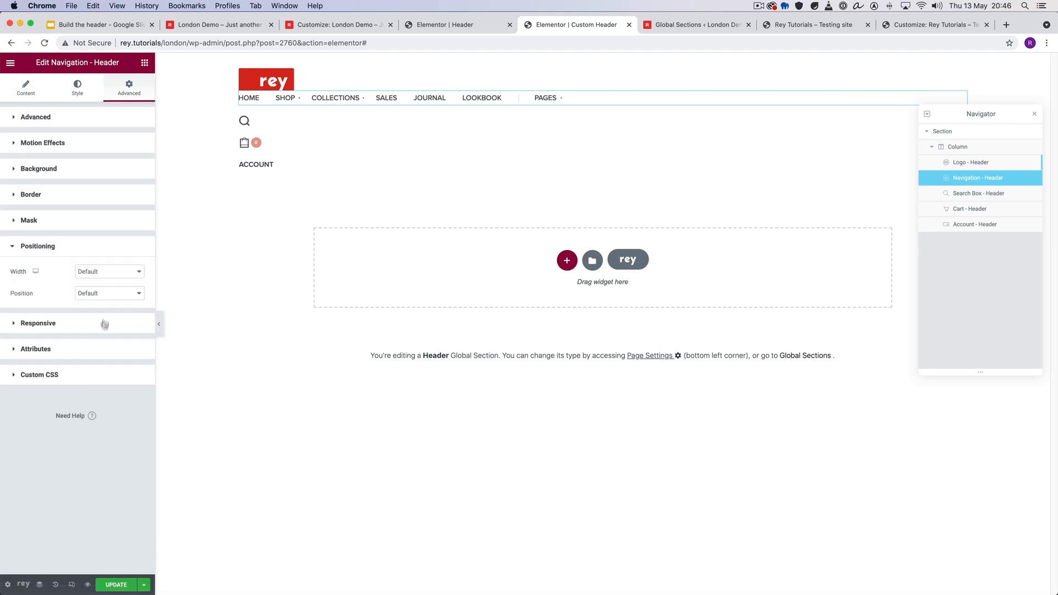
{"action": "left_click", "coordinate": [106, 284]}
{"action": "left_click", "coordinate": [105, 285]}
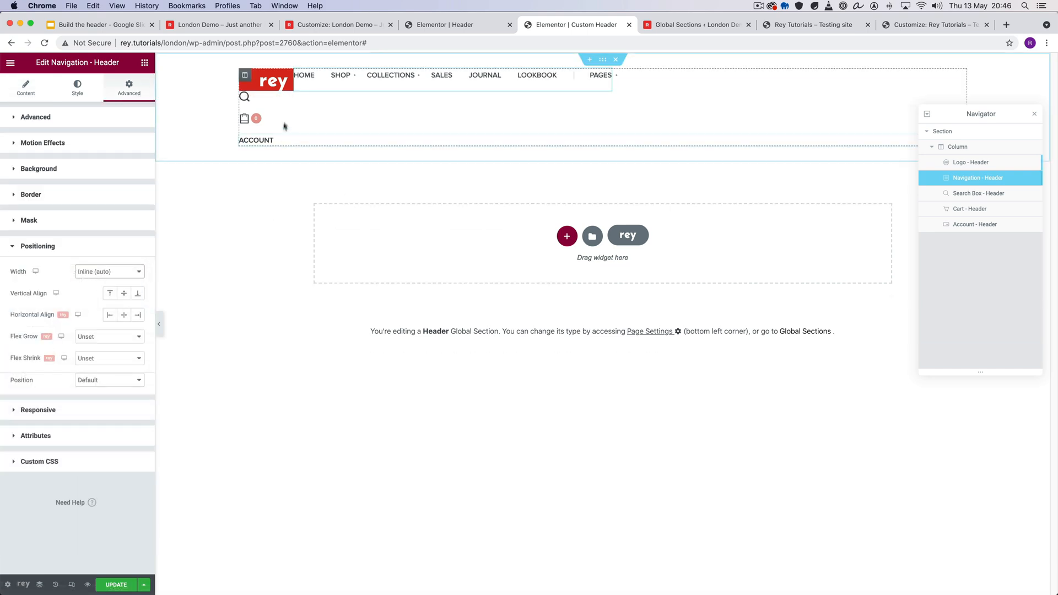
- Set the Search Box widget's positioning width to Inline (auto)
{"action": "left_click", "coordinate": [288, 101]}
{"action": "left_click", "coordinate": [129, 87]}
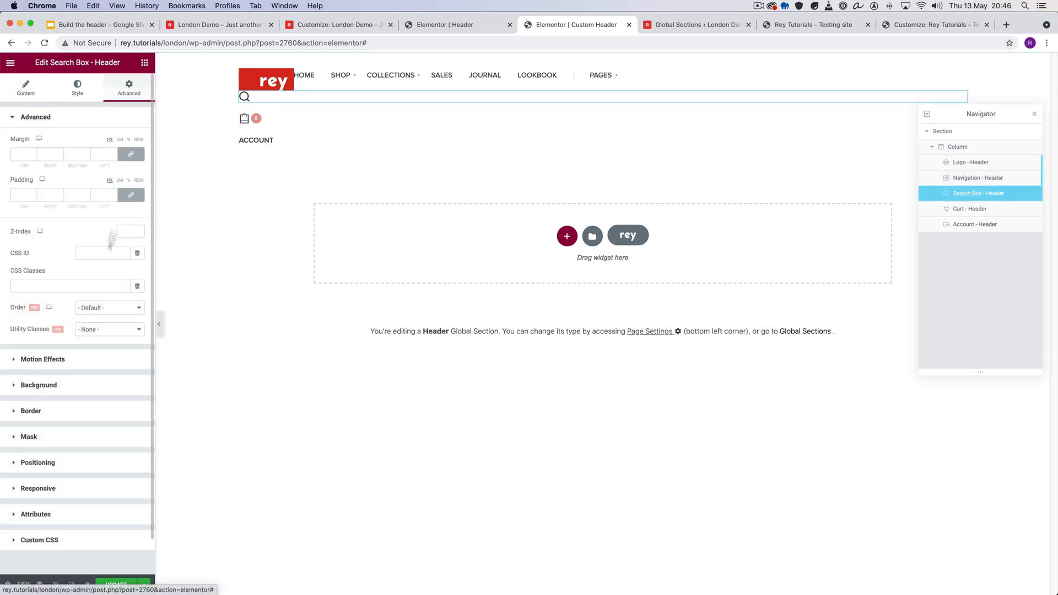
{"action": "left_click", "coordinate": [62, 462]}
{"action": "left_click", "coordinate": [103, 272]}
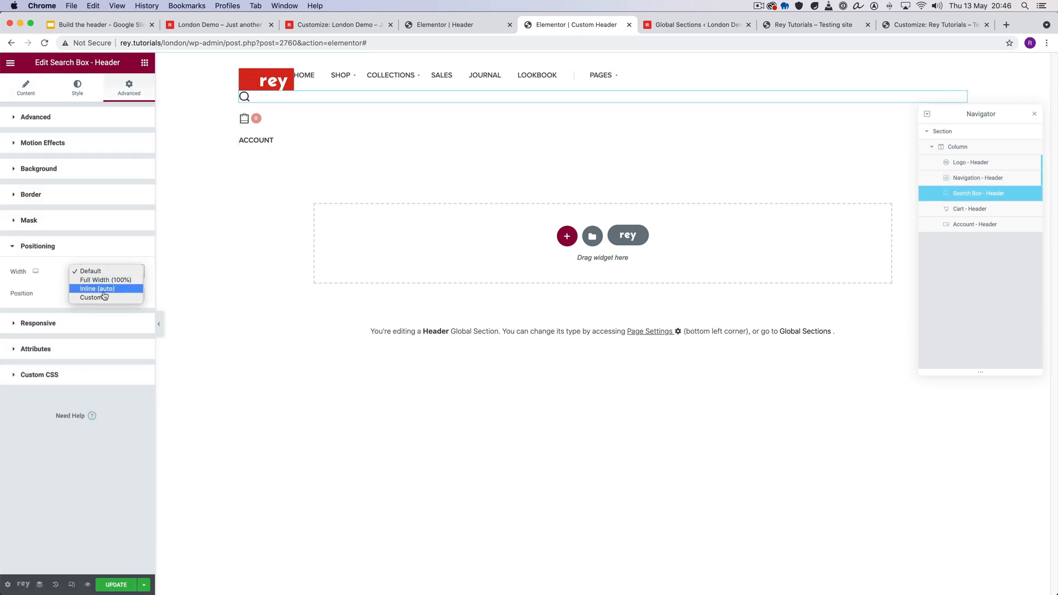
{"action": "left_click", "coordinate": [105, 289]}
- Set the Cart widget's positioning width to Inline (auto)
{"action": "left_click", "coordinate": [244, 96]}
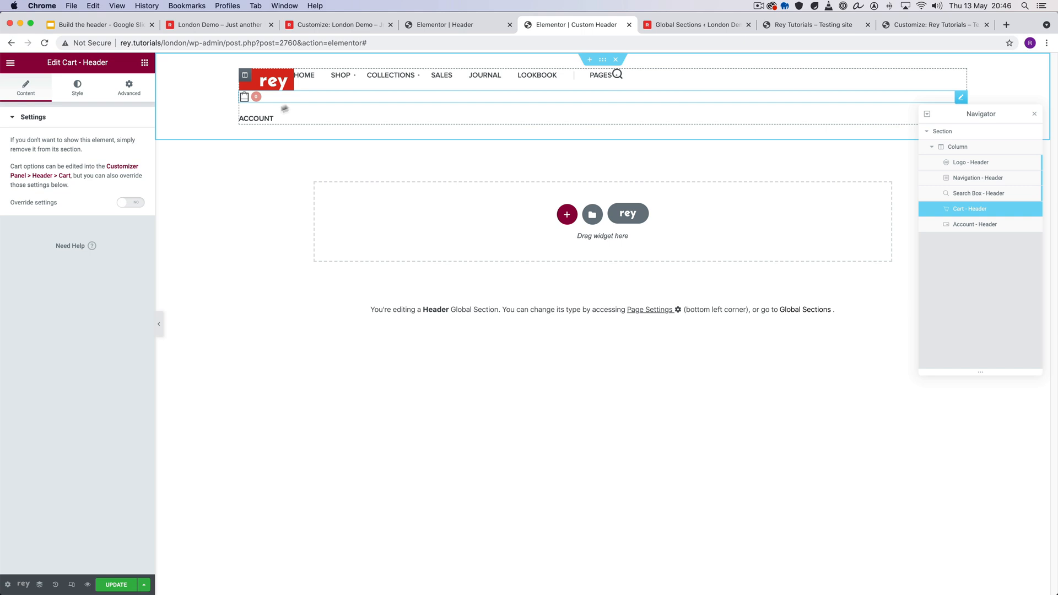
{"action": "left_click", "coordinate": [138, 90]}
{"action": "left_click", "coordinate": [74, 464]}
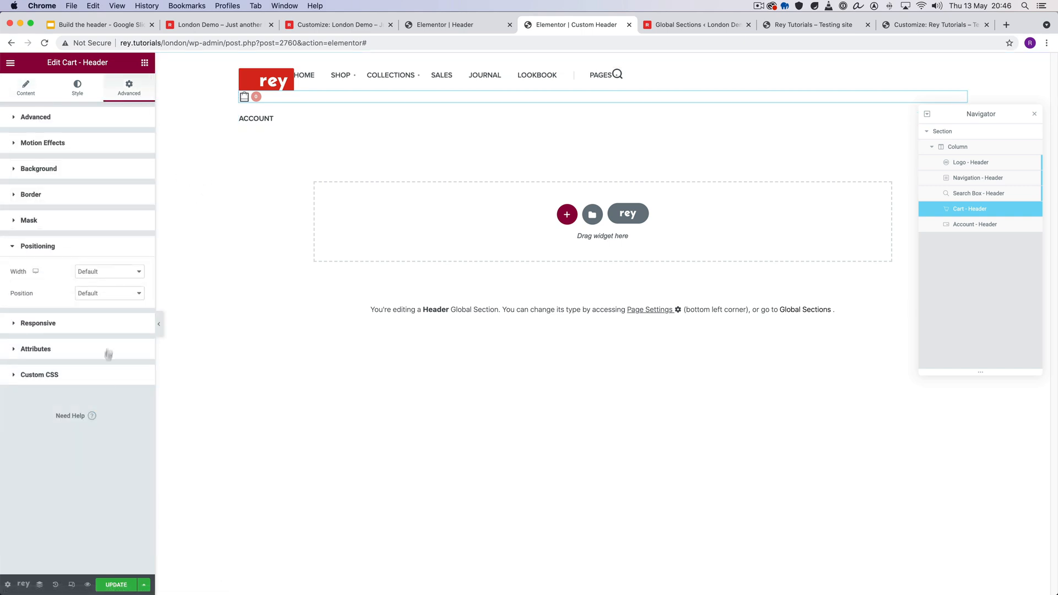
{"action": "left_click", "coordinate": [109, 271]}
{"action": "left_click", "coordinate": [105, 286]}
- Set the Account widget's positioning width to Inline (auto)
{"action": "left_click", "coordinate": [278, 100]}
{"action": "left_click", "coordinate": [128, 87]}
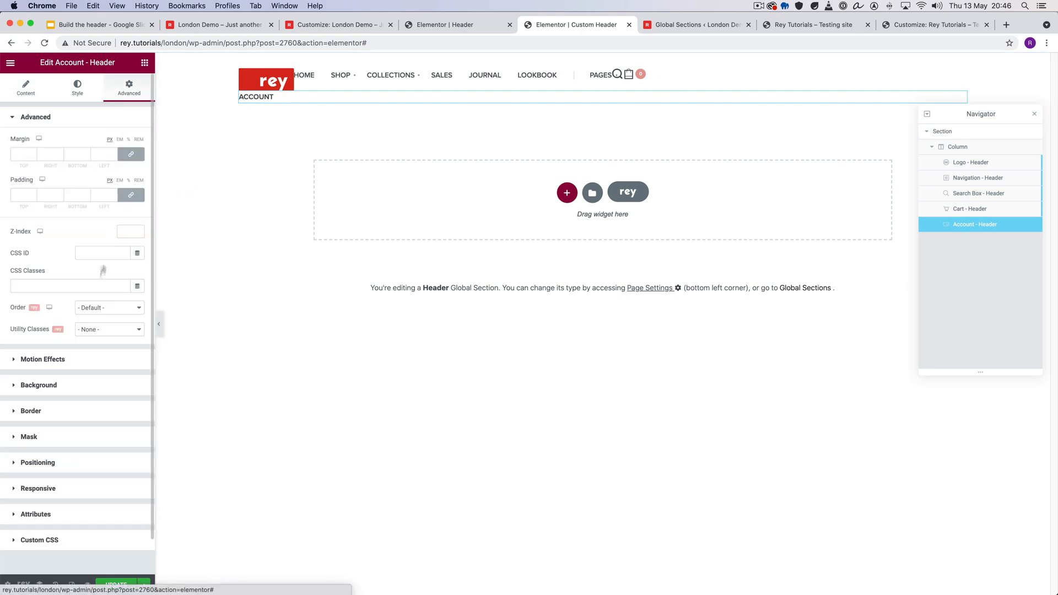
{"action": "left_click", "coordinate": [73, 462]}
{"action": "left_click", "coordinate": [127, 272]}
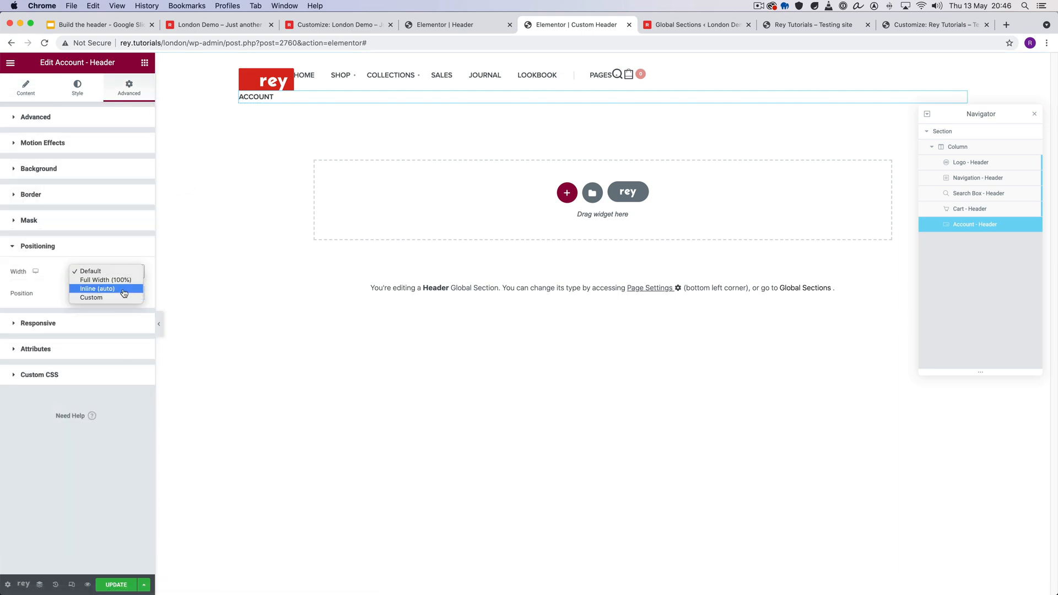
{"action": "left_click", "coordinate": [127, 289]}
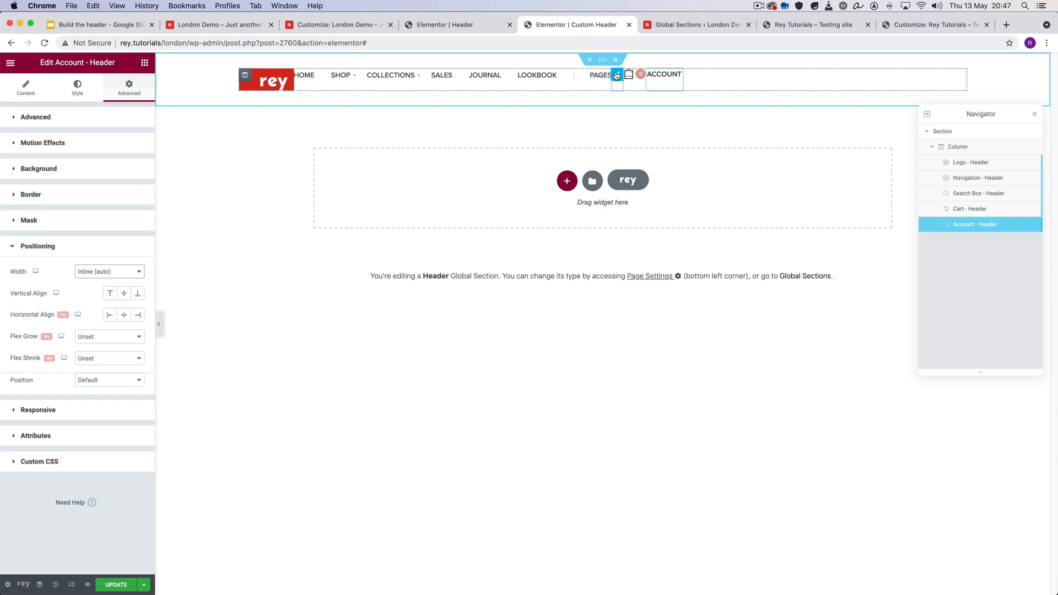
- Try the Left horizontal alignment on the Search Box widget, and set it to Right
{"action": "left_click", "coordinate": [616, 75]}
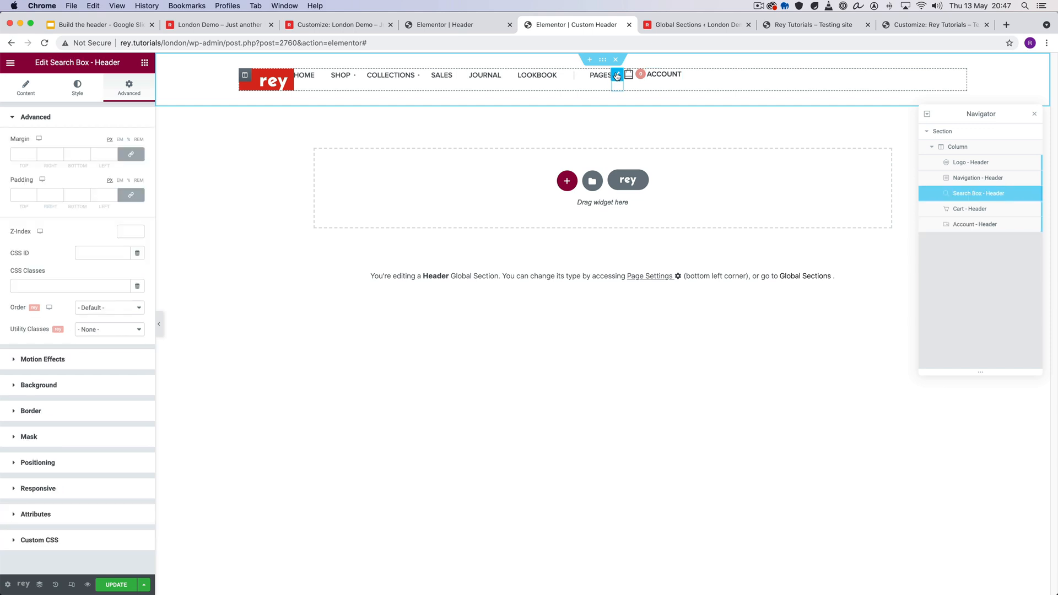
{"action": "left_click", "coordinate": [62, 471]}
{"action": "left_click", "coordinate": [110, 315]}
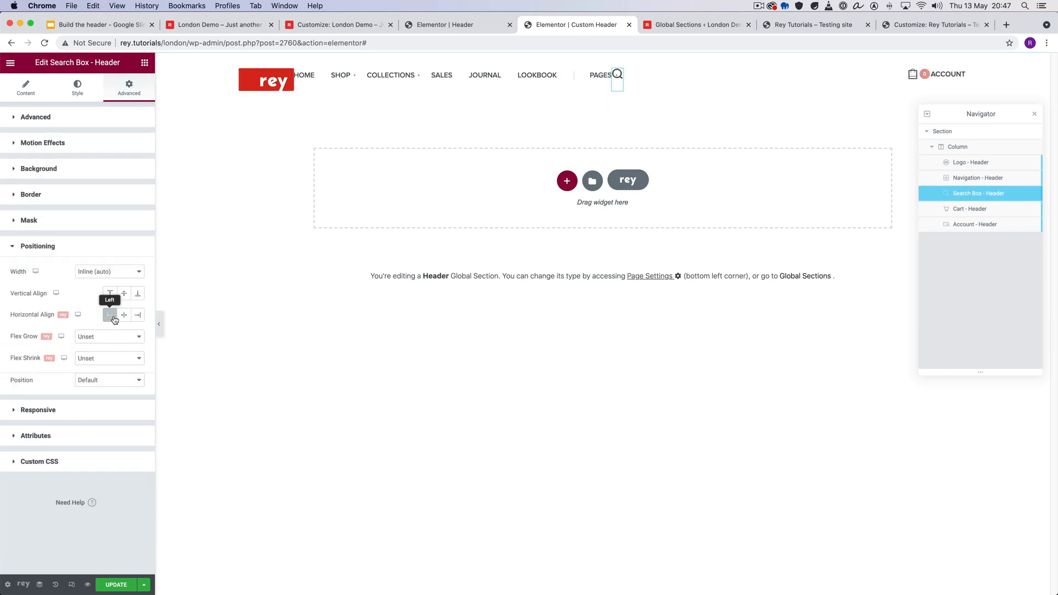
{"action": "left_click", "coordinate": [114, 319]}
{"action": "left_click", "coordinate": [114, 318]}
{"action": "left_click", "coordinate": [139, 315]}
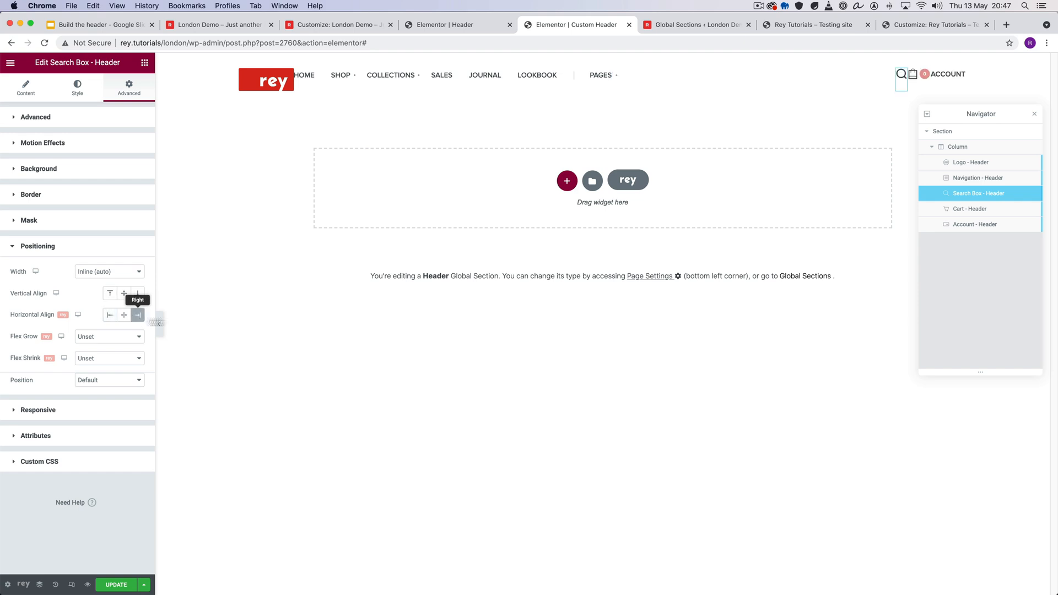
- Unlink the Account widget's margins and set its left margin to 20 px
{"action": "left_click", "coordinate": [942, 79]}
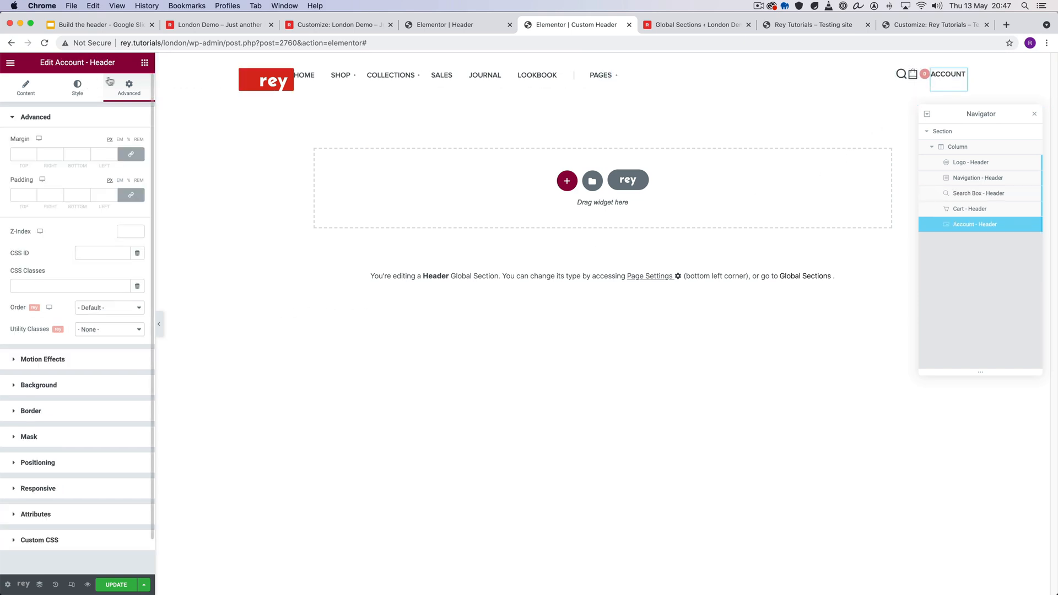
{"action": "left_click", "coordinate": [130, 155]}
{"action": "left_click", "coordinate": [98, 156]}
{"action": "type", "text": "20"}
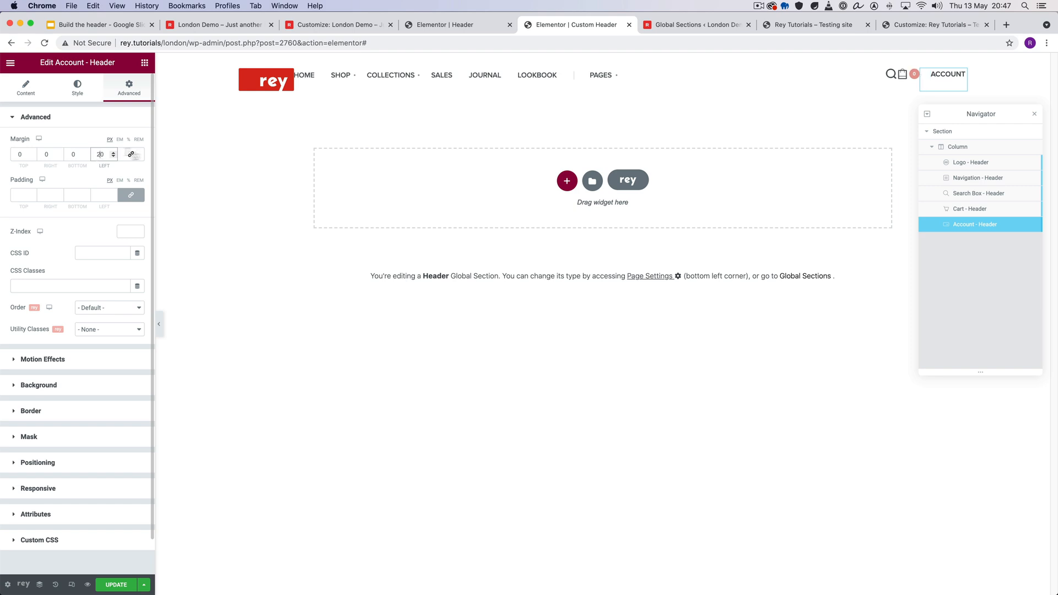
- Give the Cart widget the same left margin as the Account widget, and set the Search Box's left margin to 20 px with margins unlinked
{"action": "left_click", "coordinate": [916, 84]}
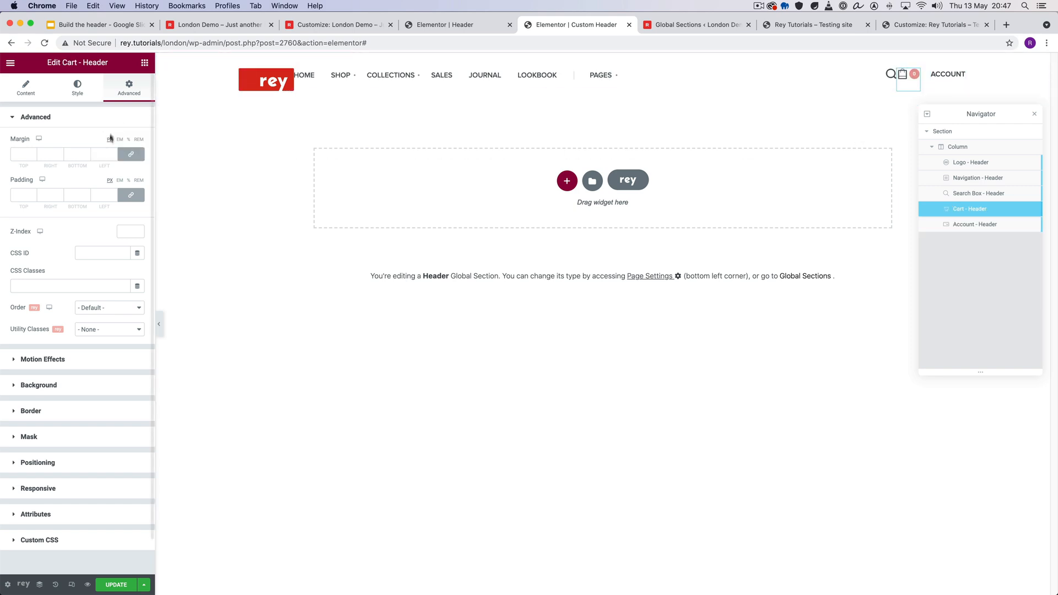
{"action": "left_click", "coordinate": [130, 154]}
{"action": "left_click", "coordinate": [881, 75]}
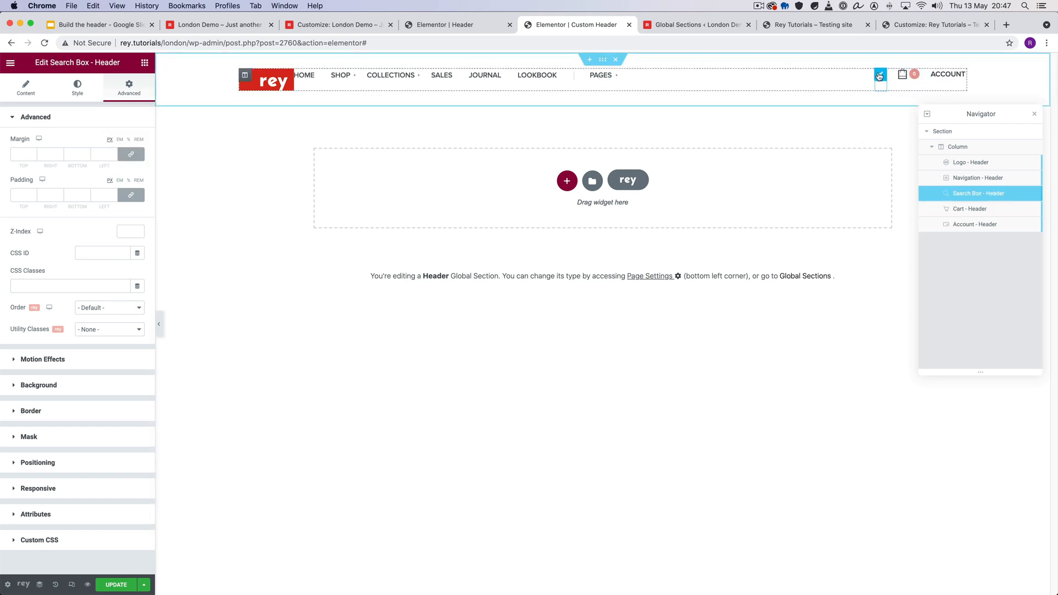
{"action": "left_click", "coordinate": [126, 155]}
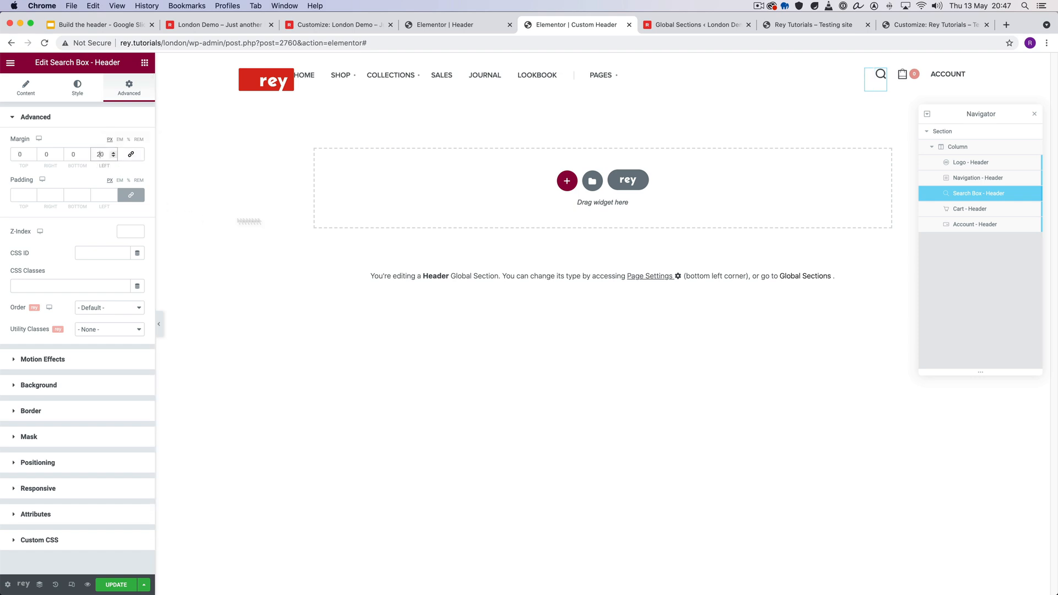
- Set the vertical alignment of the Search Box widget and the Cart widget to middle in their positioning settings
{"action": "left_click", "coordinate": [38, 462]}
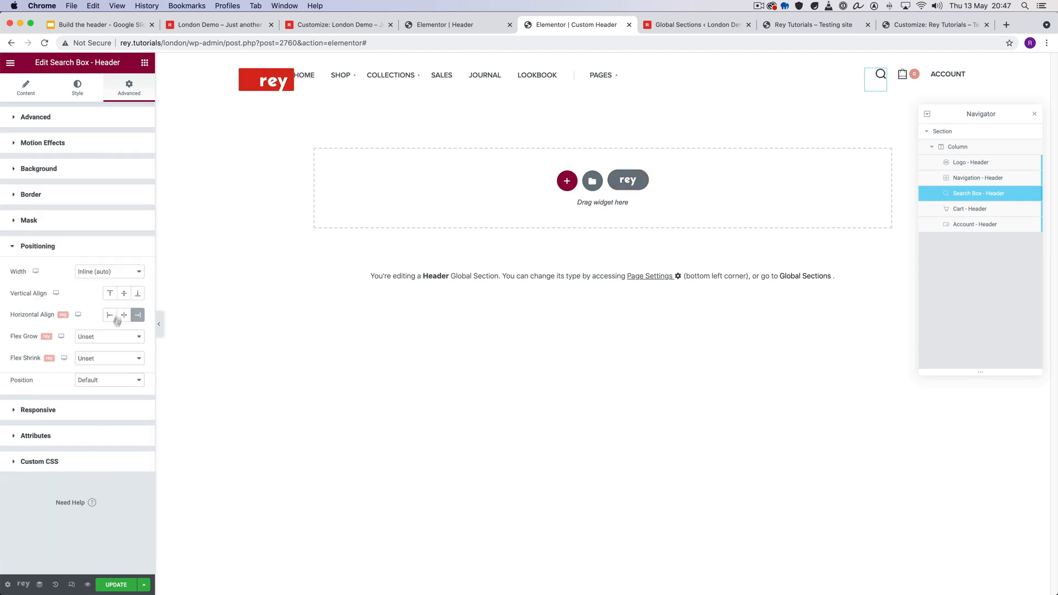
{"action": "left_click", "coordinate": [138, 293]}
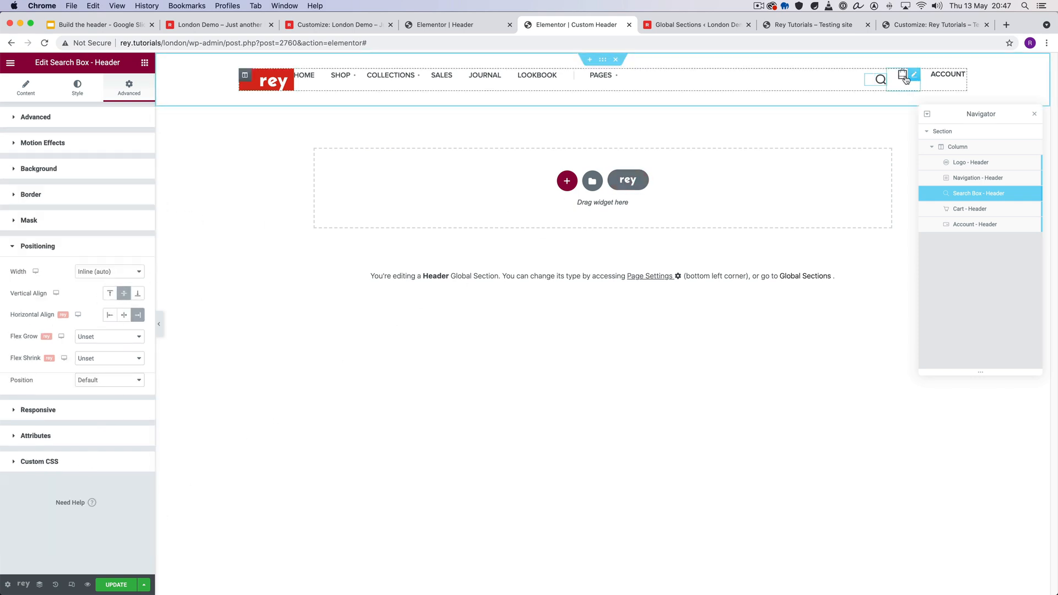
{"action": "left_click", "coordinate": [903, 75]}
{"action": "left_click", "coordinate": [64, 464]}
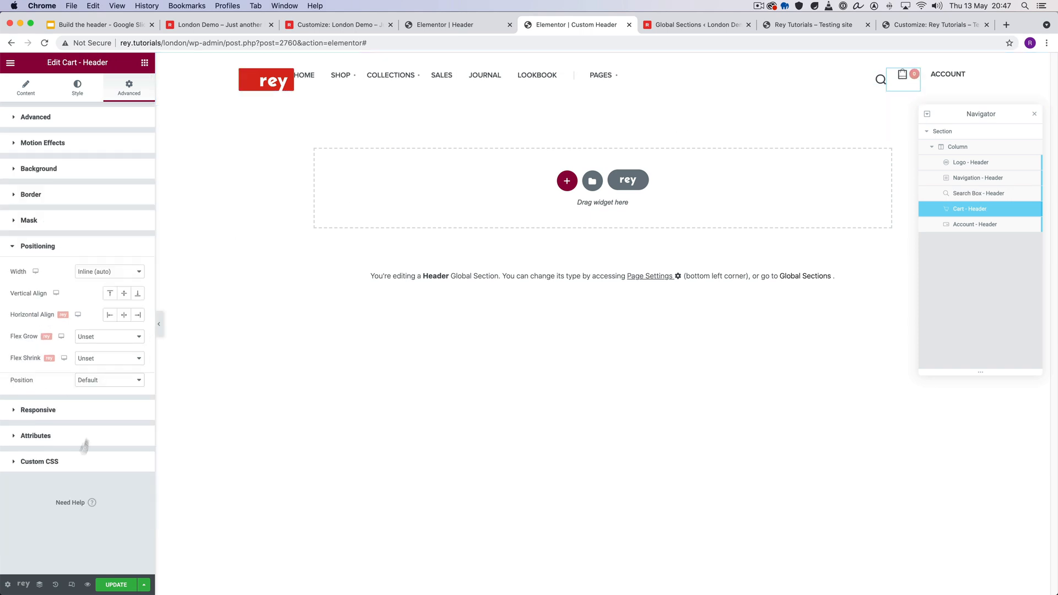
{"action": "left_click", "coordinate": [125, 294]}
{"action": "left_click", "coordinate": [125, 295]}
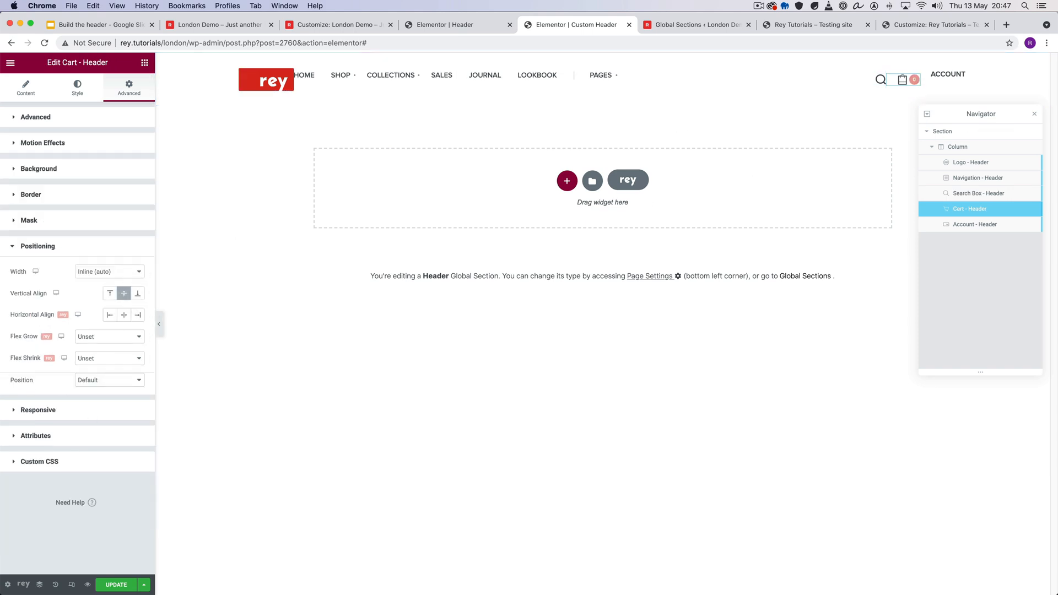
- Set the vertical alignment of the Account widget and the Navigation widget to middle
{"action": "left_click", "coordinate": [946, 77]}
{"action": "left_click", "coordinate": [63, 464]}
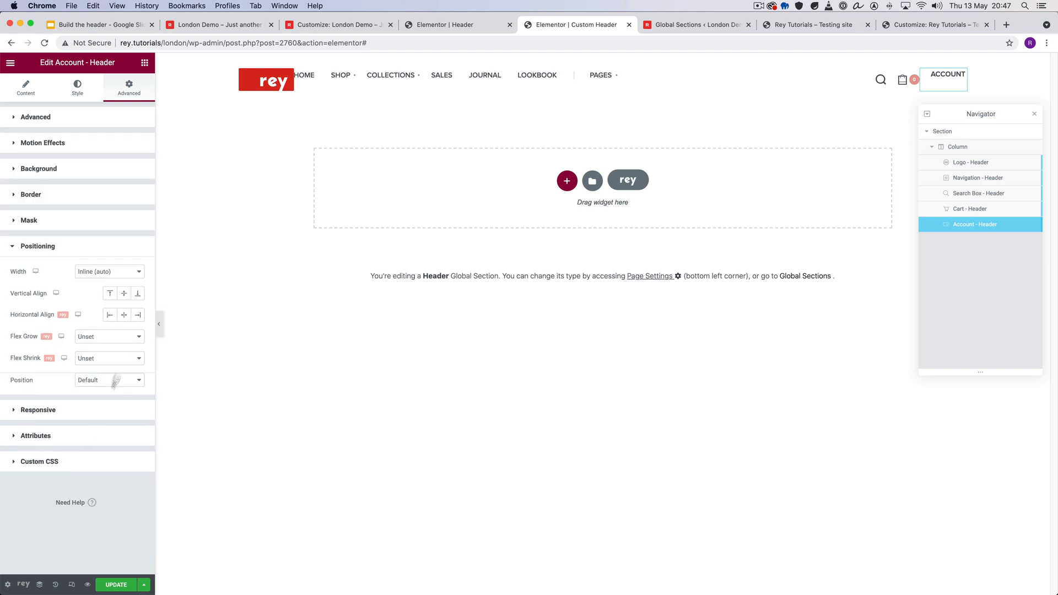
{"action": "left_click", "coordinate": [124, 293]}
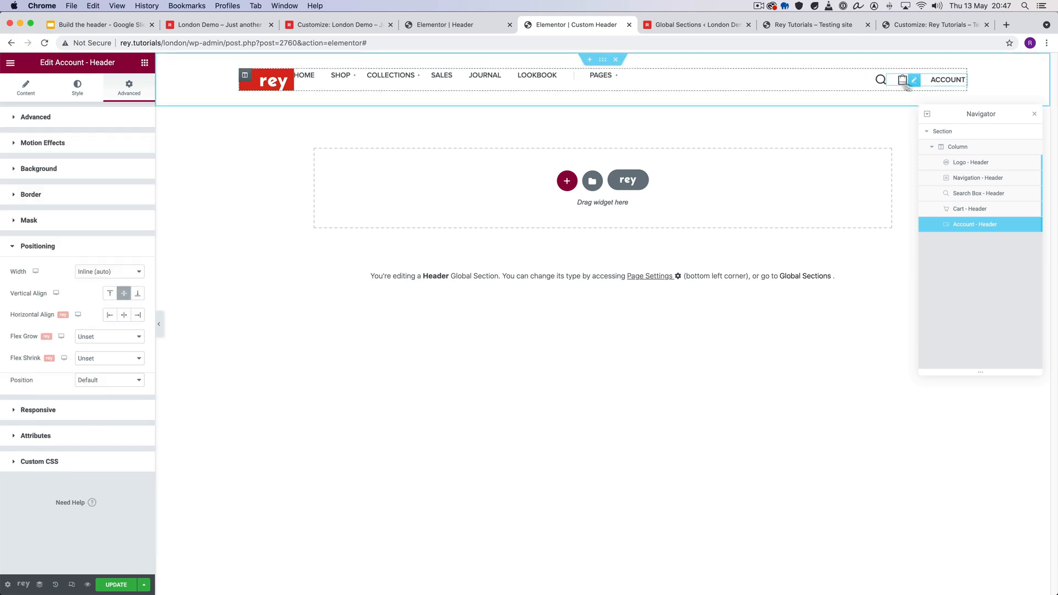
{"action": "left_click", "coordinate": [602, 78]}
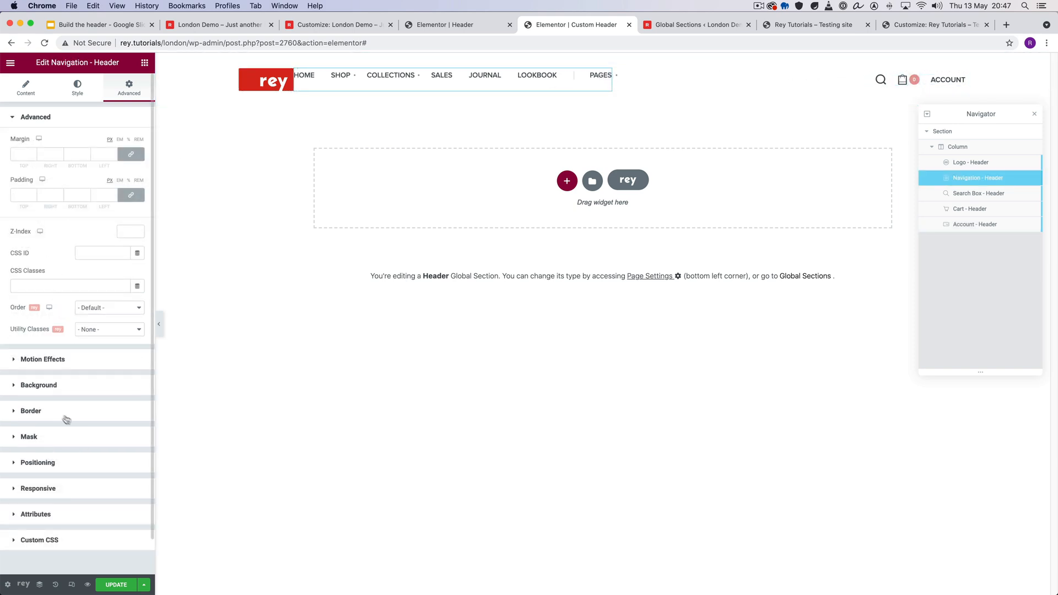
{"action": "left_click", "coordinate": [70, 468]}
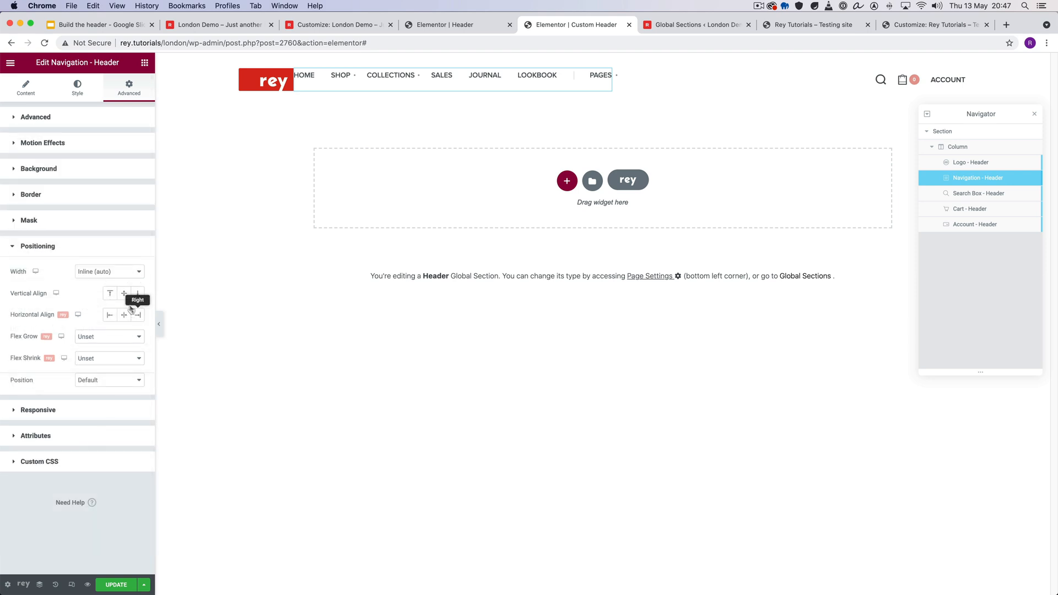
{"action": "left_click", "coordinate": [124, 293]}
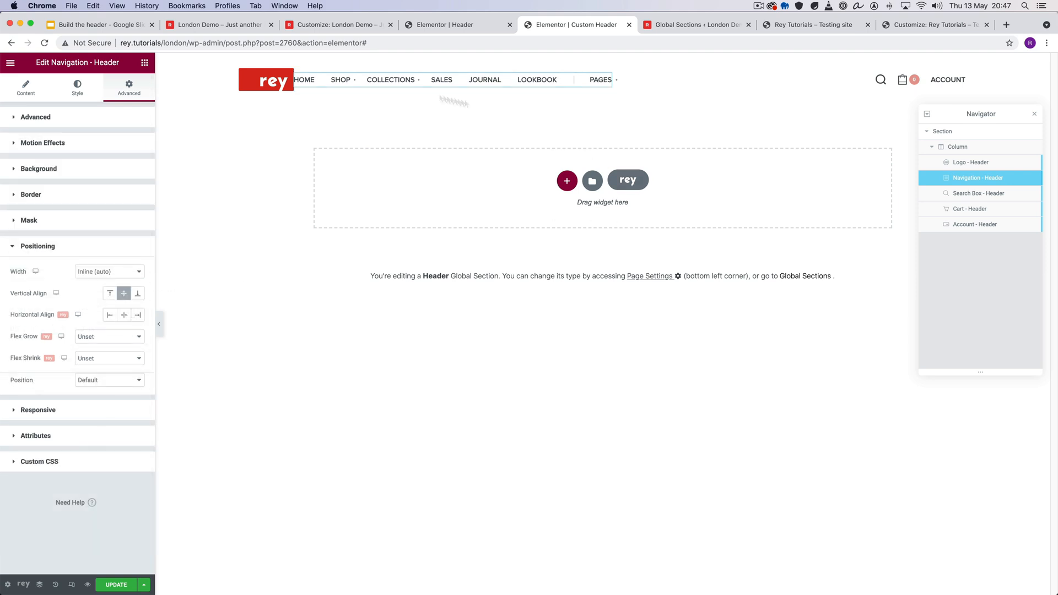
- Try centring the Navigation widget horizontally, and clear the Search Box widget's Right horizontal alignment
{"action": "left_click", "coordinate": [124, 314]}
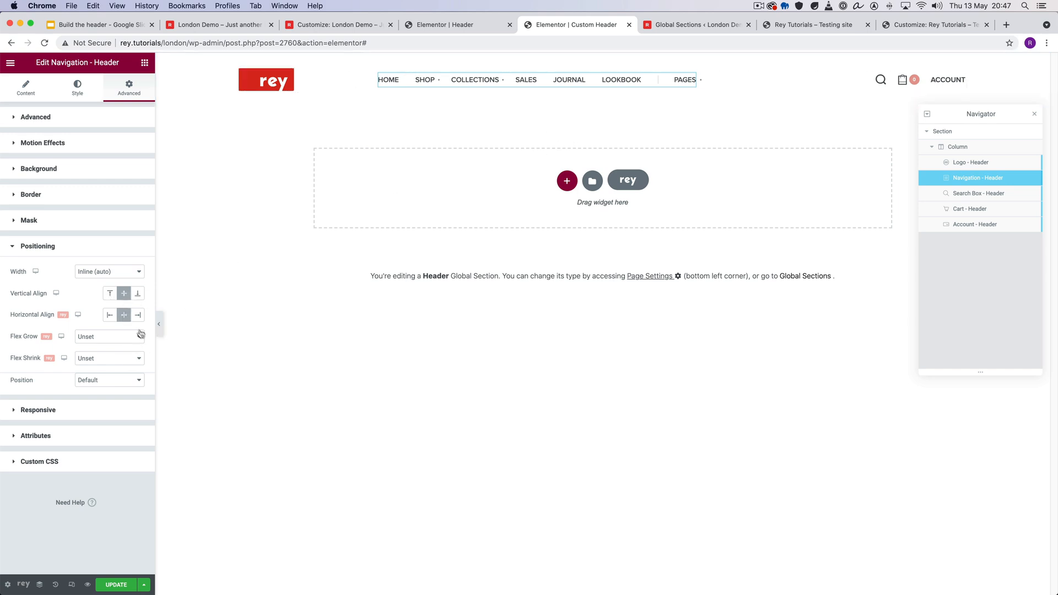
{"action": "left_click", "coordinate": [109, 315]}
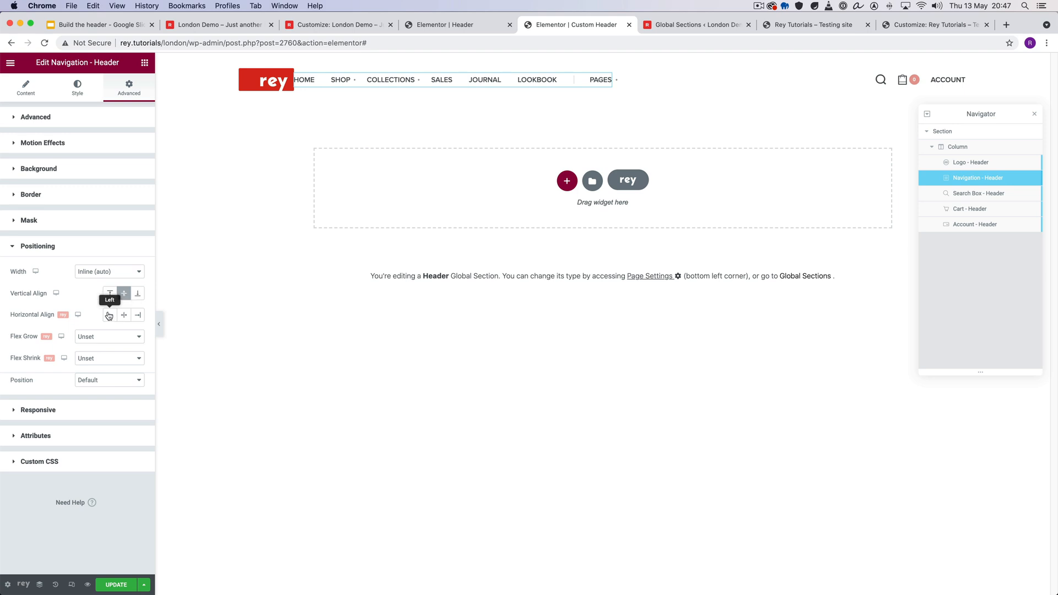
{"action": "left_click", "coordinate": [880, 79]}
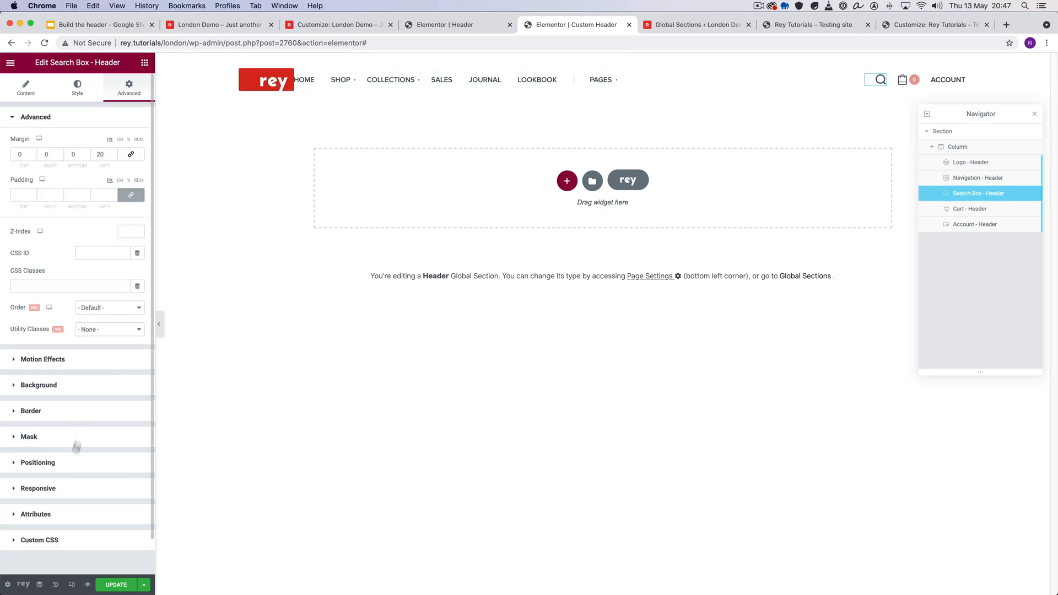
{"action": "left_click", "coordinate": [74, 470]}
{"action": "left_click", "coordinate": [137, 314]}
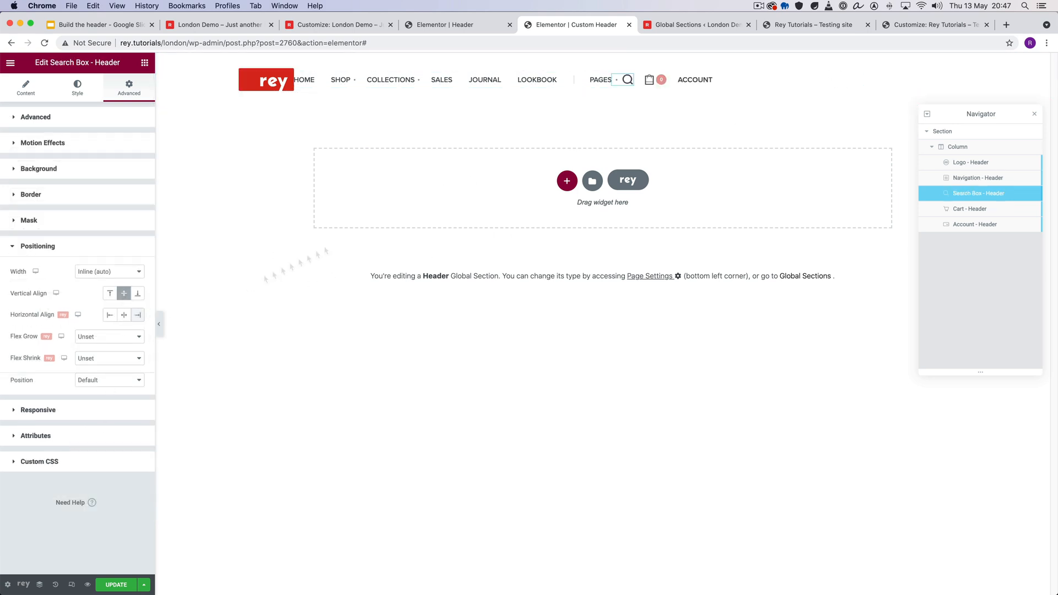
- Set the Navigation widget's horizontal alignment to Left in its positioning settings
{"action": "left_click", "coordinate": [593, 81]}
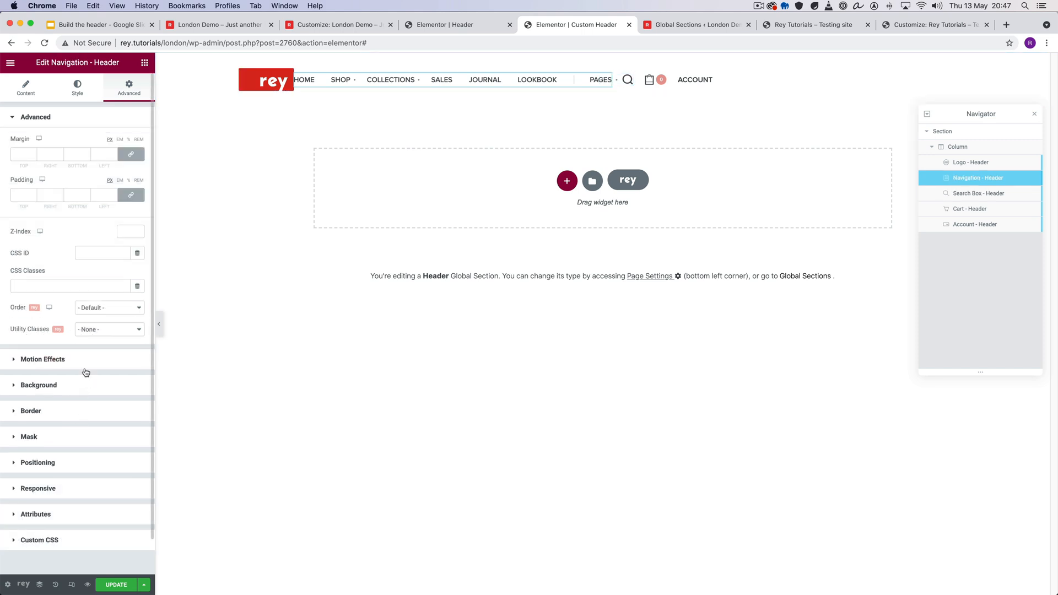
{"action": "left_click", "coordinate": [88, 465]}
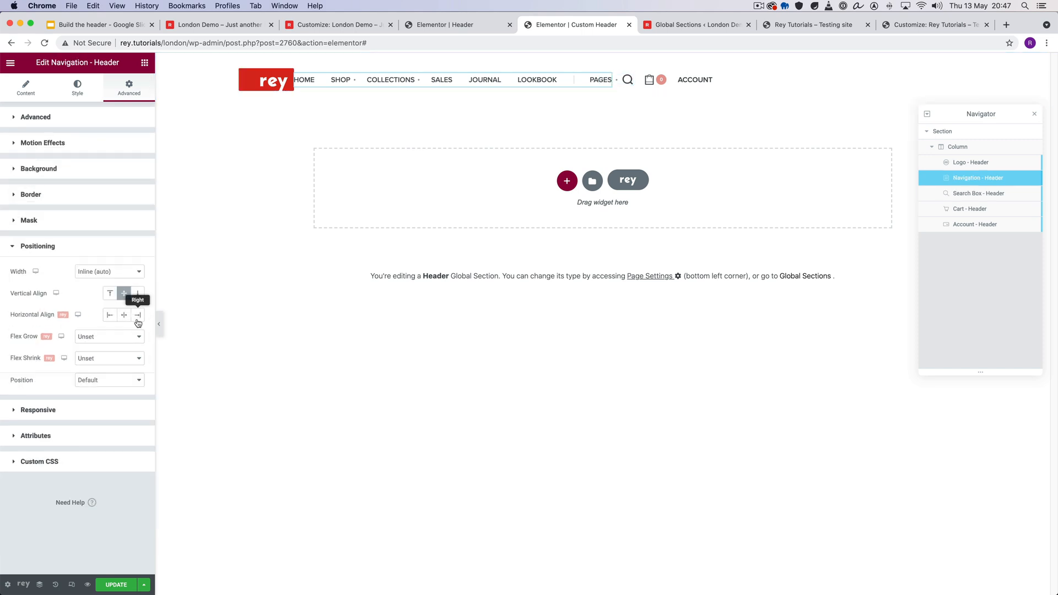
{"action": "left_click", "coordinate": [138, 316]}
{"action": "left_click", "coordinate": [137, 319]}
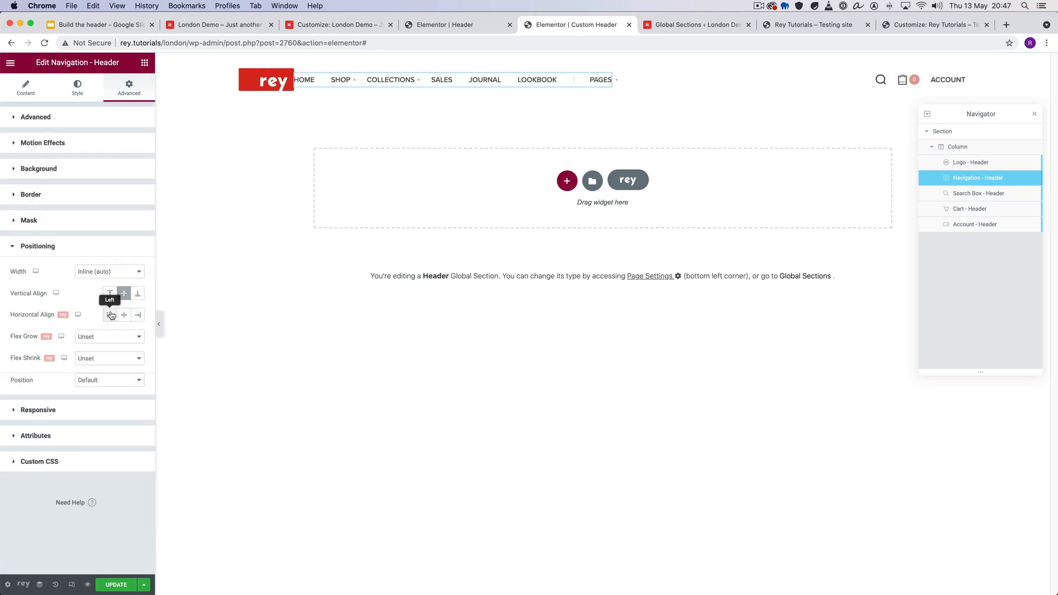
- Unlink the Navigation widget's margins and set its left margin to 40 px
{"action": "left_click", "coordinate": [121, 119]}
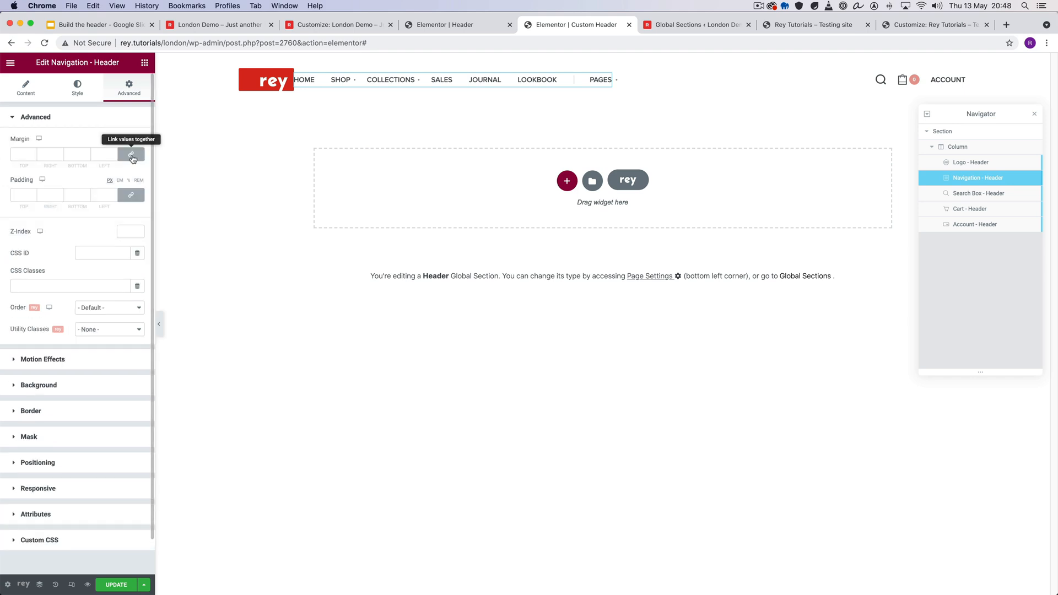
{"action": "left_click", "coordinate": [97, 154]}
{"action": "type", "text": "2"}
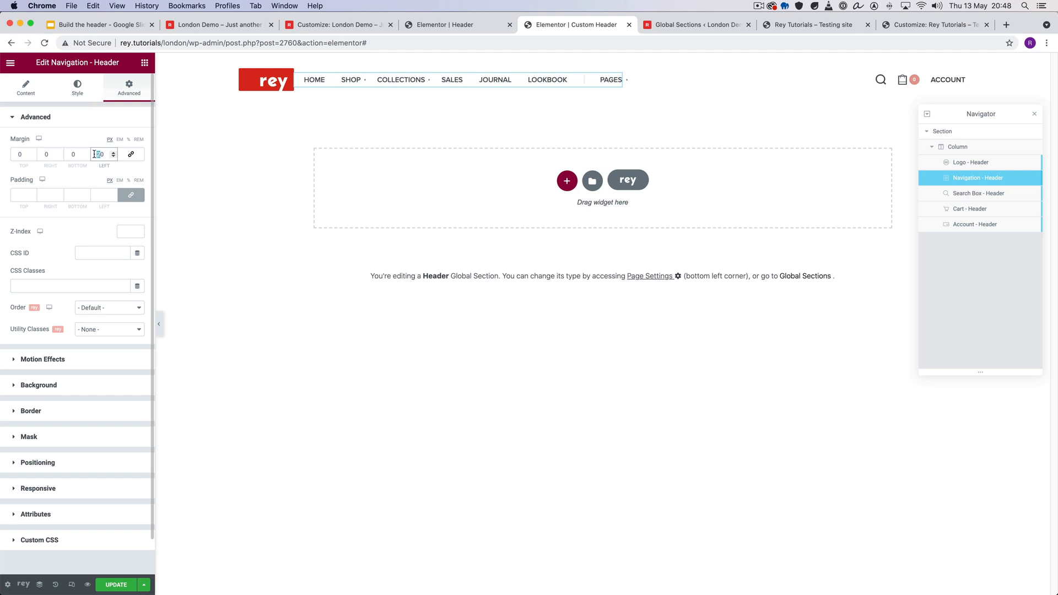
{"action": "type", "text": "4"}
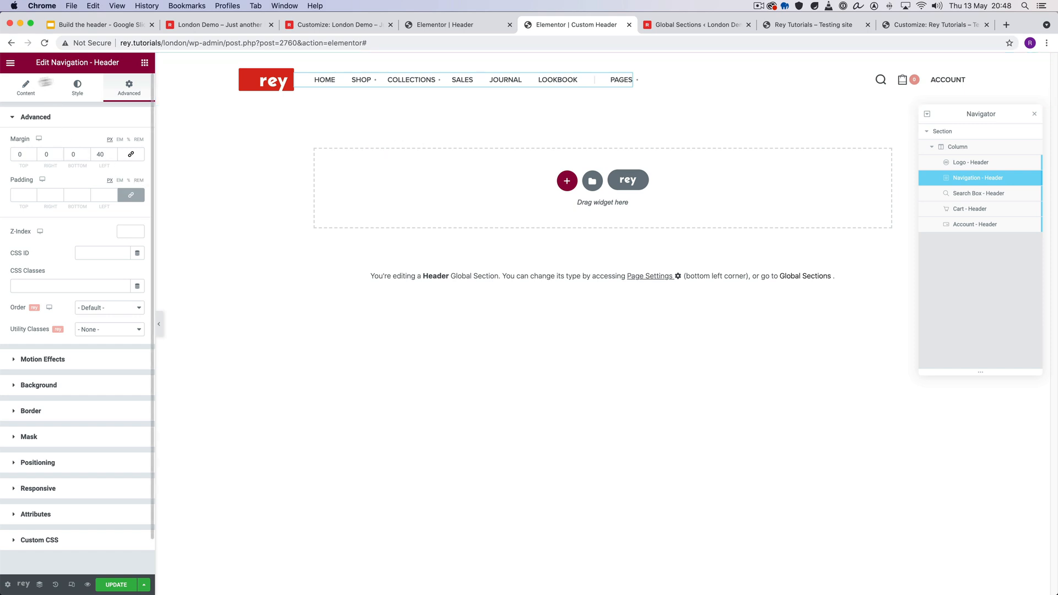
- Review the Header > Navigation options in the Customizer, opened from the Navigation widget's content settings, and return to the custom header editor
{"action": "left_click", "coordinate": [25, 89]}
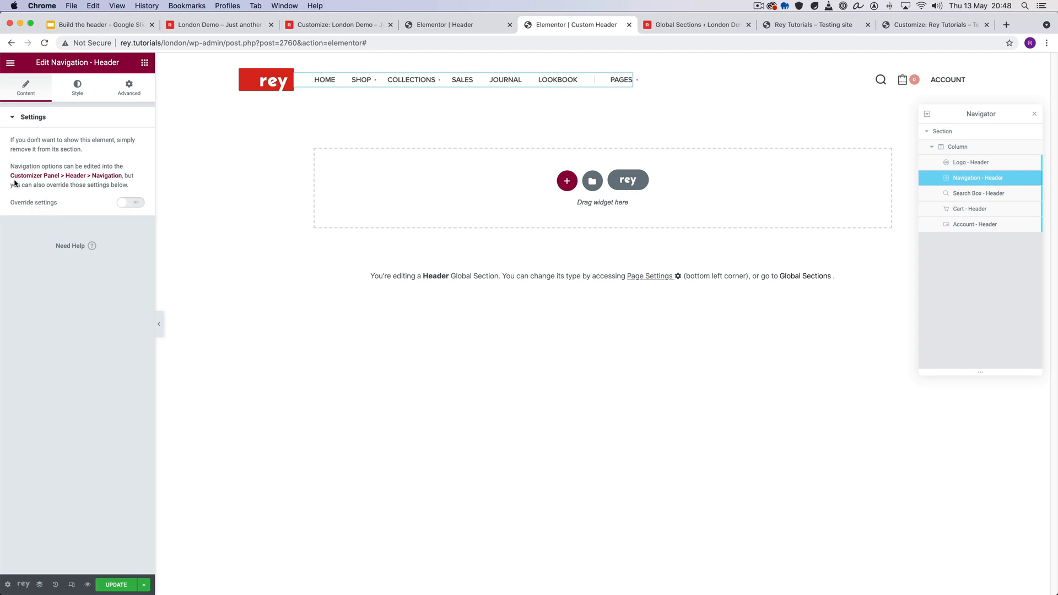
{"action": "left_click", "coordinate": [55, 176], "text": "super"}
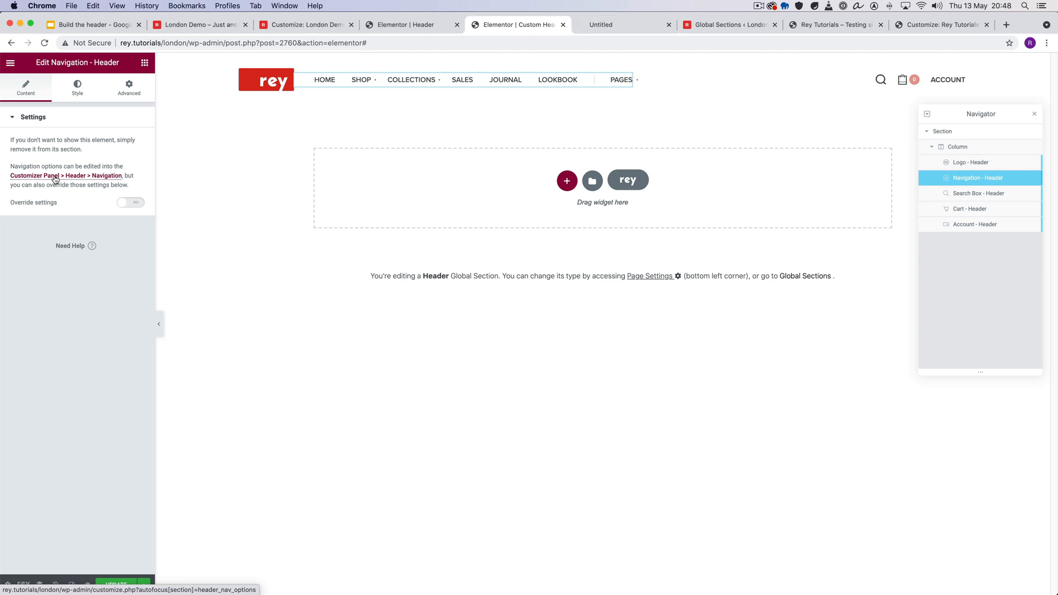
{"action": "left_click", "coordinate": [617, 25]}
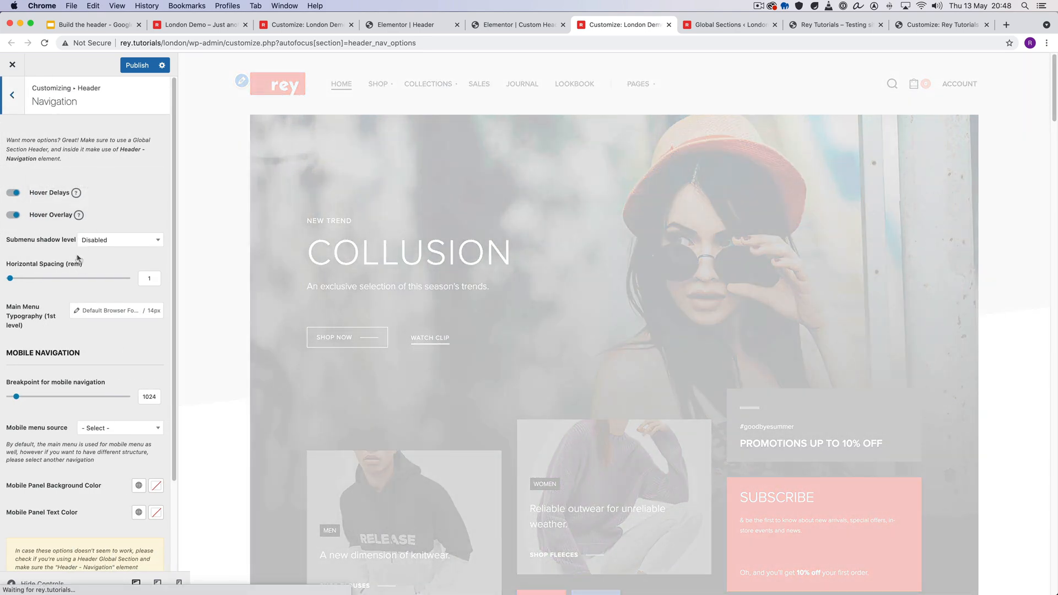
{"action": "scroll", "coordinate": [49, 264], "scroll_direction": "down", "scroll_amount": 1}
{"action": "left_click", "coordinate": [515, 24]}
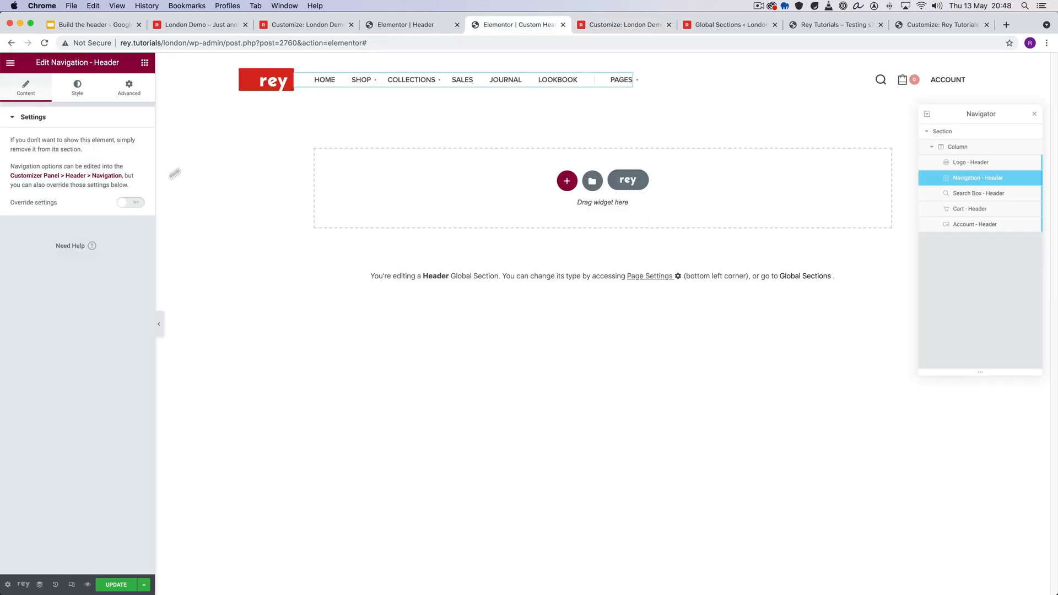
- Enable Override settings for the Navigation widget, keep Main Menu as its source, and toggle the mobile menu off and back on
{"action": "left_click", "coordinate": [133, 204]}
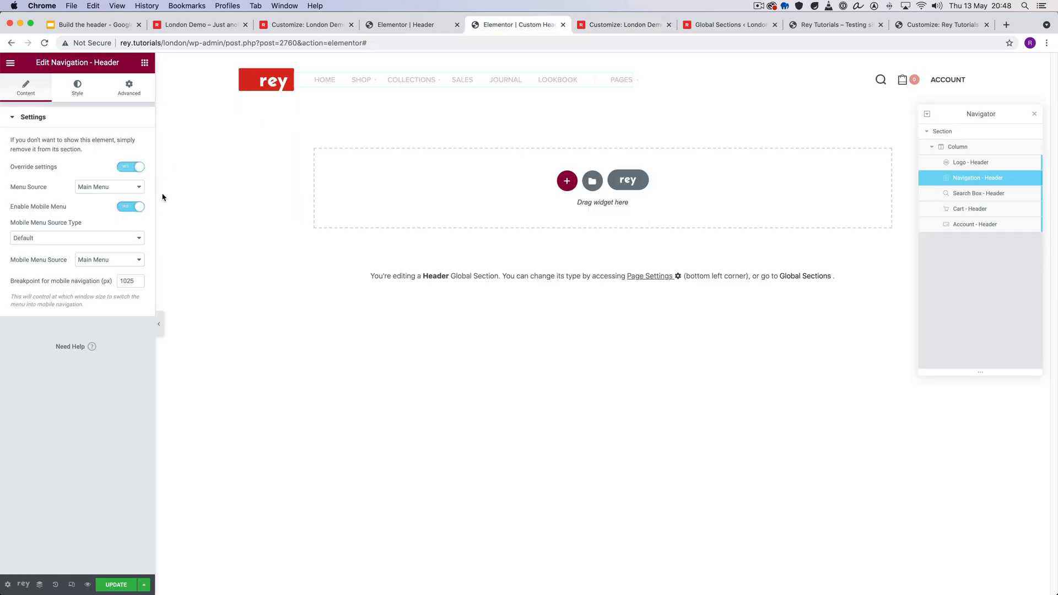
{"action": "left_click", "coordinate": [98, 188]}
{"action": "left_click", "coordinate": [29, 190]}
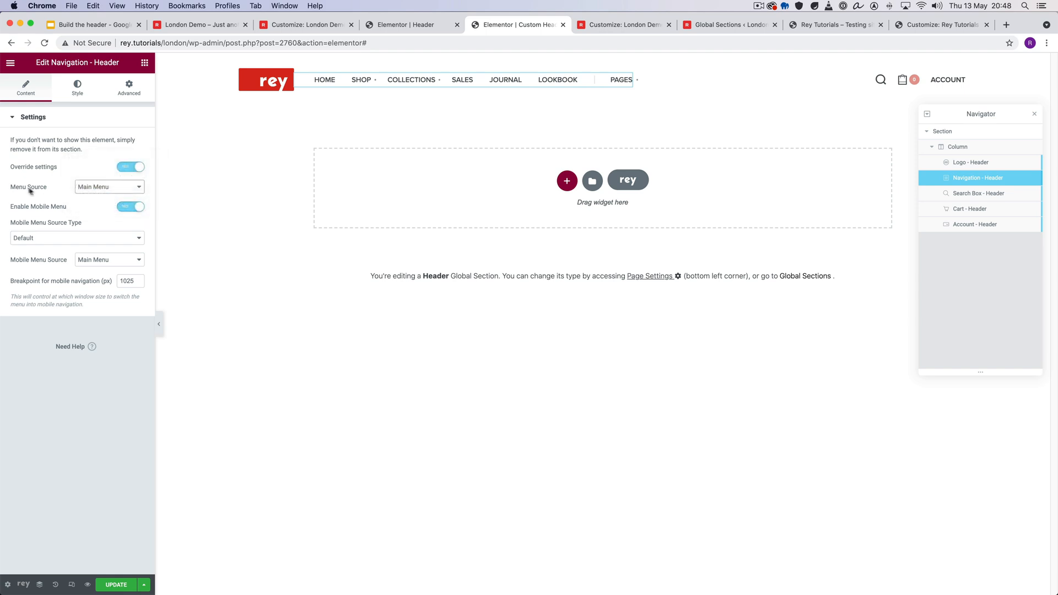
{"action": "left_click", "coordinate": [132, 208]}
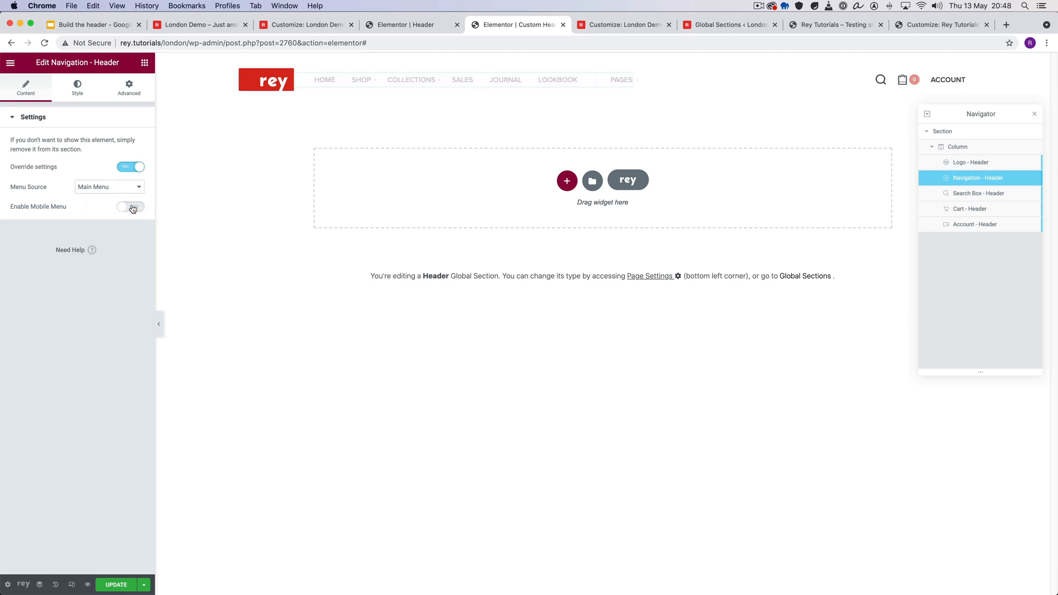
{"action": "left_click", "coordinate": [132, 207]}
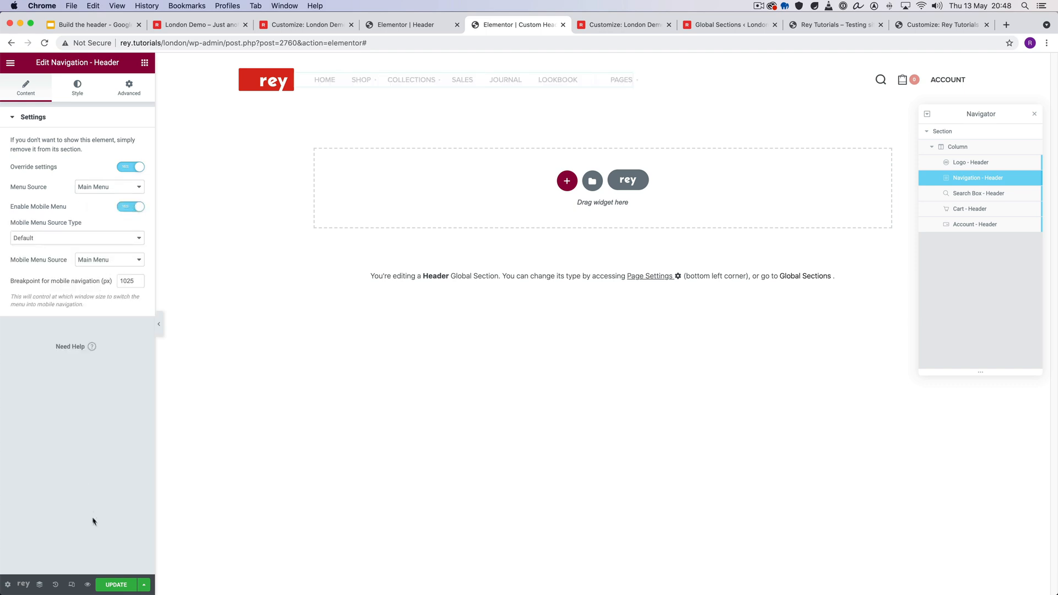
- Preview the header at mobile size in Responsive Mode, return to the desktop view, and check the mobile navigation breakpoint
{"action": "left_click", "coordinate": [71, 584]}
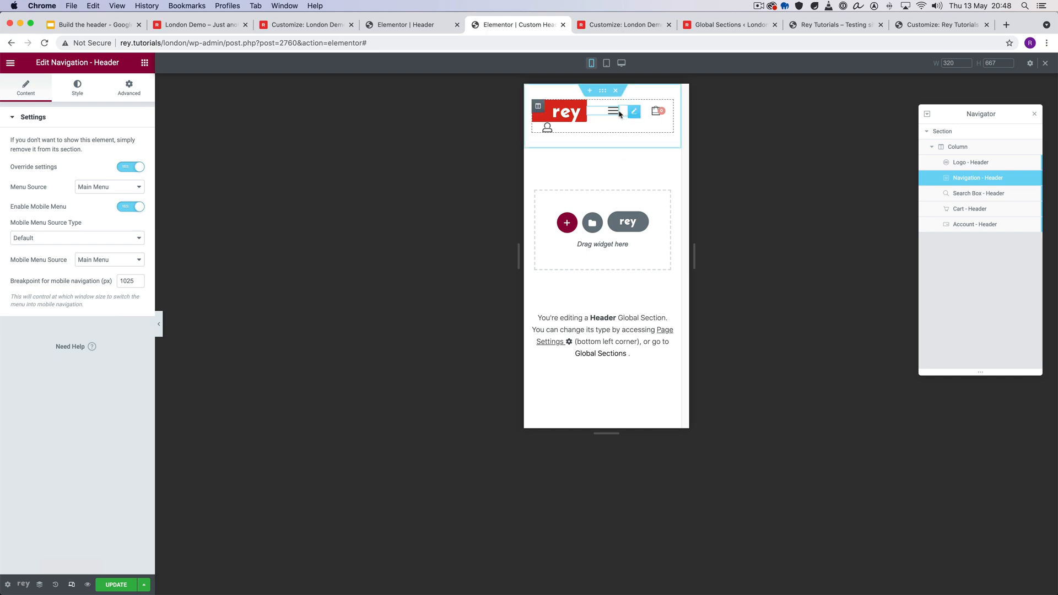
{"action": "left_click", "coordinate": [72, 583]}
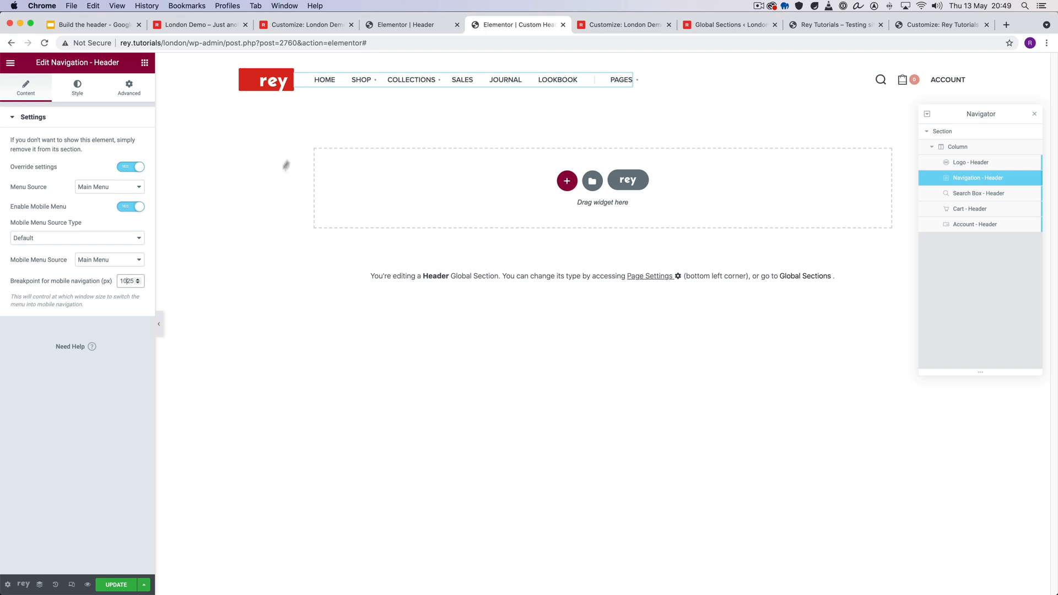
{"action": "double_click", "coordinate": [125, 282]}
{"action": "left_click", "coordinate": [128, 281]}
- Examine the Navigation widget's style settings for 1st Level Menu Items and Sub-Menu Items
{"action": "left_click", "coordinate": [77, 88]}
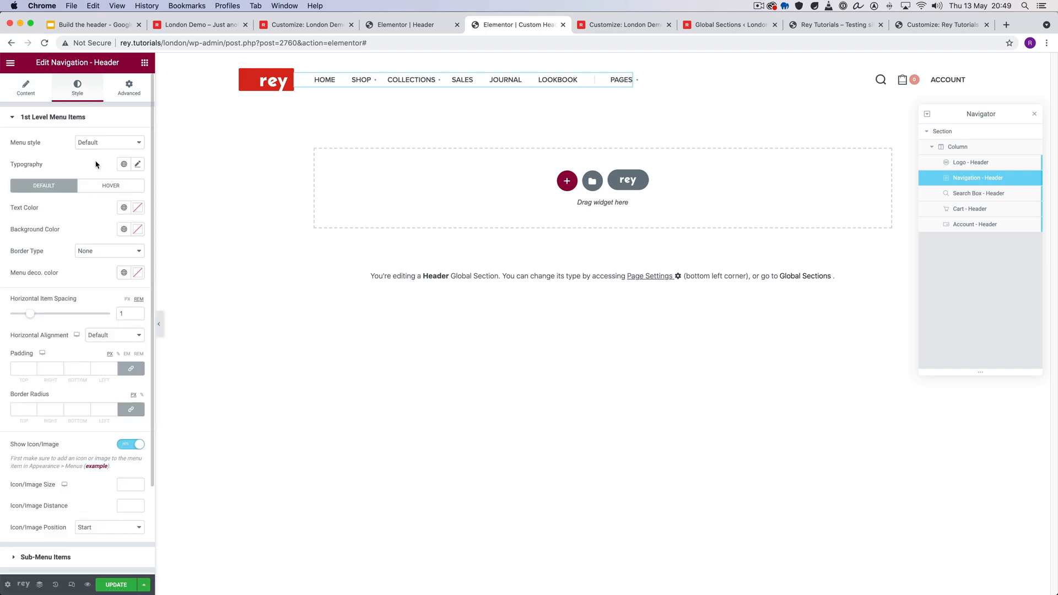
{"action": "left_click", "coordinate": [89, 117]}
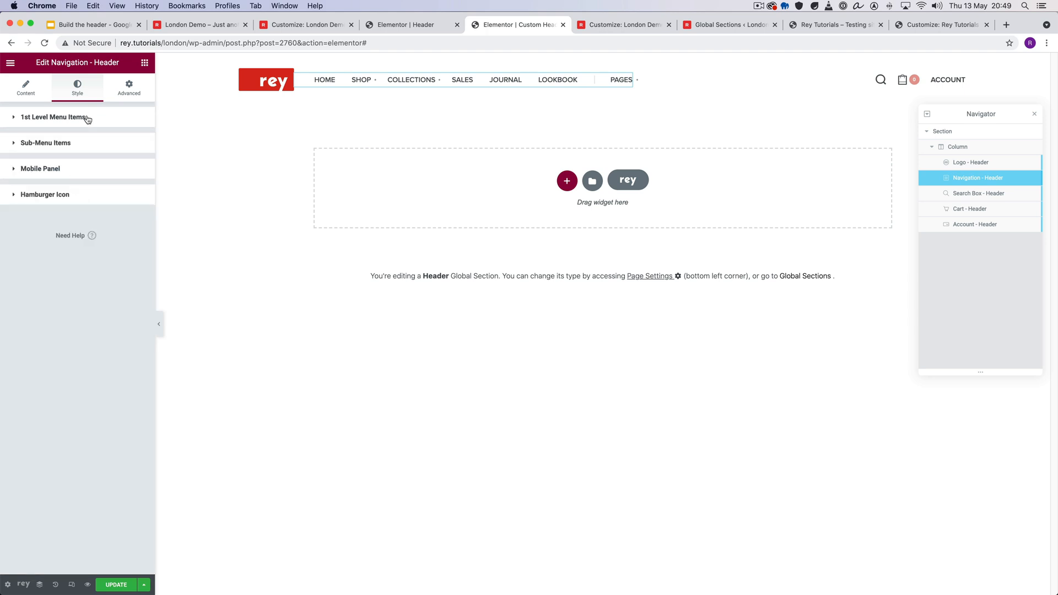
{"action": "left_click", "coordinate": [78, 147]}
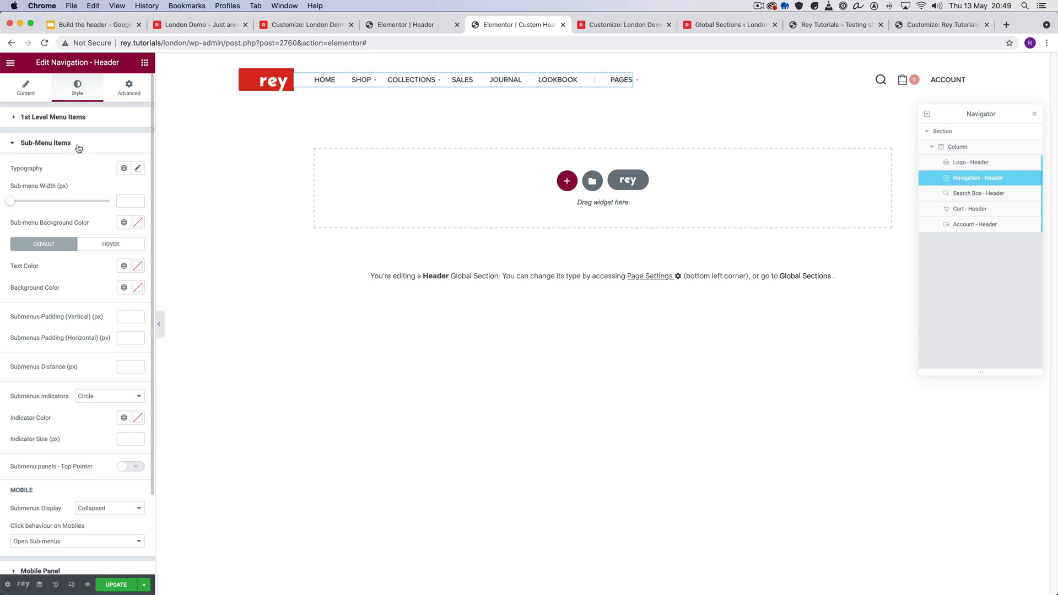
{"action": "left_click", "coordinate": [78, 146]}
{"action": "left_click", "coordinate": [73, 118]}
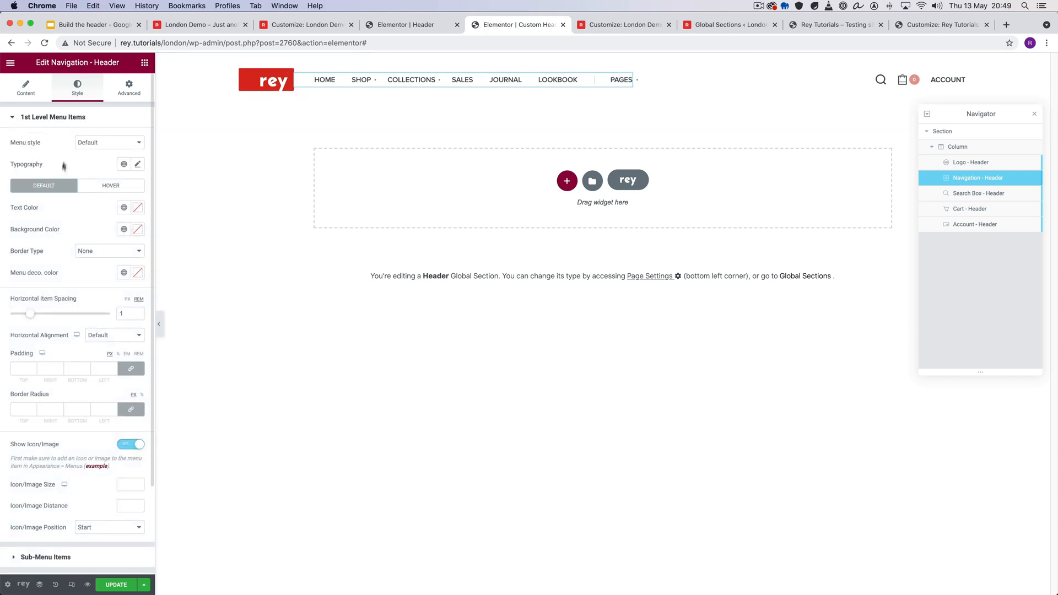
{"action": "left_click", "coordinate": [75, 117]}
{"action": "left_click", "coordinate": [60, 142]}
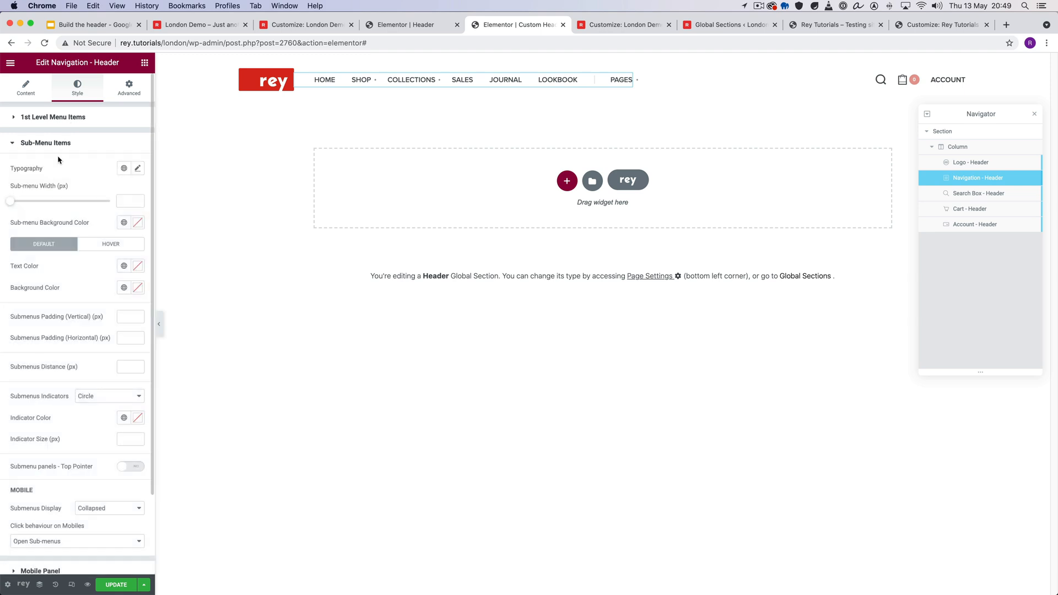
{"action": "scroll", "coordinate": [75, 358], "scroll_direction": "down", "scroll_amount": 3}
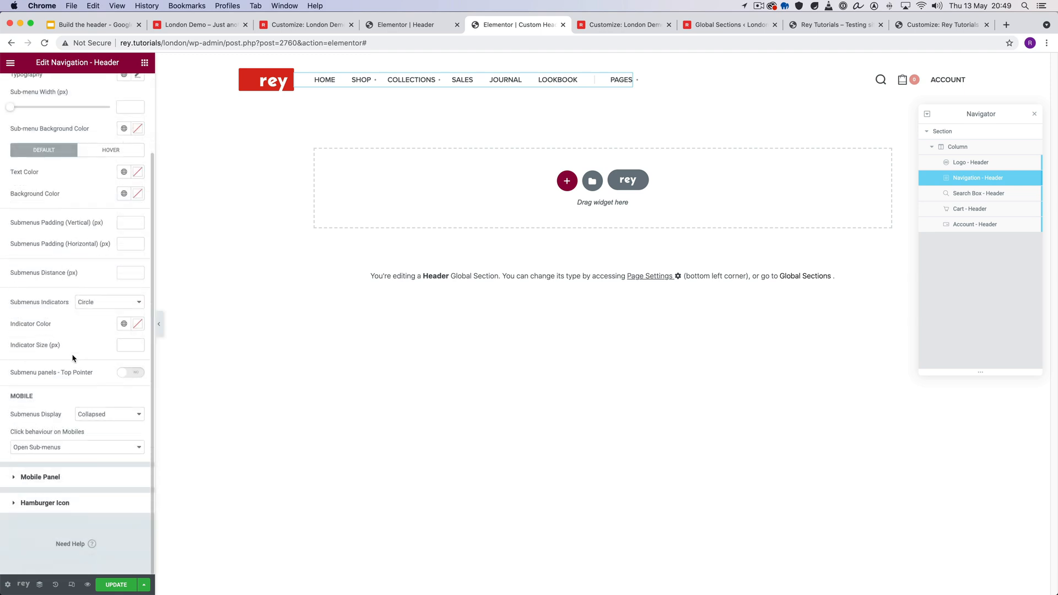
- Save the custom header and review the Navigation widget's Mobile Panel and Hamburger Icon style settings
{"action": "left_click", "coordinate": [45, 476]}
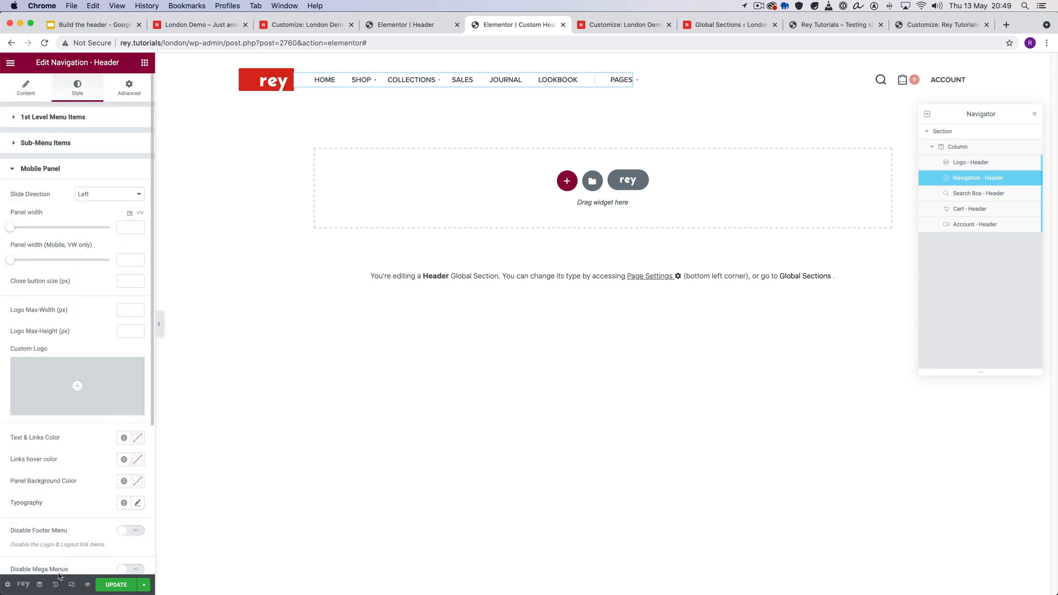
{"action": "left_click", "coordinate": [112, 587]}
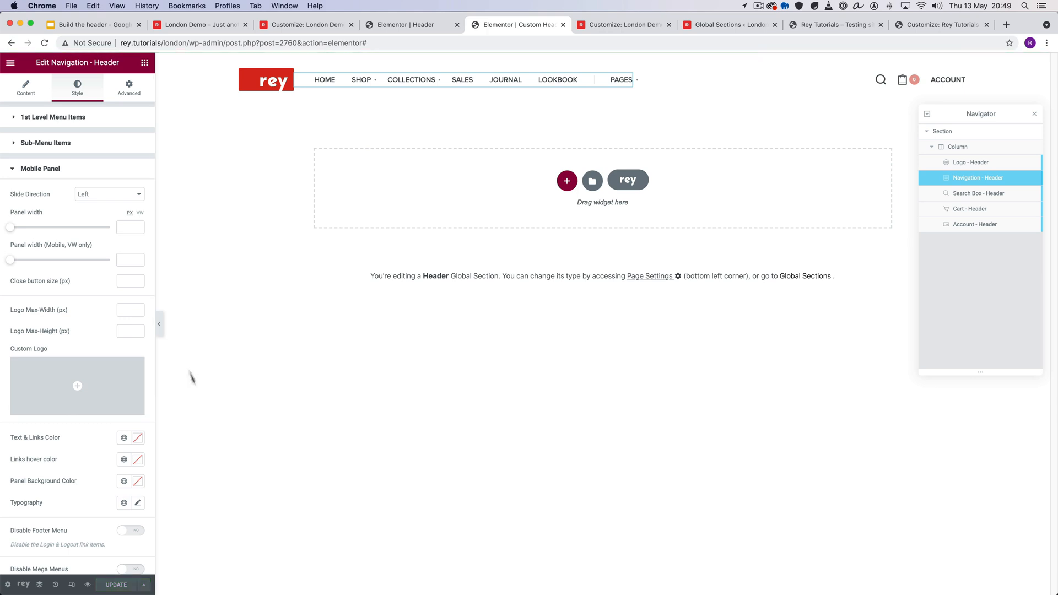
{"action": "left_click", "coordinate": [52, 170]}
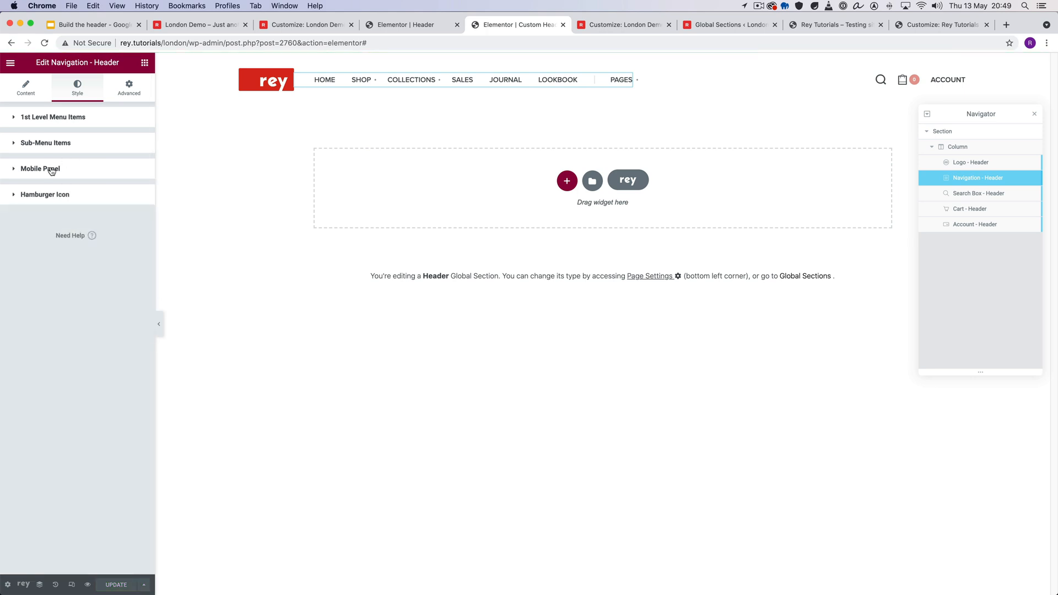
{"action": "left_click", "coordinate": [60, 195]}
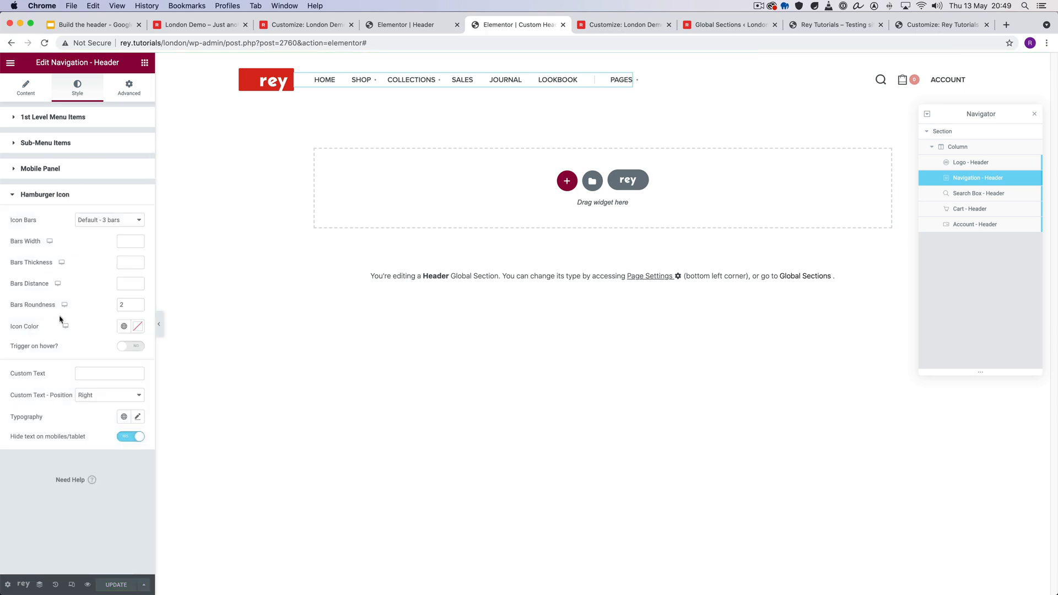
{"action": "left_click", "coordinate": [60, 197]}
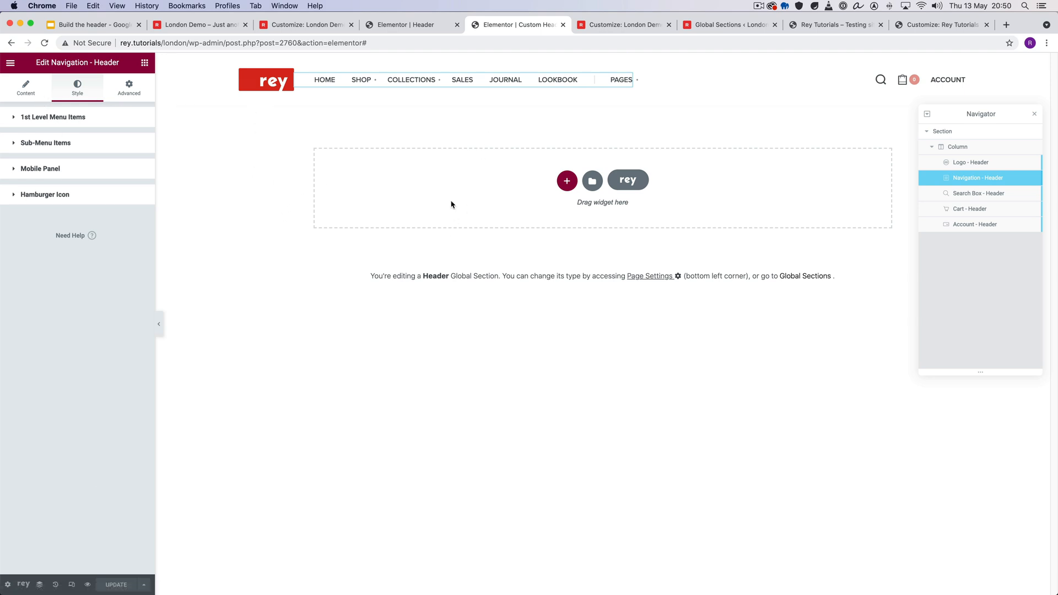
- Switch to the Google Slides outline and review its Header types and Header positions & Overlapping settings items
{"action": "left_click", "coordinate": [131, 23]}
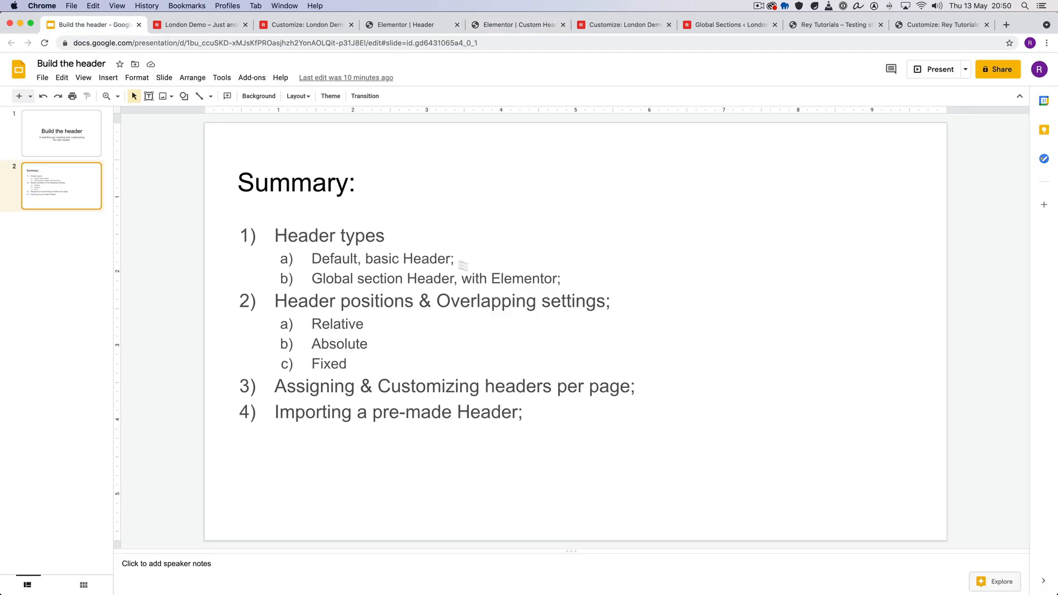
{"action": "left_click", "coordinate": [574, 278]}
{"action": "left_click_drag", "start_coordinate": [573, 279], "coordinate": [395, 244]}
{"action": "double_click", "coordinate": [300, 240]}
{"action": "left_click", "coordinate": [455, 259]}
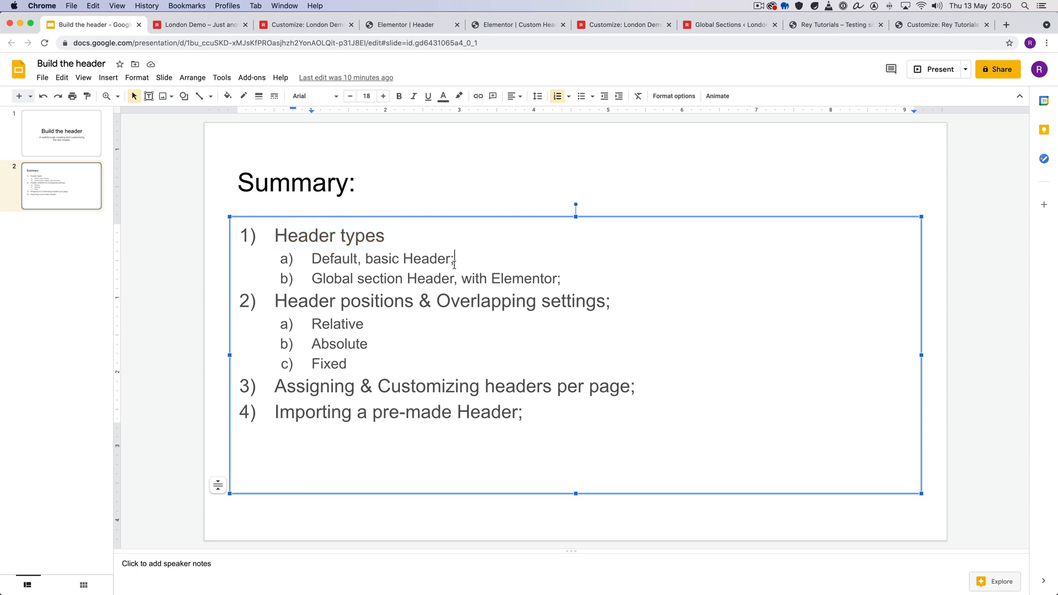
{"action": "left_click_drag", "start_coordinate": [276, 301], "coordinate": [596, 294]}
{"action": "left_click", "coordinate": [611, 298]}
- Close both Elementor header editors and the extra Customizer page, and reload the remaining London Demo Customizer
{"action": "left_click", "coordinate": [517, 25]}
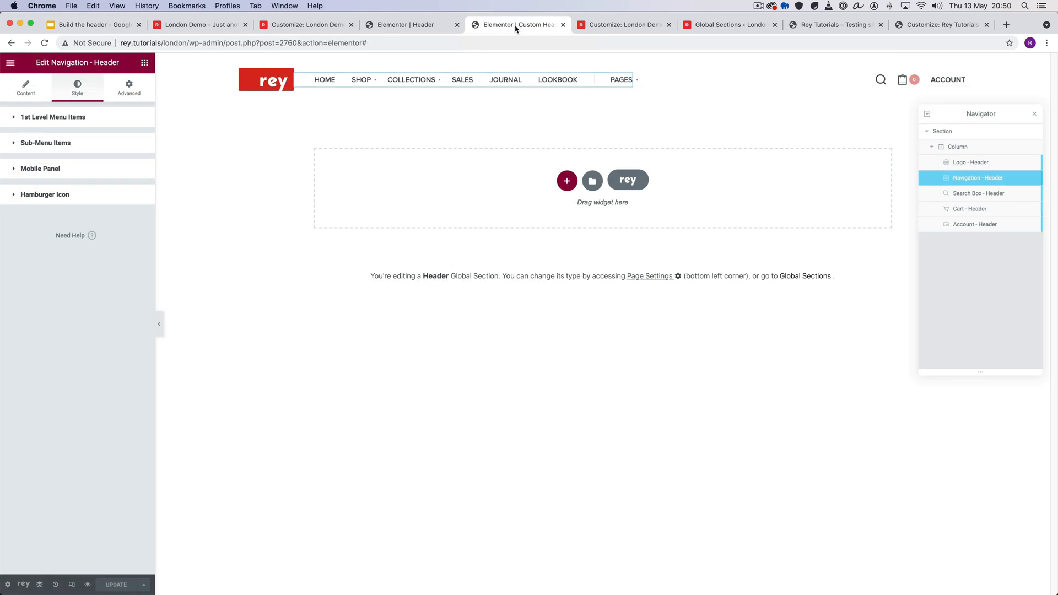
{"action": "key", "text": "super+w"}
{"action": "key", "text": "super+w"}
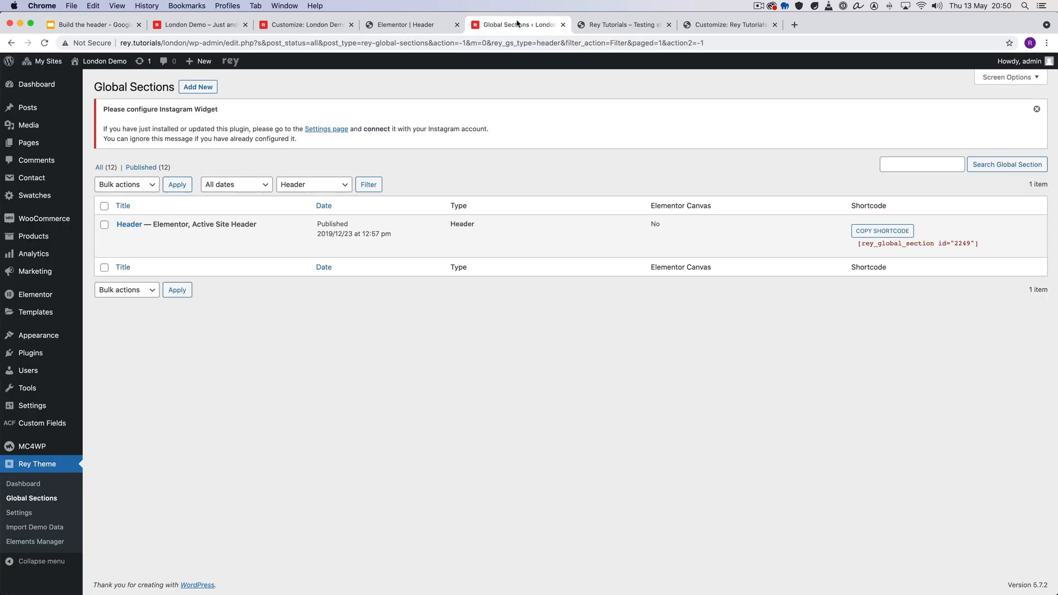
{"action": "left_click", "coordinate": [411, 25]}
{"action": "left_click", "coordinate": [320, 25]}
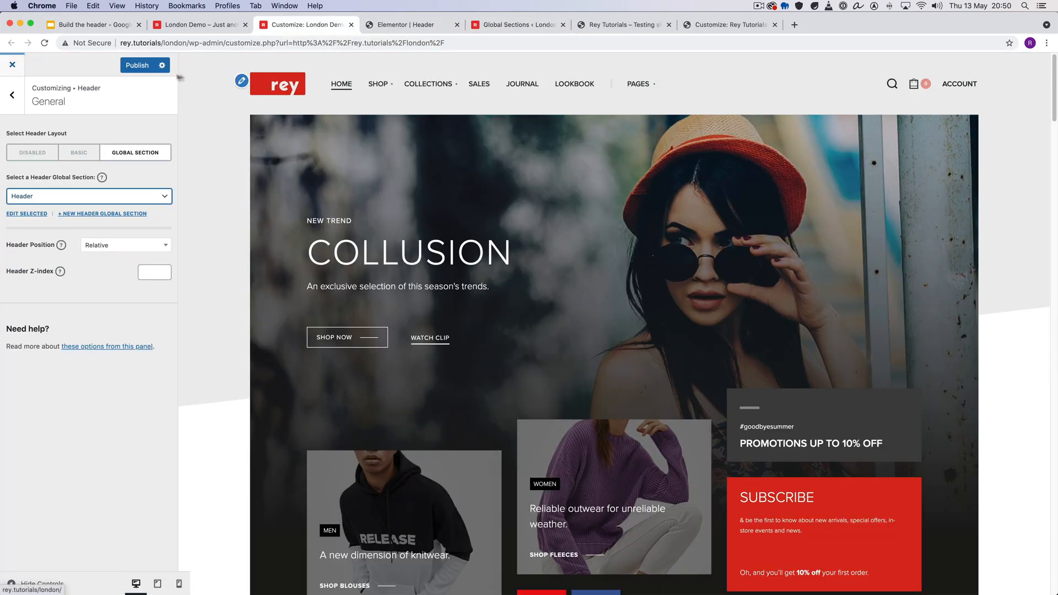
{"action": "key", "text": "super+r"}
{"action": "left_click", "coordinate": [482, 25]}
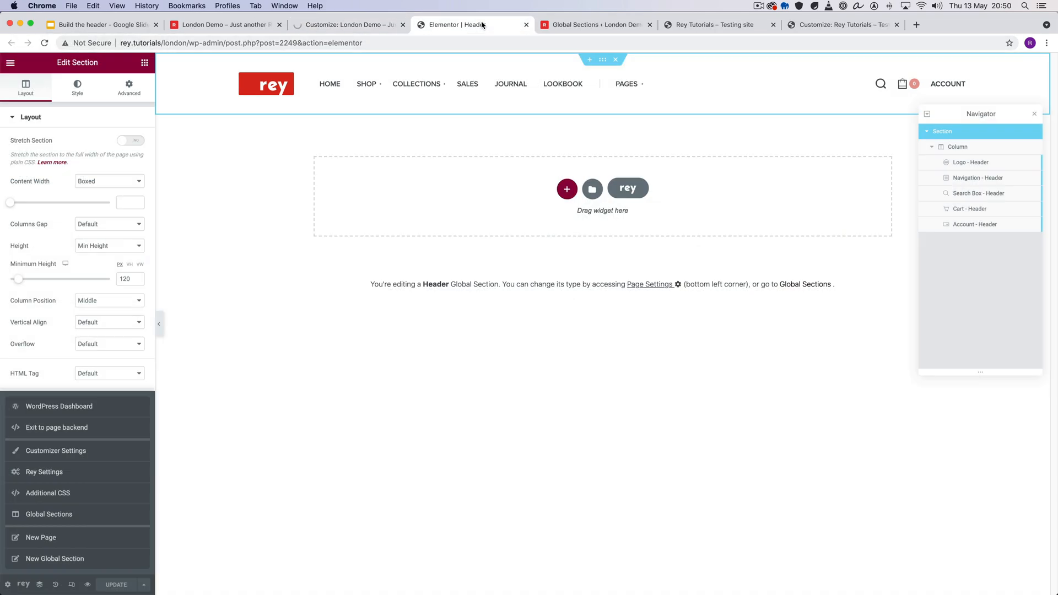
{"action": "key", "text": "super+w"}
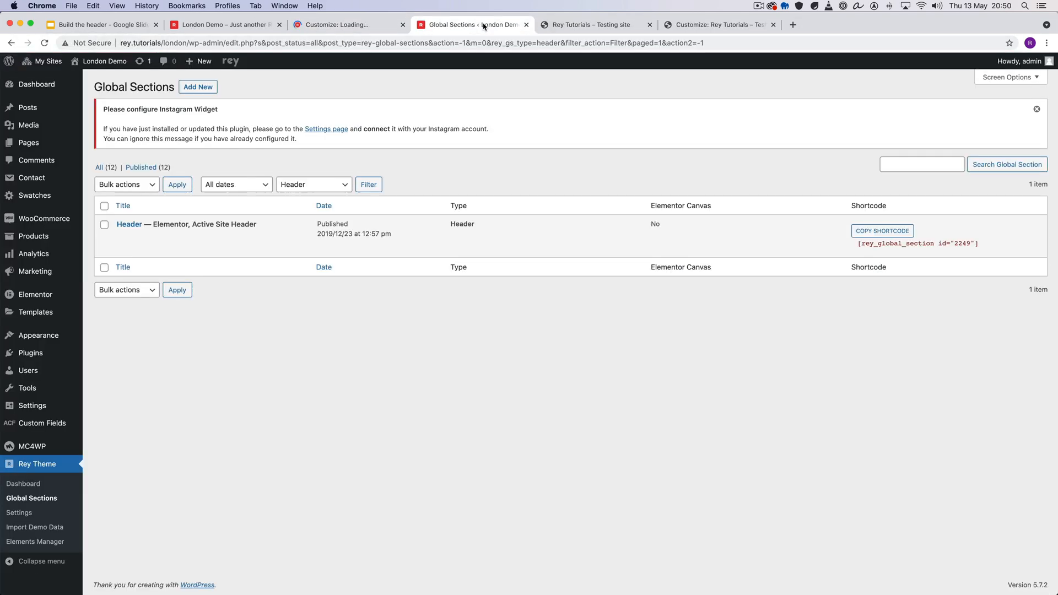
- Dismiss the autosave notice in the London Demo Customizer and open the Header > General settings
{"action": "left_click", "coordinate": [378, 27]}
{"action": "left_click", "coordinate": [226, 24]}
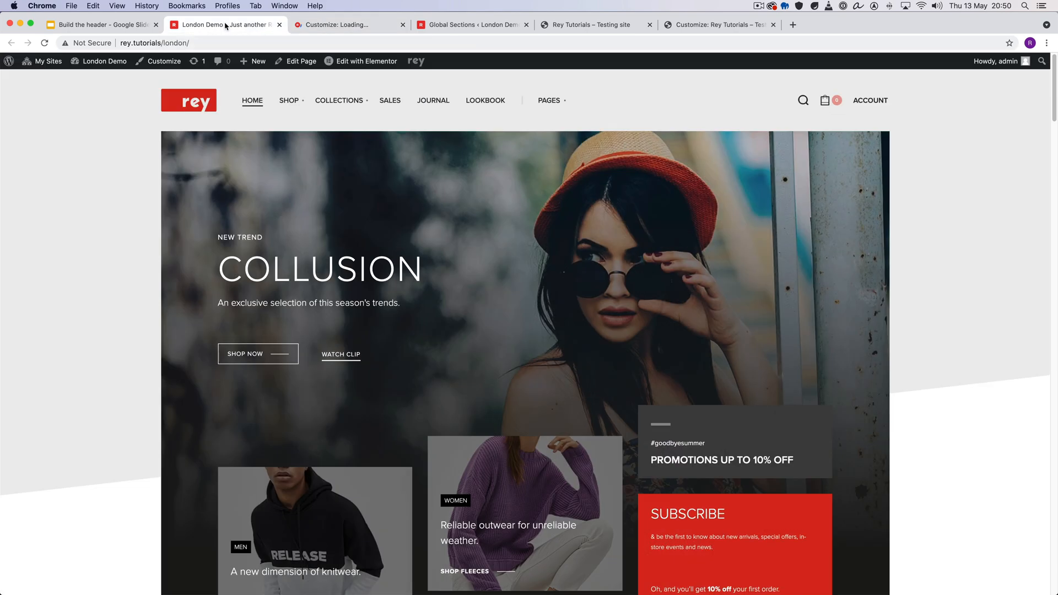
{"action": "left_click", "coordinate": [311, 28]}
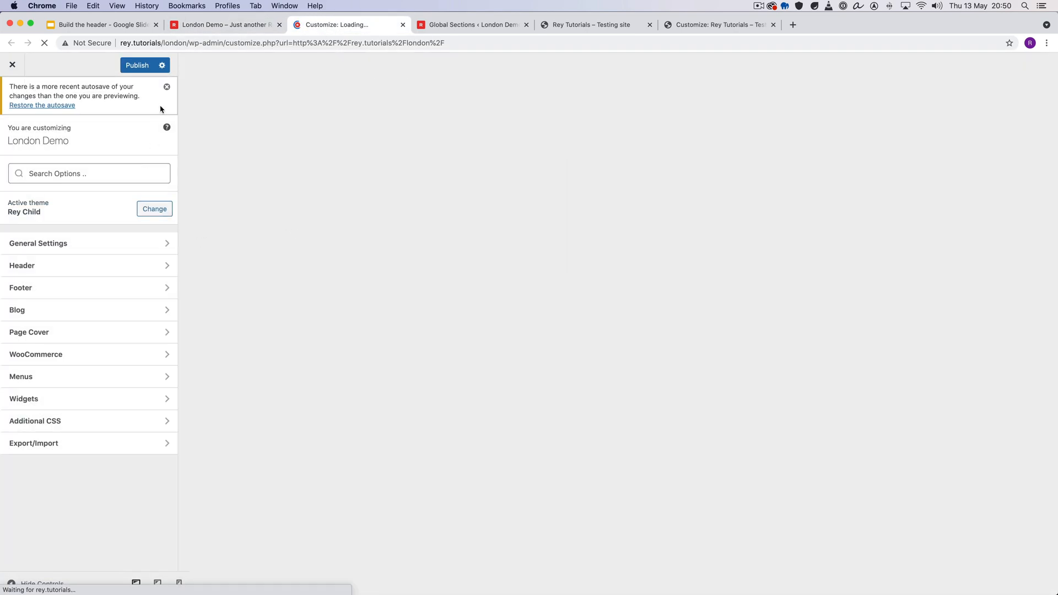
{"action": "left_click", "coordinate": [167, 86]}
{"action": "left_click", "coordinate": [96, 229]}
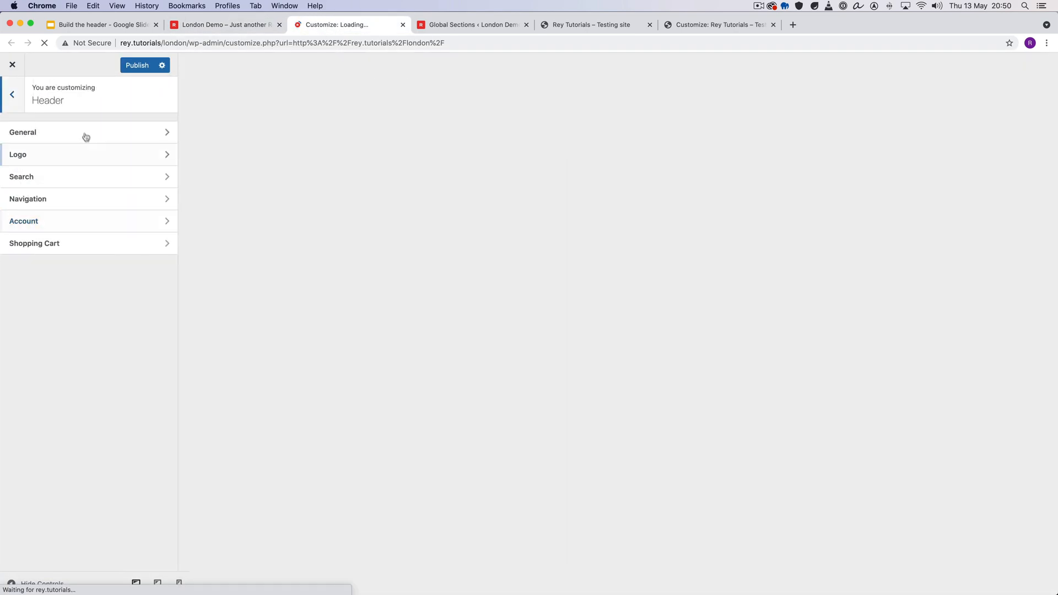
{"action": "left_click", "coordinate": [85, 135]}
- Try the Relative and Absolute ( Over Content ) options for Header Position in the live preview
{"action": "mouse_move", "coordinate": [61, 245]}
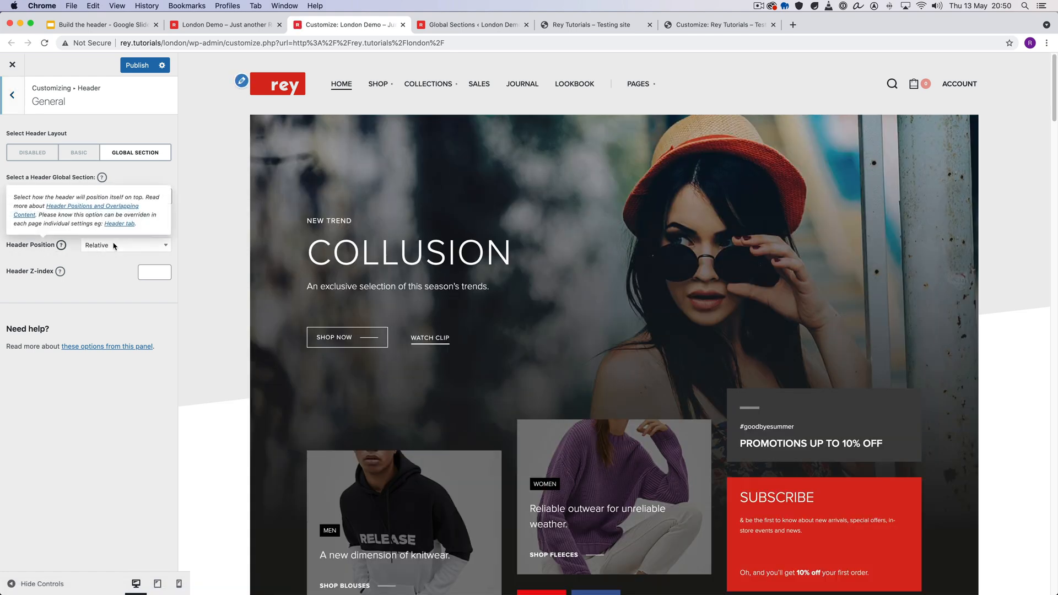
{"action": "left_click", "coordinate": [153, 248]}
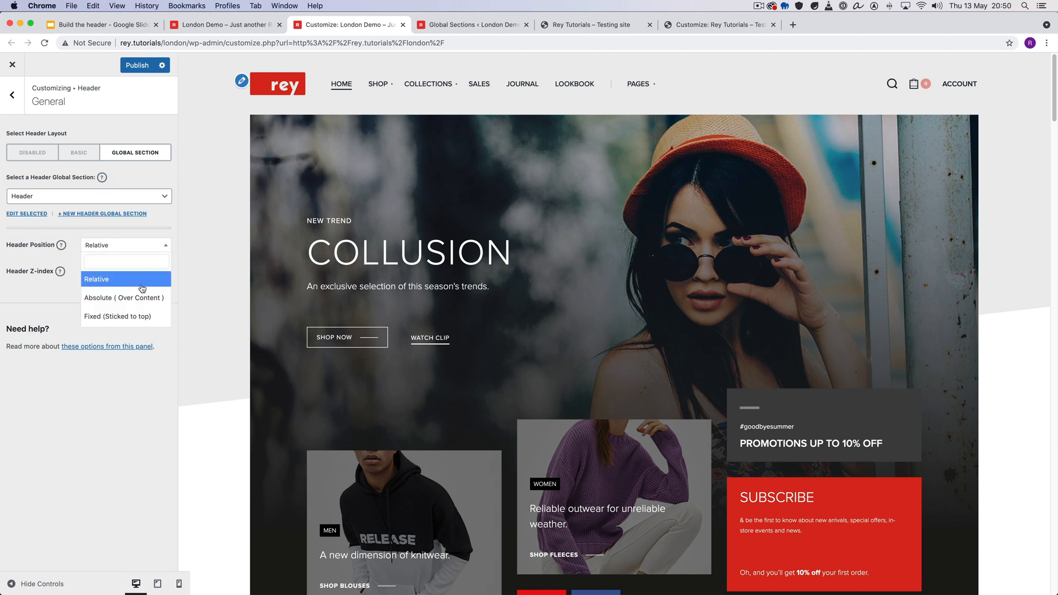
{"action": "left_click", "coordinate": [112, 282]}
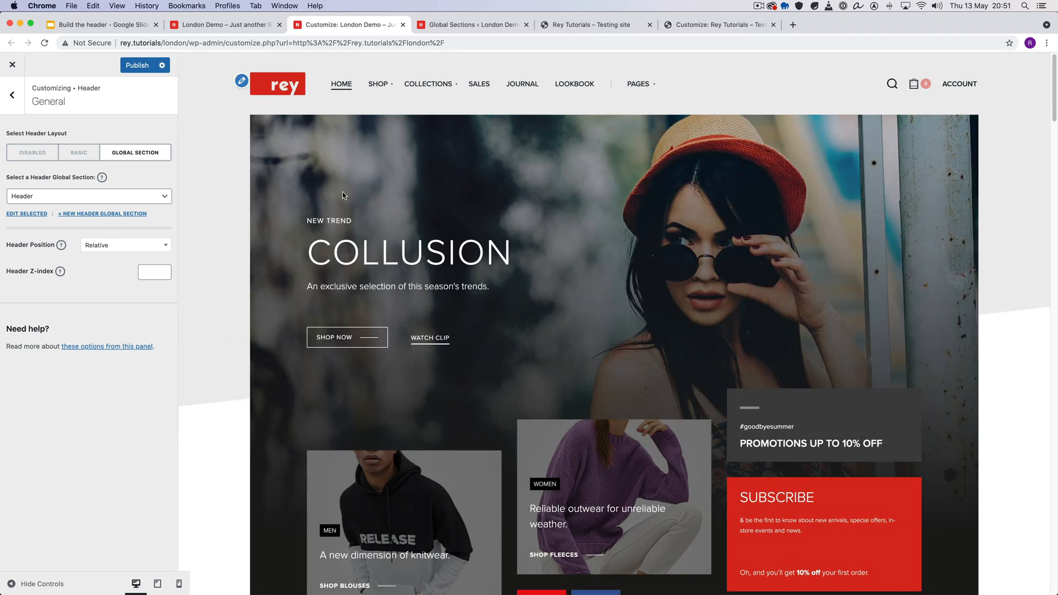
{"action": "left_click", "coordinate": [134, 246]}
{"action": "left_click", "coordinate": [135, 298]}
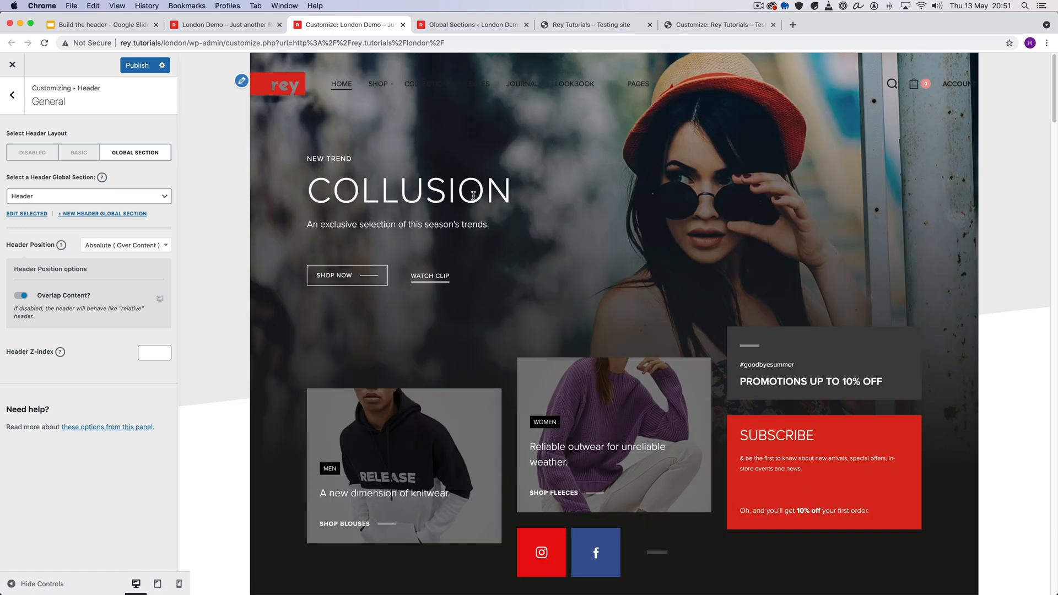
- Set Header Position to Fixed (Sticked to top) and check how the header behaves while the page scrolls
{"action": "left_click", "coordinate": [129, 246]}
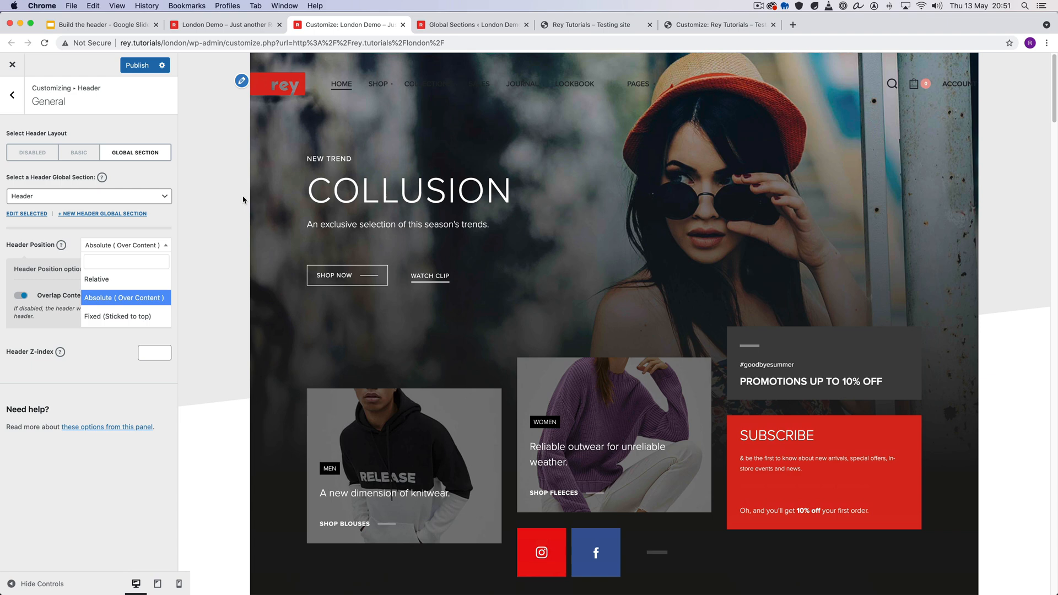
{"action": "left_click", "coordinate": [126, 317]}
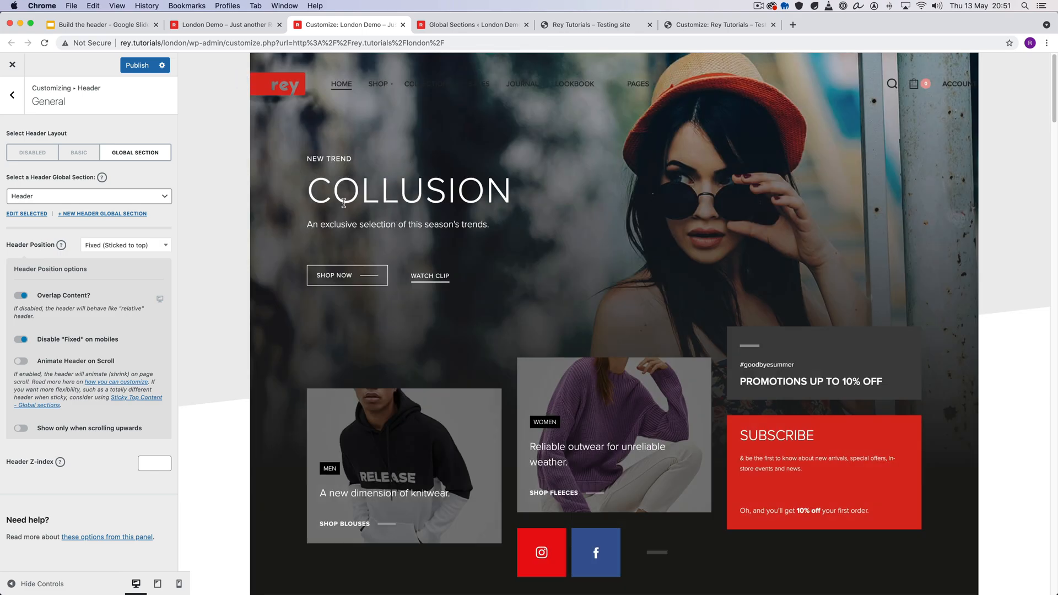
{"action": "scroll", "coordinate": [345, 204], "scroll_direction": "down", "scroll_amount": 4}
{"action": "scroll", "coordinate": [345, 203], "scroll_direction": "up", "scroll_amount": 4}
{"action": "scroll", "coordinate": [346, 205], "scroll_direction": "down", "scroll_amount": 8}
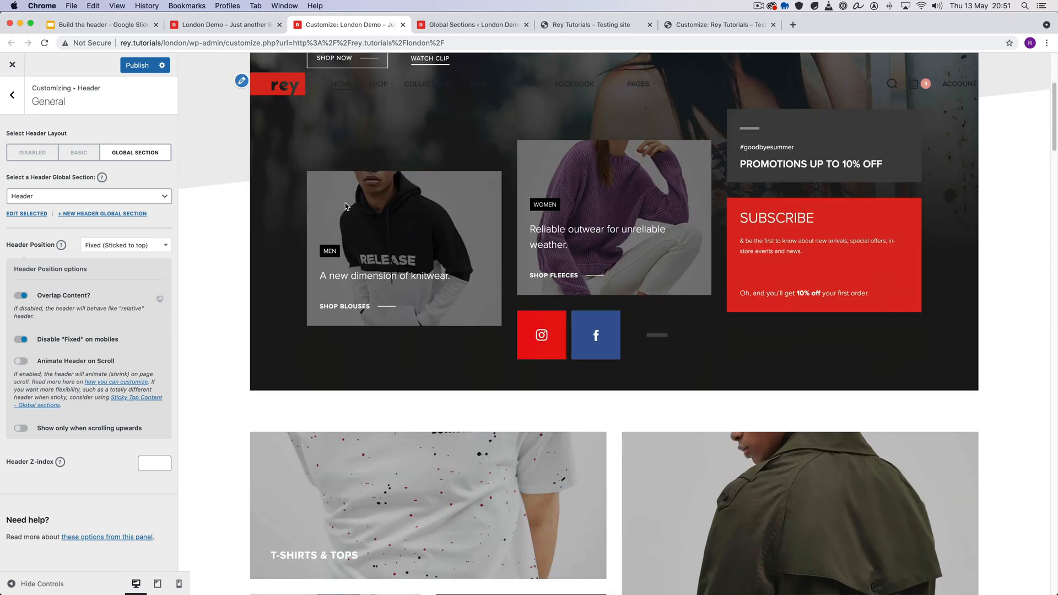
{"action": "scroll", "coordinate": [346, 206], "scroll_direction": "up", "scroll_amount": 8}
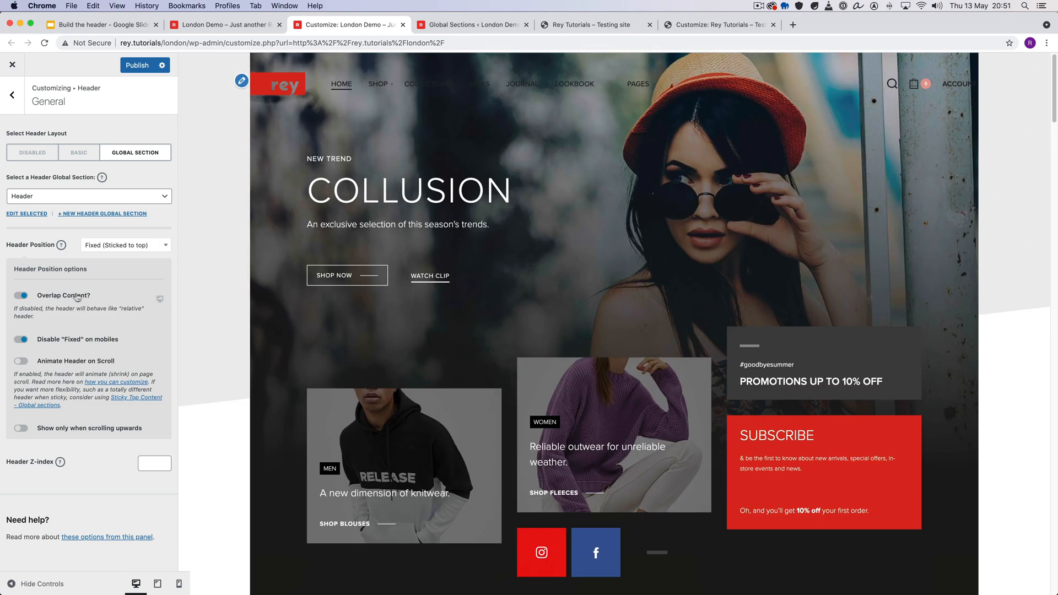
- Disable Overlap Content for the fixed header and test its scrolling behaviour in the preview
{"action": "left_click", "coordinate": [23, 296]}
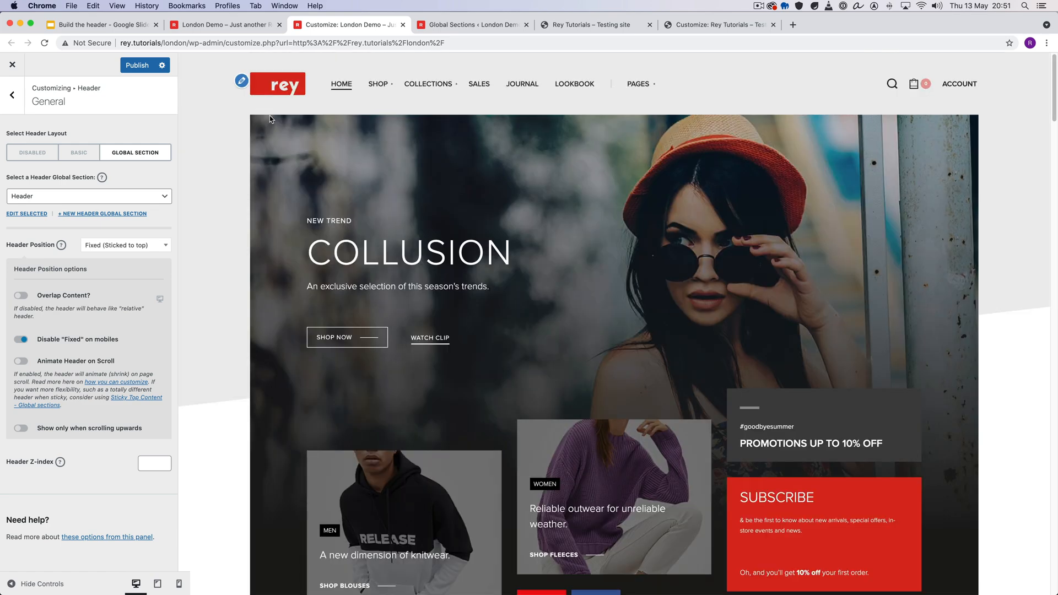
{"action": "scroll", "coordinate": [274, 191], "scroll_direction": "down", "scroll_amount": 3}
{"action": "scroll", "coordinate": [274, 191], "scroll_direction": "up", "scroll_amount": 3}
{"action": "scroll", "coordinate": [274, 191], "scroll_direction": "down", "scroll_amount": 5}
{"action": "scroll", "coordinate": [274, 191], "scroll_direction": "up", "scroll_amount": 5}
{"action": "scroll", "coordinate": [274, 191], "scroll_direction": "down", "scroll_amount": 5}
{"action": "scroll", "coordinate": [273, 191], "scroll_direction": "up", "scroll_amount": 5}
{"action": "scroll", "coordinate": [274, 191], "scroll_direction": "down", "scroll_amount": 1}
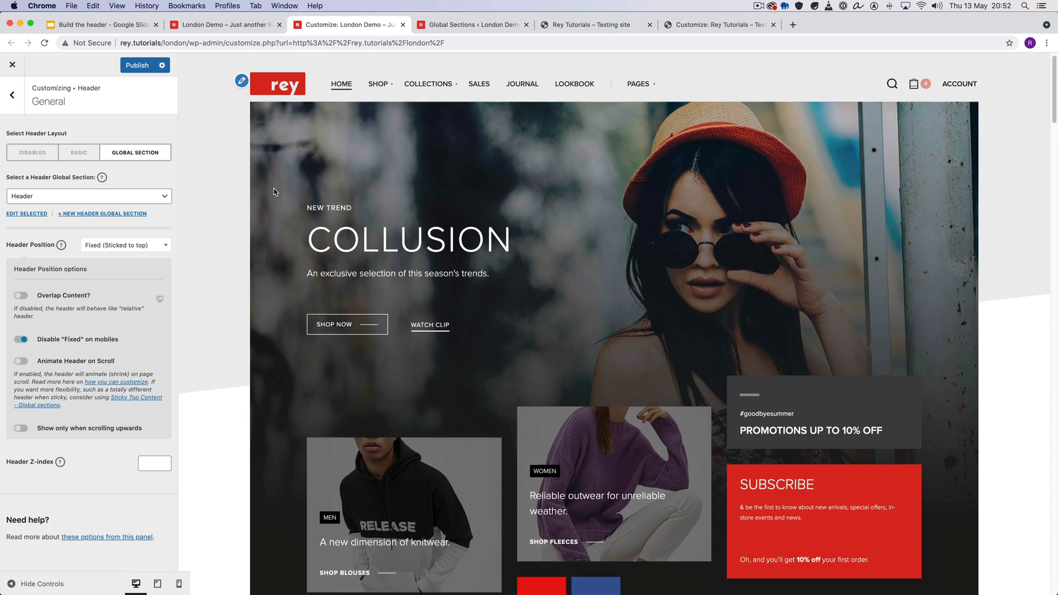
{"action": "scroll", "coordinate": [273, 191], "scroll_direction": "up", "scroll_amount": 1}
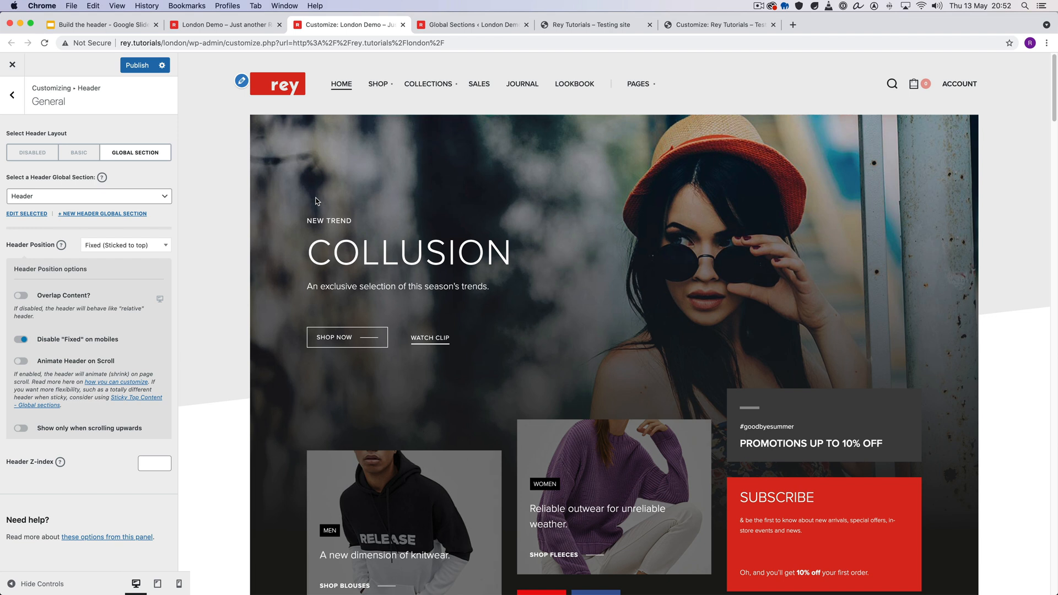
{"action": "left_click", "coordinate": [153, 248]}
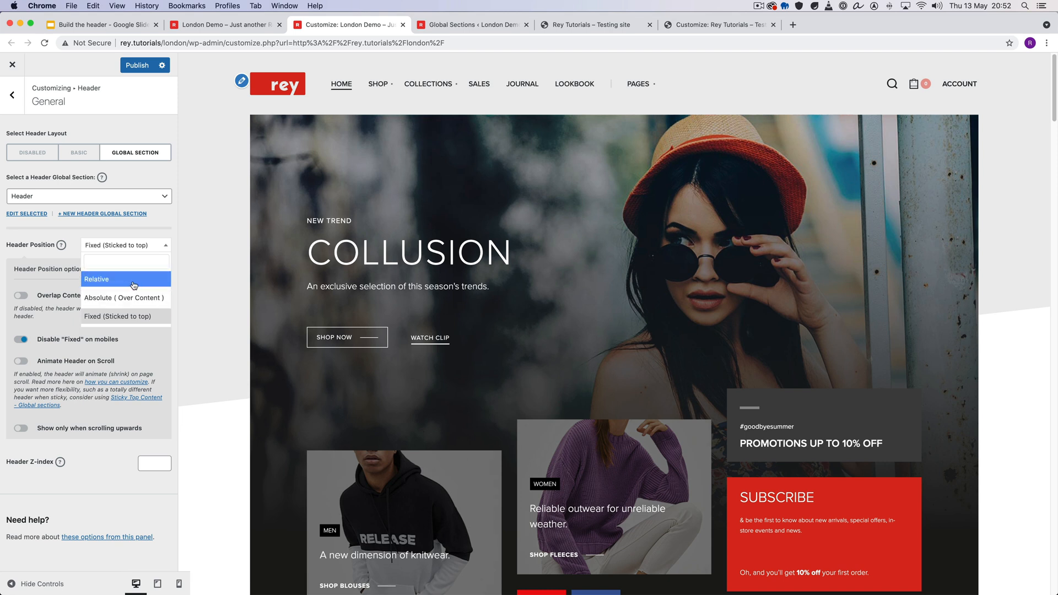
{"action": "left_click", "coordinate": [134, 249]}
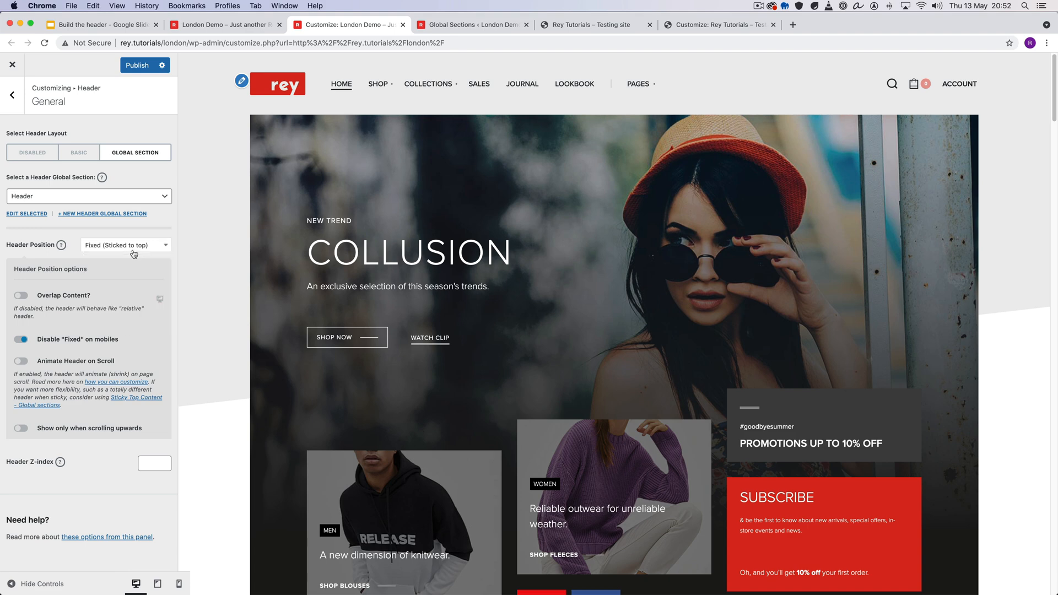
{"action": "left_click", "coordinate": [114, 249]}
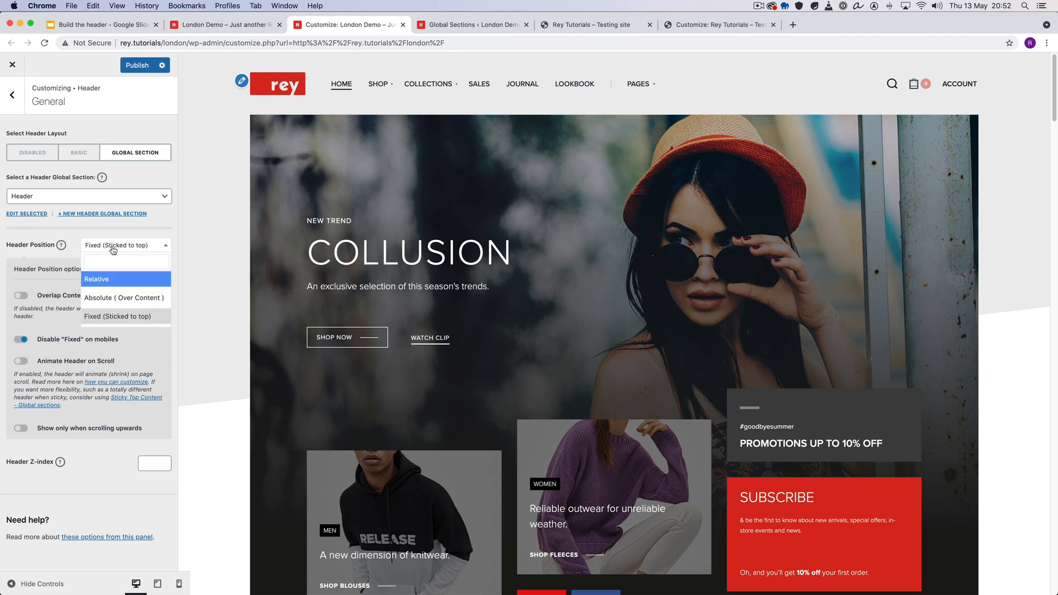
{"action": "left_click", "coordinate": [117, 249]}
- Return to the Google Slides outline and review the Assigning & Customizing headers per page item
{"action": "left_click", "coordinate": [113, 25]}
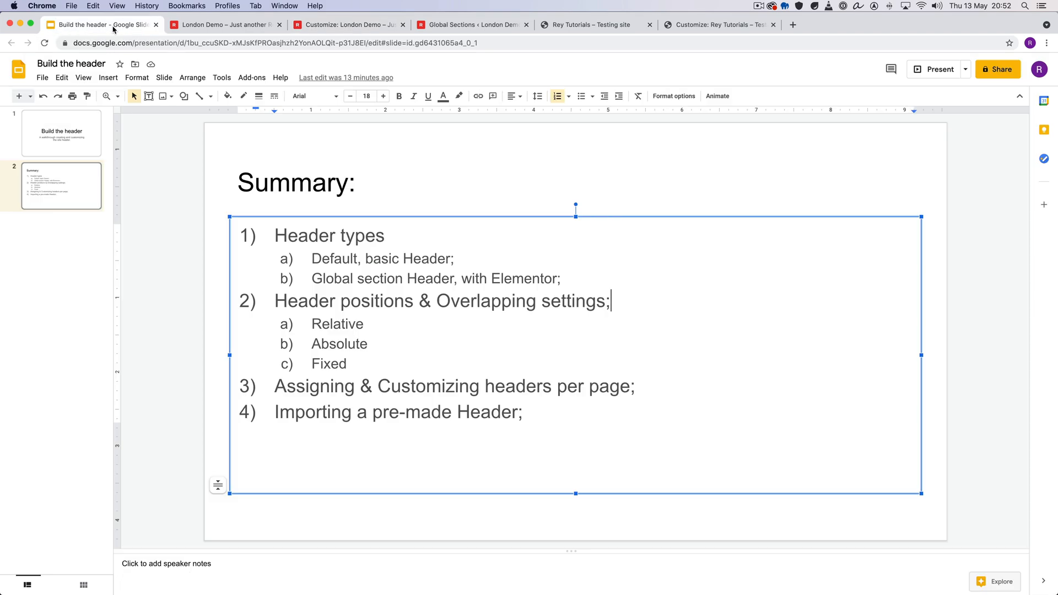
{"action": "left_click_drag", "start_coordinate": [276, 387], "coordinate": [605, 388]}
{"action": "left_click", "coordinate": [605, 387]}
{"action": "left_click_drag", "start_coordinate": [334, 385], "coordinate": [616, 389]}
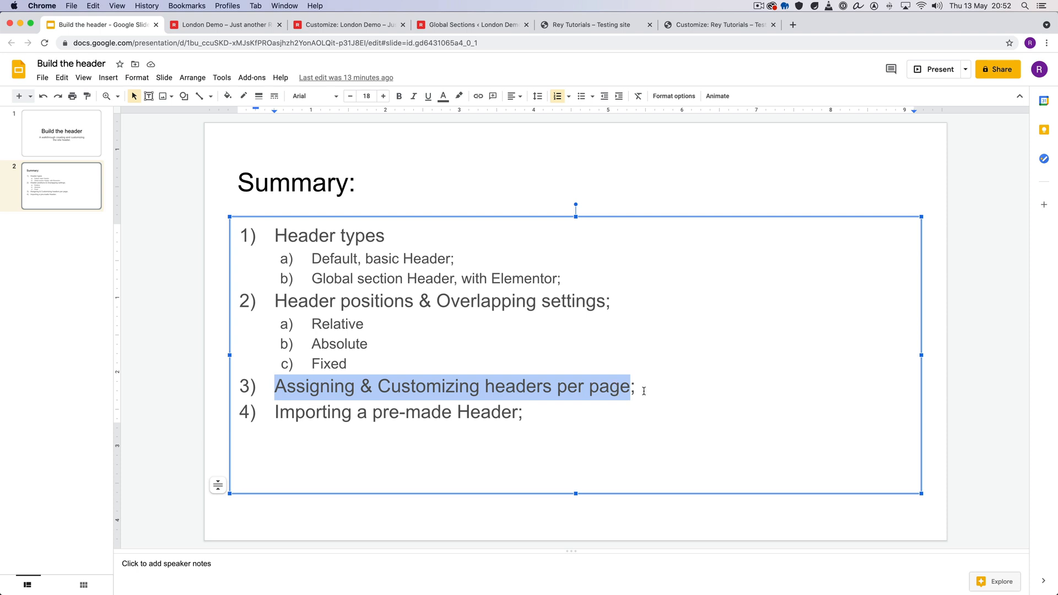
{"action": "left_click", "coordinate": [643, 391]}
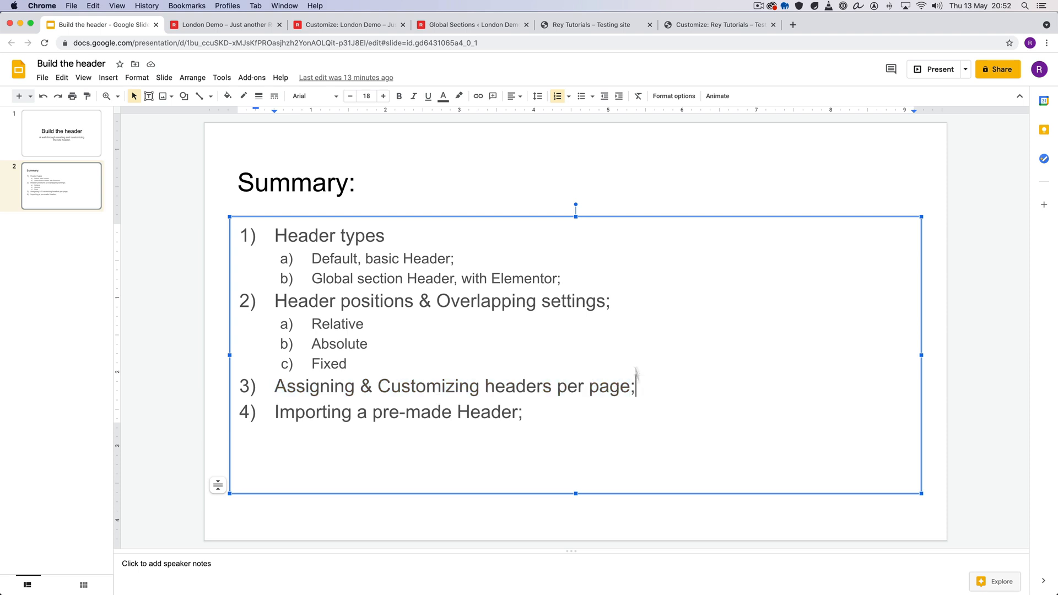
- Set Header Position back to Relative in the Customizer, publish the change, and switch to the London Demo homepage
{"action": "left_click", "coordinate": [342, 24]}
{"action": "left_click", "coordinate": [127, 246]}
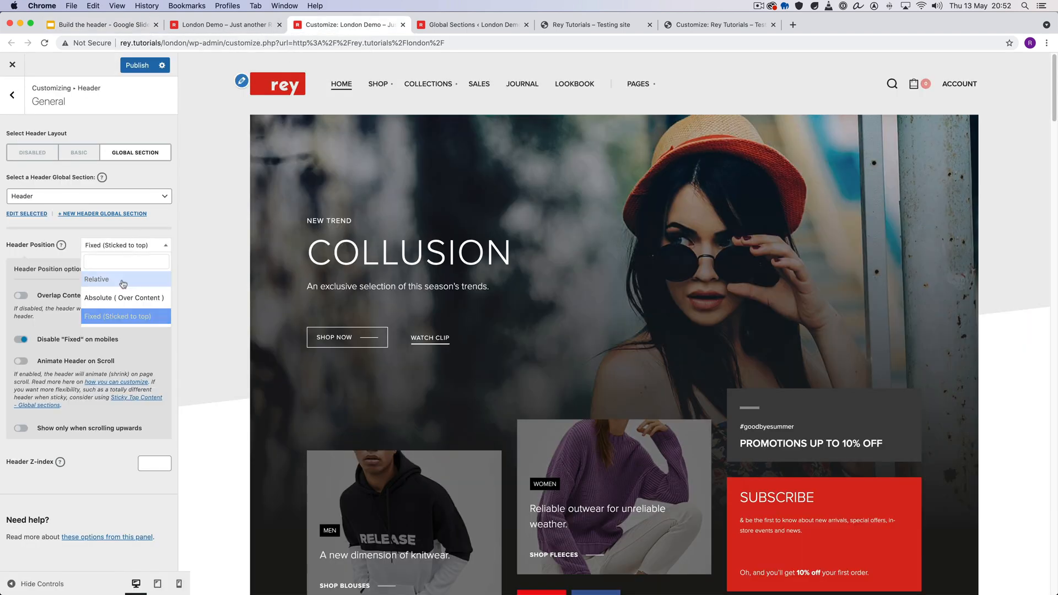
{"action": "left_click", "coordinate": [123, 278]}
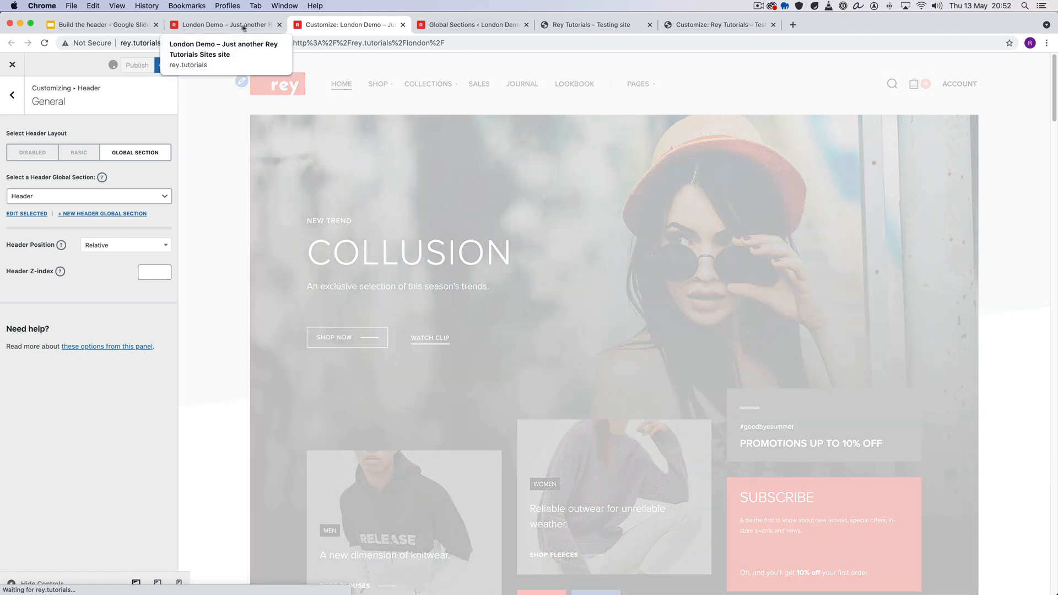
{"action": "left_click", "coordinate": [272, 23]}
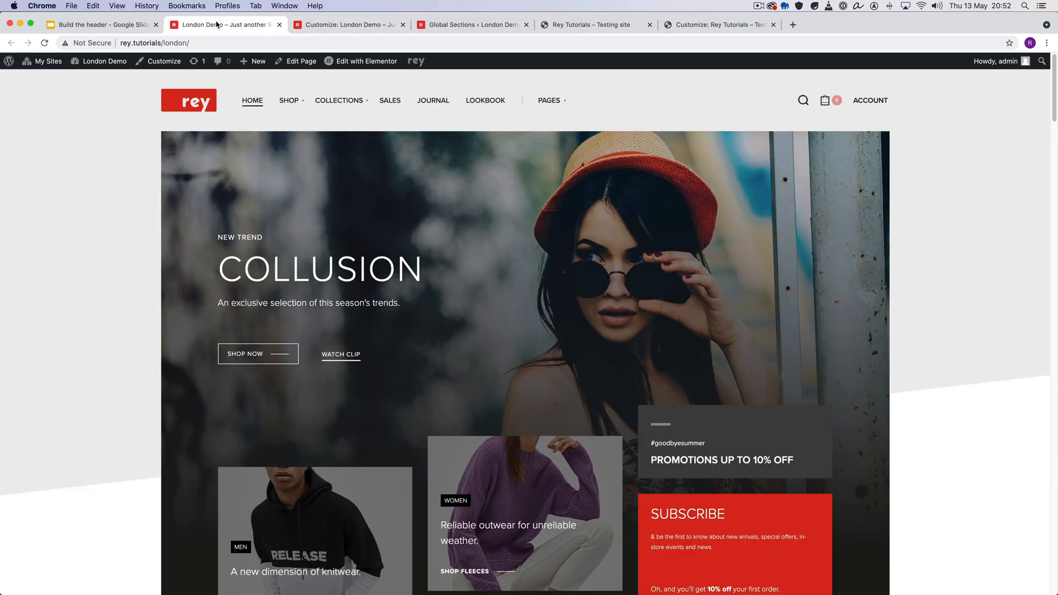
- Open the London Demo homepage in the page editor, dismiss the welcome guide and open its Header settings
{"action": "left_click", "coordinate": [295, 62], "text": "super"}
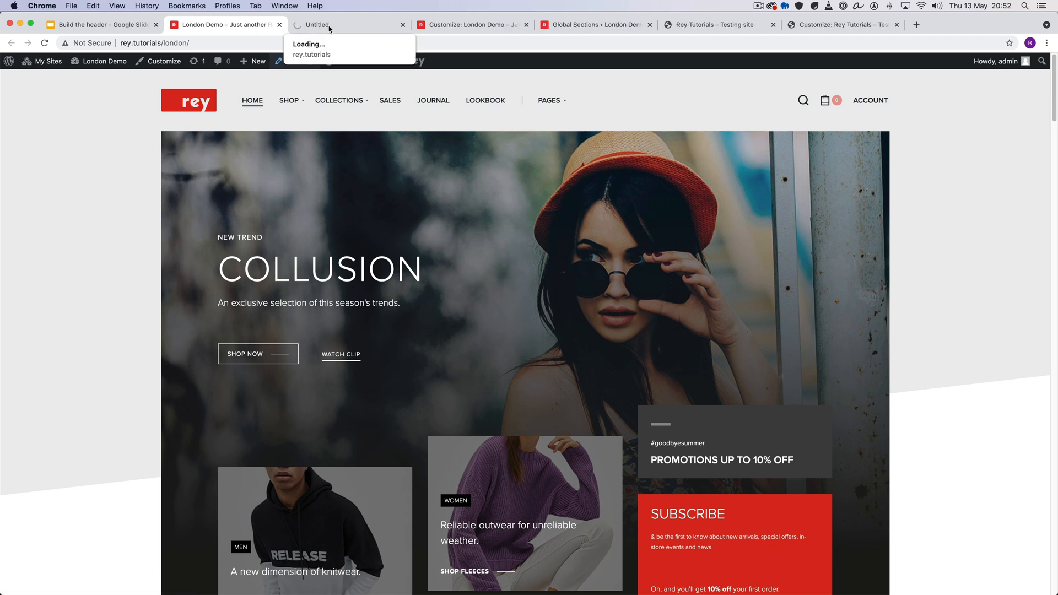
{"action": "left_click", "coordinate": [303, 25]}
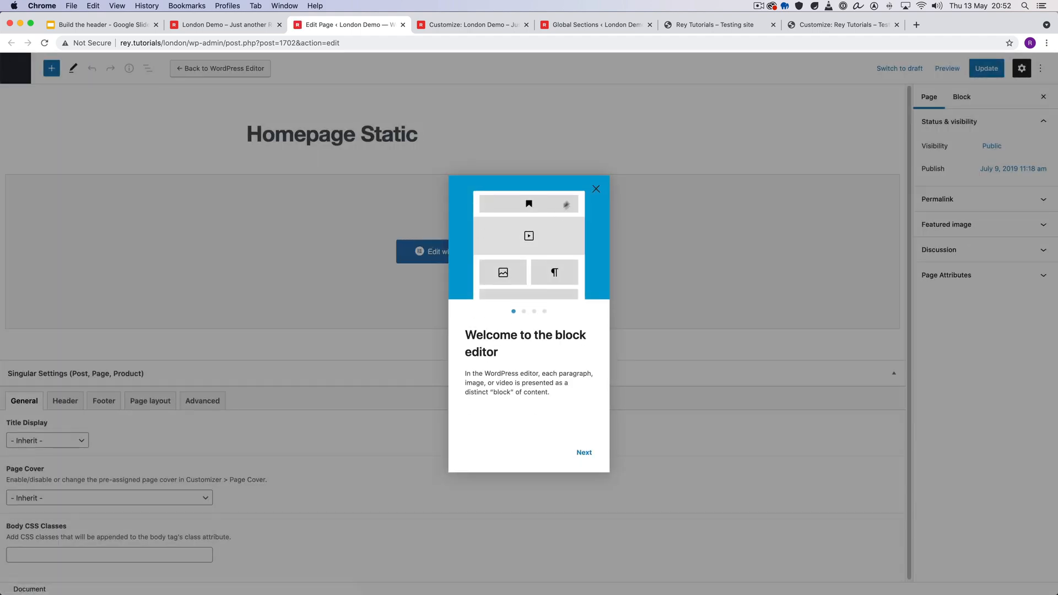
{"action": "left_click", "coordinate": [596, 188]}
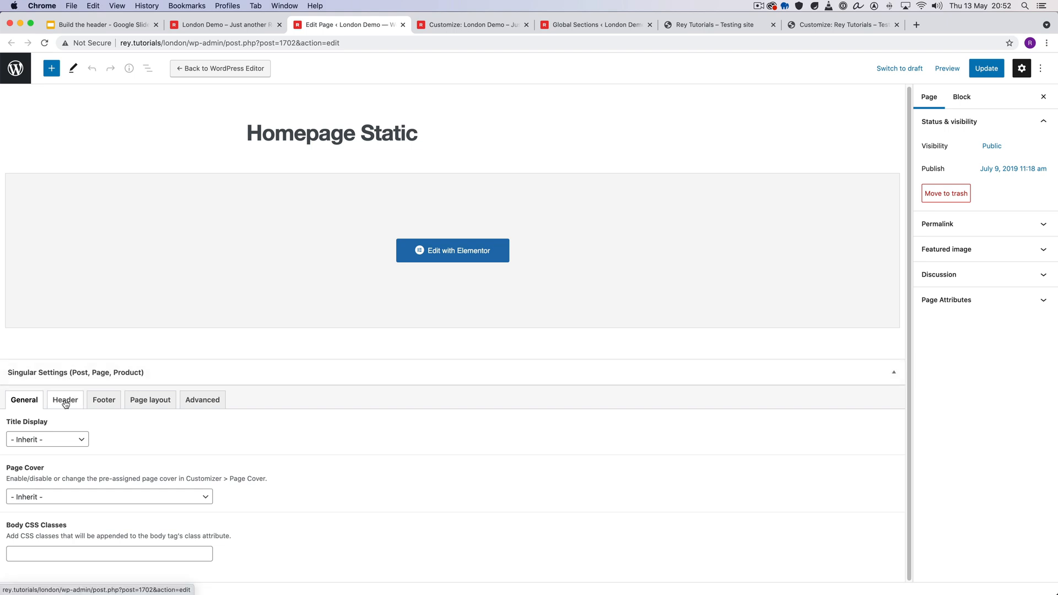
{"action": "left_click", "coordinate": [68, 404]}
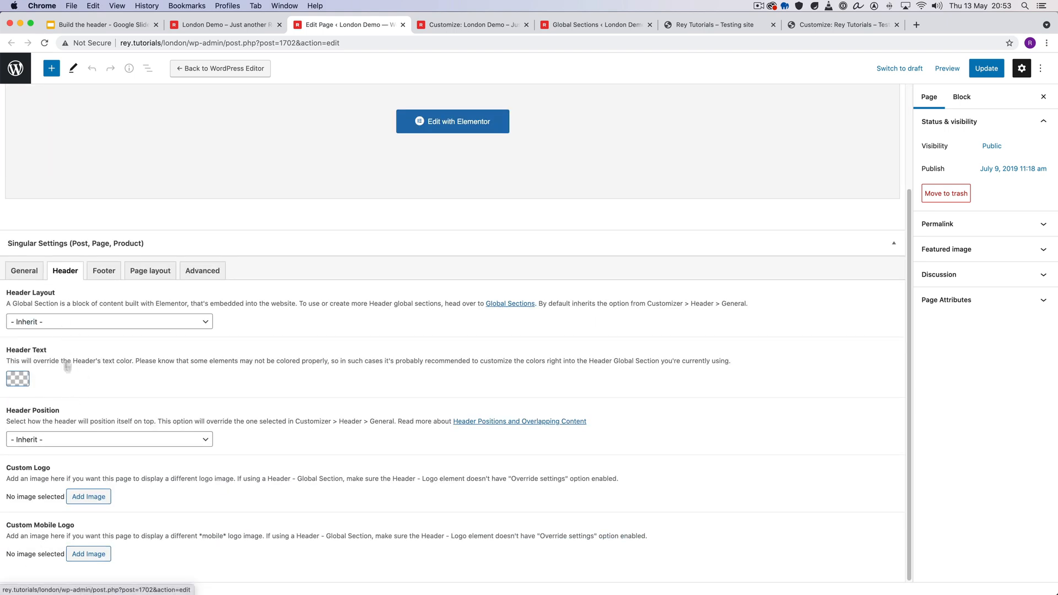
- Review the Header Layout choices available for this page, keeping the layout on Inherit
{"action": "left_click", "coordinate": [137, 325]}
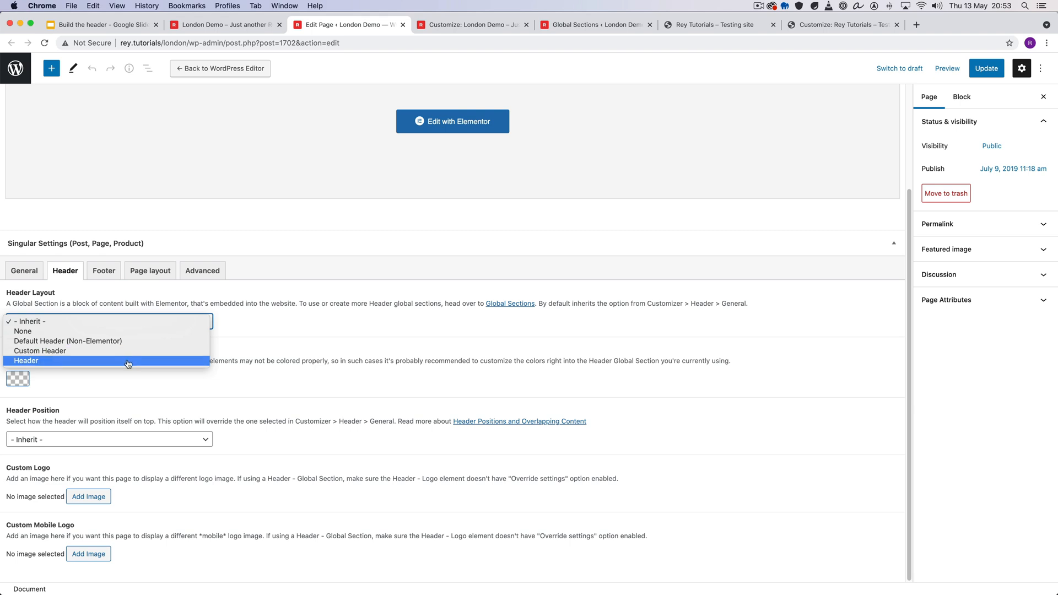
{"action": "left_click", "coordinate": [186, 301]}
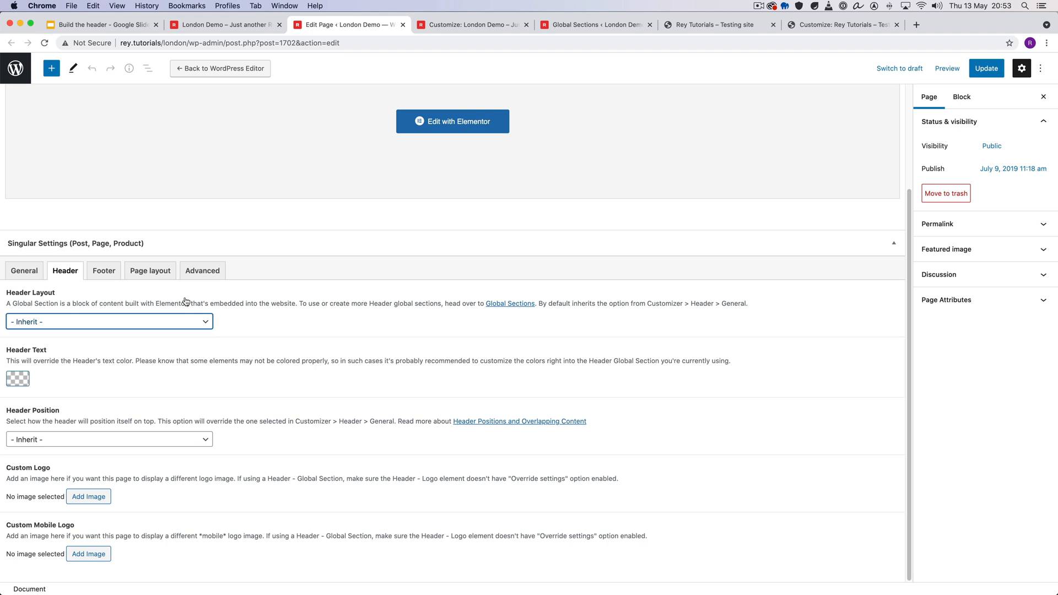
{"action": "left_click", "coordinate": [150, 325]}
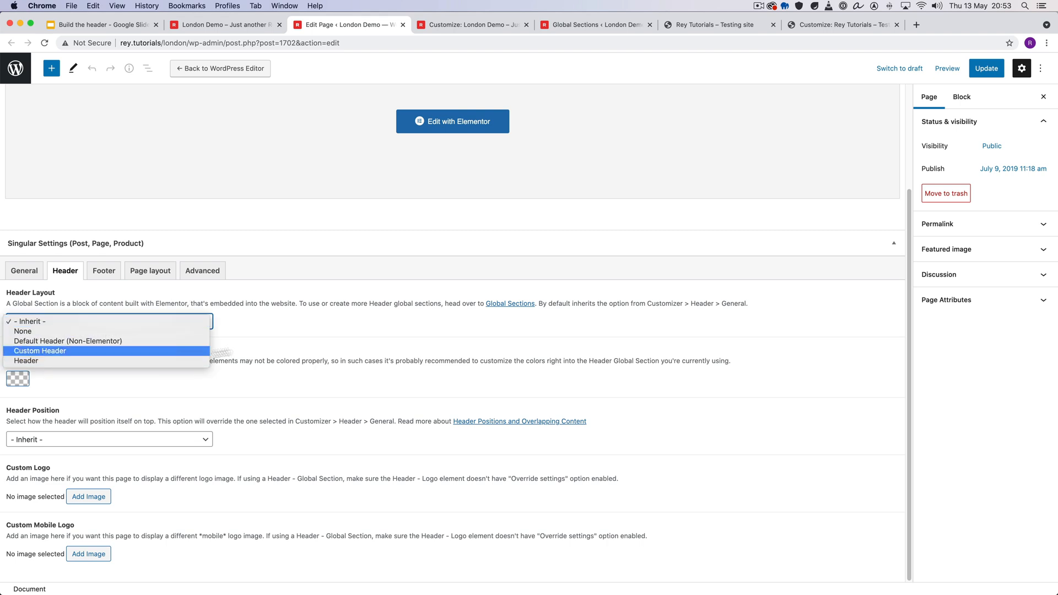
{"action": "left_click", "coordinate": [283, 330]}
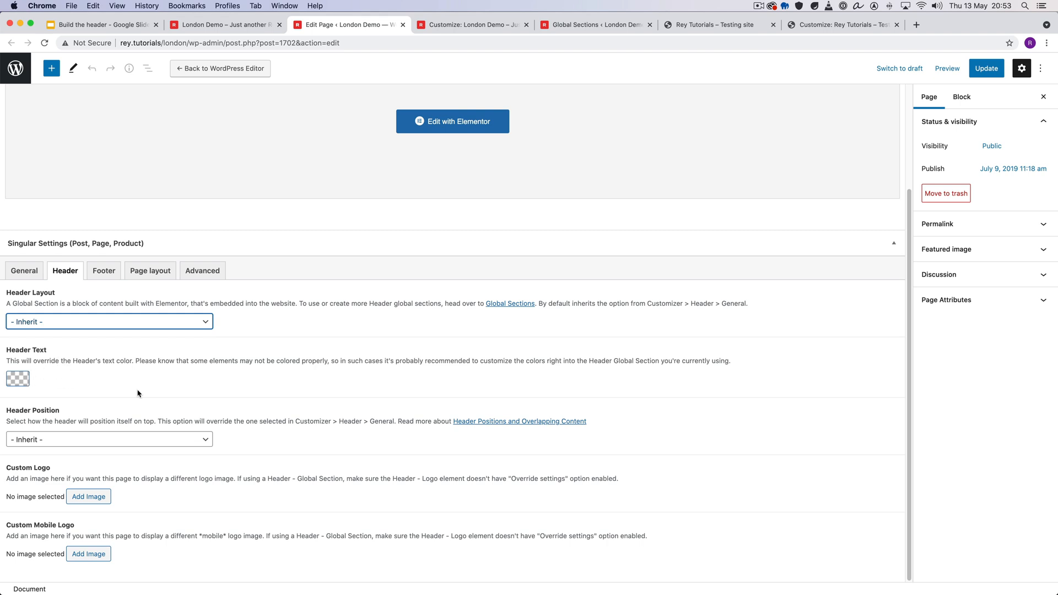
- Set the page's Header Position to Absolute (over content)
{"action": "left_click", "coordinate": [64, 439]}
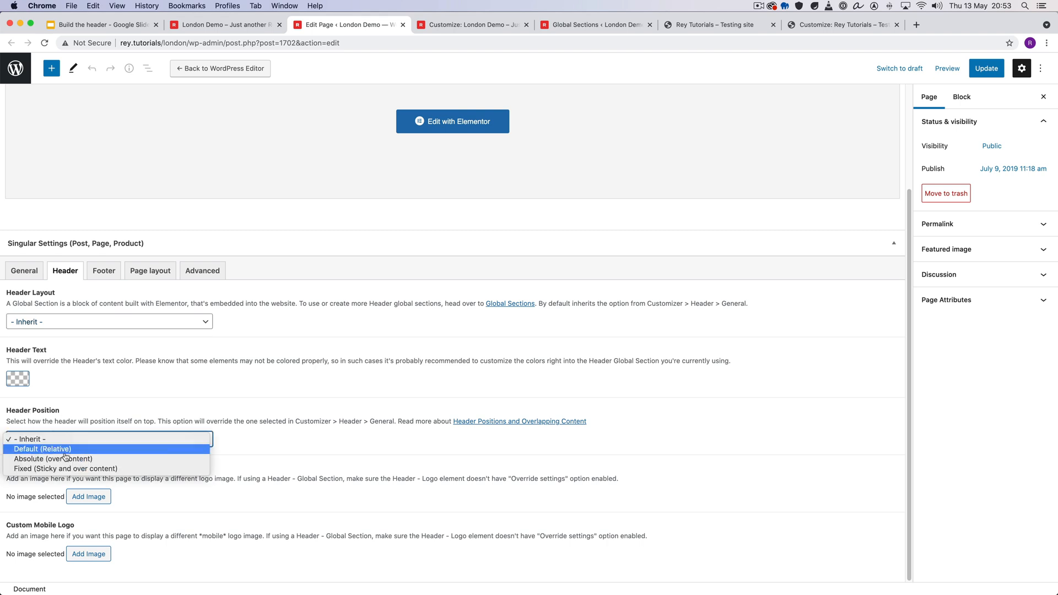
{"action": "left_click", "coordinate": [64, 459]}
{"action": "scroll", "coordinate": [261, 422], "scroll_direction": "down", "scroll_amount": 3}
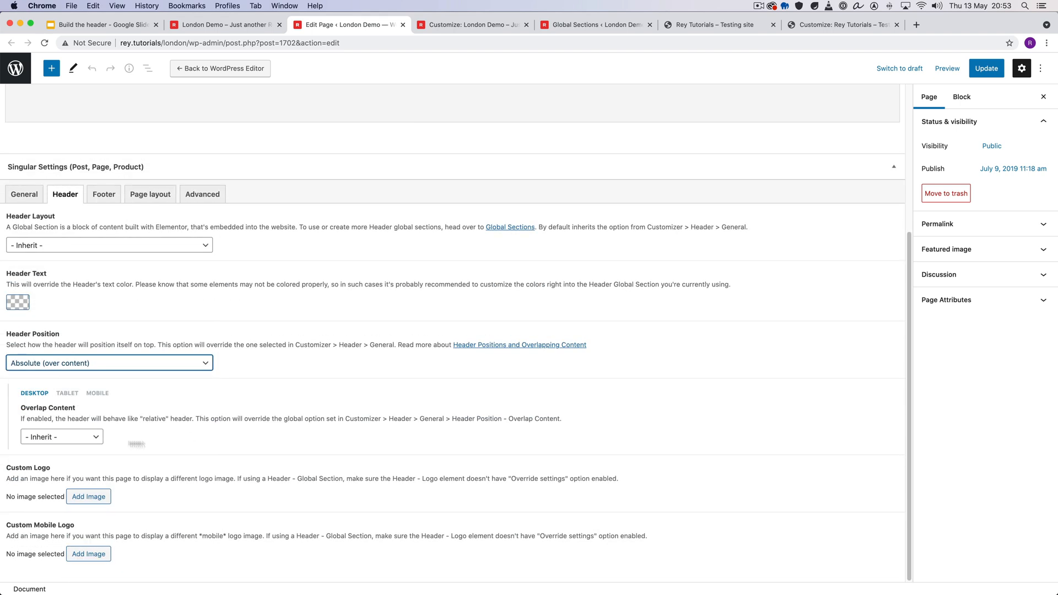
- Try the desktop Overlap Content options for the absolute header and leave the setting on Yes
{"action": "left_click", "coordinate": [83, 437]}
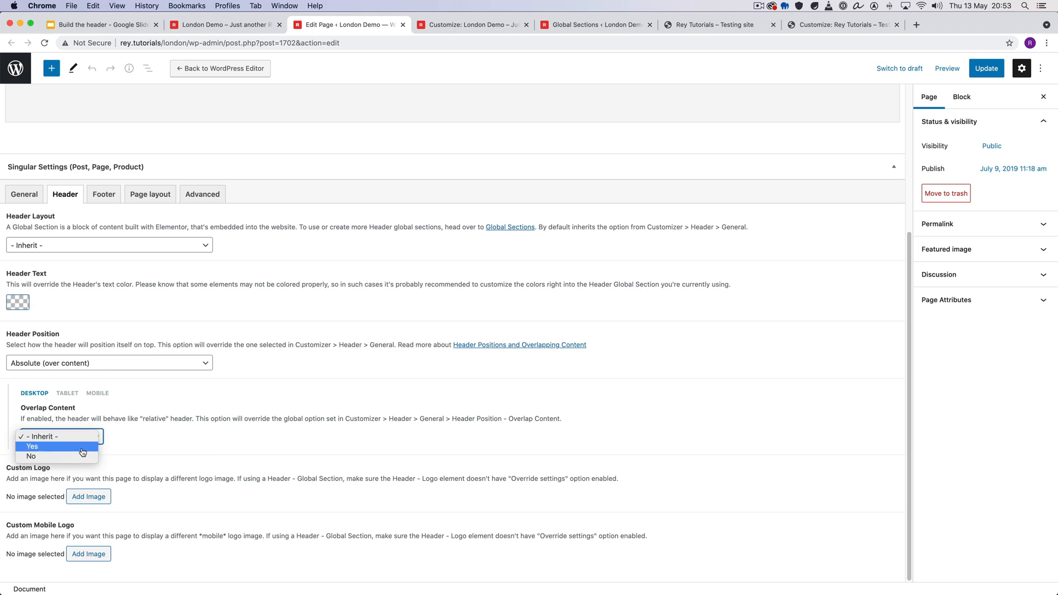
{"action": "left_click", "coordinate": [83, 446]}
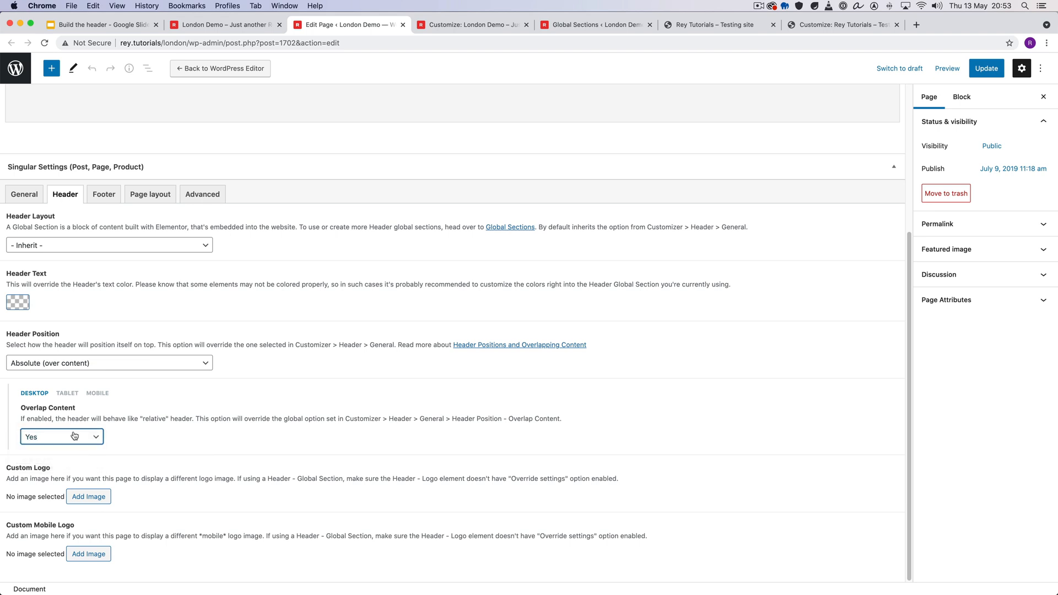
{"action": "left_click", "coordinate": [74, 436]}
{"action": "left_click", "coordinate": [58, 446]}
{"action": "left_click", "coordinate": [63, 438]}
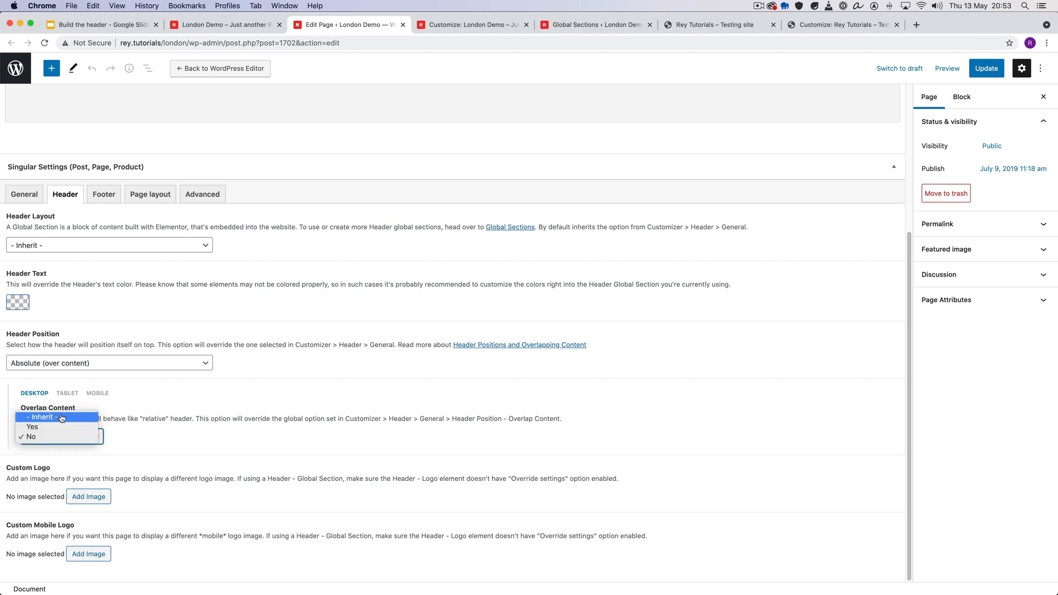
{"action": "left_click", "coordinate": [61, 418]}
{"action": "left_click", "coordinate": [61, 436]}
{"action": "left_click", "coordinate": [33, 446]}
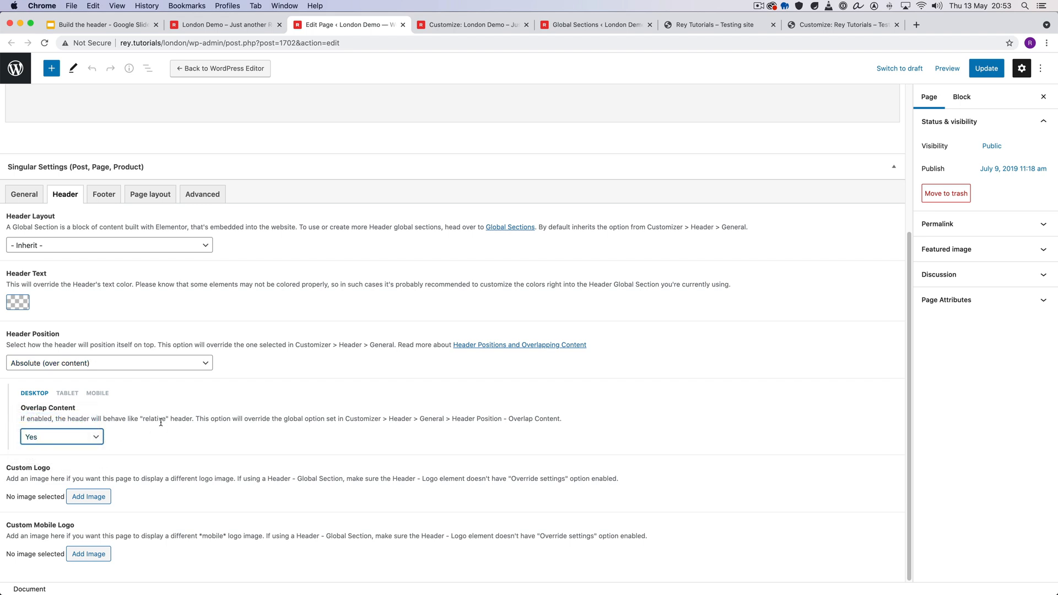
{"action": "left_click", "coordinate": [161, 422]}
- Update the page and reload the London Demo homepage to check the overlapping header
{"action": "left_click", "coordinate": [987, 72]}
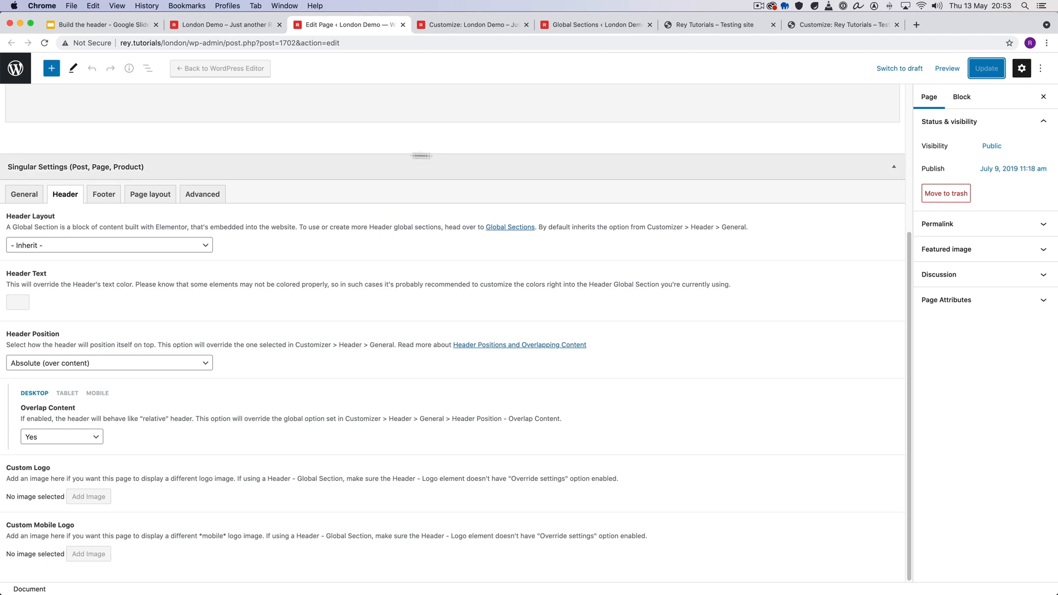
{"action": "left_click", "coordinate": [222, 25]}
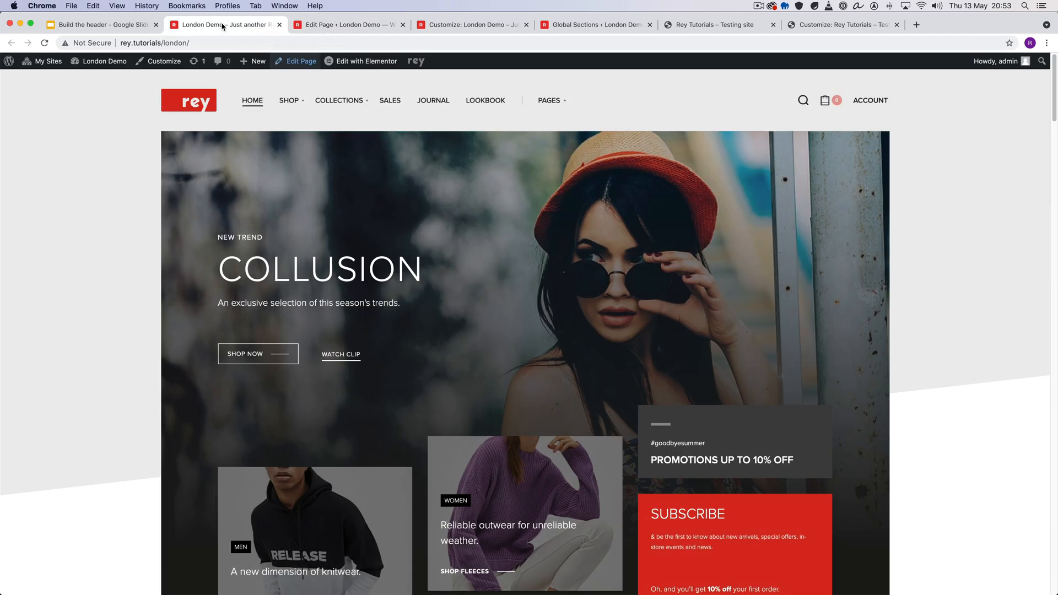
{"action": "left_click", "coordinate": [44, 43]}
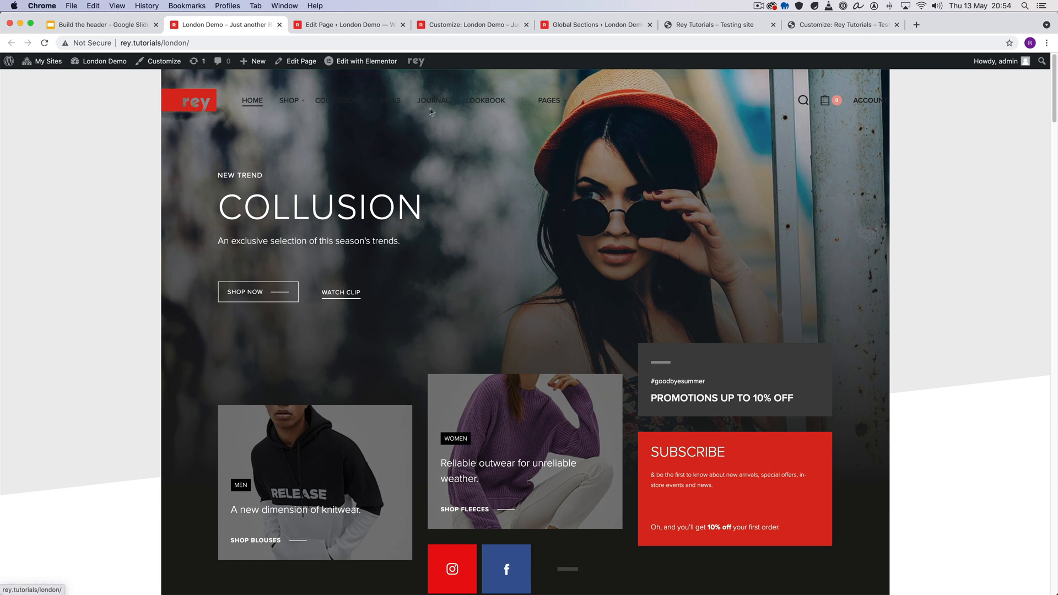
- Open the Sales page in a separate tab and compare its header with the homepage header
{"action": "left_click", "coordinate": [386, 103], "text": "super"}
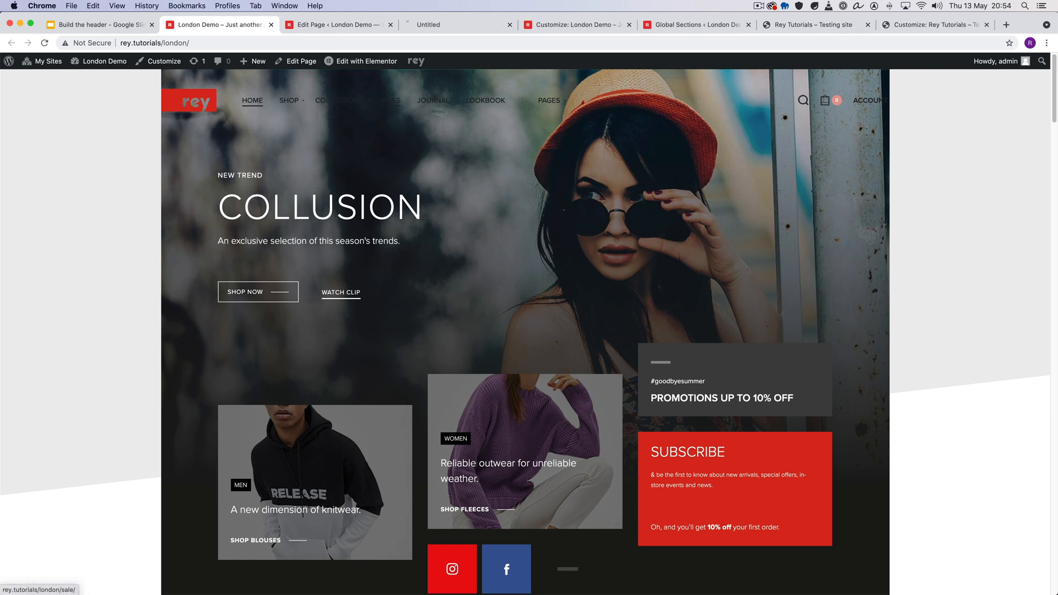
{"action": "left_click", "coordinate": [413, 25]}
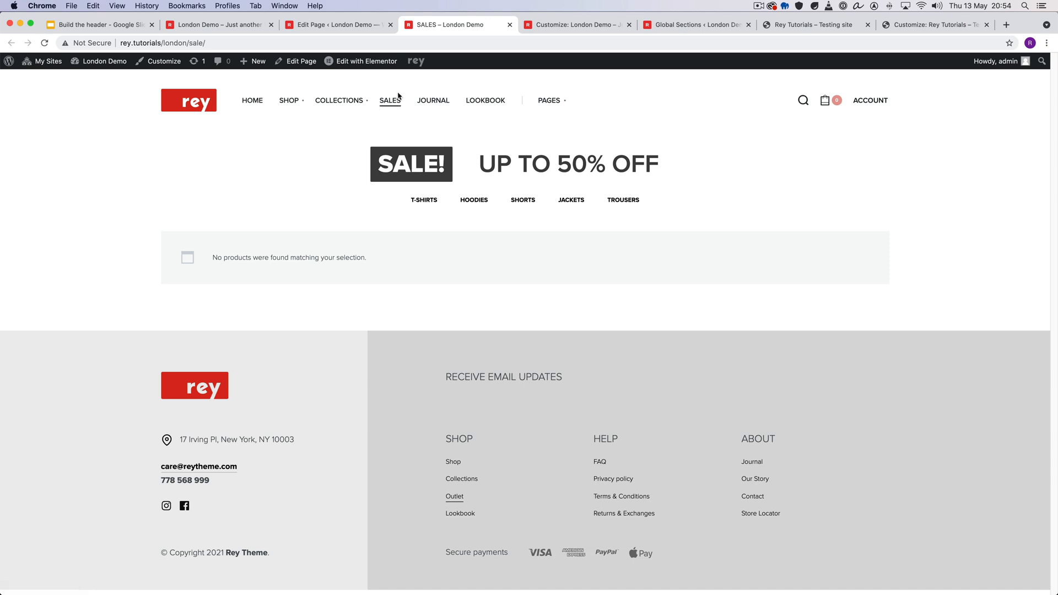
{"action": "left_click", "coordinate": [323, 25]}
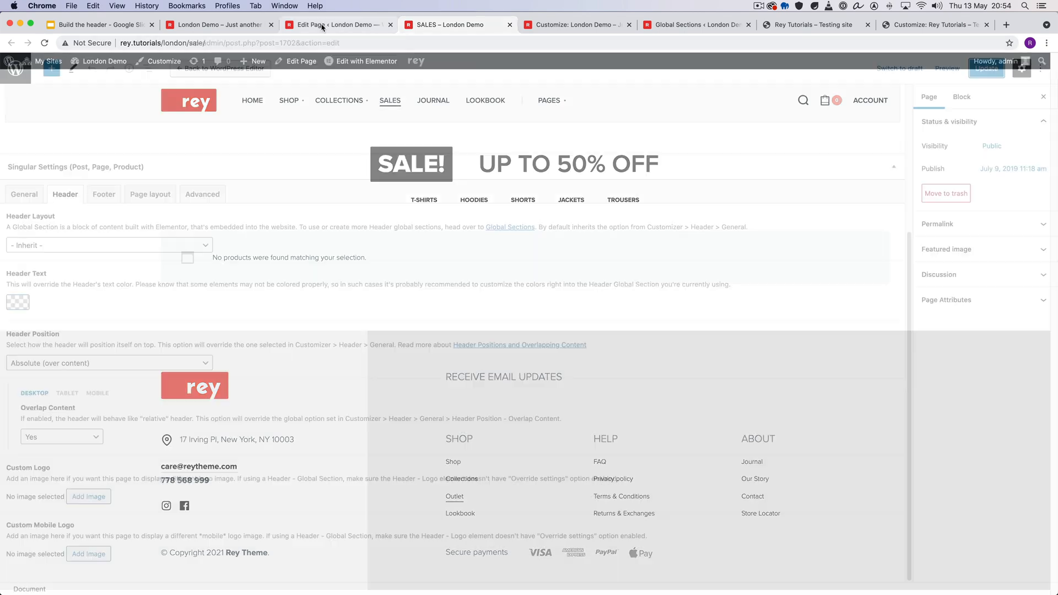
{"action": "left_click", "coordinate": [226, 25]}
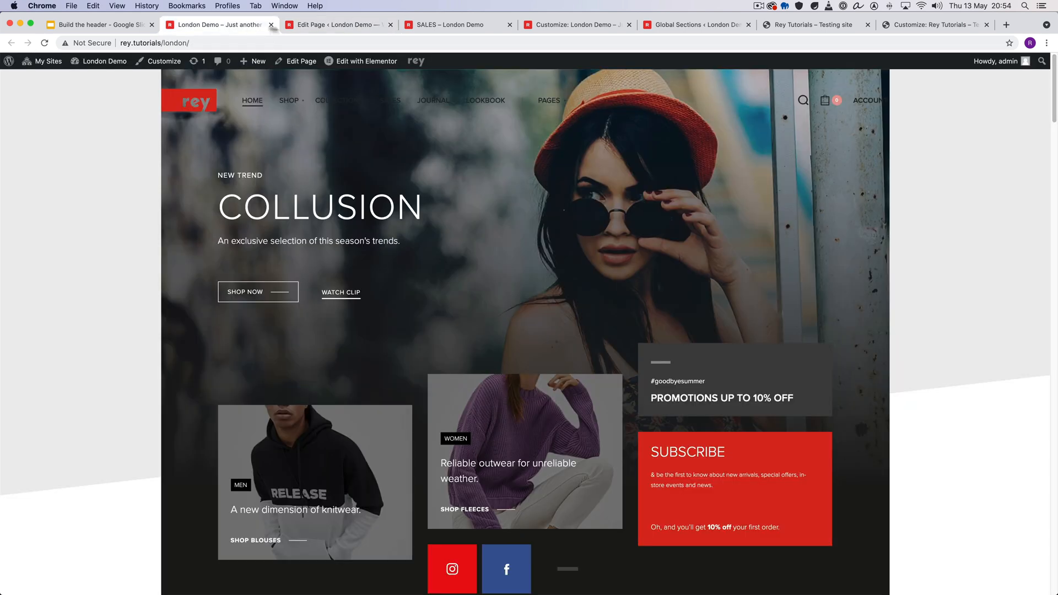
- Override the homepage's Header Text color with white in the page's Header settings and update the page
{"action": "left_click", "coordinate": [313, 26]}
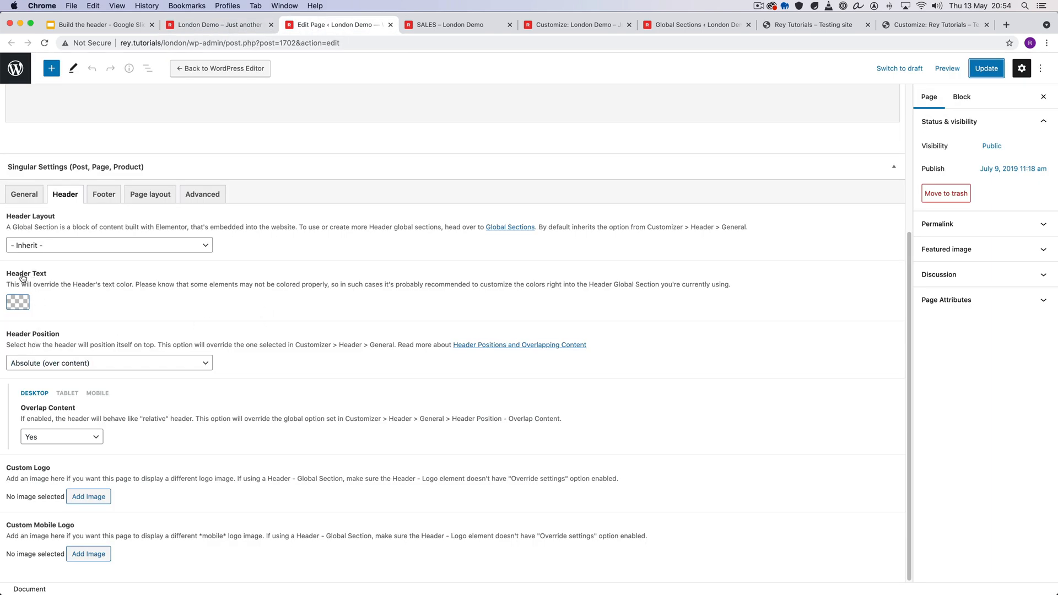
{"action": "left_click", "coordinate": [14, 306]}
{"action": "left_click_drag", "start_coordinate": [77, 379], "coordinate": [3, 320]}
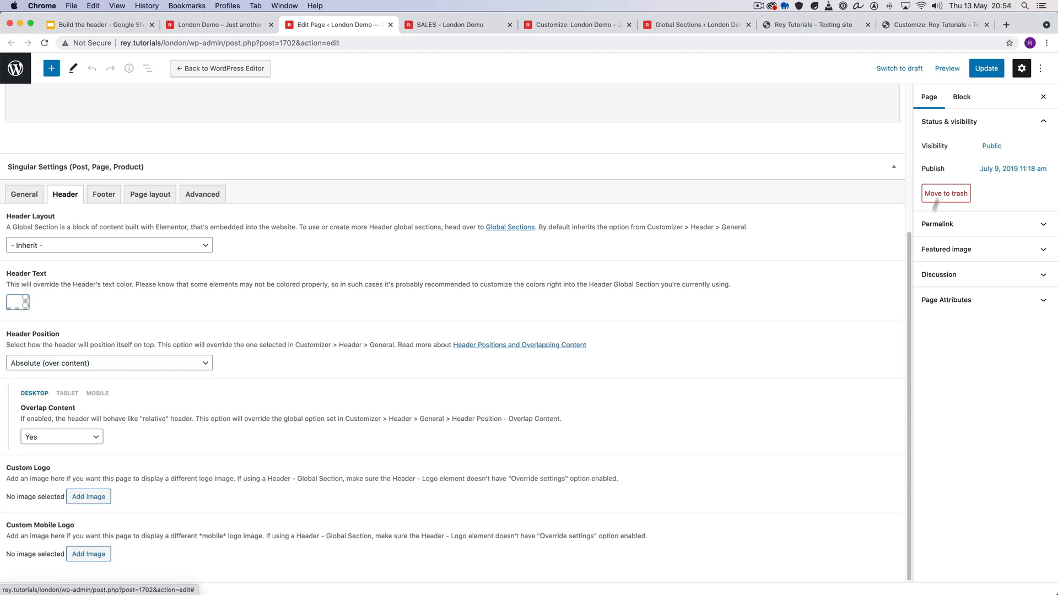
{"action": "left_click", "coordinate": [987, 71]}
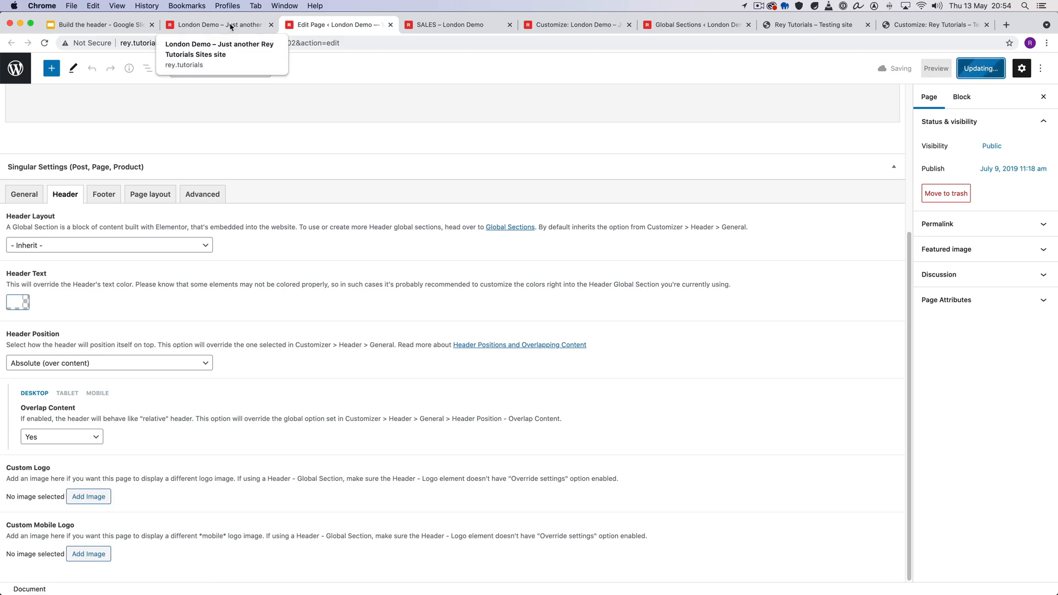
- Reload the homepage and the Sales page to compare the header text color on both
{"action": "left_click", "coordinate": [231, 26]}
{"action": "right_click", "coordinate": [112, 161]}
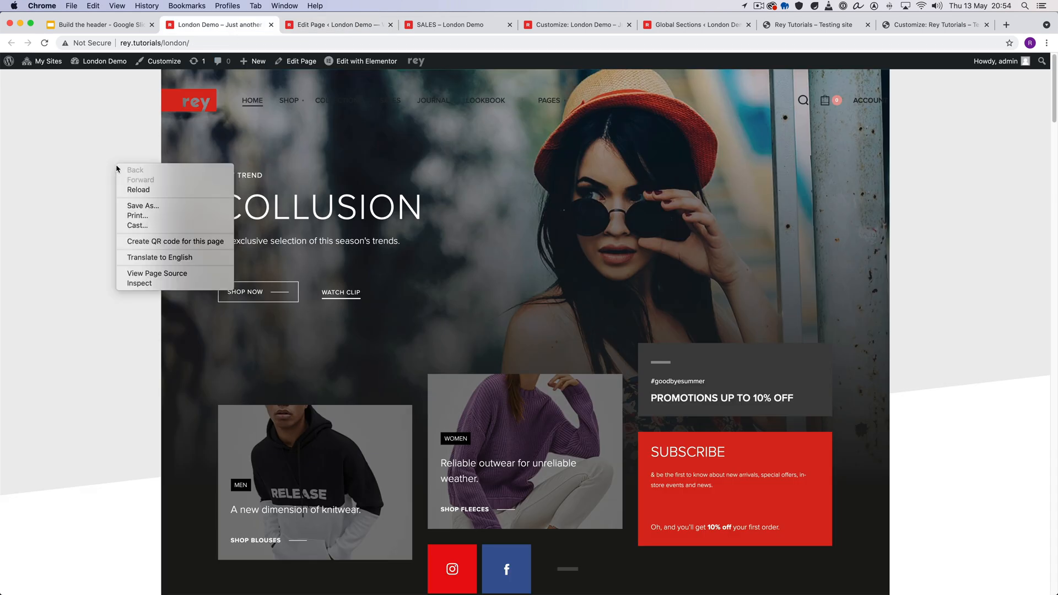
{"action": "left_click", "coordinate": [151, 190]}
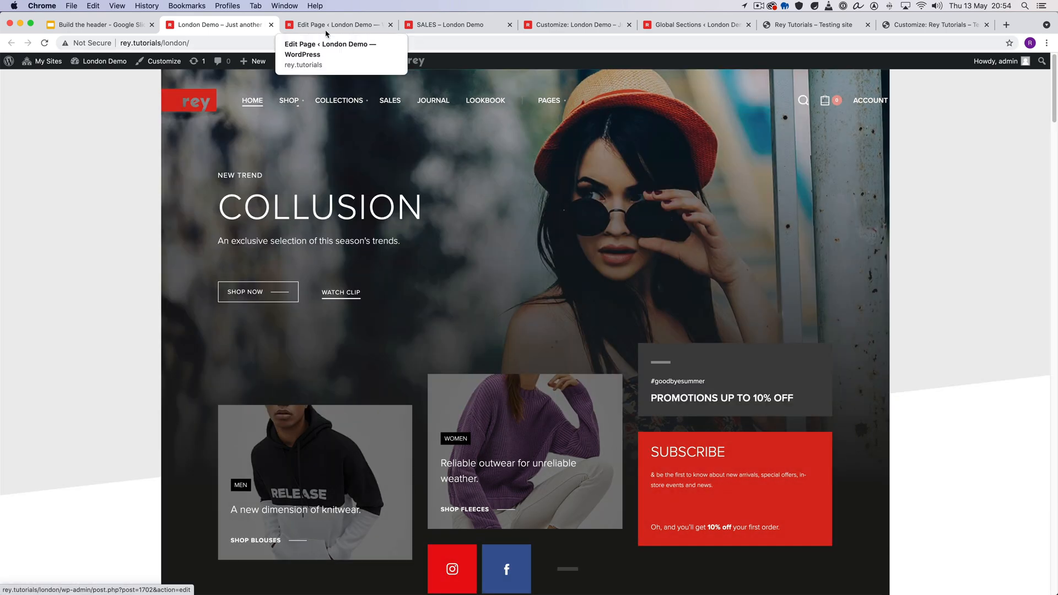
{"action": "left_click", "coordinate": [431, 25]}
{"action": "right_click", "coordinate": [163, 161]}
{"action": "left_click", "coordinate": [210, 187]}
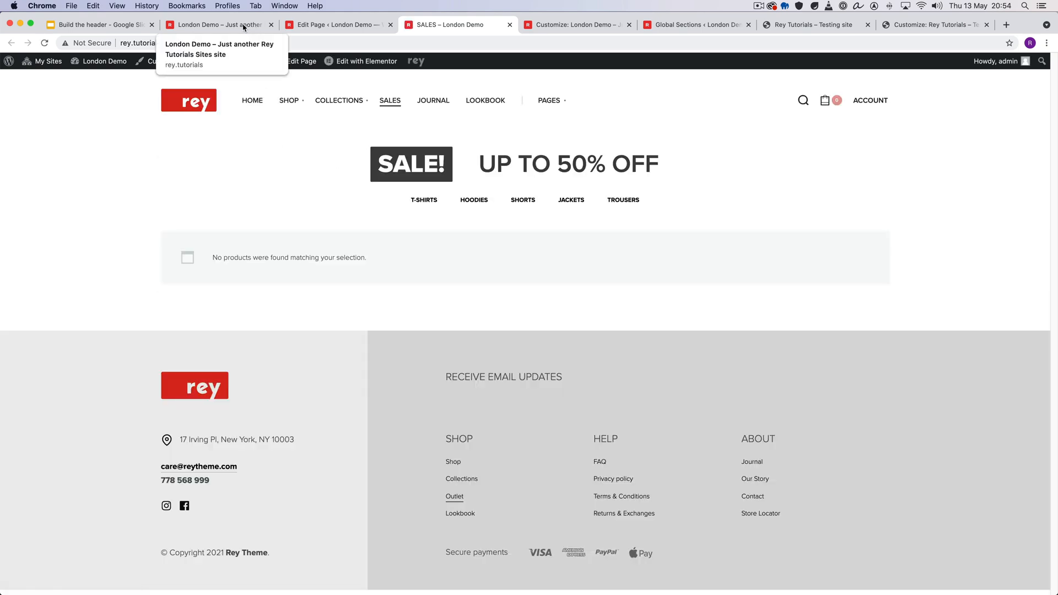
{"action": "left_click", "coordinate": [244, 28]}
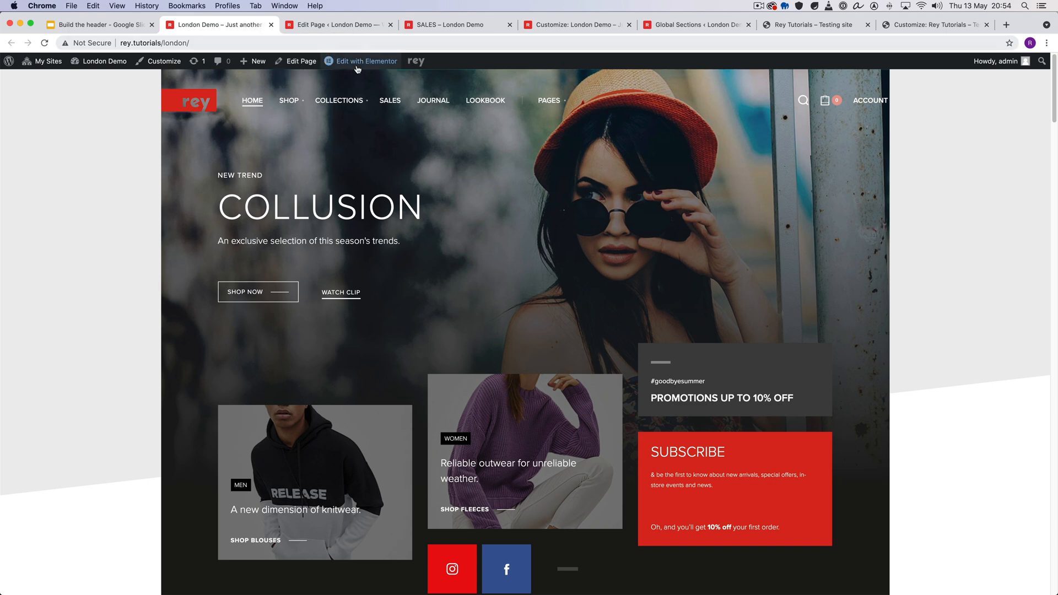
- Open the homepage's Header global section in Elementor in a new tab and switch to it
{"action": "mouse_move", "coordinate": [352, 62]}
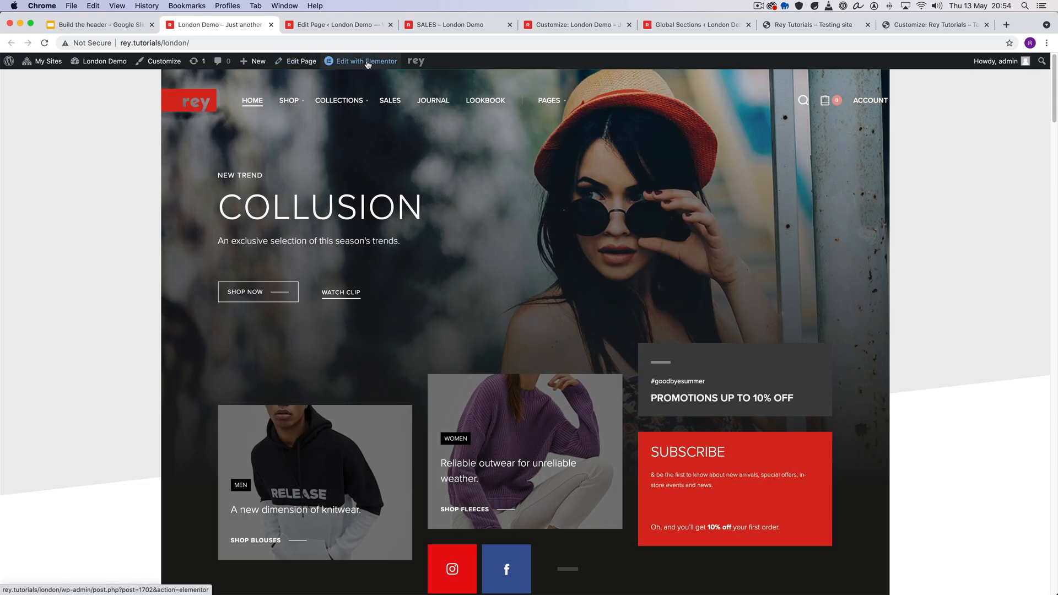
{"action": "left_click", "coordinate": [358, 121]}
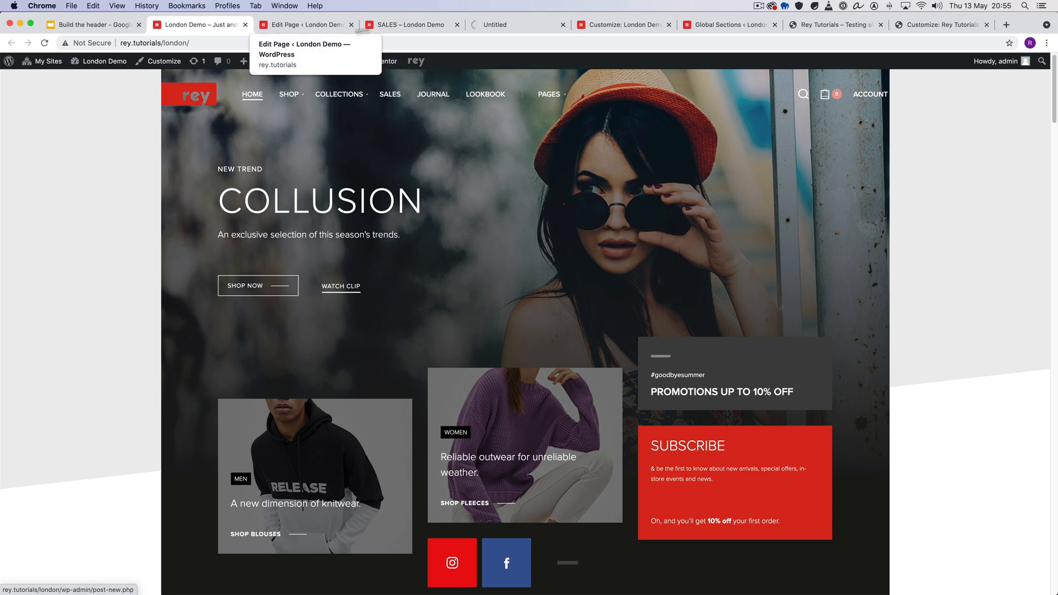
{"action": "left_click", "coordinate": [304, 27]}
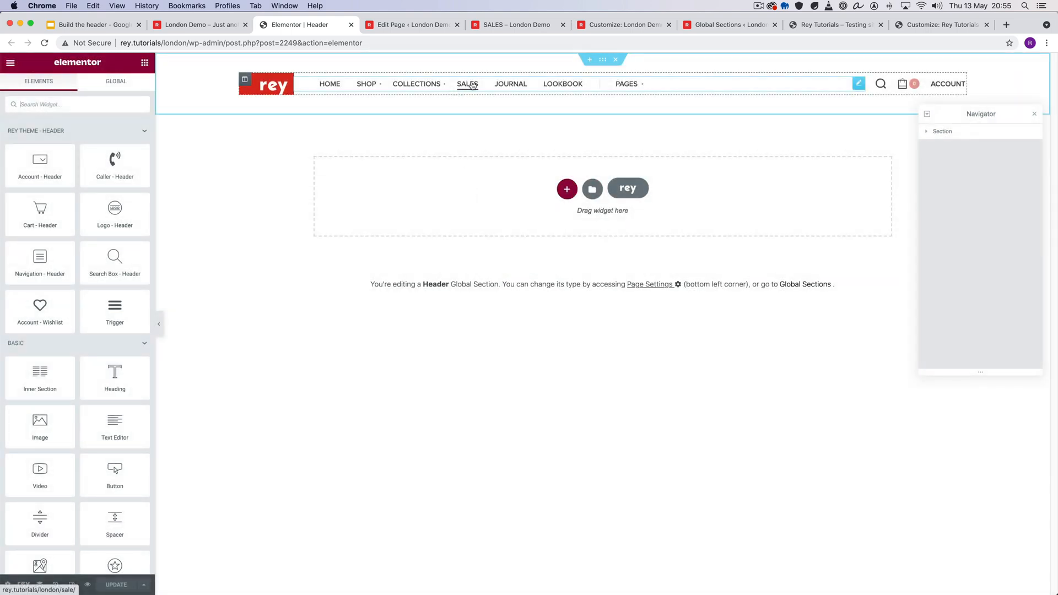
- Set the header navigation's first-level default text color to red #CB0303 and update the Header global section
{"action": "left_click", "coordinate": [488, 84]}
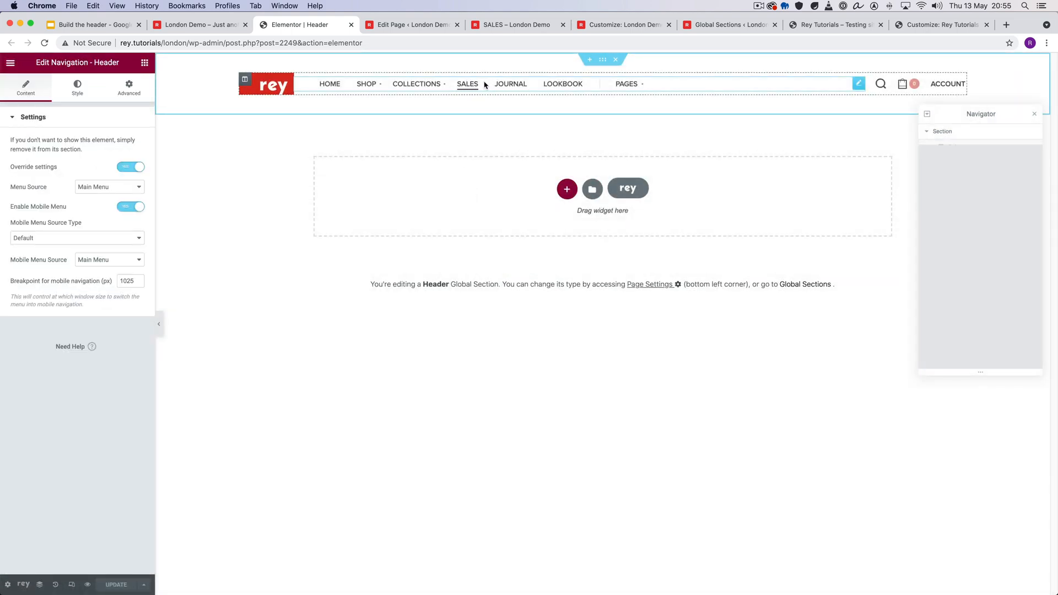
{"action": "left_click", "coordinate": [80, 86]}
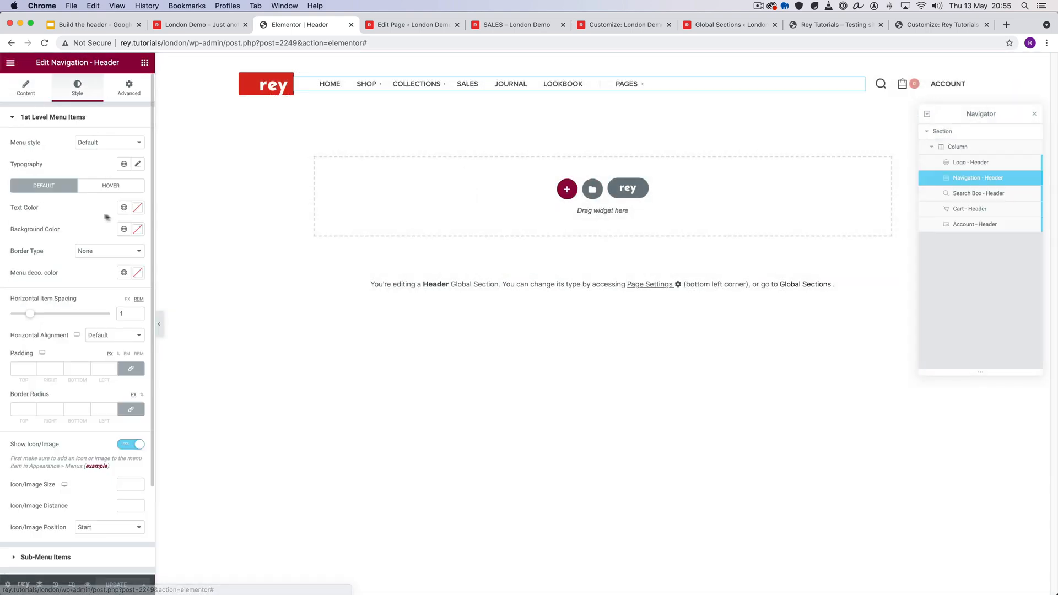
{"action": "left_click", "coordinate": [138, 207]}
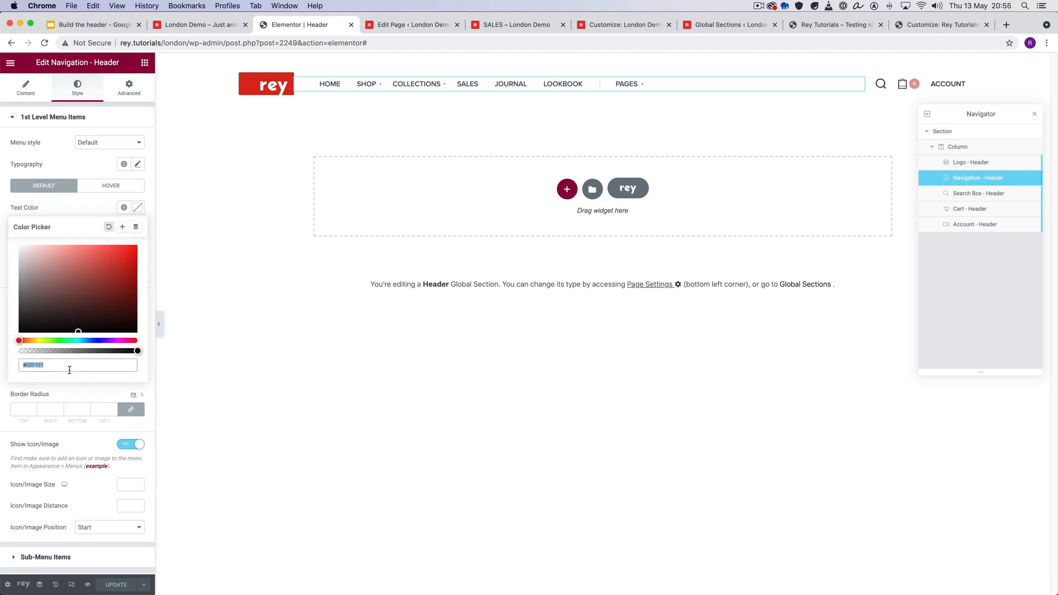
{"action": "left_click_drag", "start_coordinate": [82, 291], "coordinate": [137, 261]}
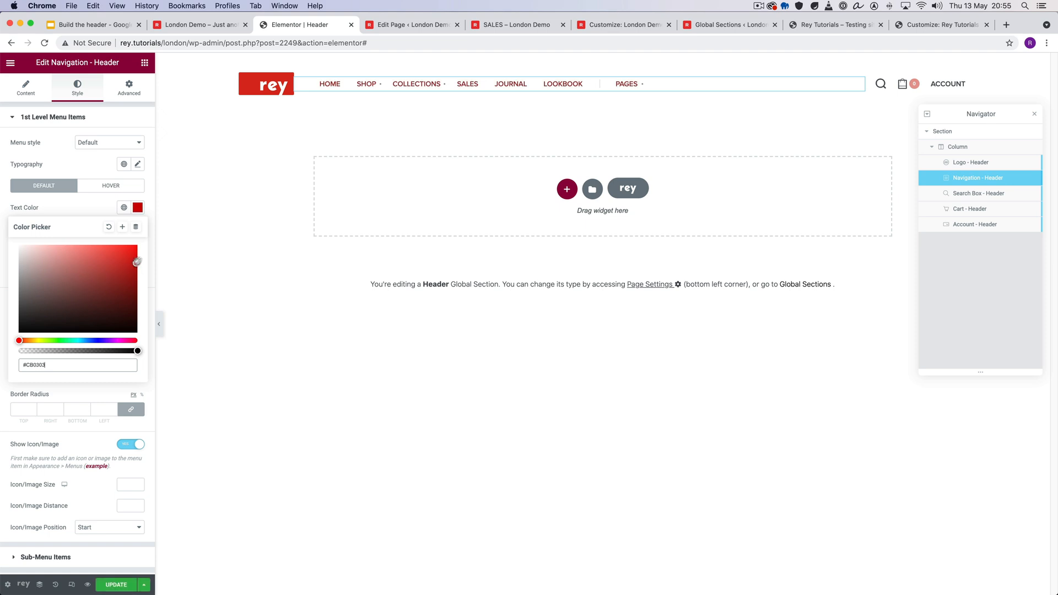
{"action": "left_click", "coordinate": [263, 309]}
{"action": "left_click", "coordinate": [116, 585]}
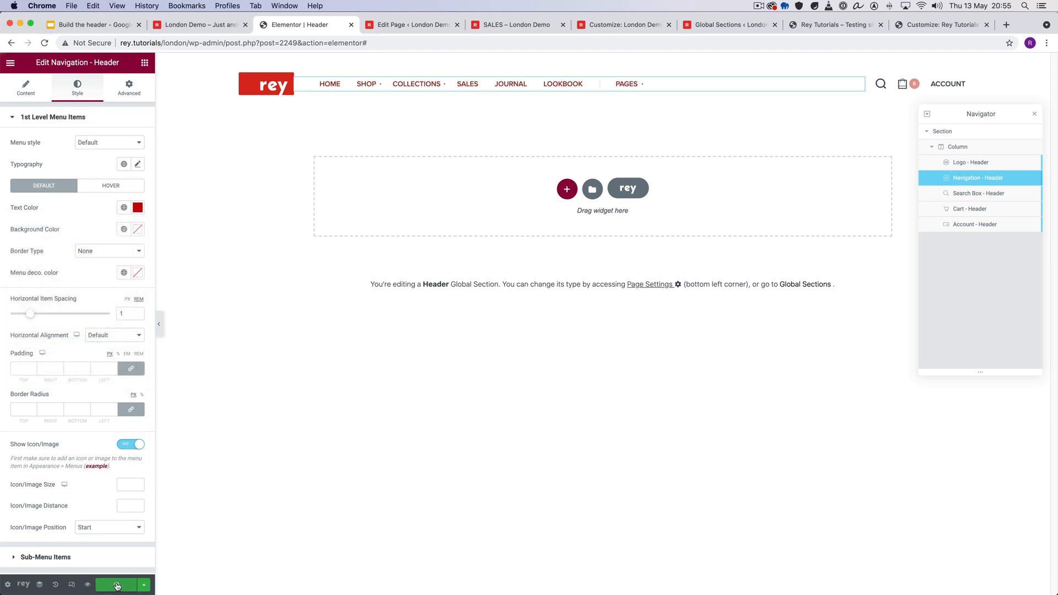
- Reload the homepage to check the menu text color and compare it with the page's Header Text override setting
{"action": "left_click", "coordinate": [195, 27]}
{"action": "right_click", "coordinate": [106, 144]}
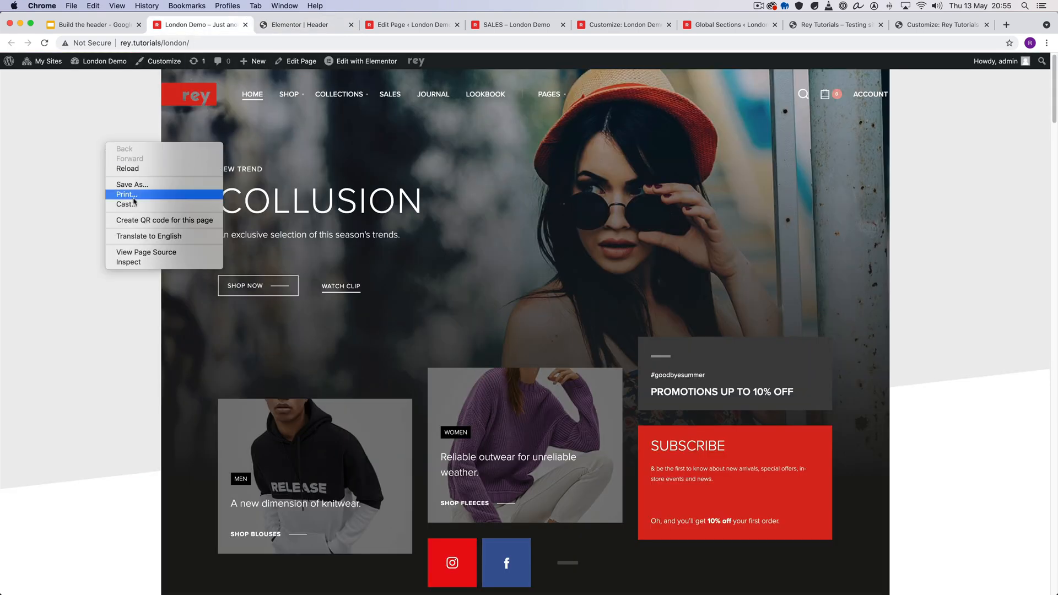
{"action": "left_click", "coordinate": [127, 169]}
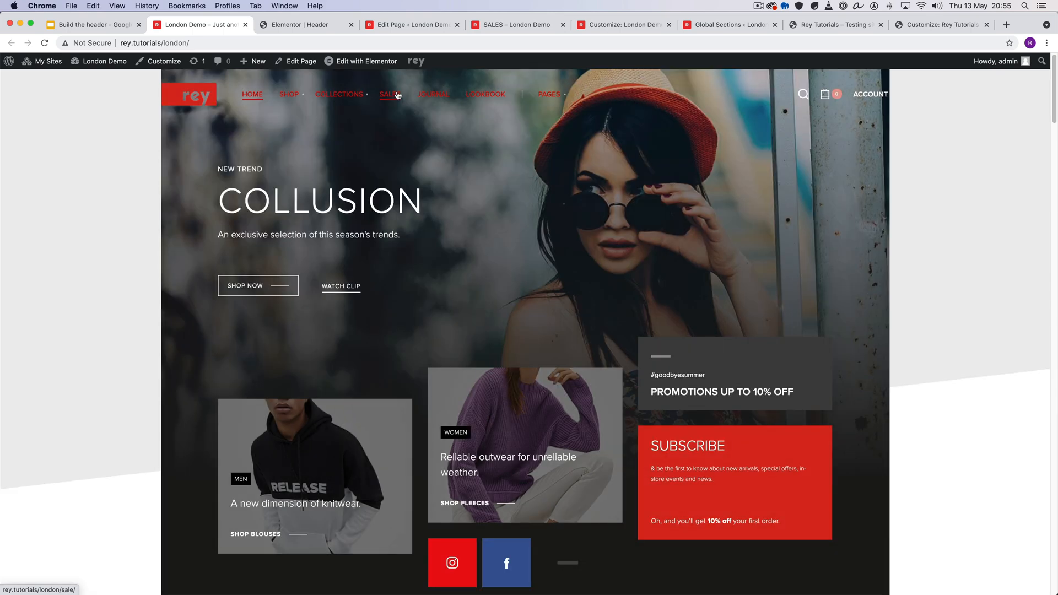
{"action": "left_click", "coordinate": [310, 26]}
{"action": "mouse_move", "coordinate": [351, 87]}
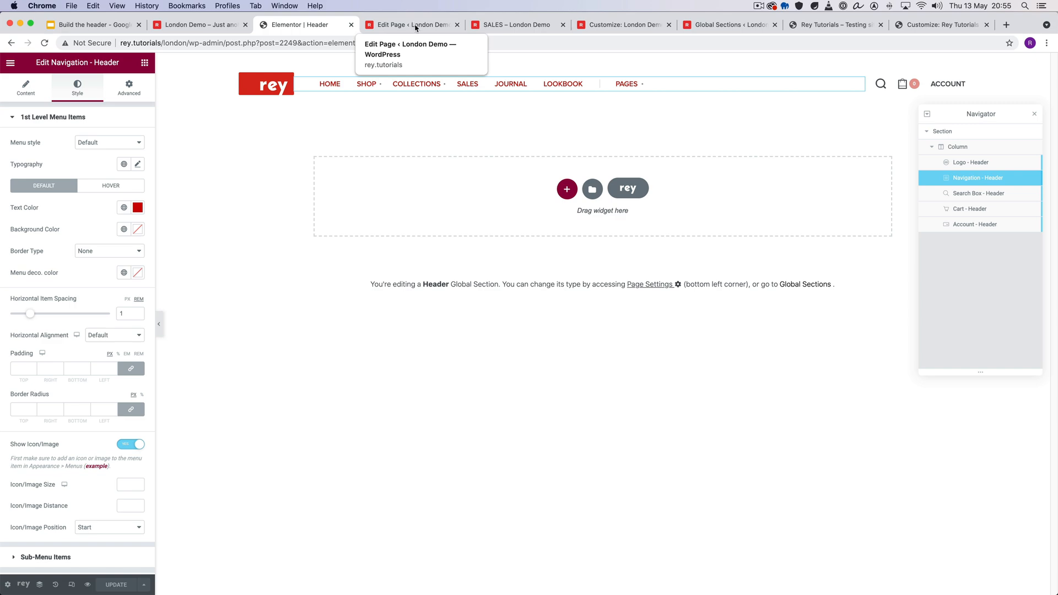
{"action": "left_click", "coordinate": [415, 26]}
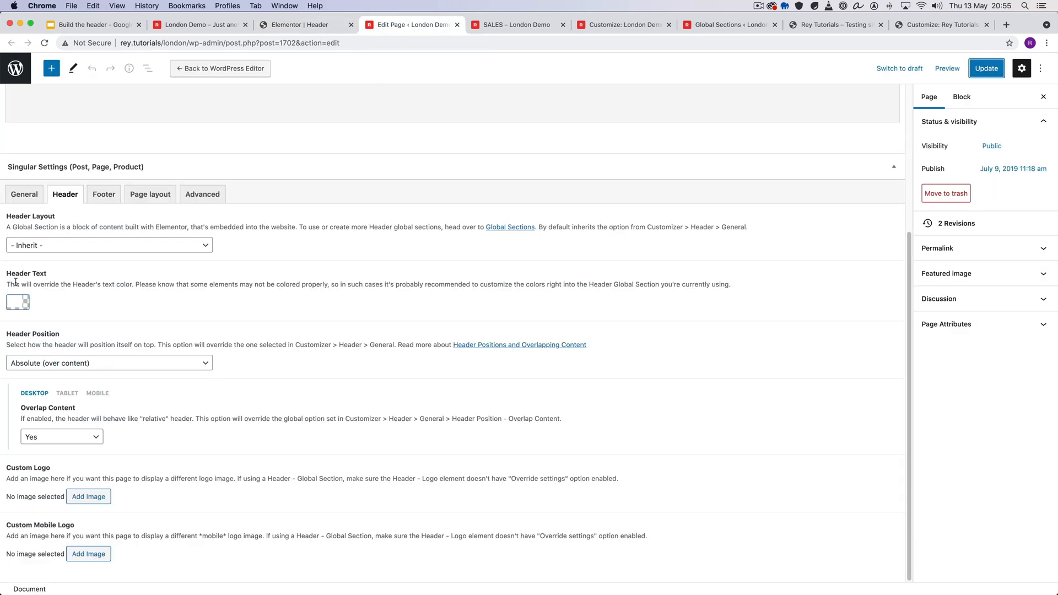
{"action": "left_click", "coordinate": [306, 26]}
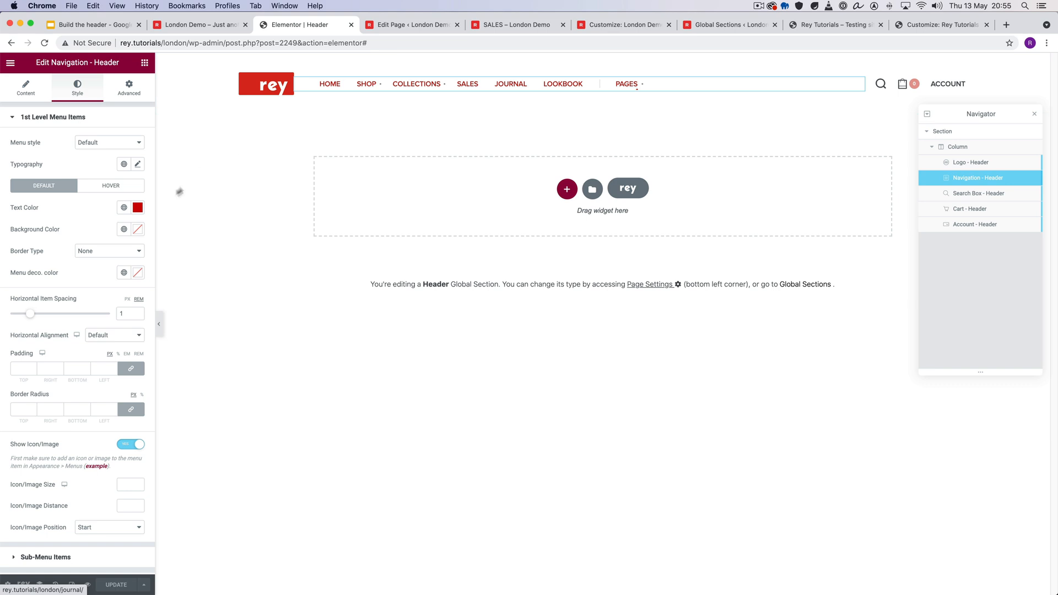
- Clear the header navigation's custom text color and update the Header global section
{"action": "left_click", "coordinate": [138, 208]}
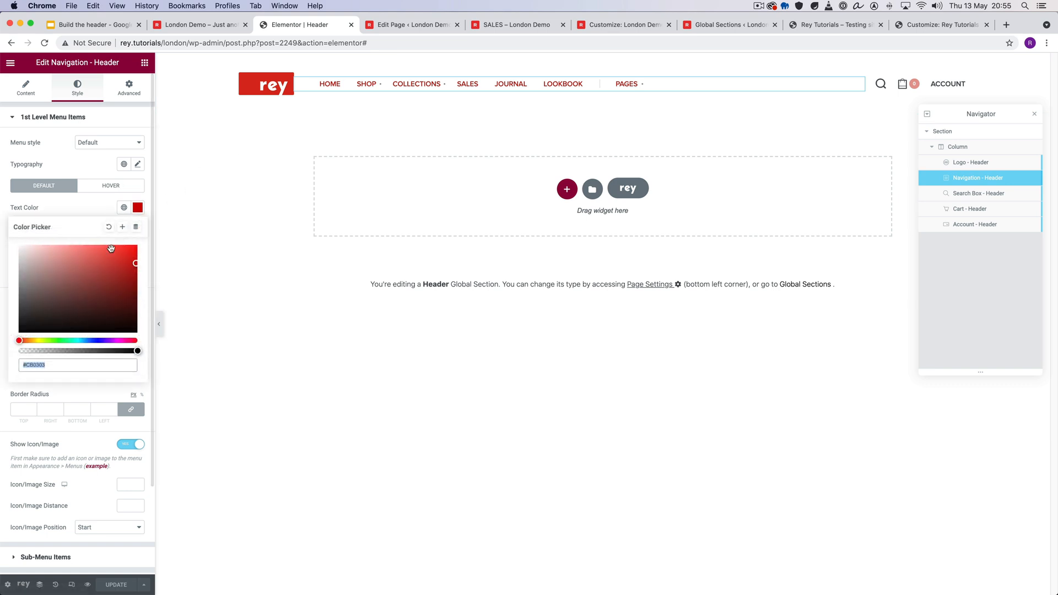
{"action": "left_click", "coordinate": [109, 227]}
{"action": "left_click", "coordinate": [93, 212]}
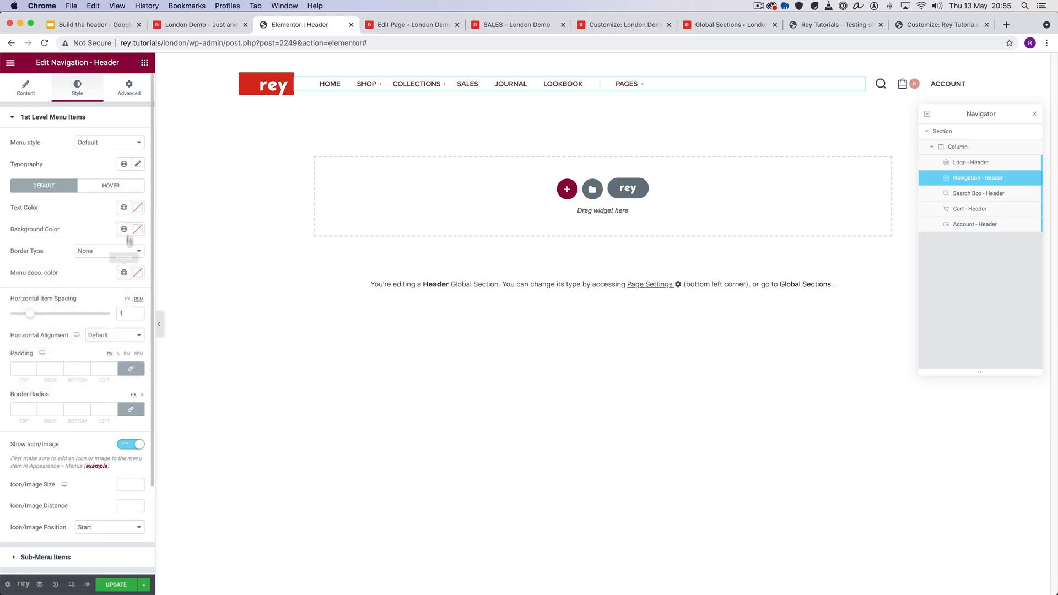
{"action": "left_click", "coordinate": [115, 585]}
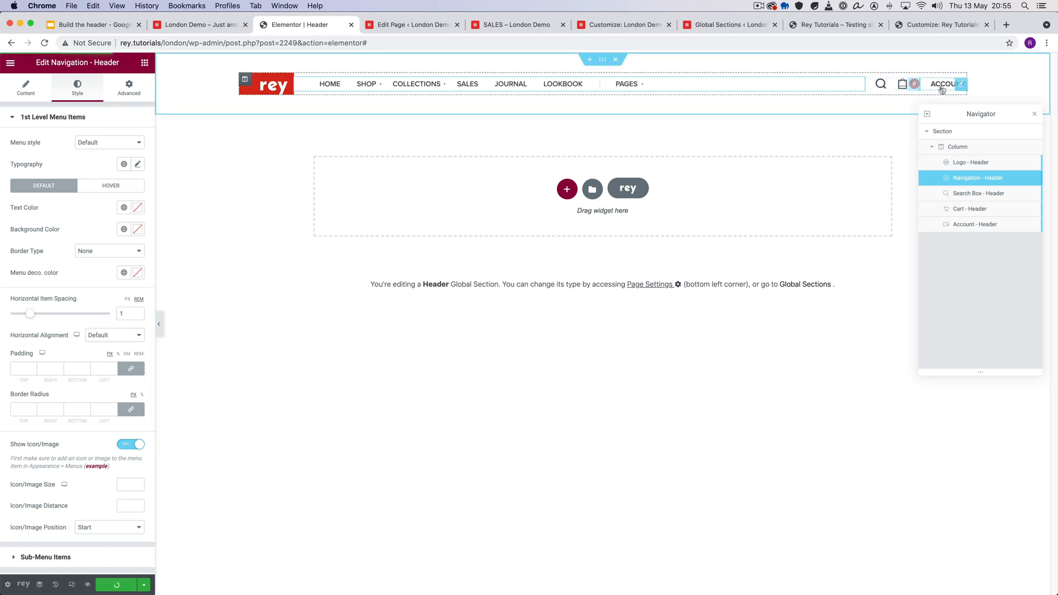
- Switch to the Build the header presentation in Google Slides and review the "Importing a pre-made Header;" summary item
{"action": "left_click", "coordinate": [203, 26]}
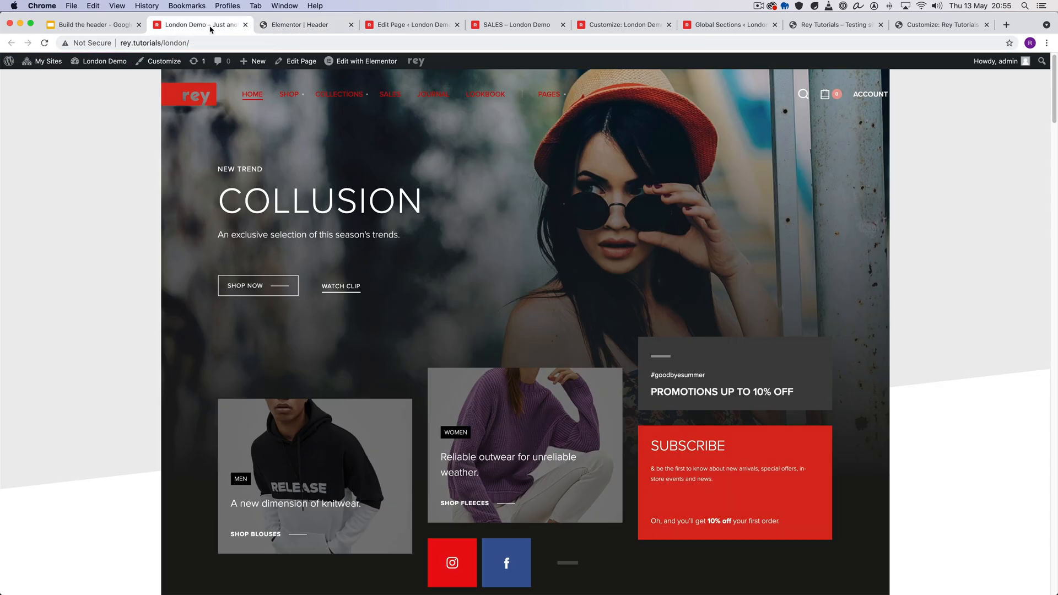
{"action": "left_click", "coordinate": [91, 25]}
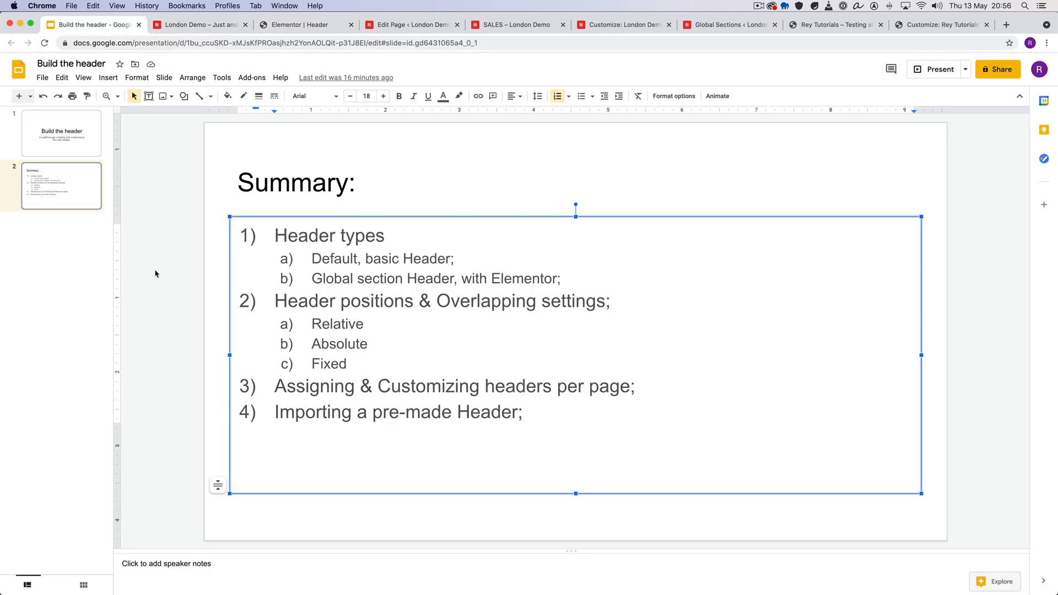
{"action": "left_click_drag", "start_coordinate": [332, 411], "coordinate": [282, 413]}
{"action": "left_click", "coordinate": [551, 415]}
{"action": "left_click", "coordinate": [281, 413]}
- Return to the Header global section in Elementor and start a new global section from there
{"action": "left_click", "coordinate": [225, 24]}
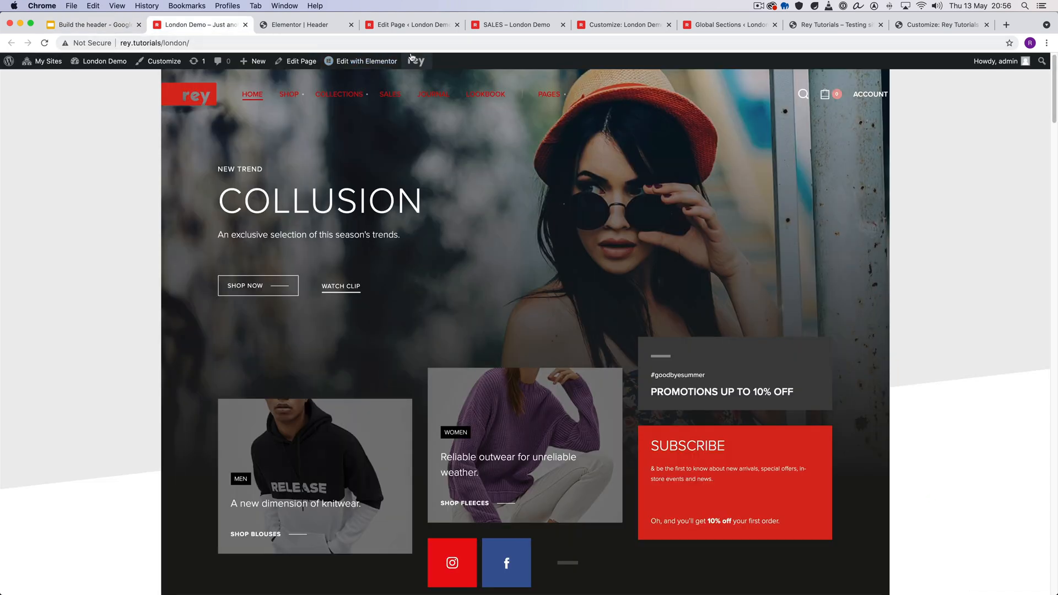
{"action": "mouse_move", "coordinate": [412, 58]}
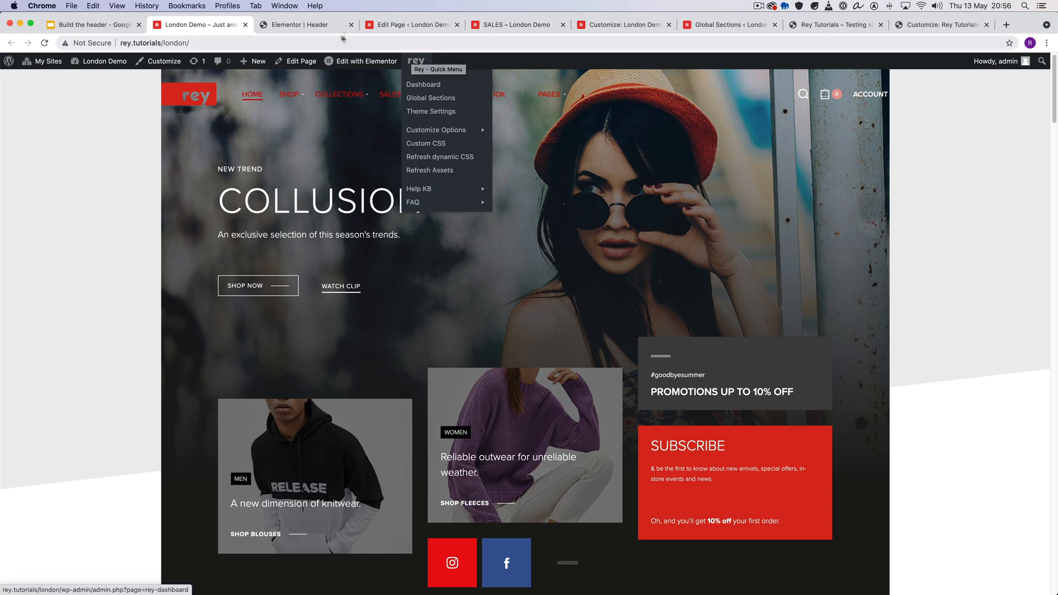
{"action": "left_click", "coordinate": [300, 24]}
{"action": "left_click", "coordinate": [42, 587]}
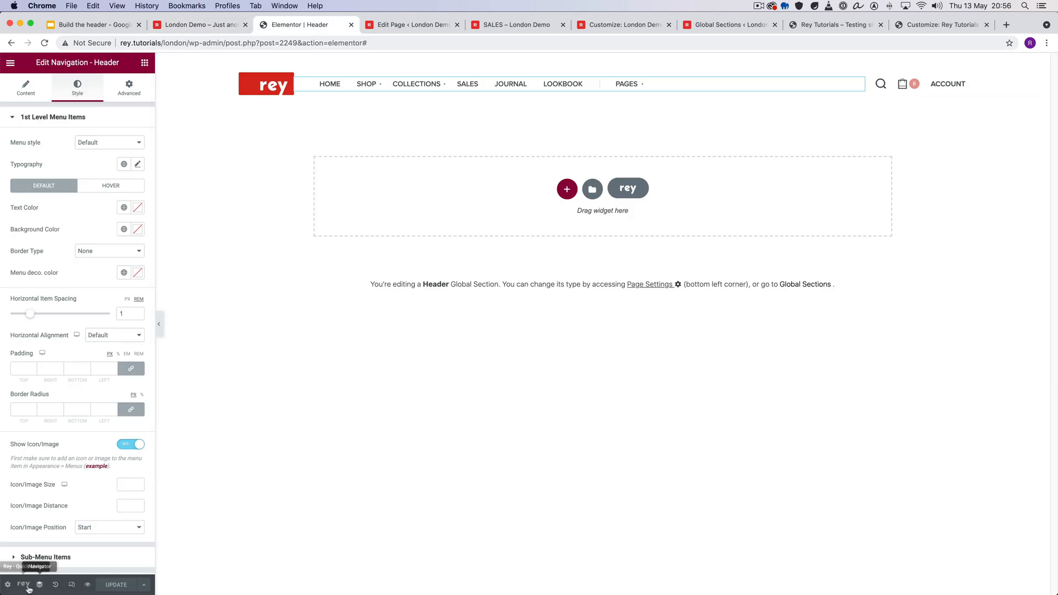
{"action": "left_click", "coordinate": [25, 586]}
{"action": "left_click", "coordinate": [39, 584]}
{"action": "left_click", "coordinate": [22, 589]}
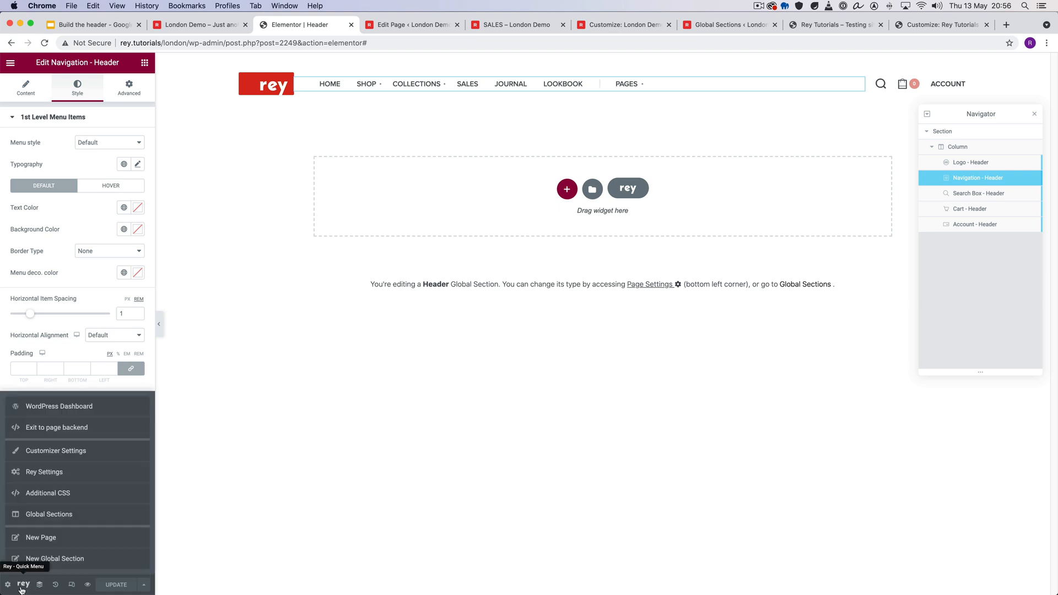
{"action": "left_click", "coordinate": [49, 558]}
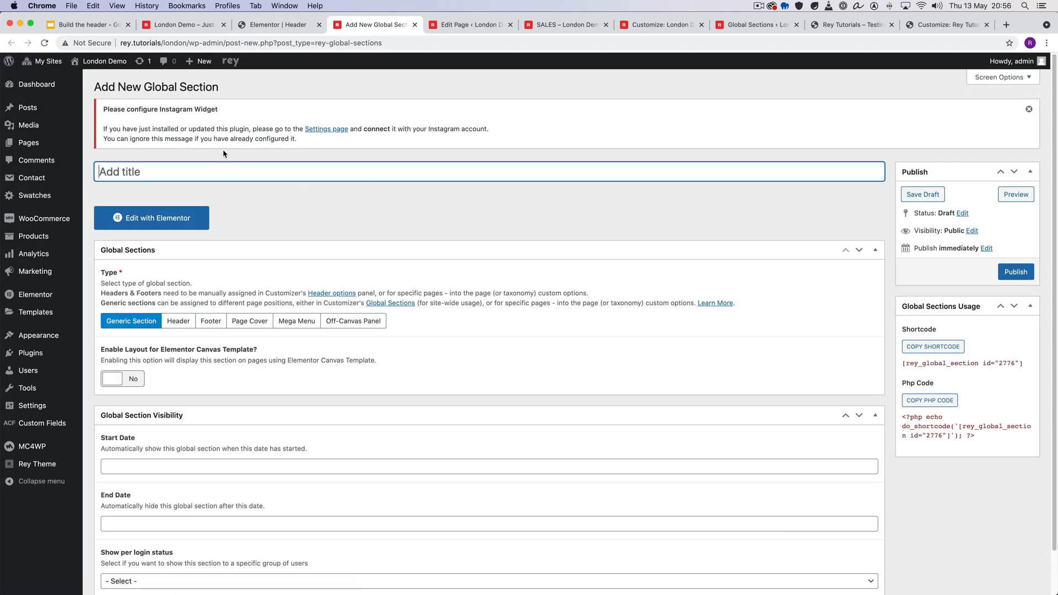
- Title the new global section "Custom Header 2", set its type to Header and publish it
{"action": "type", "text": "Custom Header 2"}
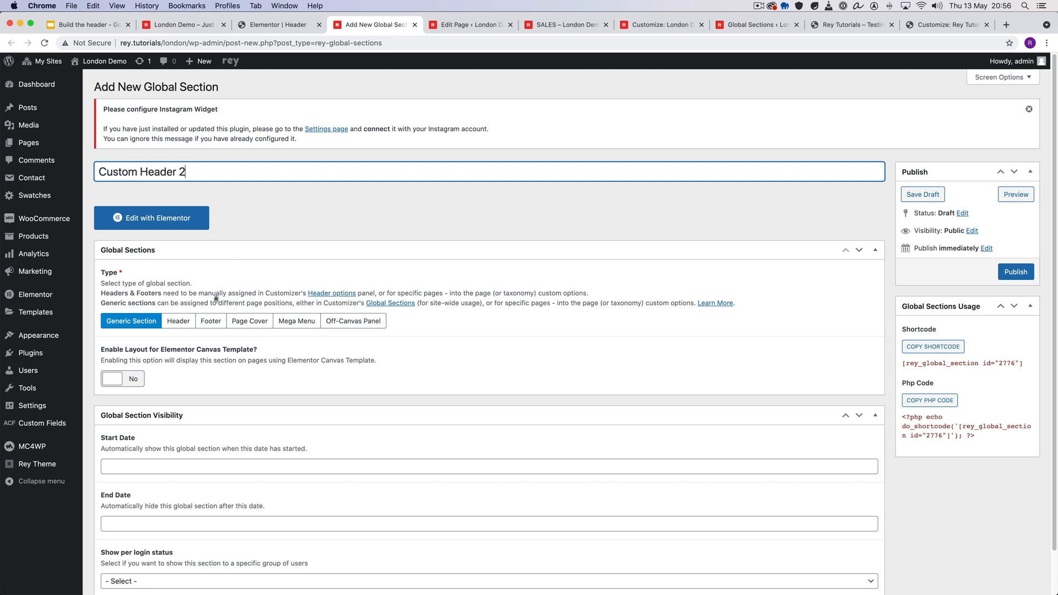
{"action": "left_click", "coordinate": [178, 321]}
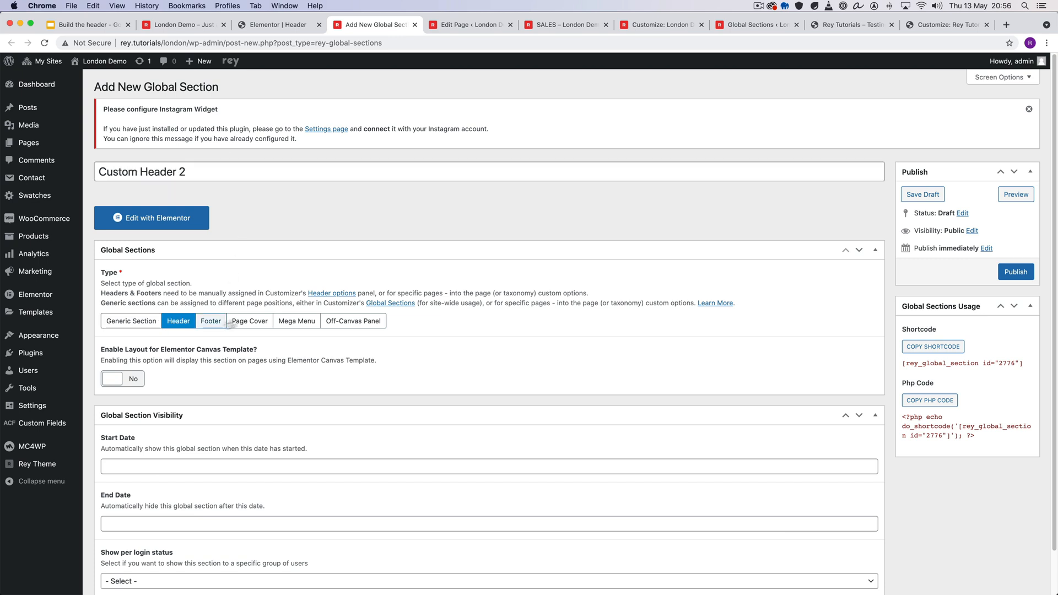
{"action": "left_click", "coordinate": [1016, 272]}
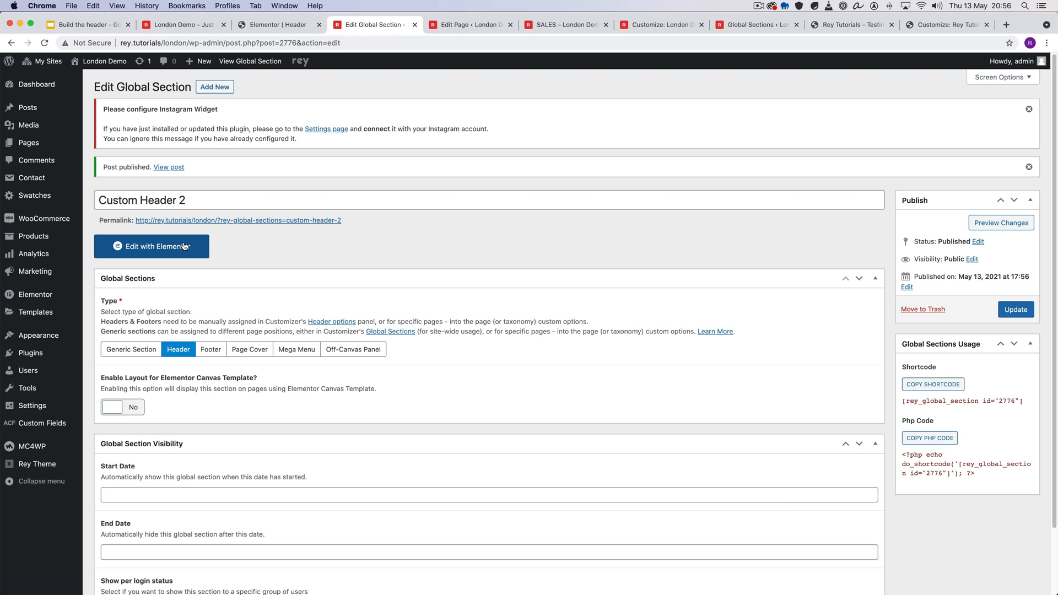
- Open Custom Header 2 in Elementor and browse the Rey template library
{"action": "left_click", "coordinate": [184, 247]}
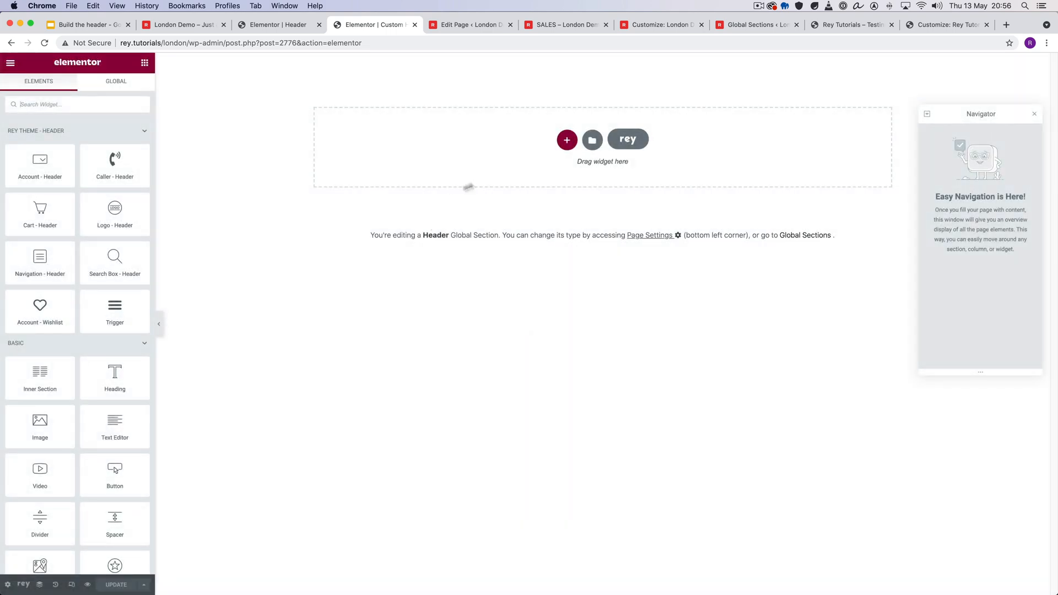
{"action": "left_click", "coordinate": [646, 147]}
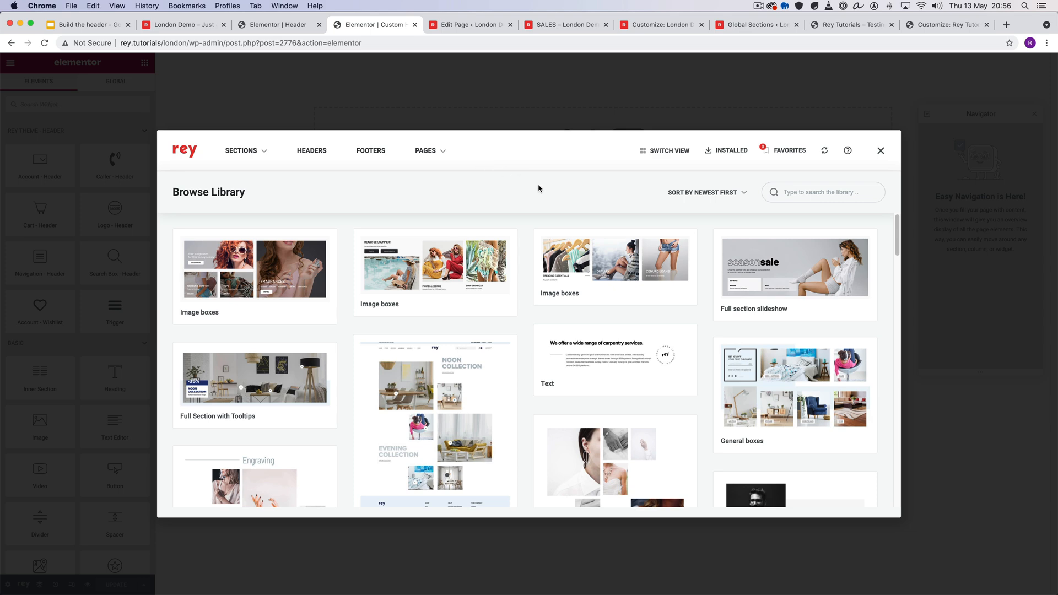
{"action": "scroll", "coordinate": [551, 248], "scroll_direction": "down", "scroll_amount": 10}
{"action": "scroll", "coordinate": [573, 260], "scroll_direction": "up", "scroll_amount": 10}
- Look through the library's header templates and import Header Valencia, accepting the menu navigation notice
{"action": "left_click", "coordinate": [312, 152]}
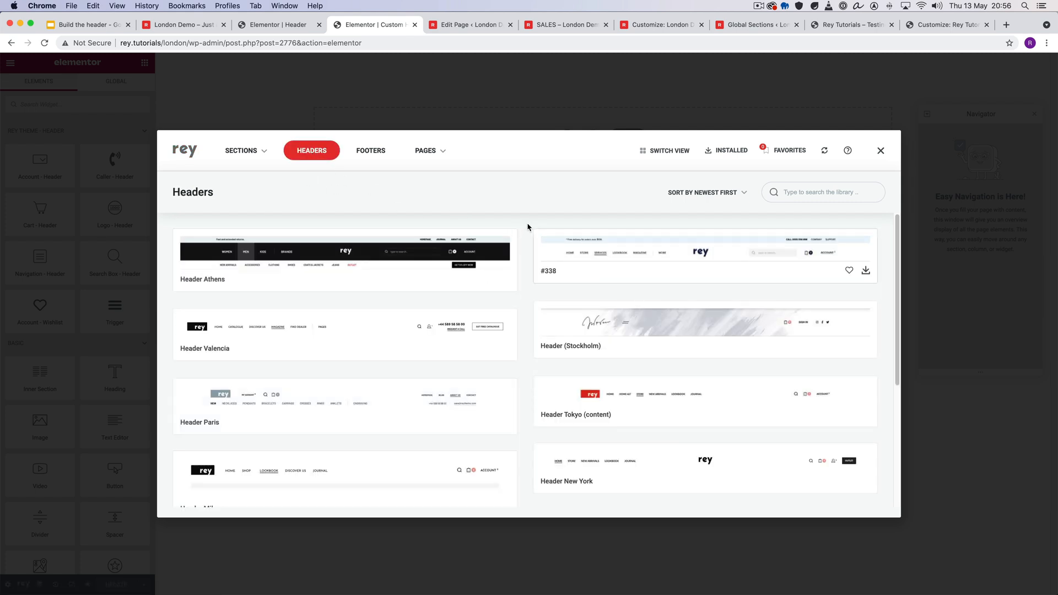
{"action": "scroll", "coordinate": [526, 226], "scroll_direction": "down", "scroll_amount": 5}
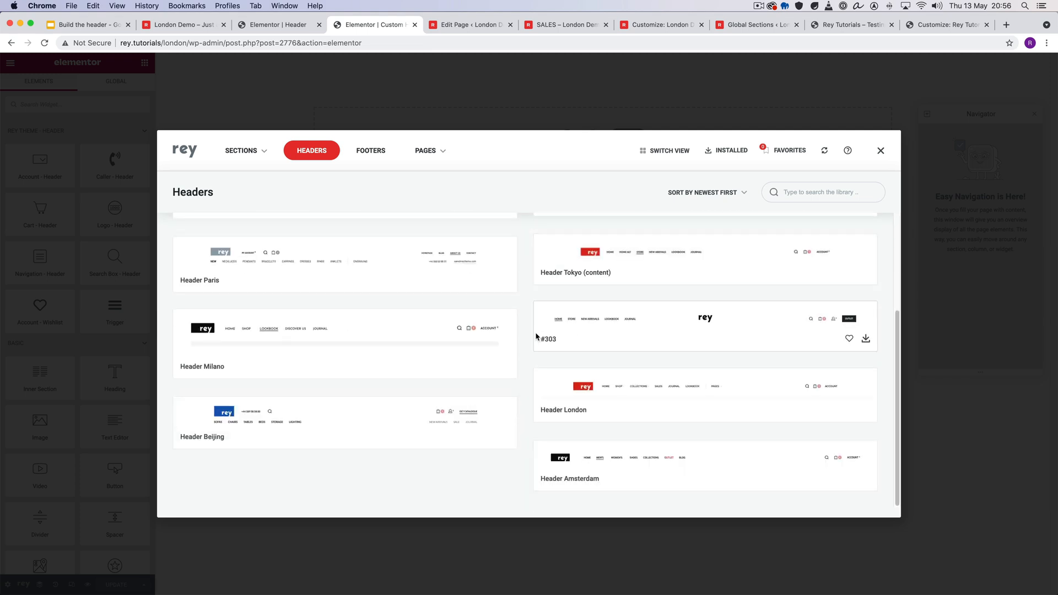
{"action": "scroll", "coordinate": [523, 320], "scroll_direction": "up", "scroll_amount": 5}
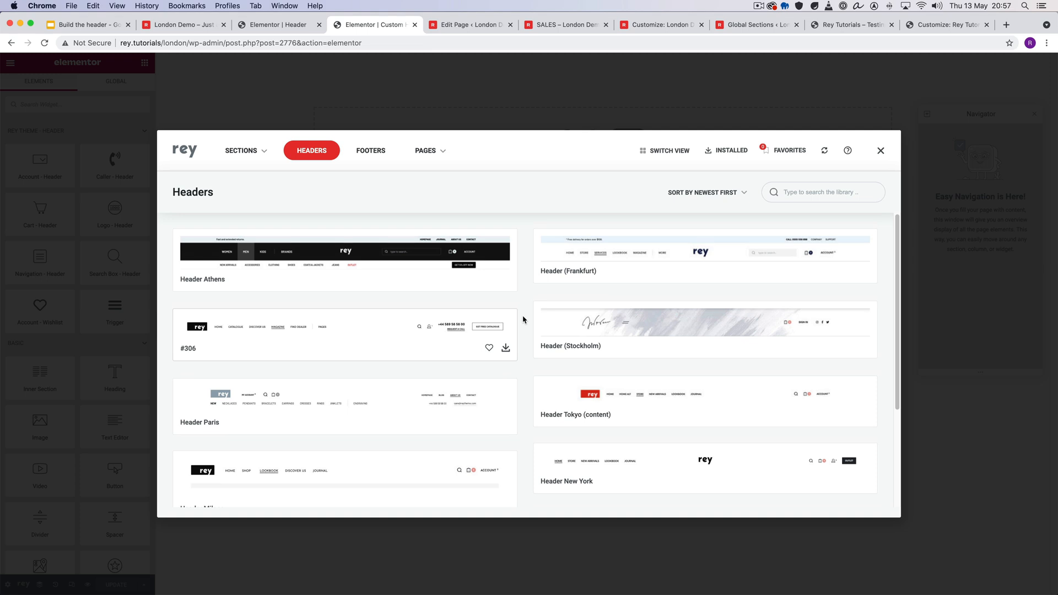
{"action": "left_click", "coordinate": [505, 348]}
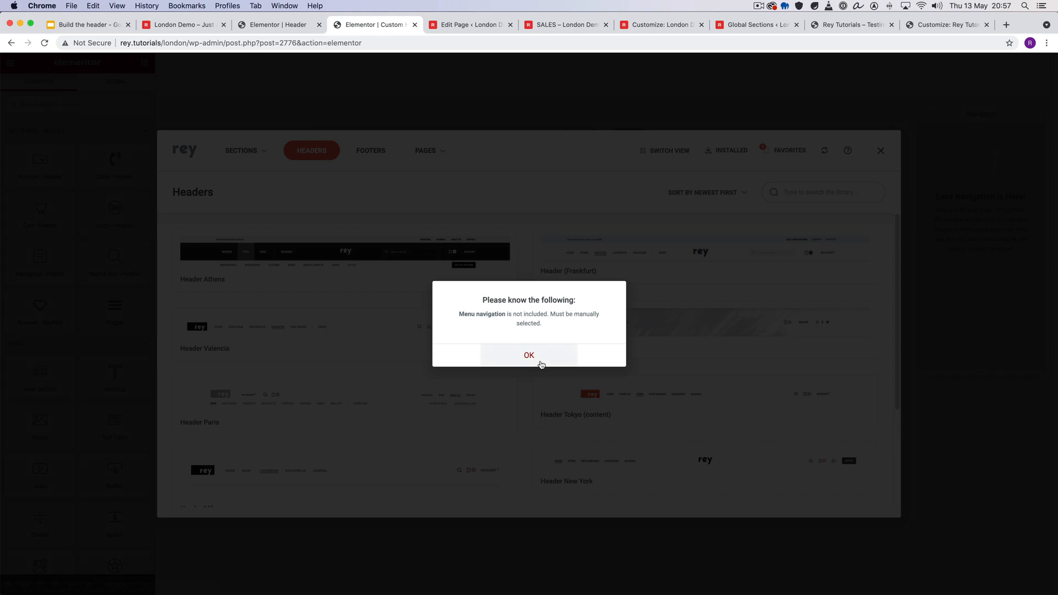
{"action": "left_click", "coordinate": [529, 355]}
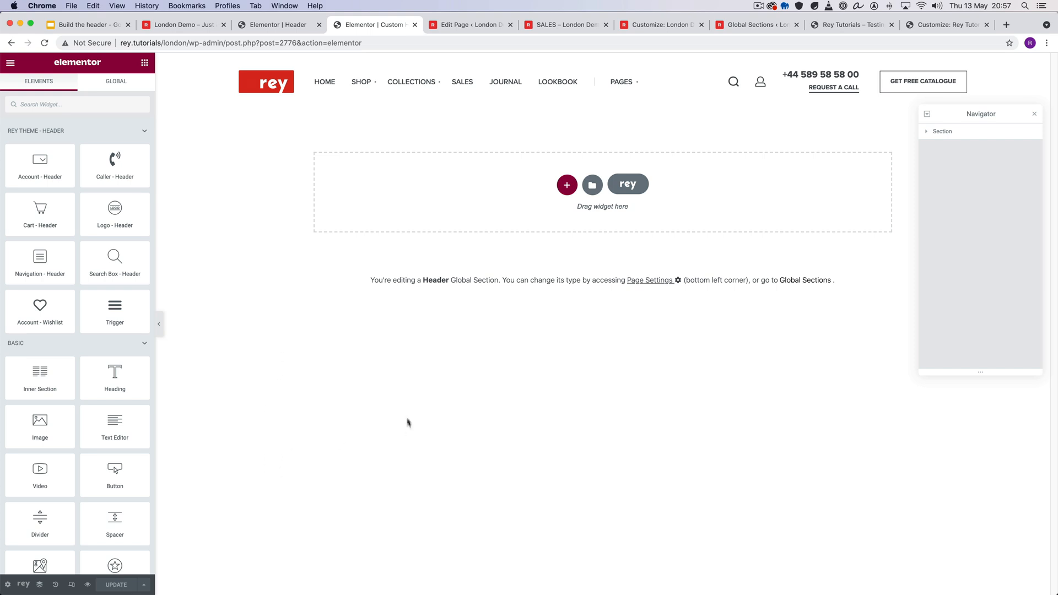
- Switch to the Google Slides presentation and add "Creating a custom off-canvas menu;" as the fifth item of the Summary list
{"action": "left_click", "coordinate": [83, 25]}
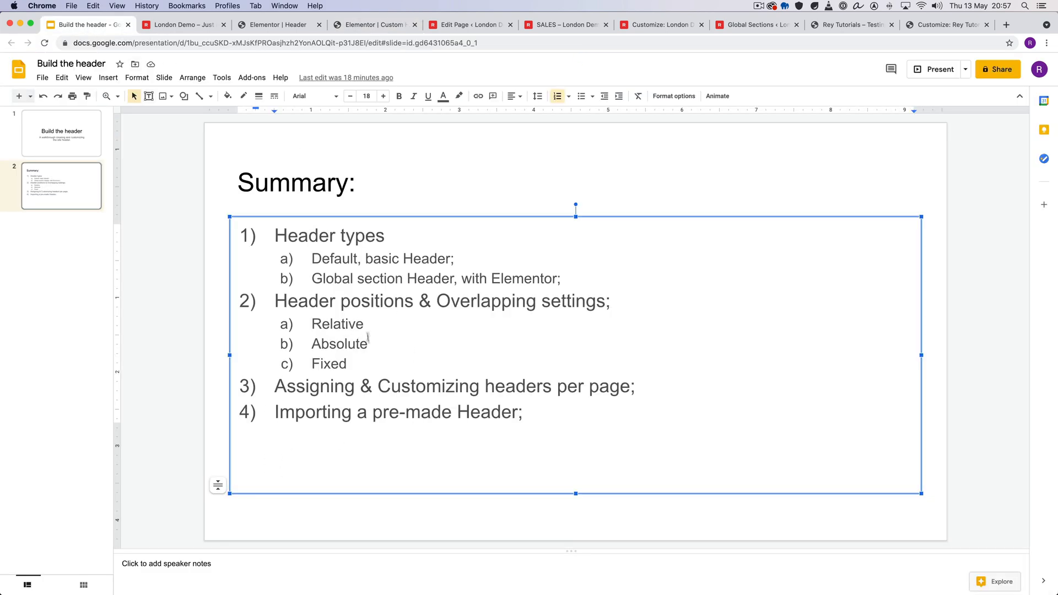
{"action": "key", "text": "Return"}
{"action": "type", "text": "5"}
{"action": "key", "text": "BackSpace"}
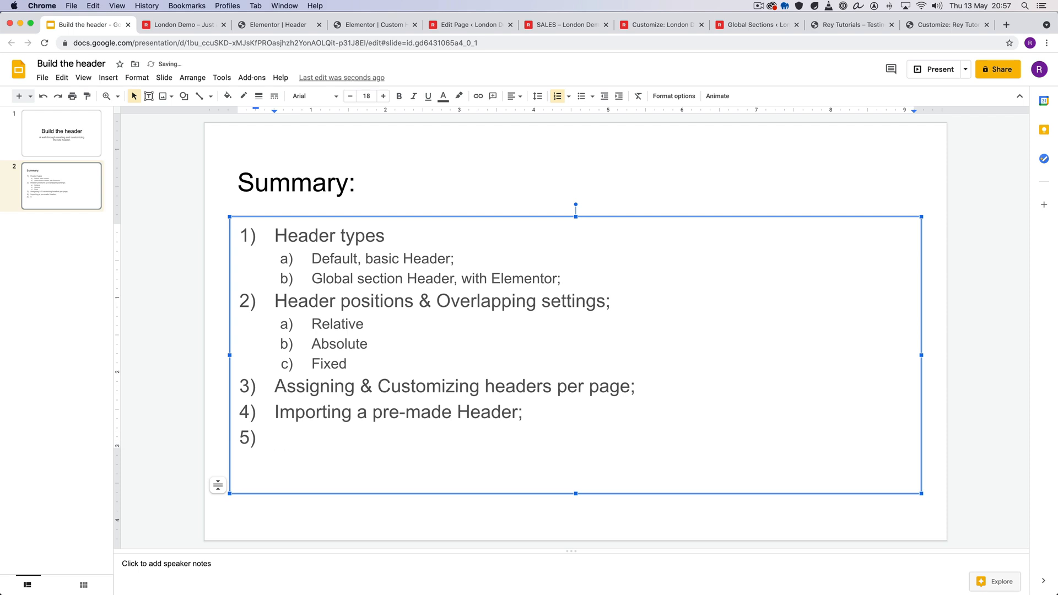
{"action": "type", "text": "Creating "}
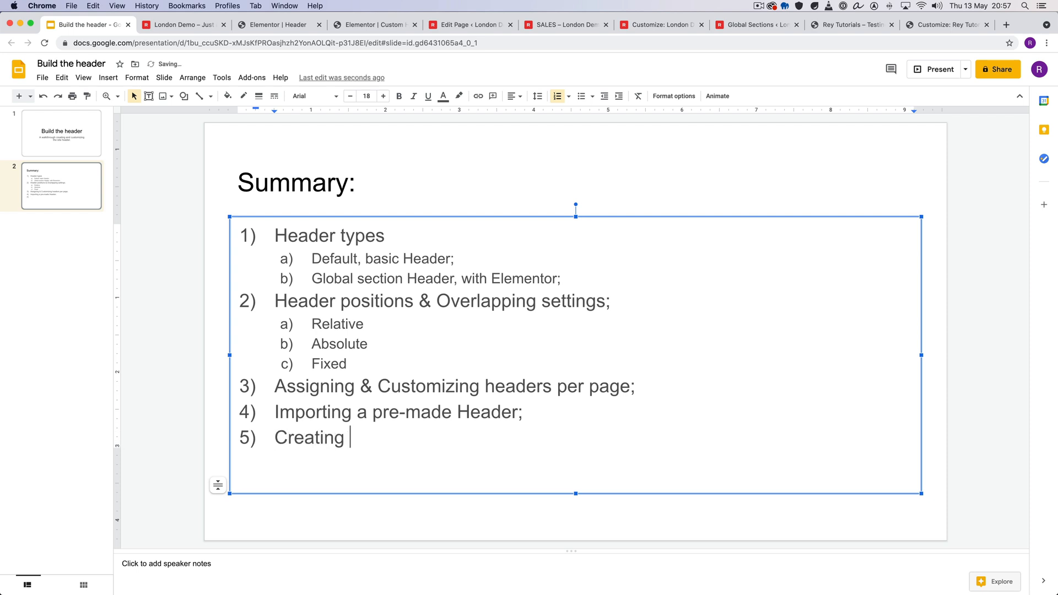
{"action": "type", "text": "a"}
{"action": "key", "text": "BackSpace"}
{"action": "type", "text": "n off"}
{"action": "key", "text": "BackSpace"}
{"action": "key", "text": "BackSpace"}
{"action": "key", "text": "BackSpace"}
{"action": "key", "text": "BackSpace"}
{"action": "key", "text": "BackSpace"}
{"action": "type", "text": "u"}
{"action": "key", "text": "BackSpace"}
{"action": "type", "text": "custom off-ca"}
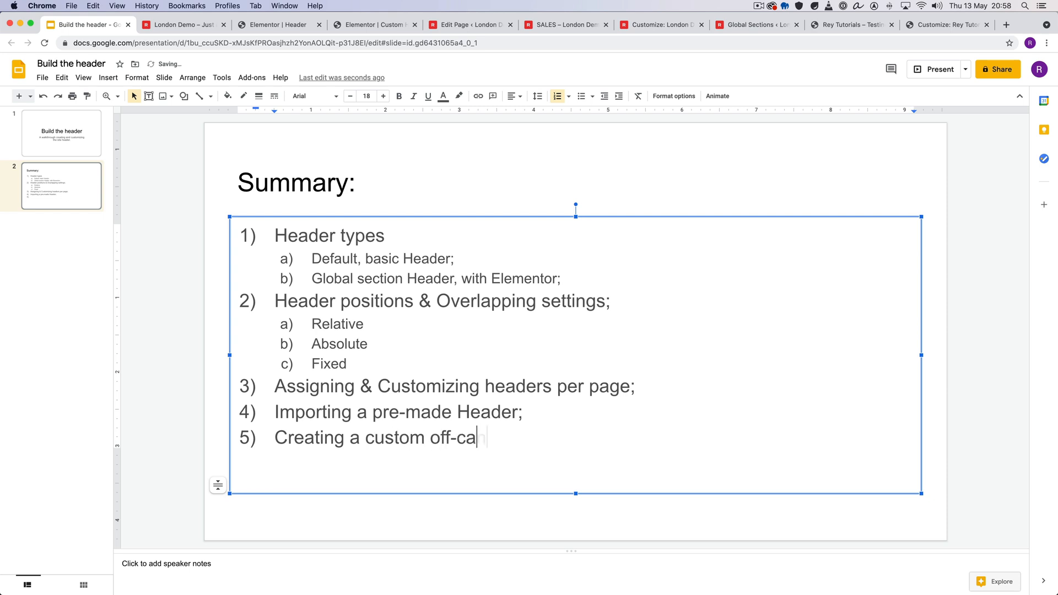
{"action": "type", "text": "nvas menu;"}
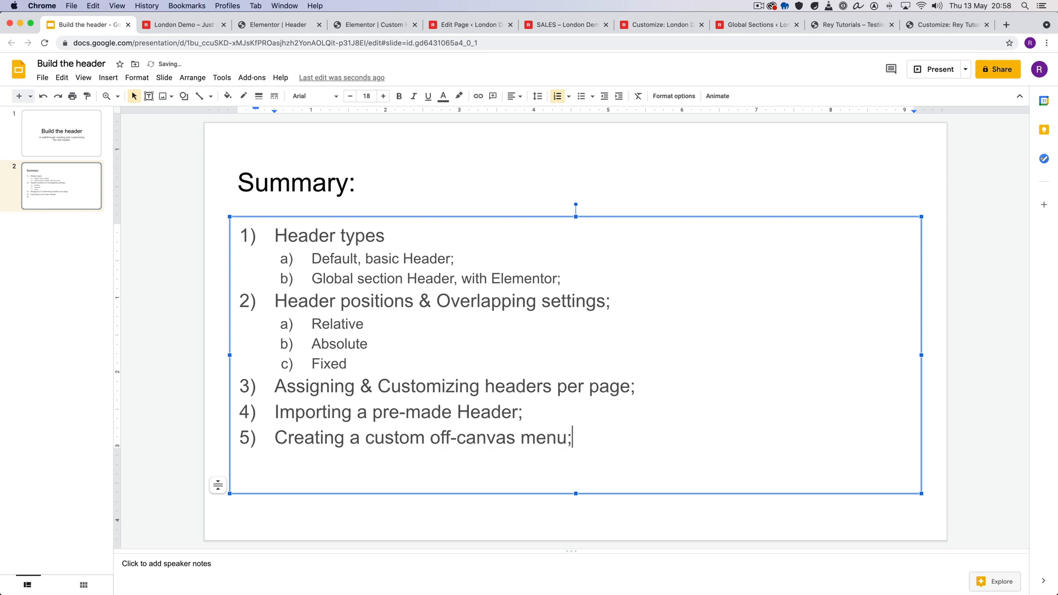
- Switch to the London Demo home page and open the developer tools docked below the page
{"action": "left_click", "coordinate": [499, 186]}
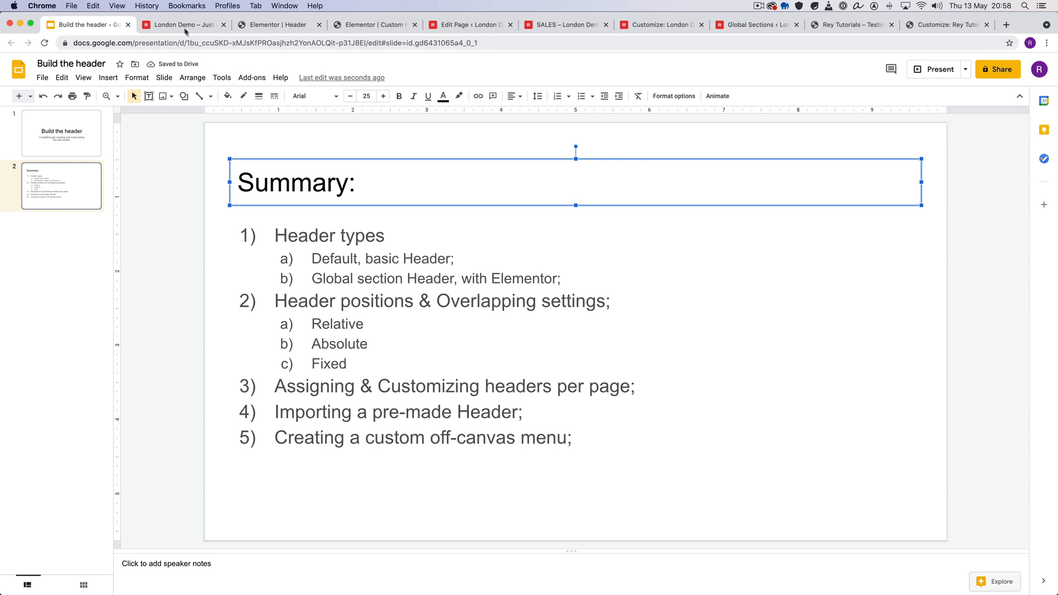
{"action": "left_click", "coordinate": [184, 25]}
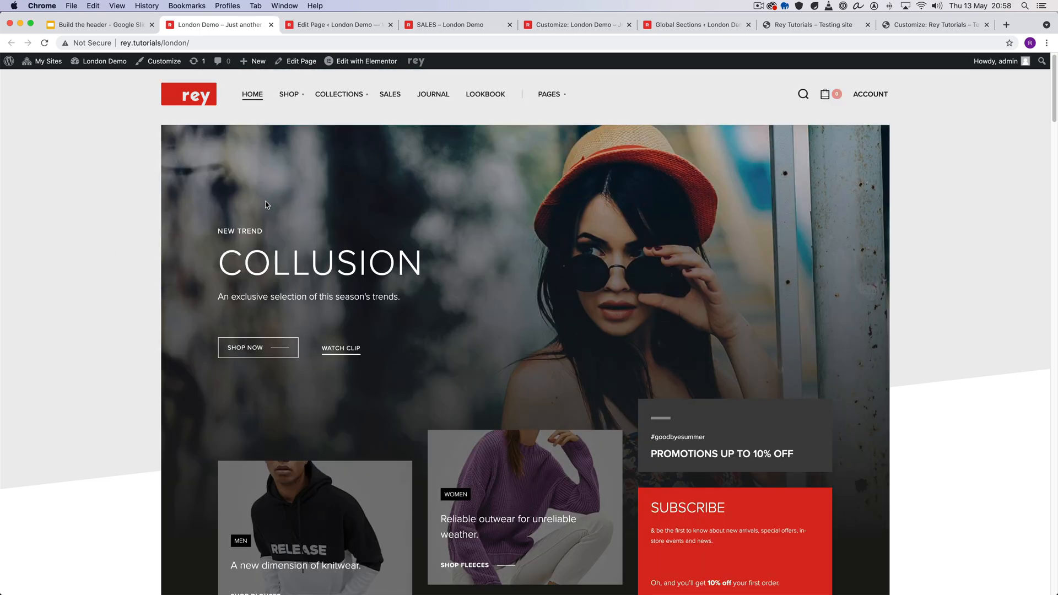
{"action": "right_click", "coordinate": [130, 147]}
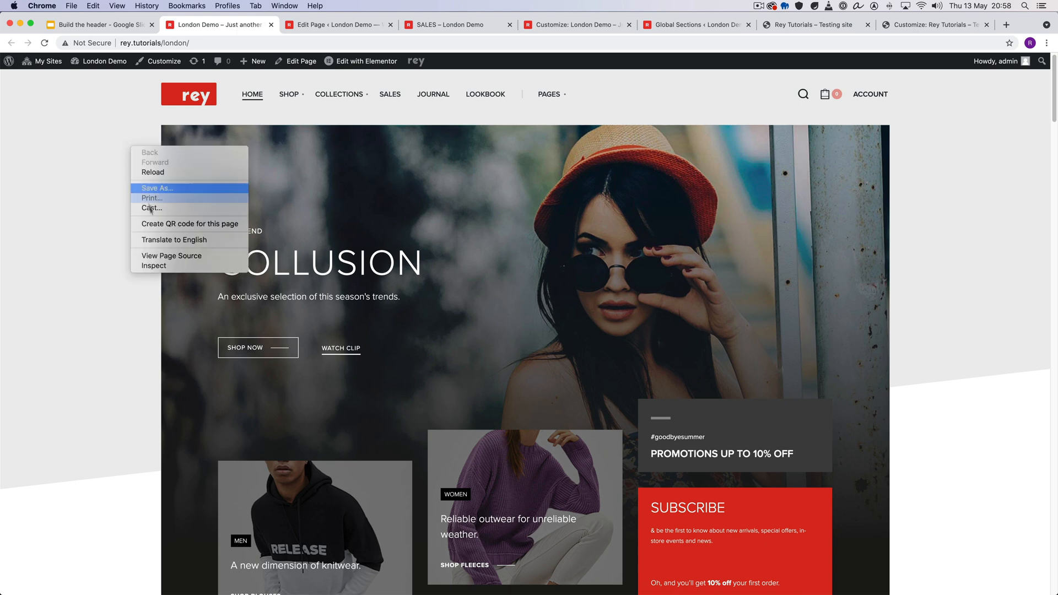
{"action": "left_click", "coordinate": [153, 267]}
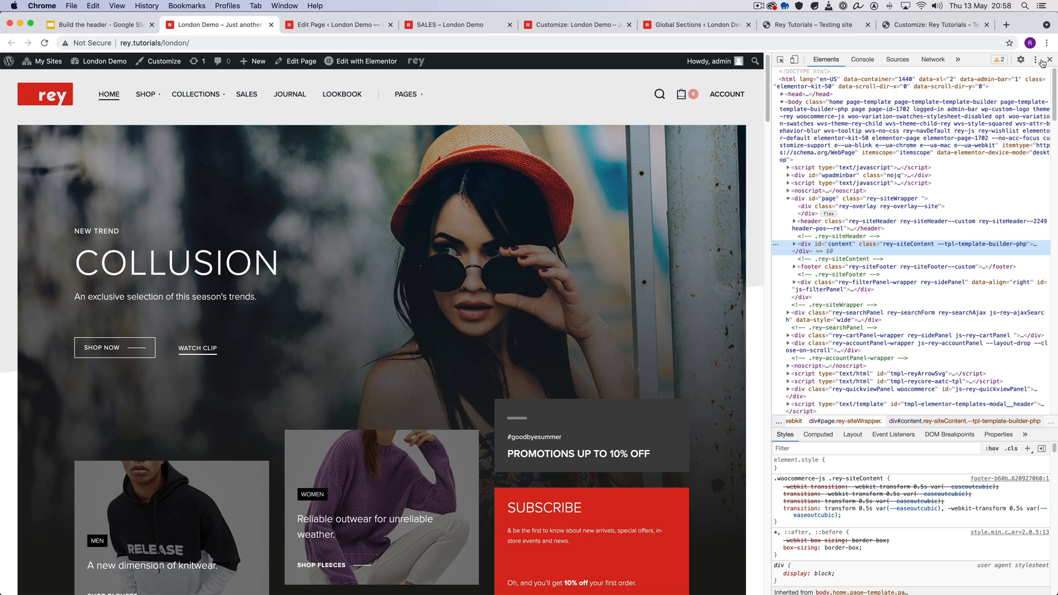
{"action": "left_click", "coordinate": [1035, 61]}
{"action": "left_click", "coordinate": [1032, 79]}
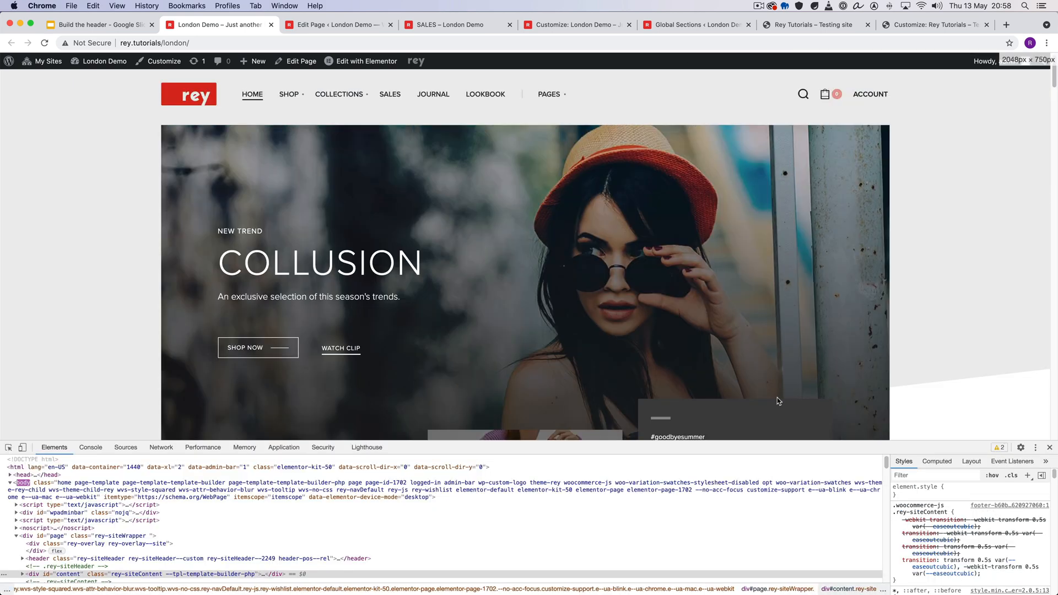
- Turn on the developer tools' device emulation and set the device to iPhone X
{"action": "left_click", "coordinate": [22, 448]}
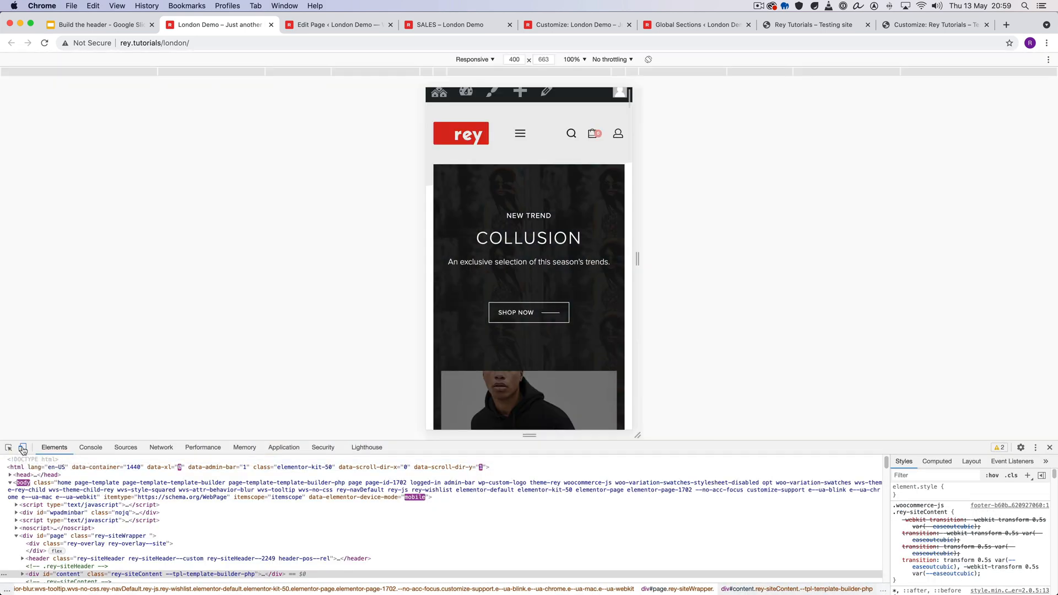
{"action": "left_click", "coordinate": [480, 62]}
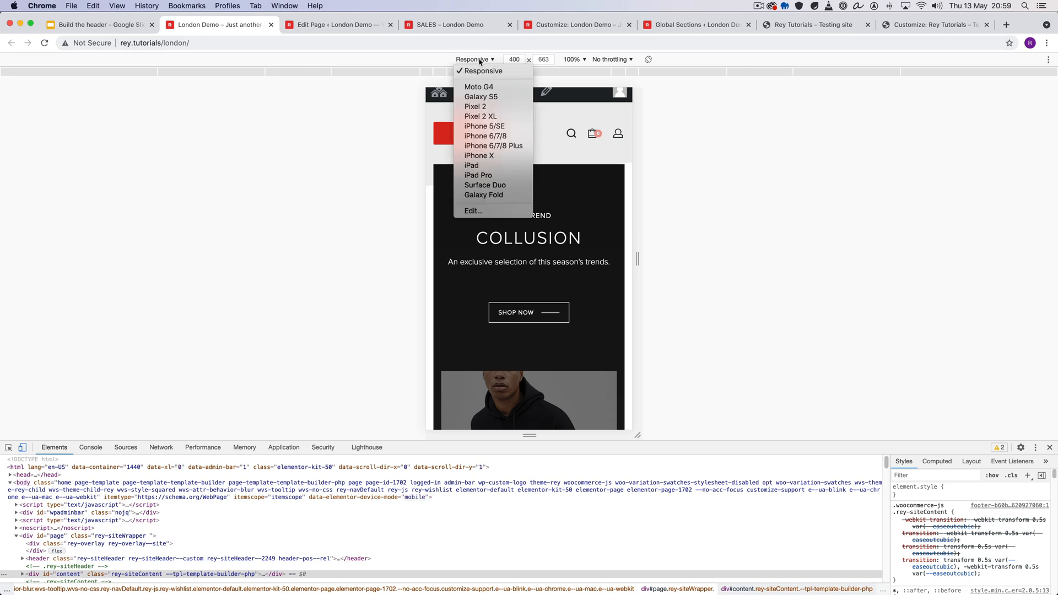
{"action": "left_click", "coordinate": [490, 155]}
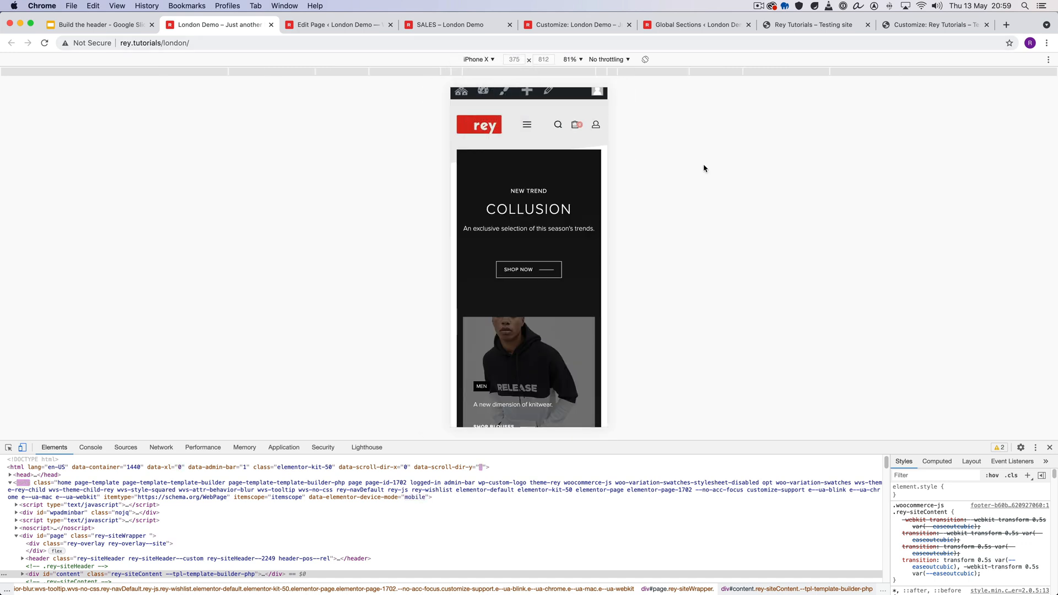
- Check the mobile off-canvas menu on the emulated phone, including the Shop sub-menu, and close it
{"action": "left_click", "coordinate": [527, 126]}
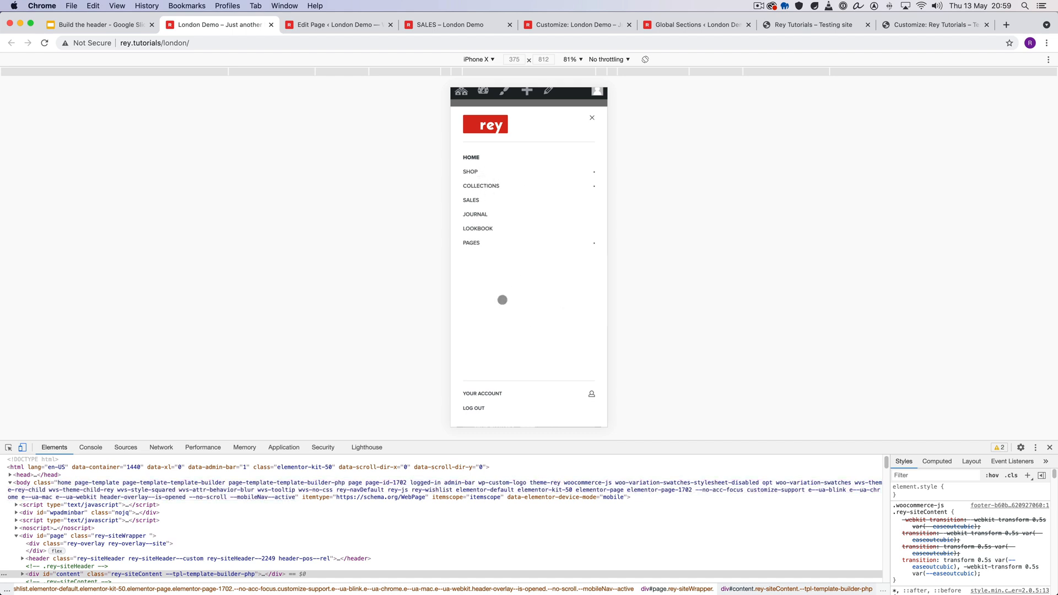
{"action": "left_click", "coordinate": [475, 173]}
{"action": "left_click", "coordinate": [475, 173]}
{"action": "left_click", "coordinate": [591, 117]}
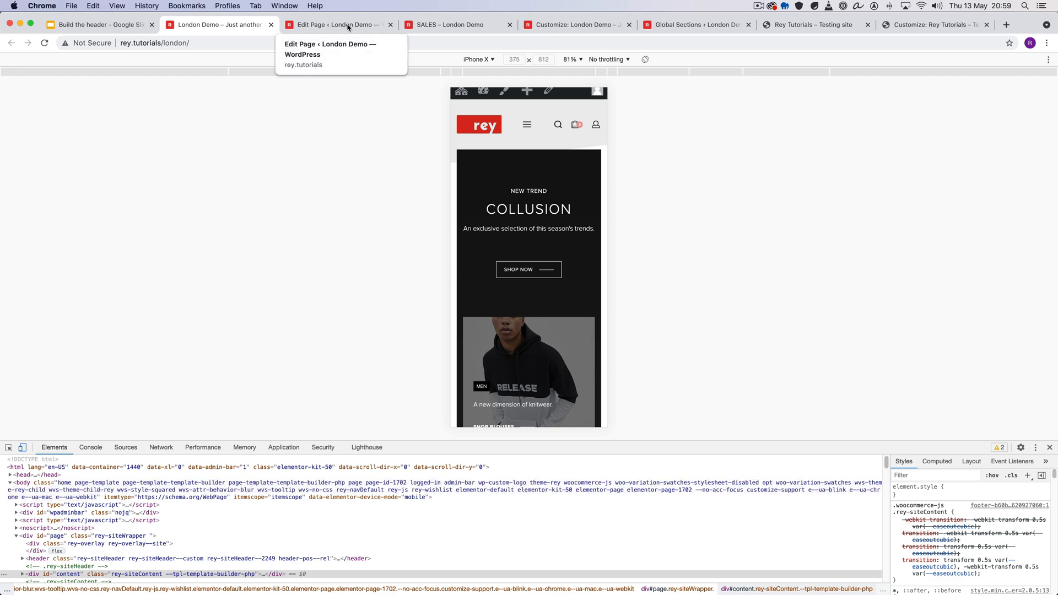
- Return the page to desktop view, open the site's Header section in Elementor and select its navigation element for editing
{"action": "left_click", "coordinate": [22, 446]}
{"action": "mouse_move", "coordinate": [364, 61]}
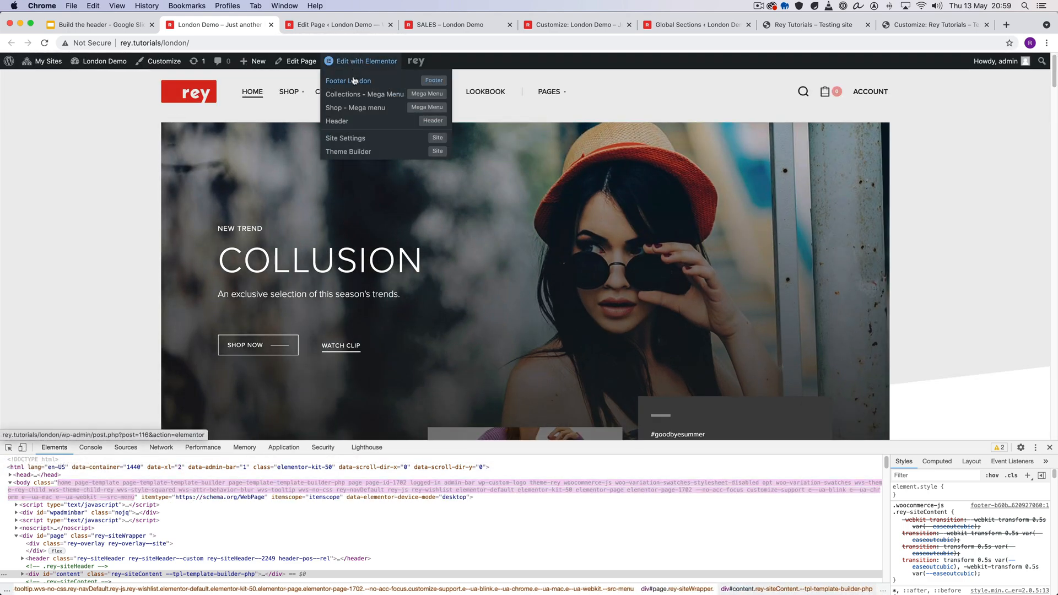
{"action": "left_click", "coordinate": [342, 120], "text": "super"}
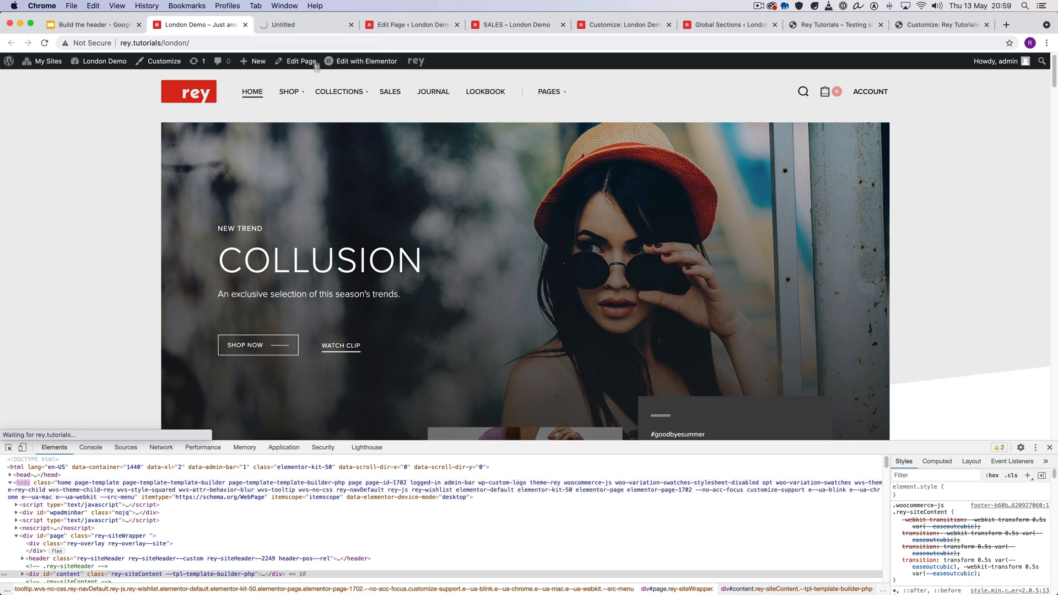
{"action": "left_click", "coordinate": [309, 25]}
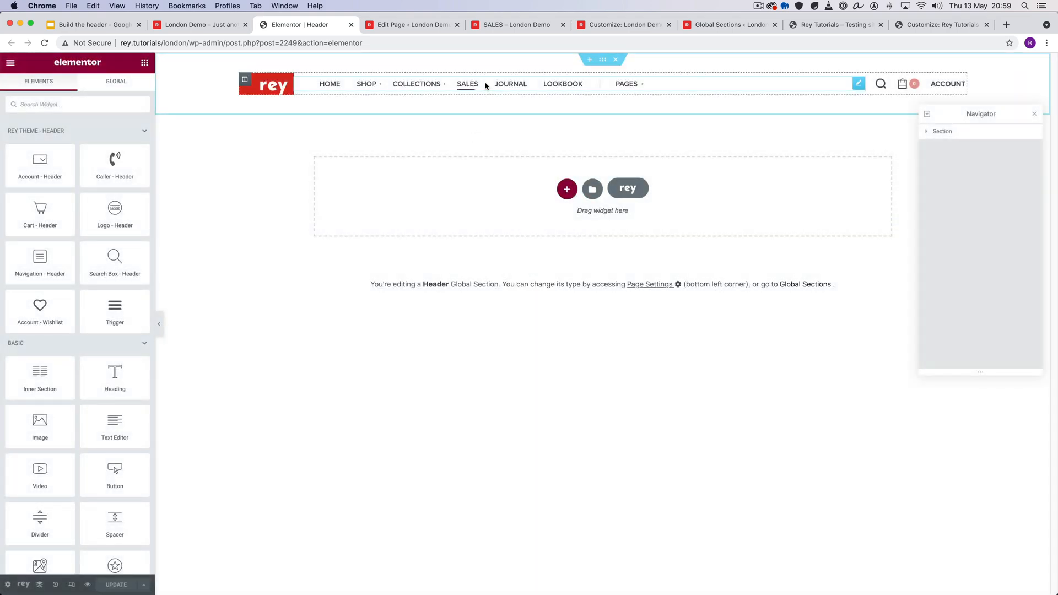
{"action": "left_click", "coordinate": [465, 84]}
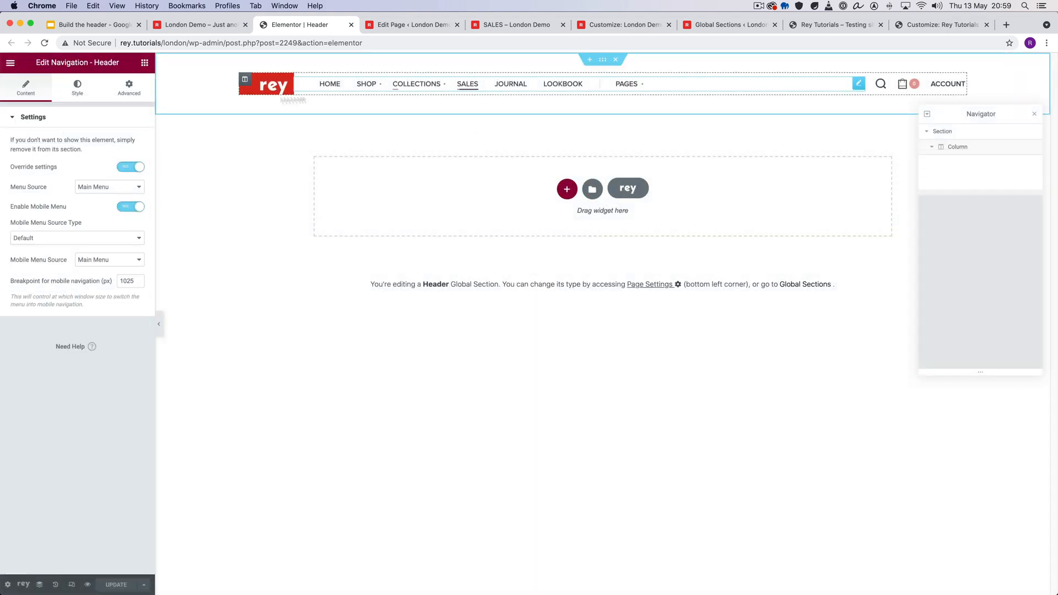
- Examine the navigation's style settings for first-level items, sub-menu items and the mobile panel
{"action": "left_click", "coordinate": [78, 89]}
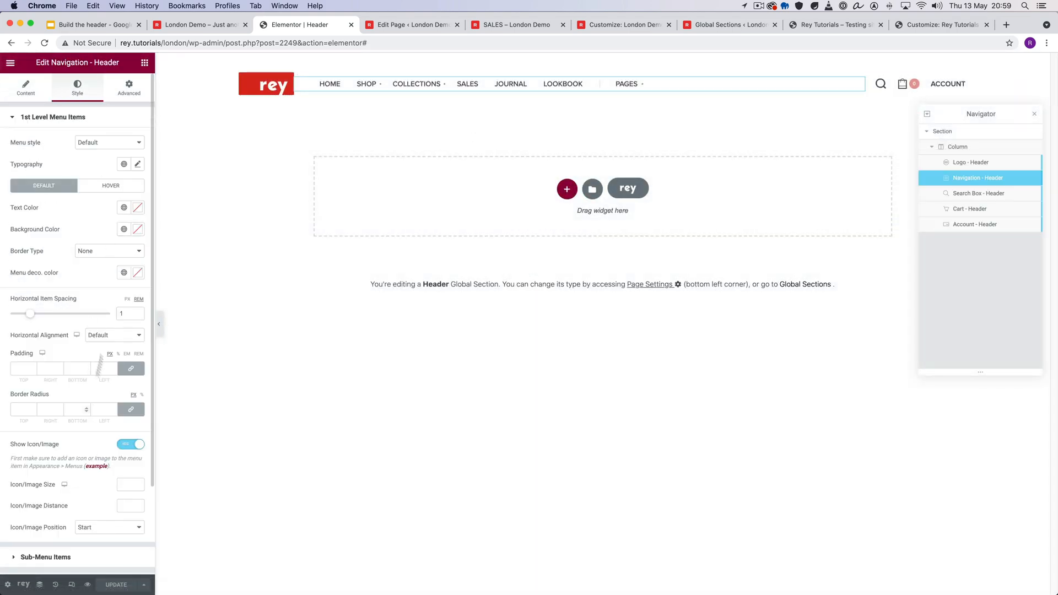
{"action": "left_click", "coordinate": [74, 118]}
{"action": "left_click", "coordinate": [67, 145]}
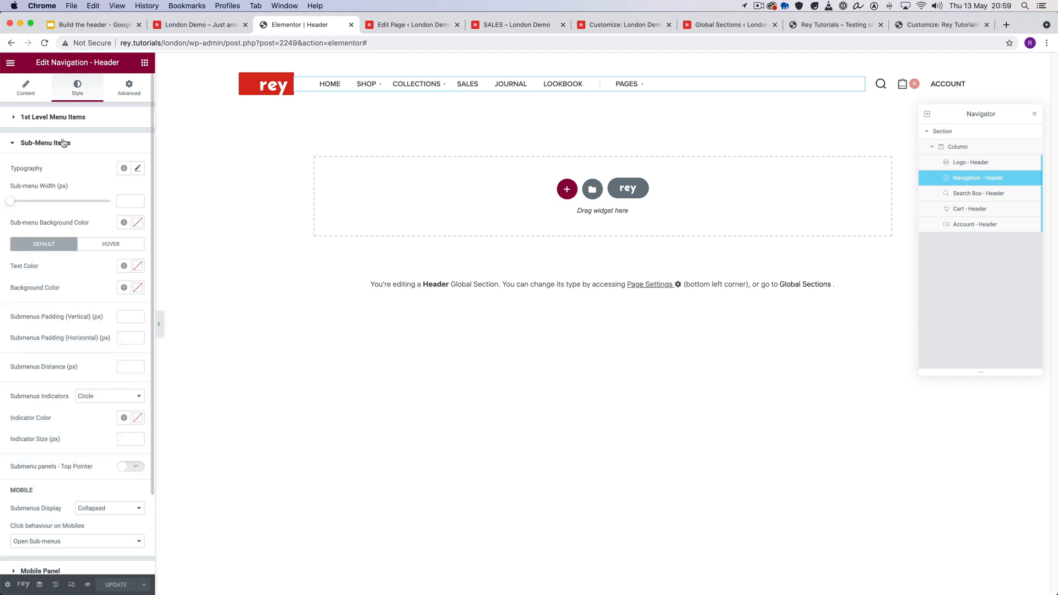
{"action": "left_click", "coordinate": [65, 144]}
{"action": "left_click", "coordinate": [55, 170]}
{"action": "scroll", "coordinate": [65, 205], "scroll_direction": "down", "scroll_amount": 1}
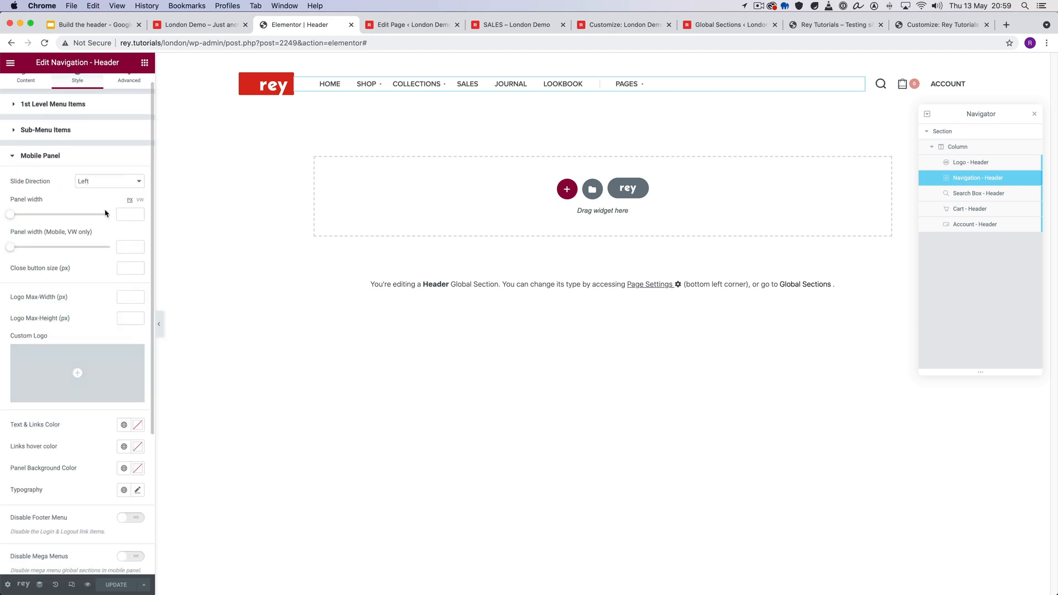
{"action": "scroll", "coordinate": [108, 216], "scroll_direction": "down", "scroll_amount": 5}
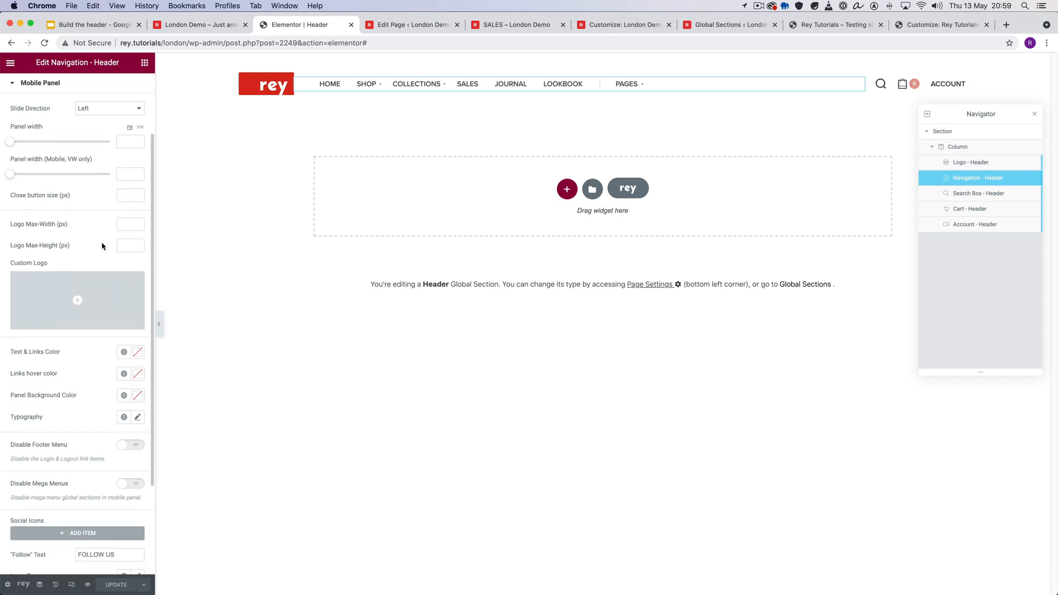
{"action": "scroll", "coordinate": [102, 246], "scroll_direction": "down", "scroll_amount": 6}
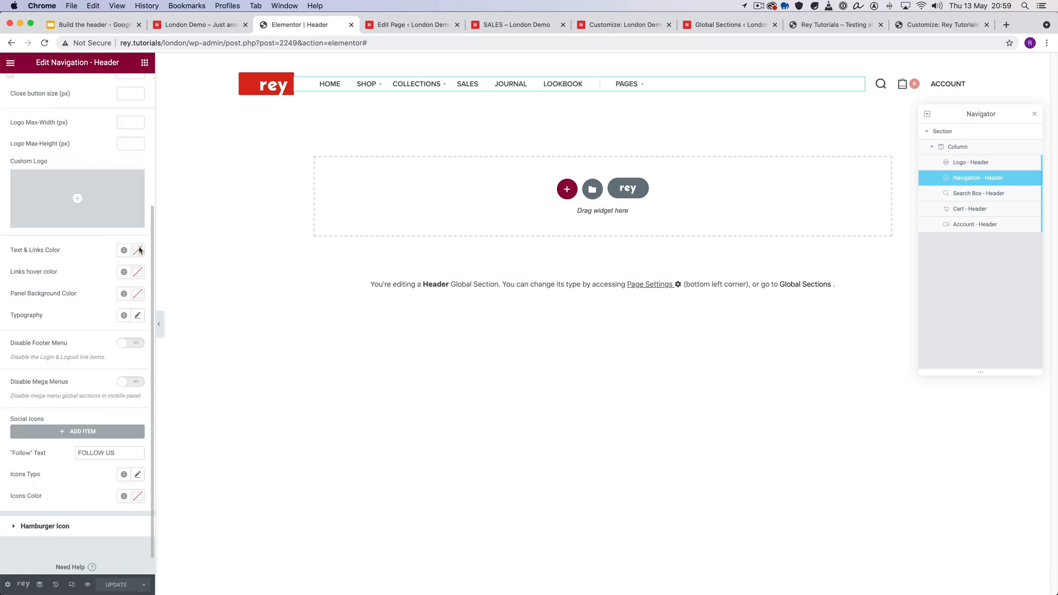
{"action": "scroll", "coordinate": [130, 322], "scroll_direction": "down", "scroll_amount": 1}
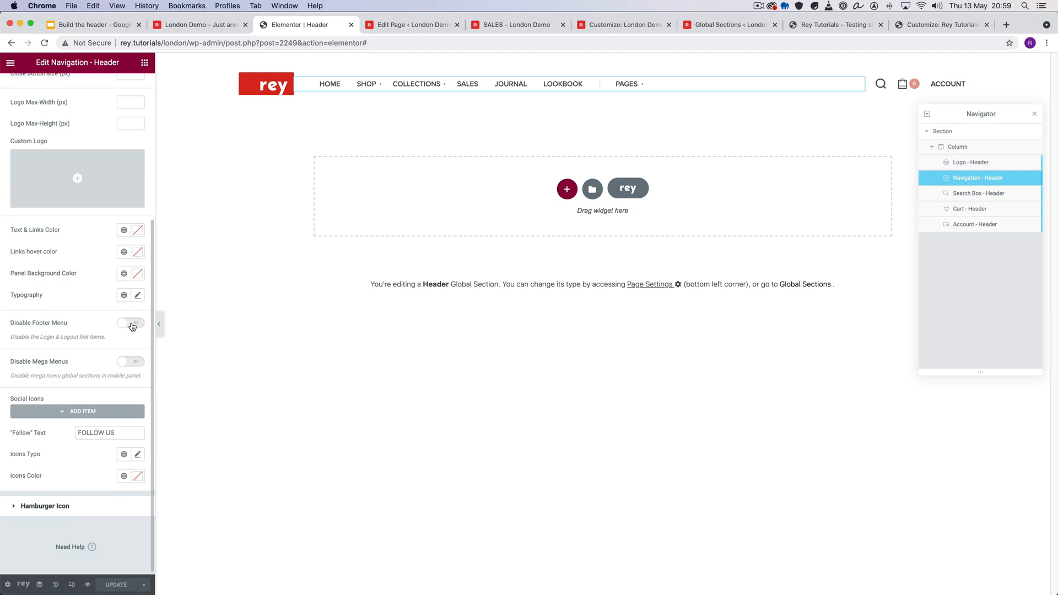
- Switch to the London Demo page, turn phone emulation back on and open the mobile menu to check its footer links
{"action": "left_click", "coordinate": [201, 24]}
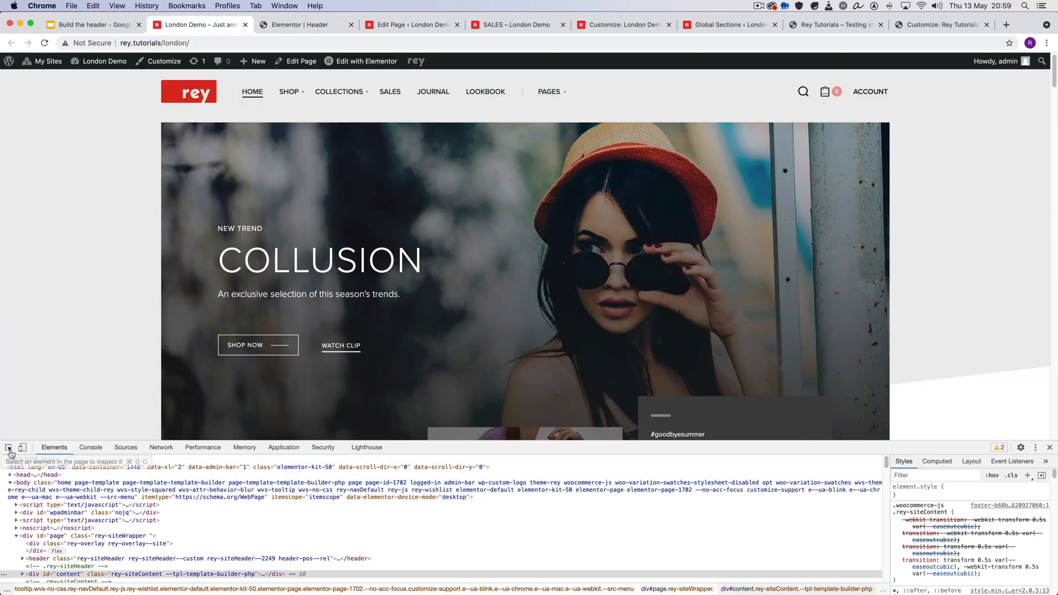
{"action": "left_click", "coordinate": [22, 447]}
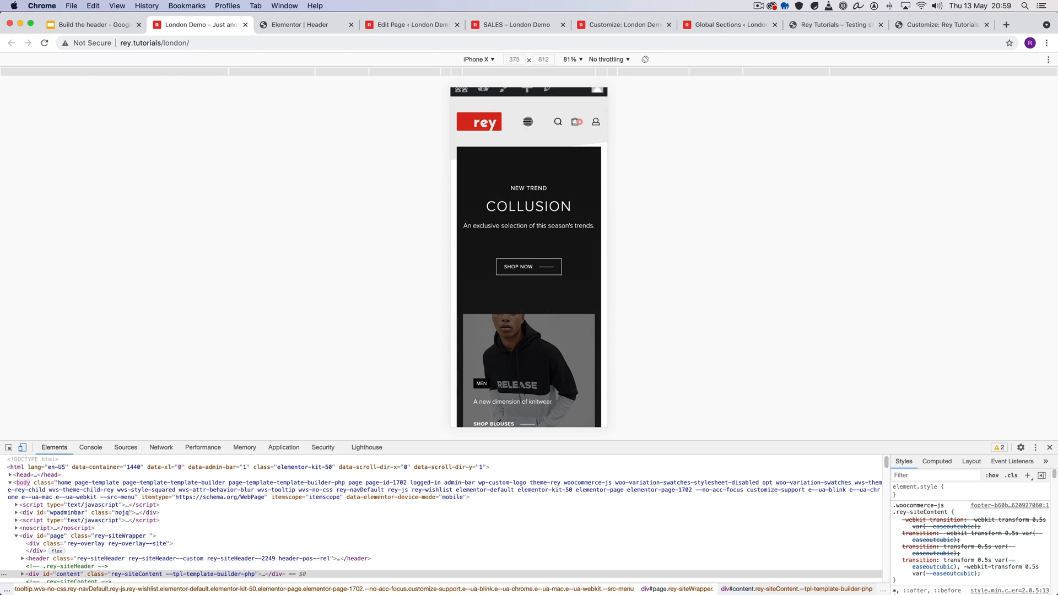
{"action": "left_click", "coordinate": [528, 121]}
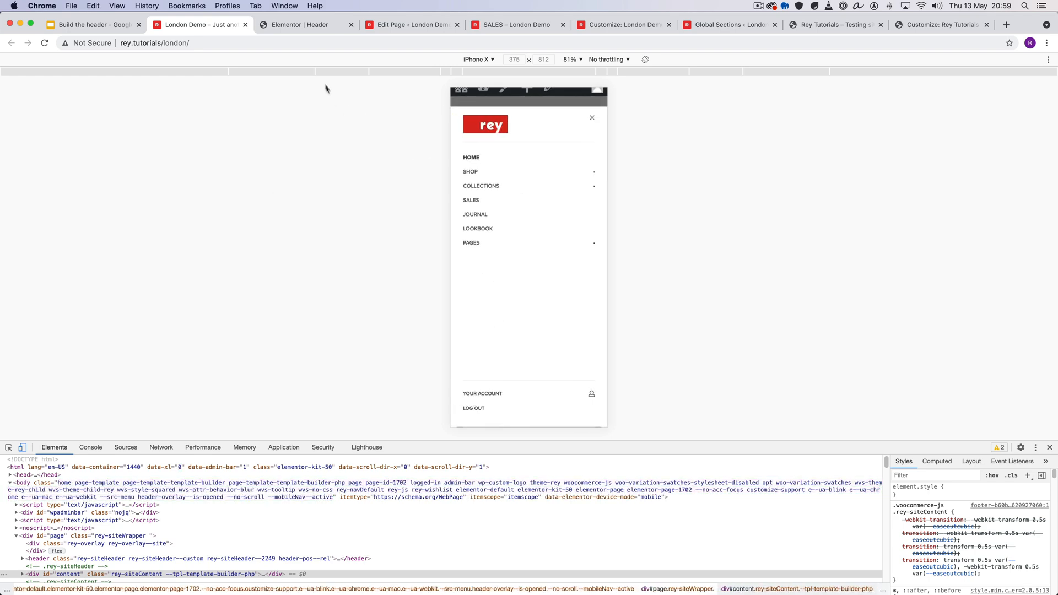
- Return to the Header section in Elementor, try adding a social icon item to the mobile panel, and remove it
{"action": "left_click", "coordinate": [306, 25]}
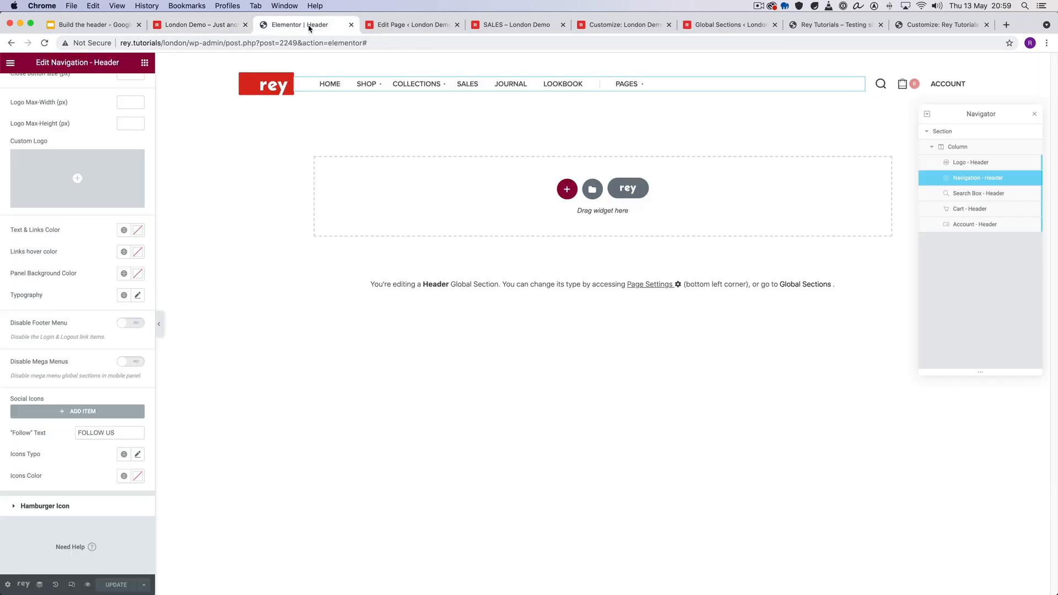
{"action": "left_click", "coordinate": [102, 412]}
{"action": "left_click", "coordinate": [134, 419]}
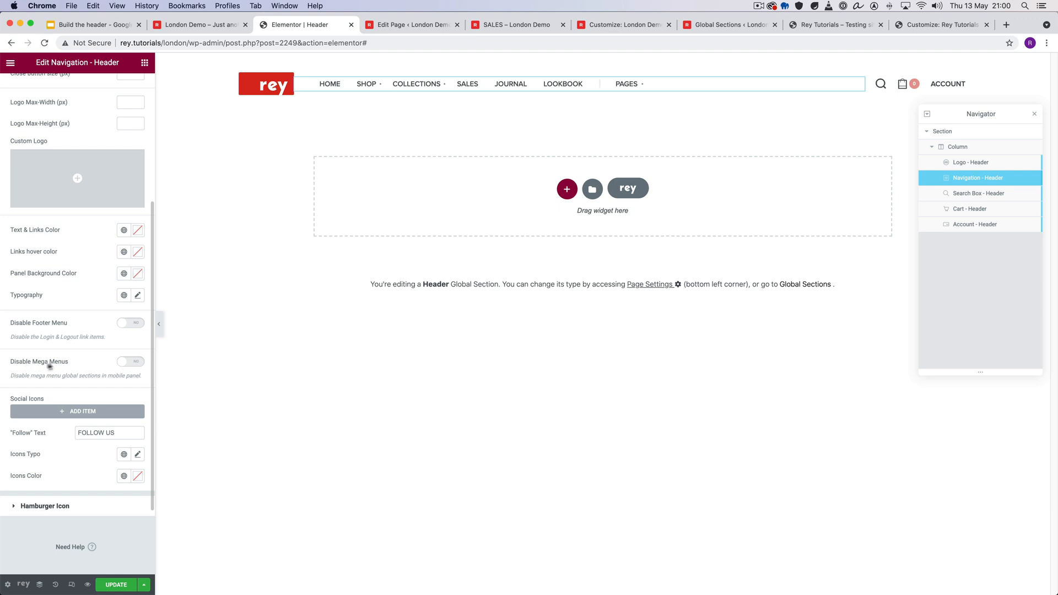
- Examine the navigation's hamburger icon style settings, including the available icon bar options
{"action": "left_click", "coordinate": [65, 506]}
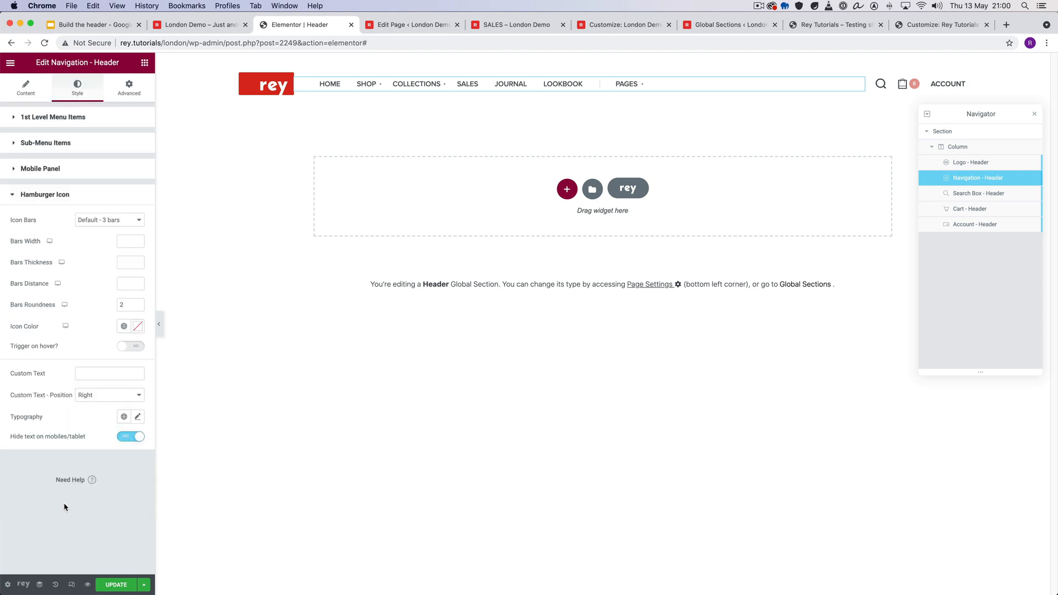
{"action": "left_click", "coordinate": [104, 220]}
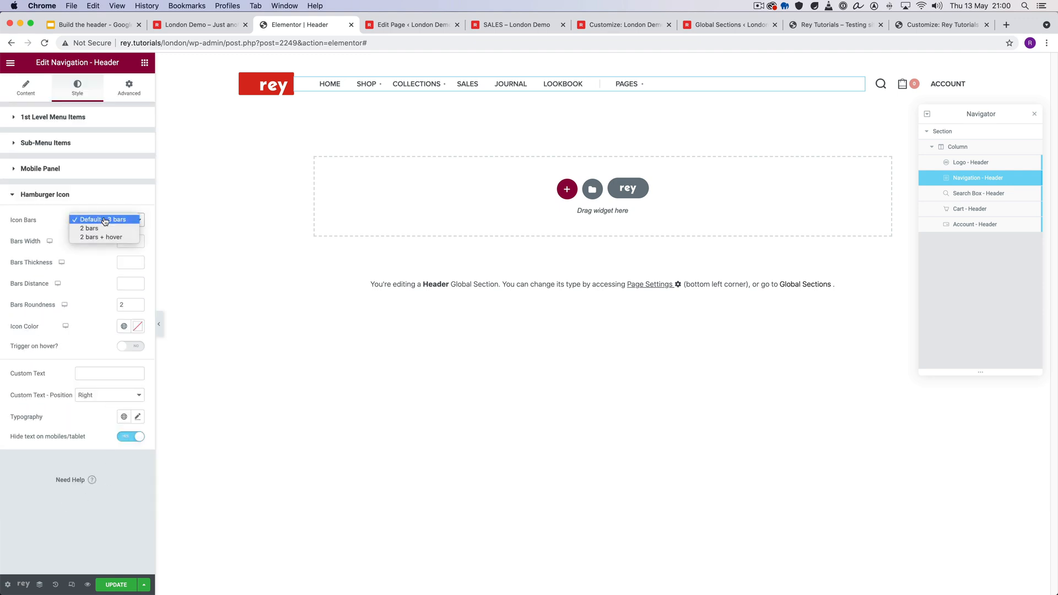
{"action": "left_click", "coordinate": [54, 226]}
{"action": "left_click", "coordinate": [98, 221]}
{"action": "left_click", "coordinate": [54, 222]}
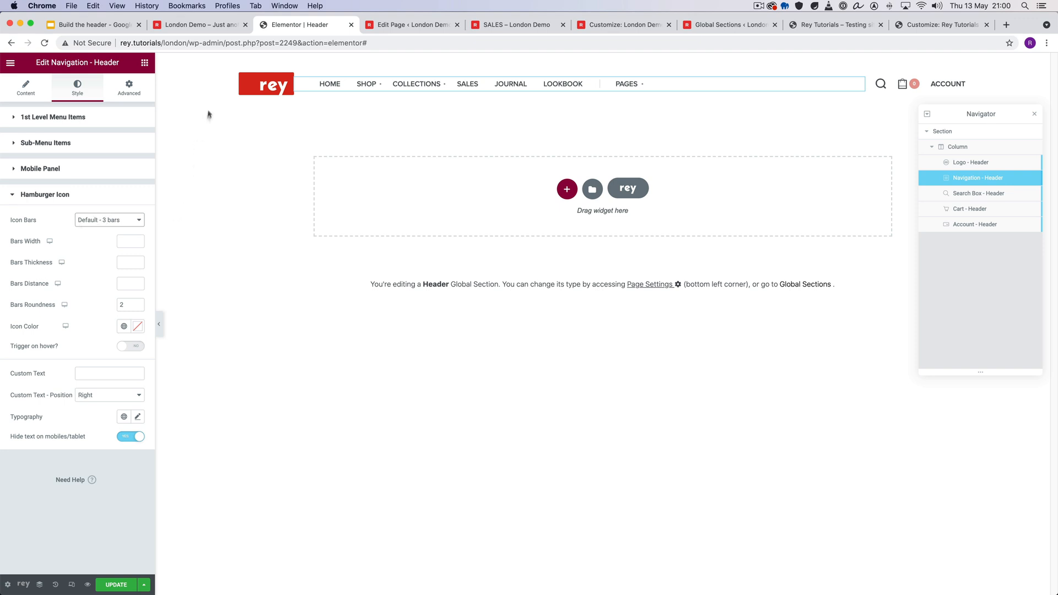
- On the emulated London Demo page, close the mobile menu and reopen it from the hamburger icon
{"action": "left_click", "coordinate": [207, 26]}
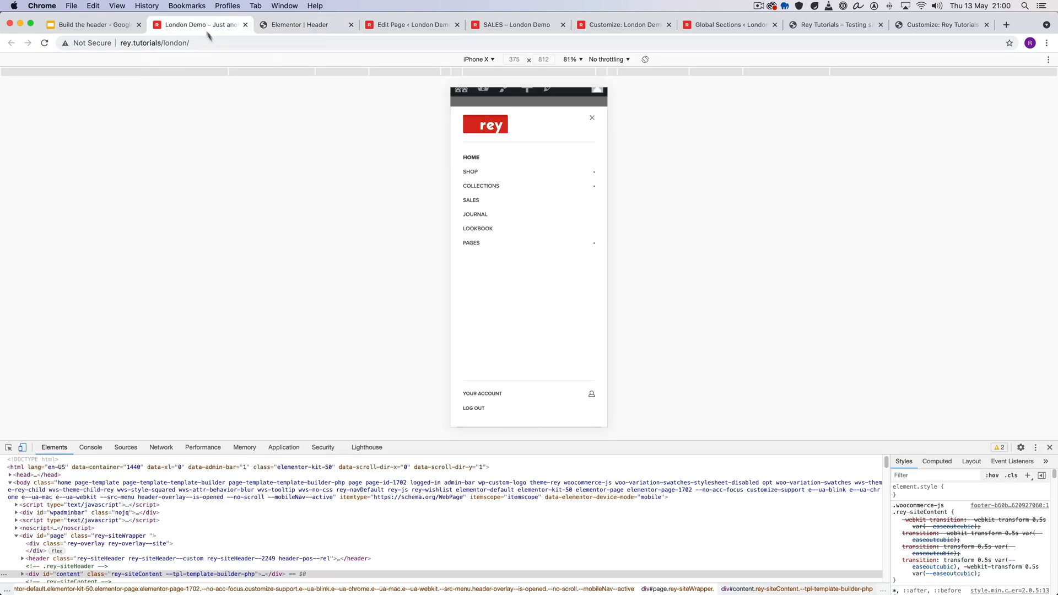
{"action": "left_click", "coordinate": [584, 115]}
{"action": "left_click", "coordinate": [527, 119]}
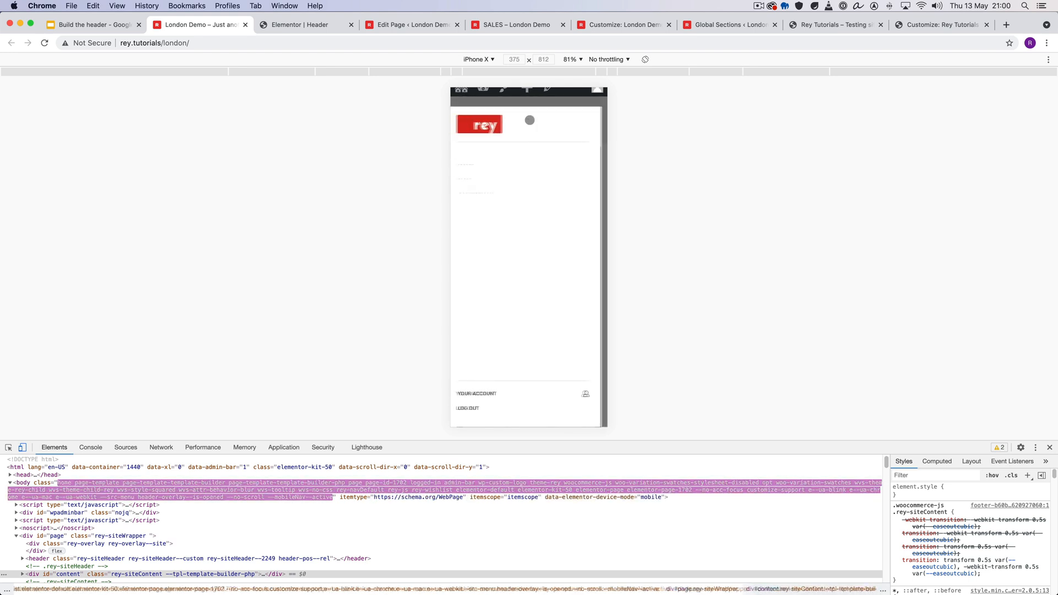
- In the Elementor Header section, set the navigation's mobile menu source to Quicklinks and update the header
{"action": "left_click", "coordinate": [301, 24]}
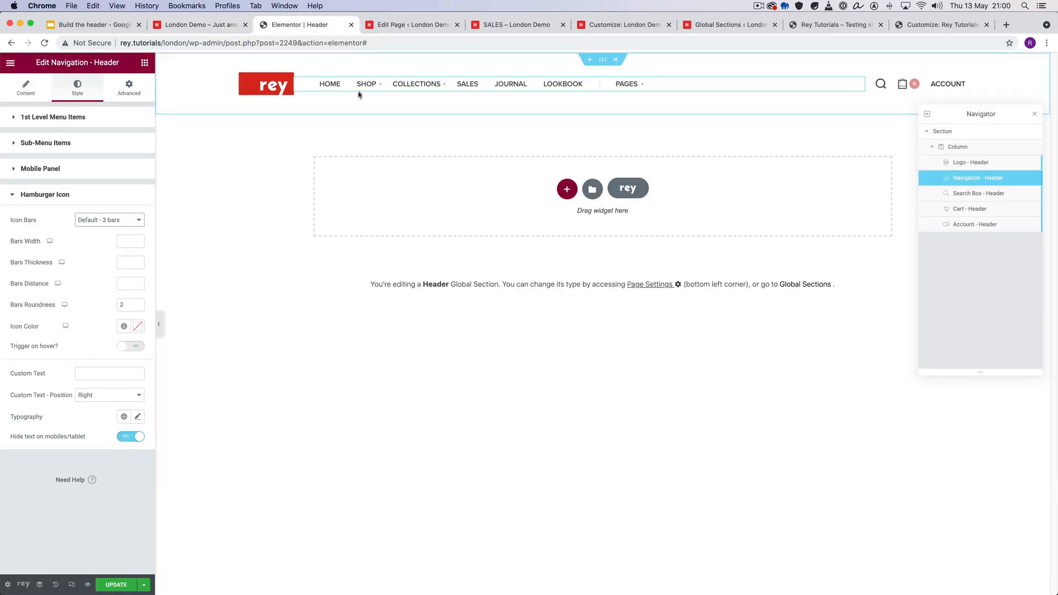
{"action": "left_click", "coordinate": [25, 88]}
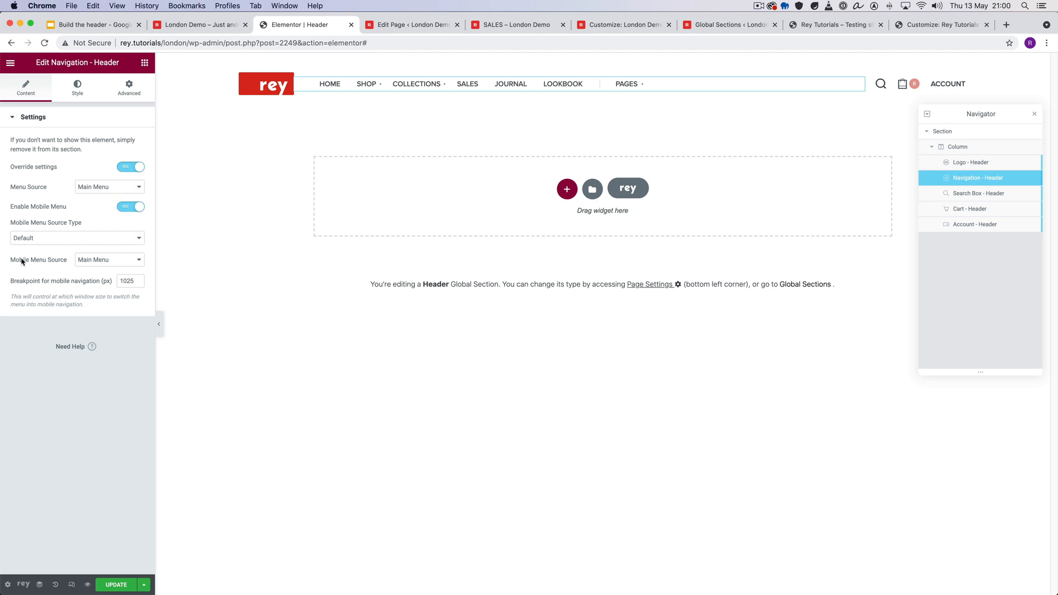
{"action": "left_click", "coordinate": [107, 265]}
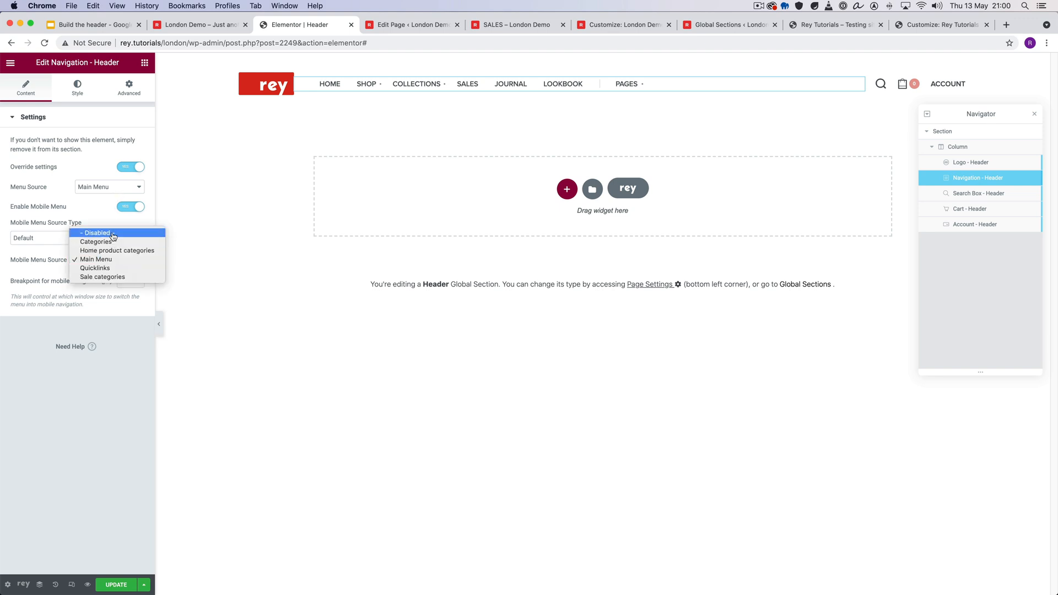
{"action": "left_click", "coordinate": [109, 268]}
{"action": "left_click", "coordinate": [117, 585]}
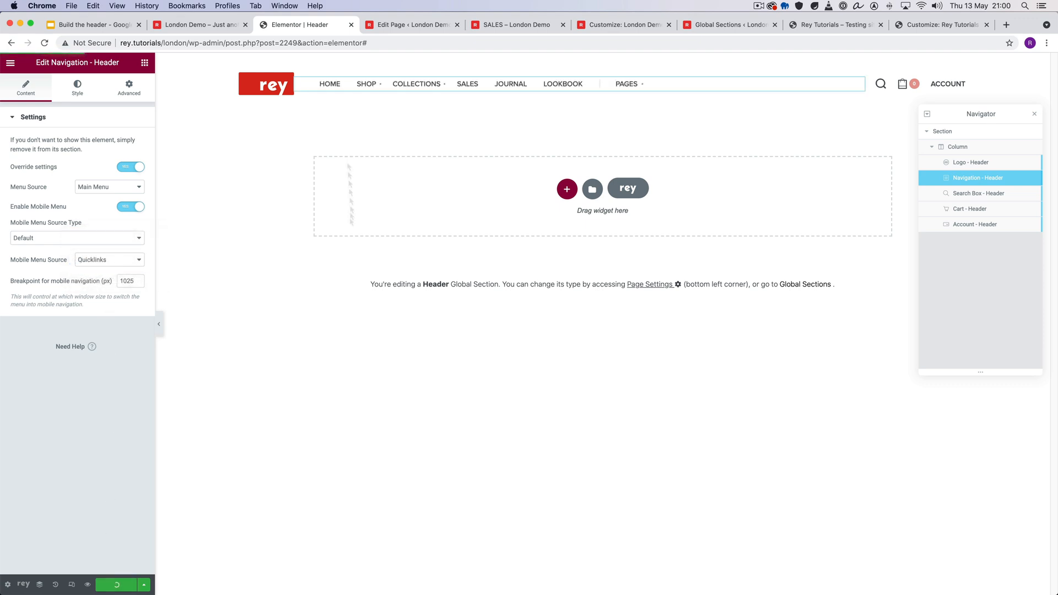
- Reload the emulated London Demo page, open the mobile menu to check its items, and close it
{"action": "left_click", "coordinate": [202, 25]}
{"action": "right_click", "coordinate": [520, 300]}
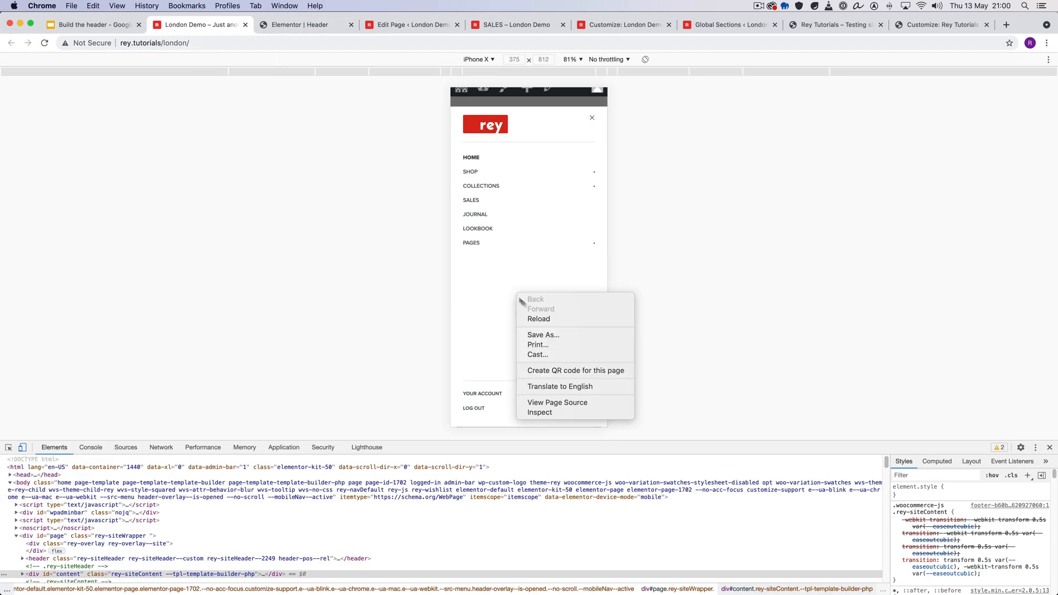
{"action": "left_click", "coordinate": [553, 319]}
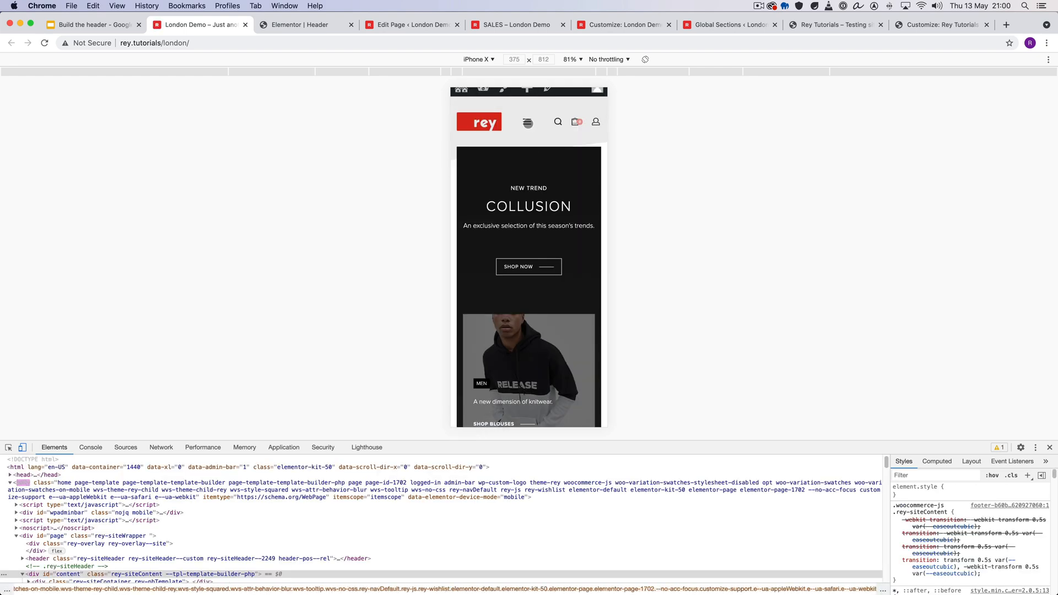
{"action": "left_click", "coordinate": [529, 123]}
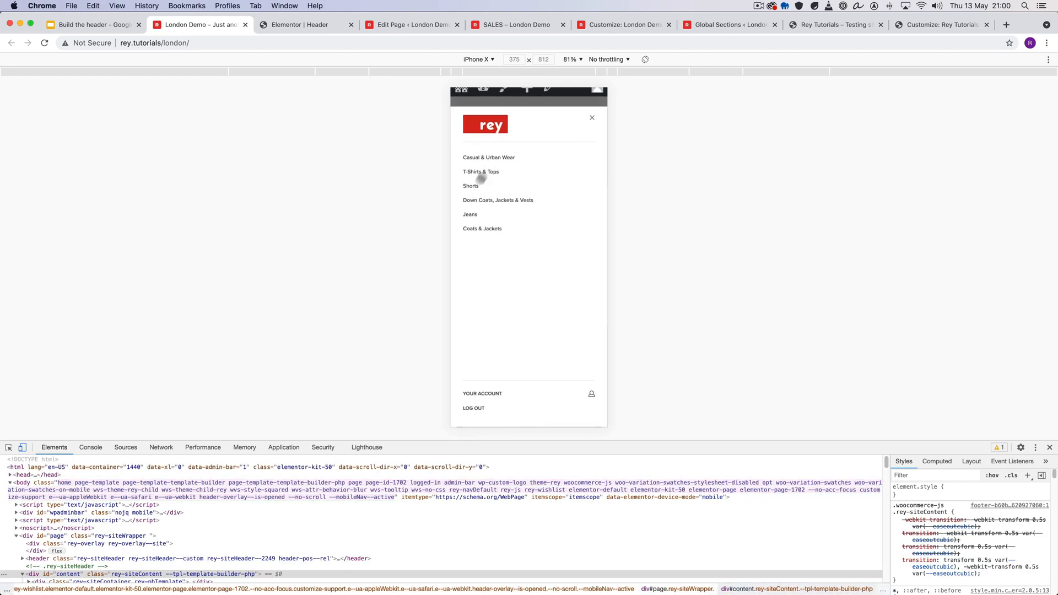
{"action": "left_click", "coordinate": [592, 118]}
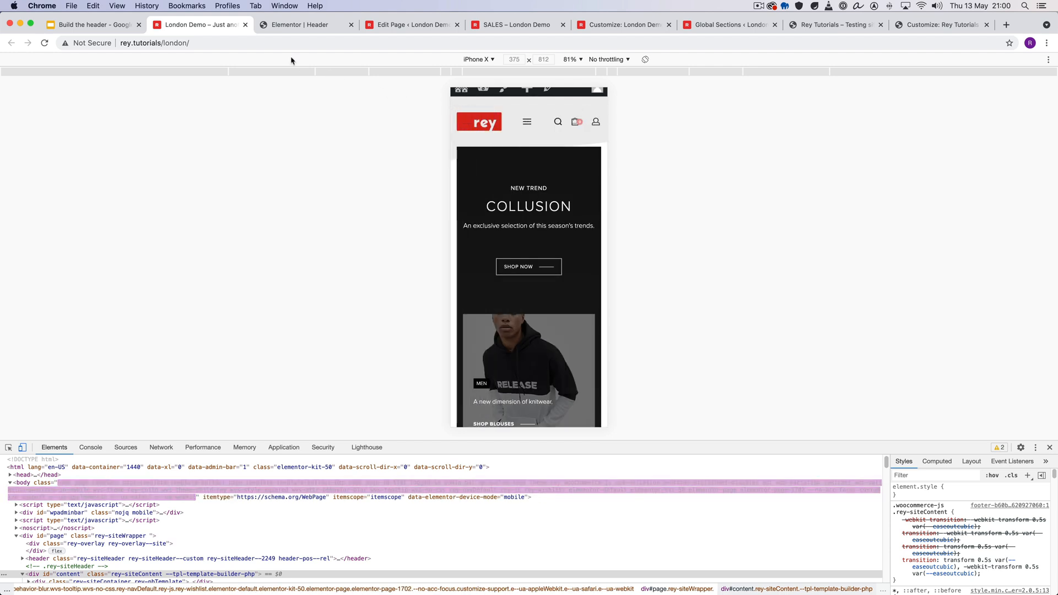
- In the Elementor Header section, set the navigation's mobile menu source type to Off-Canvas Global Section and update the header
{"action": "left_click", "coordinate": [298, 25]}
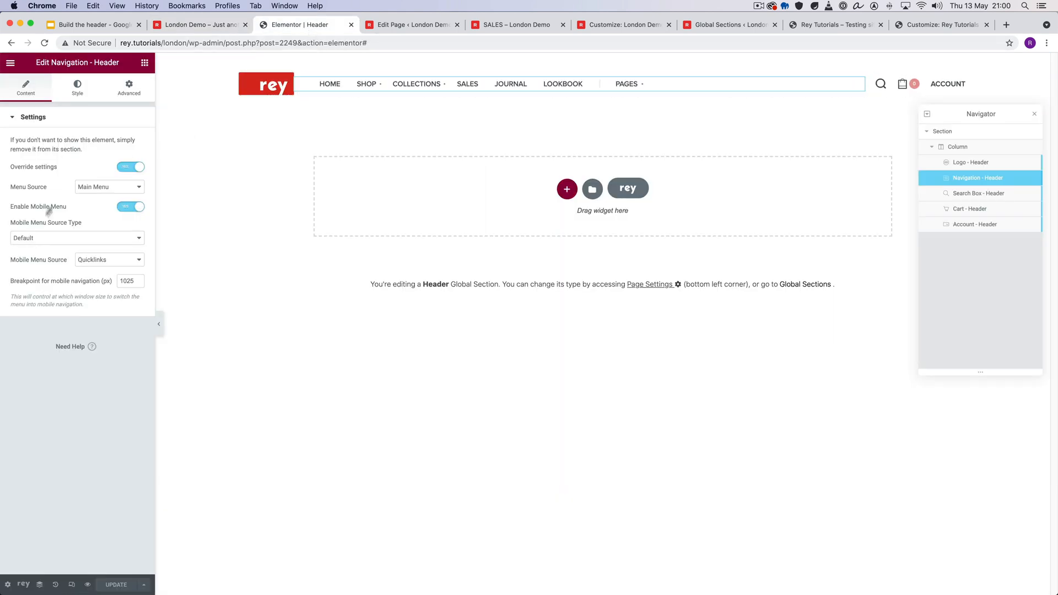
{"action": "left_click_drag", "start_coordinate": [17, 224], "coordinate": [61, 223]}
{"action": "left_click", "coordinate": [79, 224]}
{"action": "left_click", "coordinate": [73, 237]}
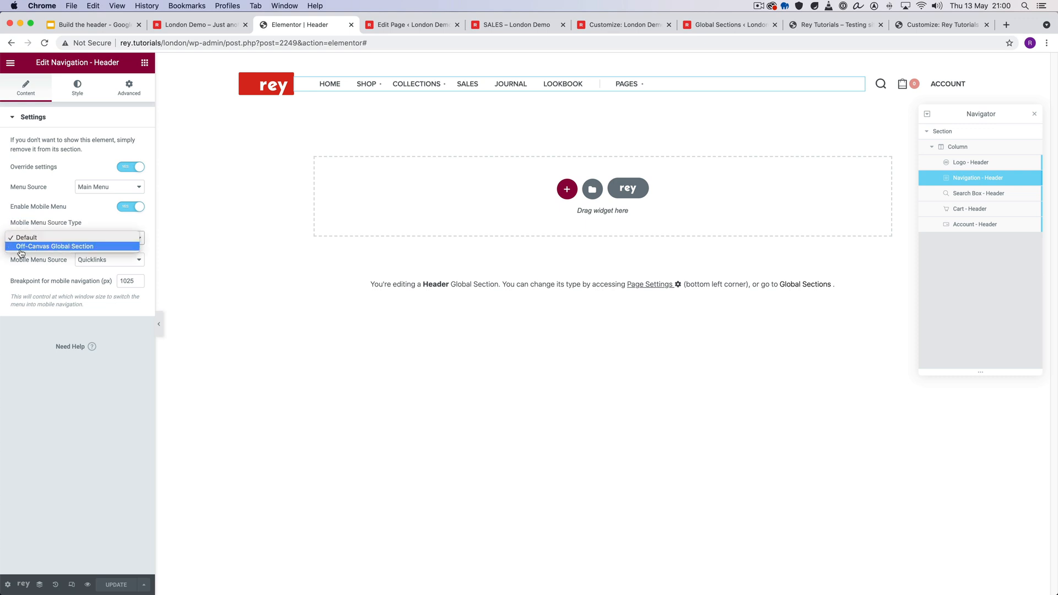
{"action": "left_click", "coordinate": [63, 247]}
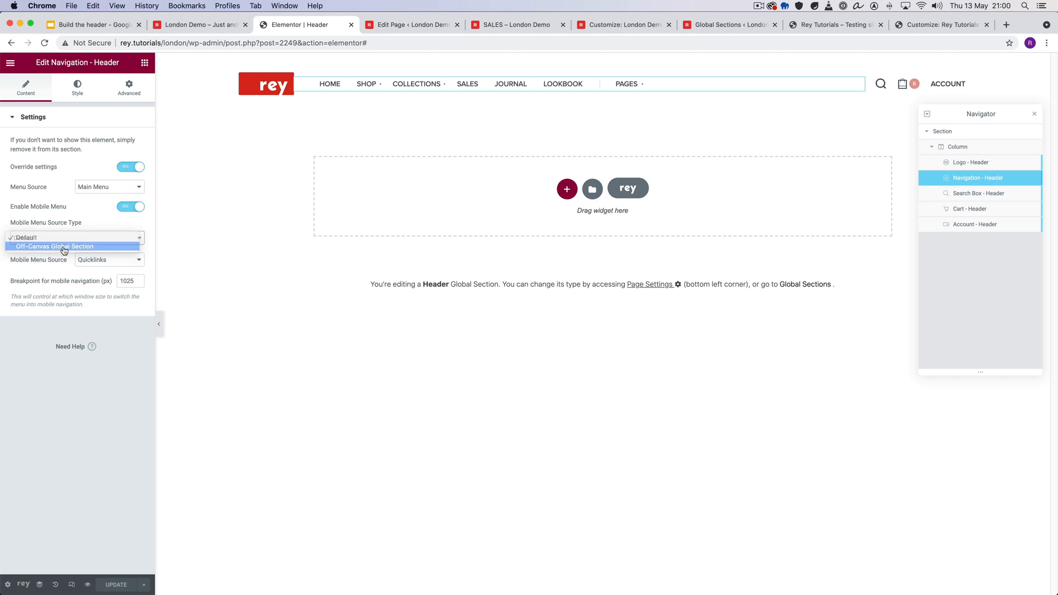
{"action": "left_click", "coordinate": [58, 274]}
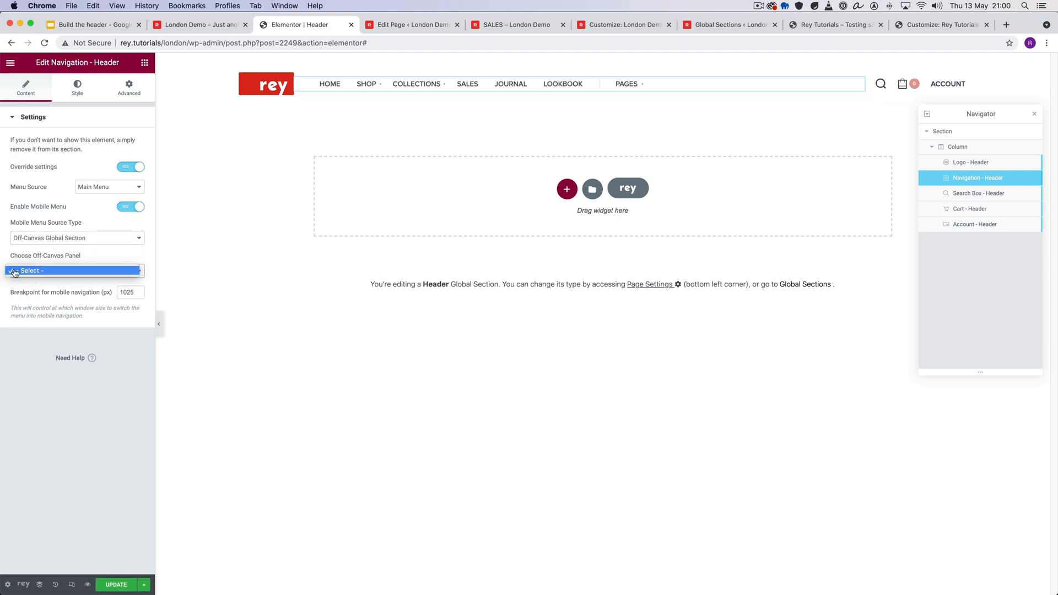
{"action": "left_click", "coordinate": [73, 276]}
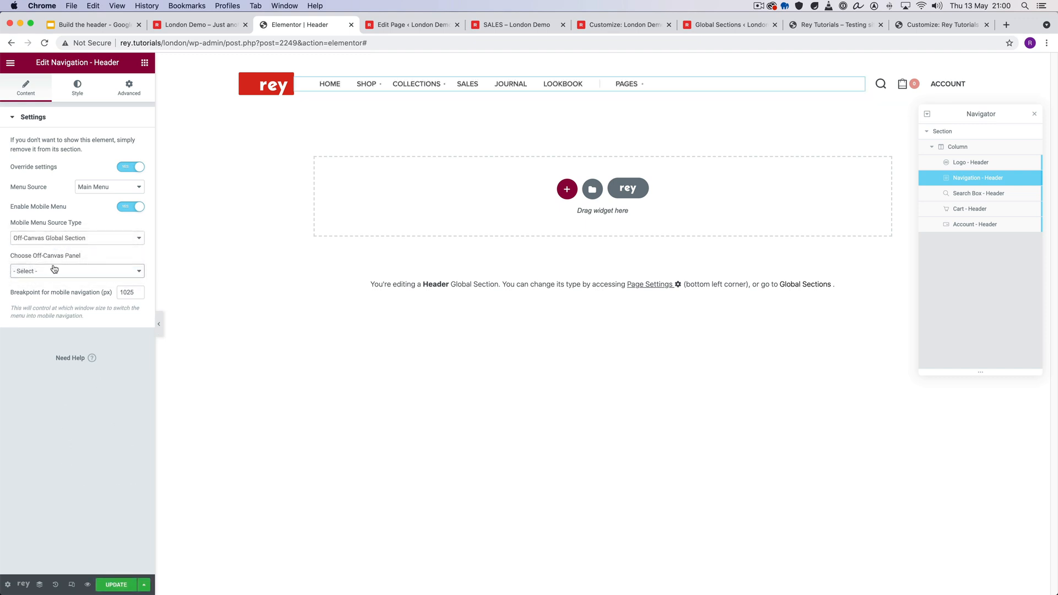
{"action": "left_click", "coordinate": [112, 583]}
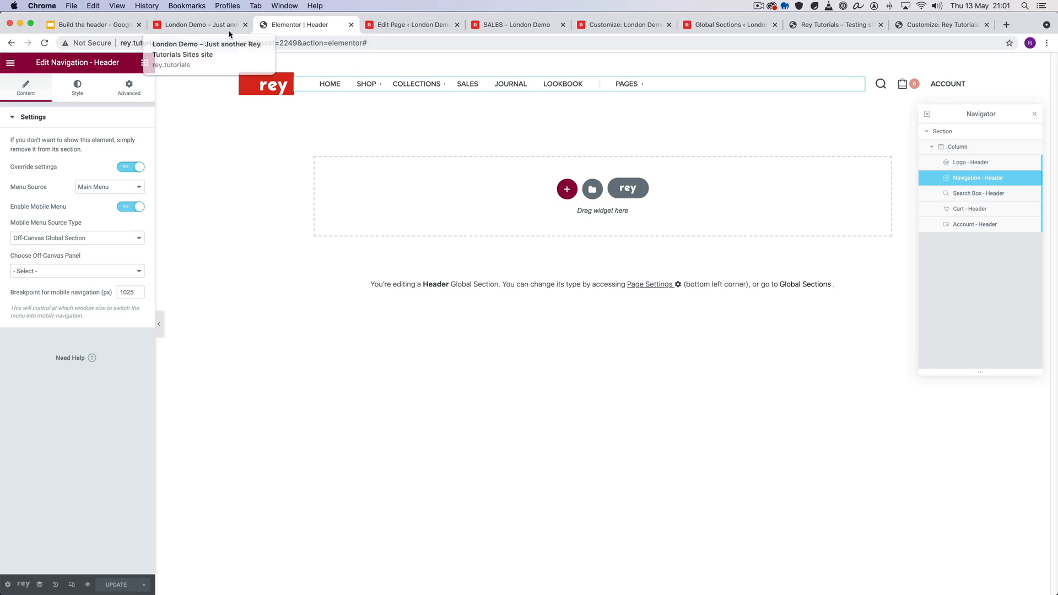
- Create a global section titled "Custom offcanvas menu" with the type Off-Canvas Panel and publish it
{"action": "left_click", "coordinate": [40, 585]}
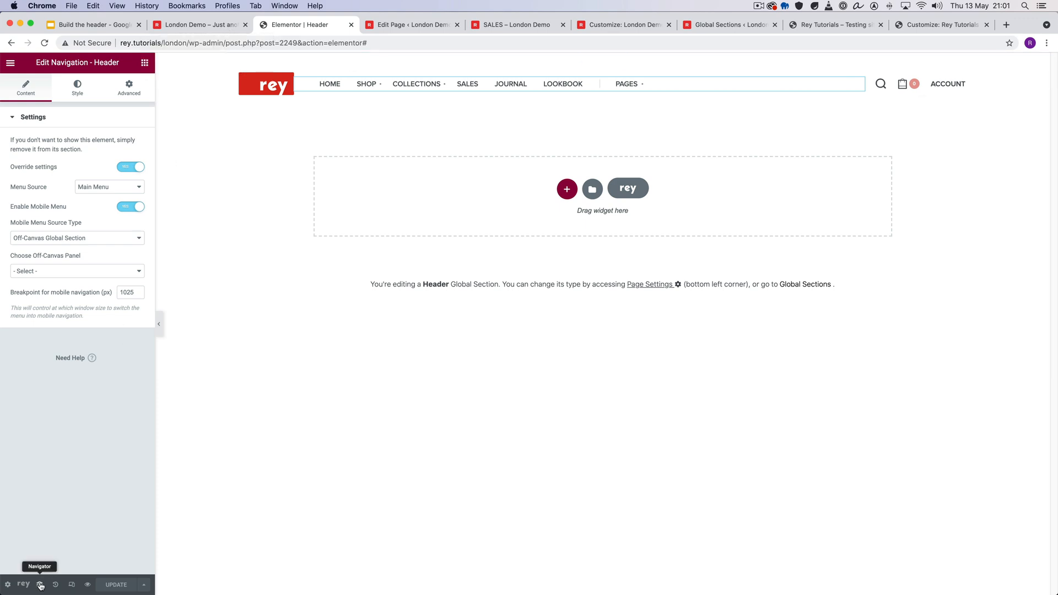
{"action": "left_click", "coordinate": [23, 585]}
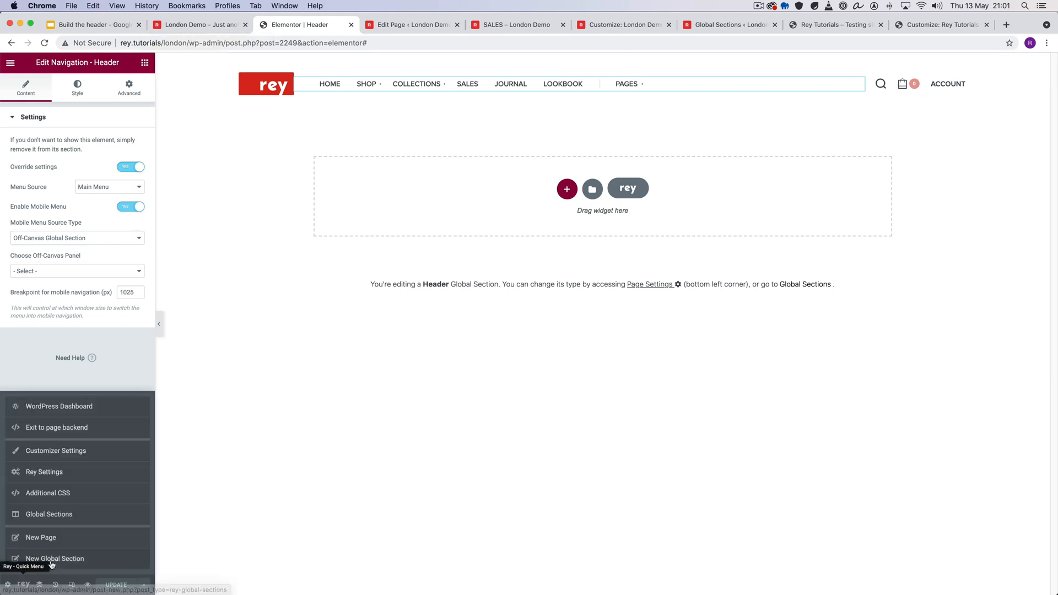
{"action": "left_click", "coordinate": [103, 558], "text": "super"}
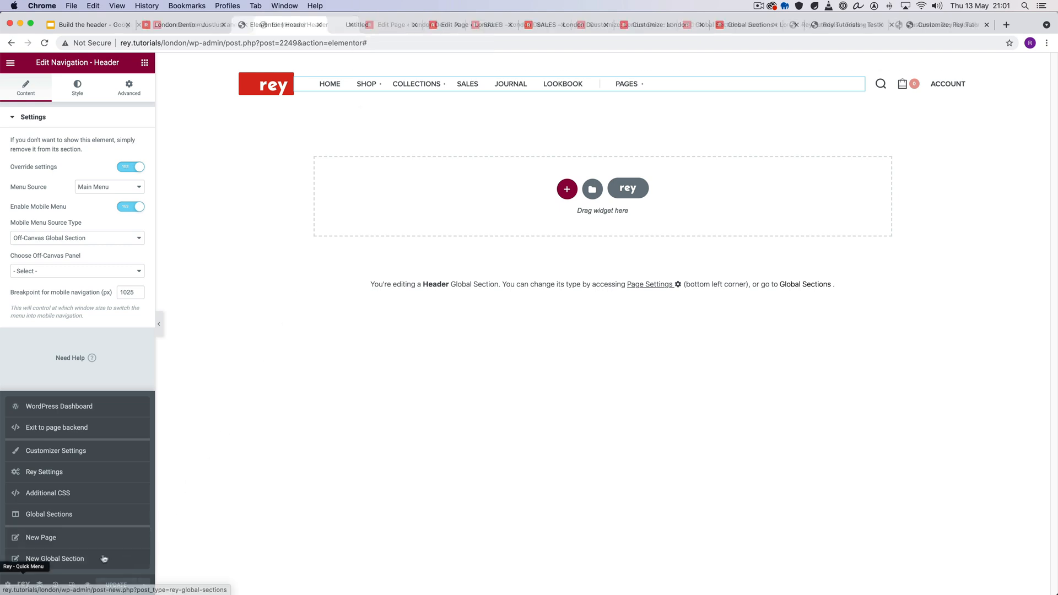
{"action": "left_click", "coordinate": [366, 25]}
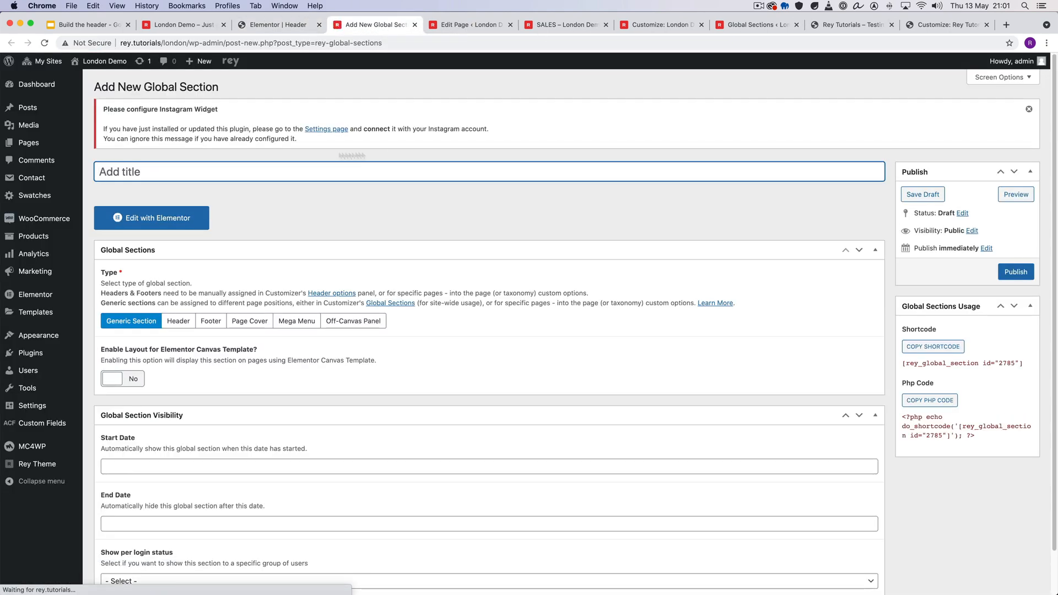
{"action": "type", "text": "Custom"}
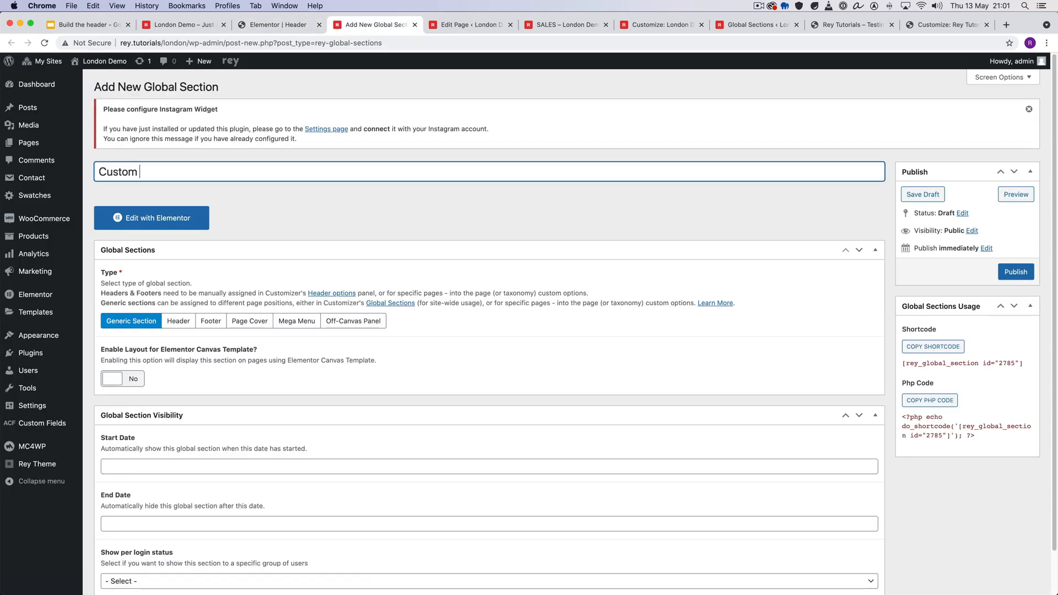
{"action": "type", "text": " offcanvas men"}
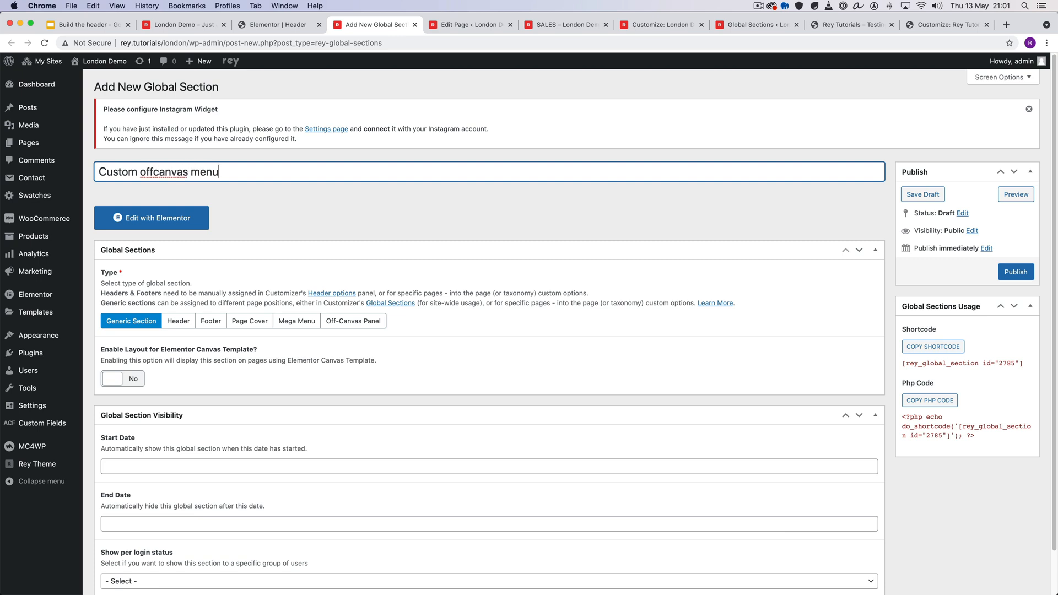
{"action": "type", "text": "u"}
{"action": "left_click", "coordinate": [352, 321]}
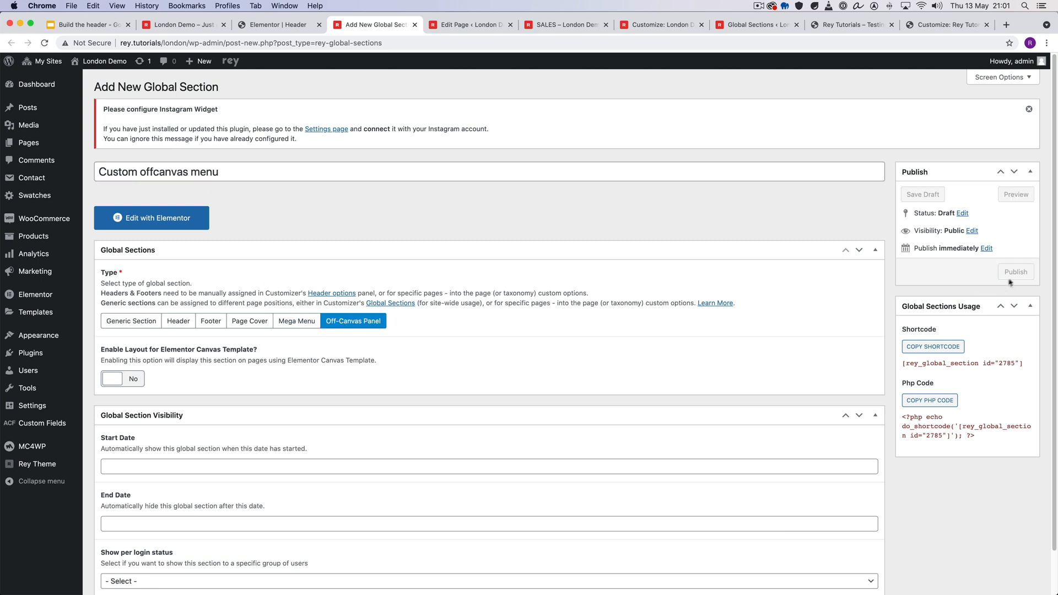
{"action": "left_click", "coordinate": [1015, 273]}
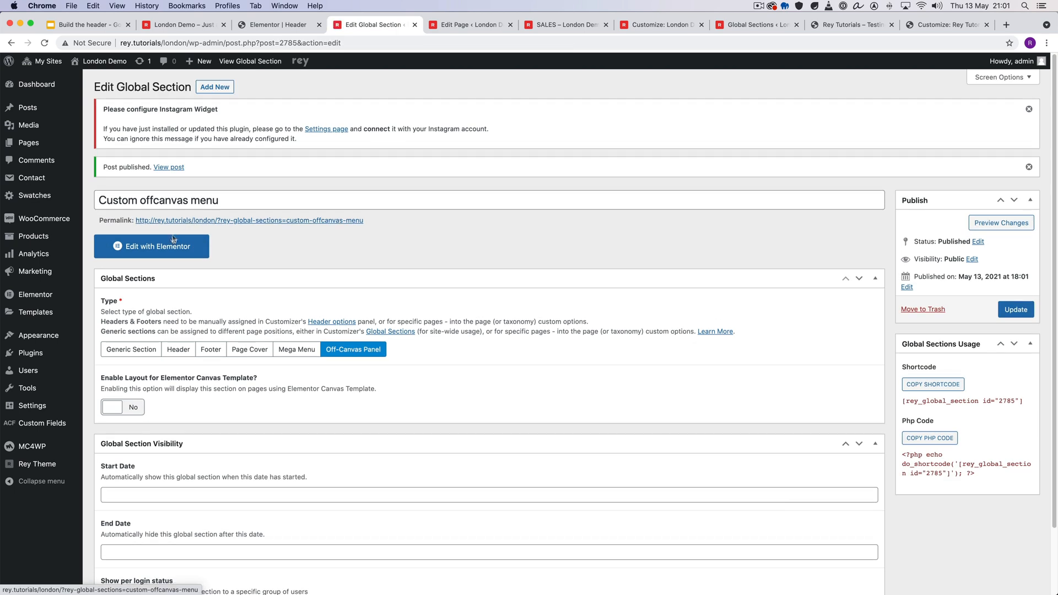
- Open the Custom offcanvas menu section in the Elementor editor and bring up its page settings
{"action": "left_click", "coordinate": [170, 243]}
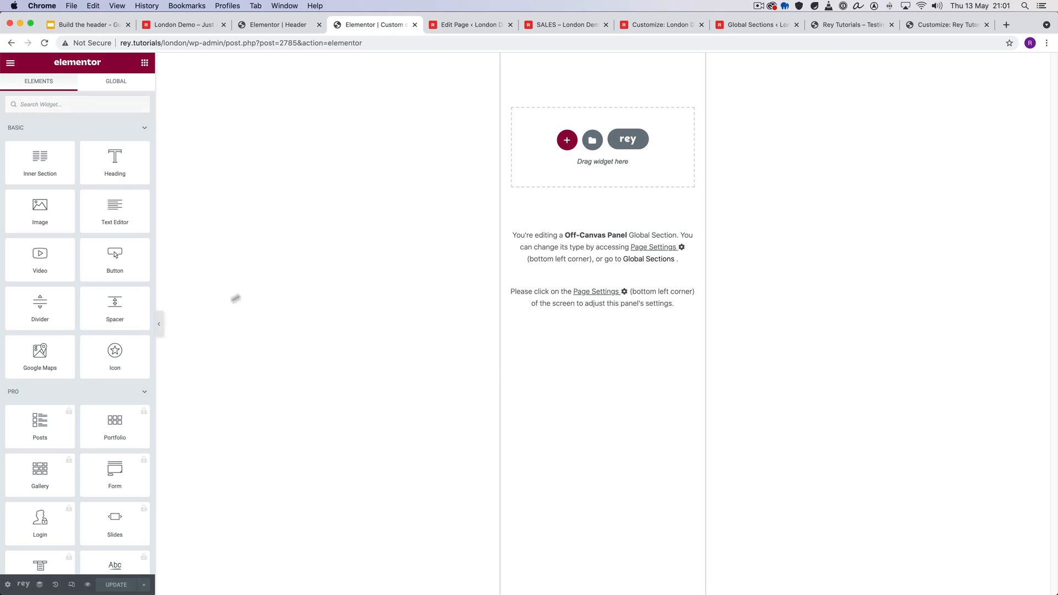
{"action": "left_click", "coordinate": [7, 585]}
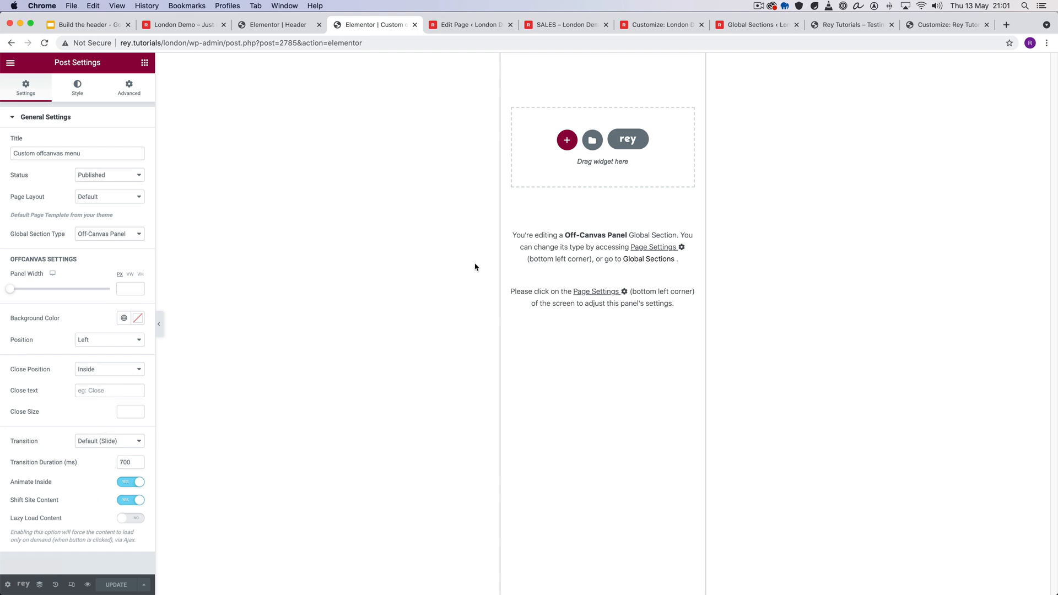
- Insert the Offcanvas Menu template from the Miscellaneous sections of the Rey library into the empty off-canvas panel
{"action": "left_click", "coordinate": [628, 139]}
{"action": "mouse_move", "coordinate": [243, 152]}
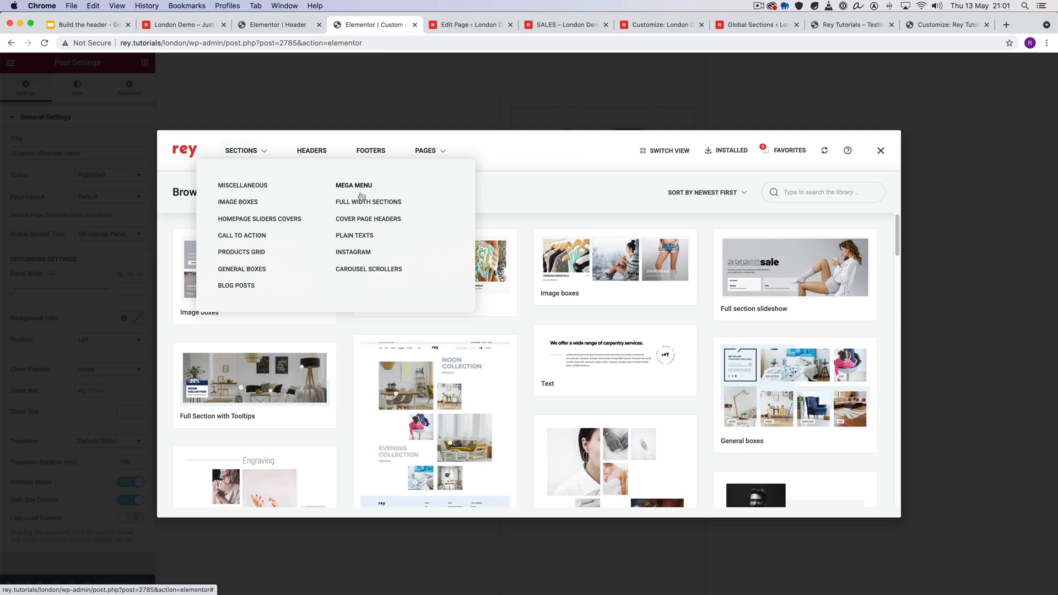
{"action": "mouse_move", "coordinate": [425, 154]}
{"action": "left_click", "coordinate": [276, 190]}
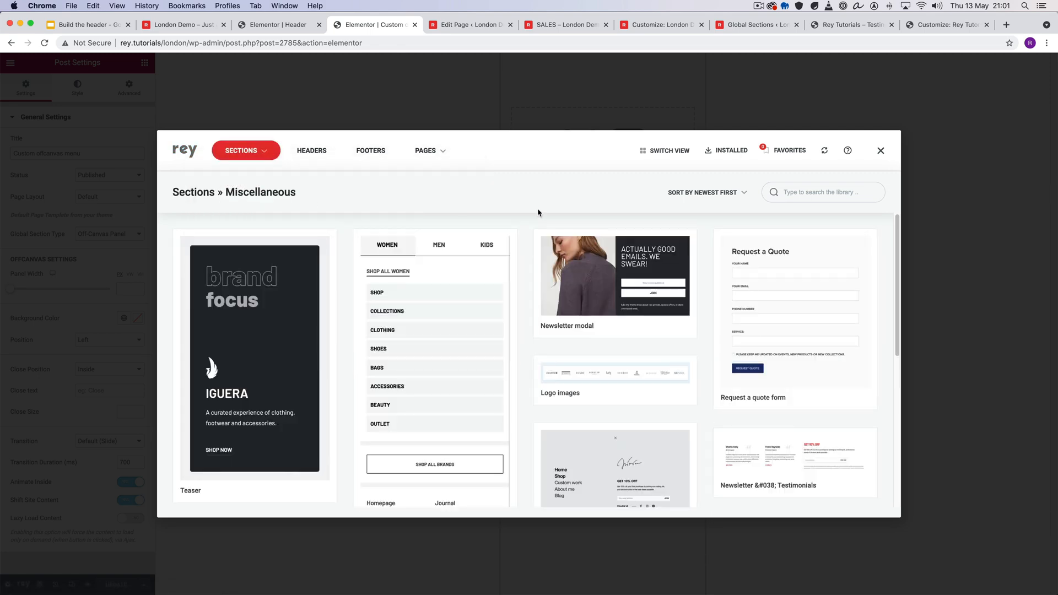
{"action": "scroll", "coordinate": [433, 281], "scroll_direction": "down", "scroll_amount": 10}
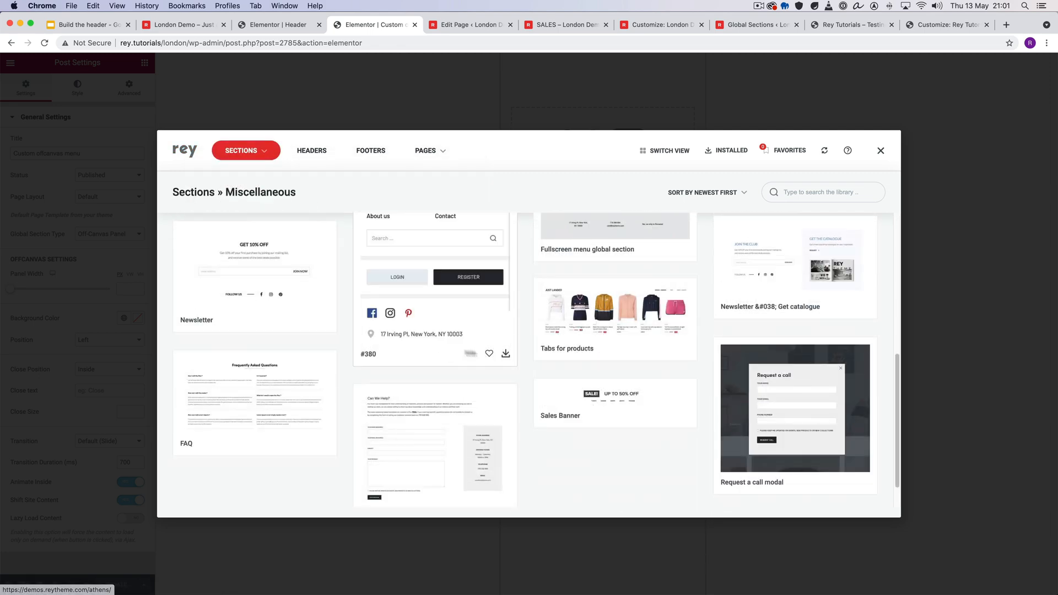
{"action": "left_click", "coordinate": [505, 353]}
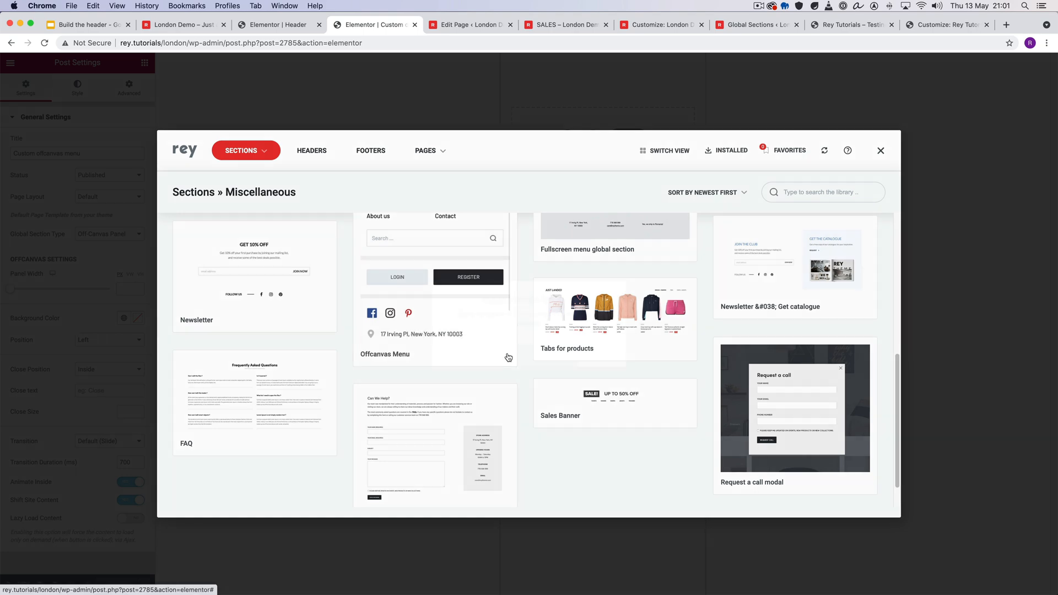
{"action": "left_click", "coordinate": [528, 356]}
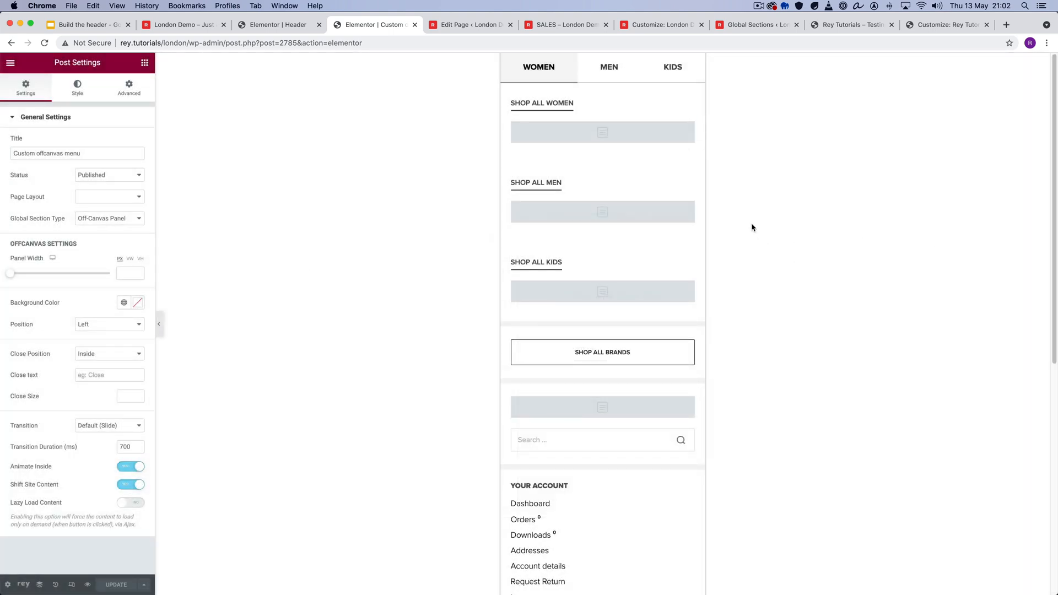
- Look over the imported menu with the Navigator open, checking the Toggle Boxes widget and the Tabs Settings of the section below it
{"action": "scroll", "coordinate": [653, 330], "scroll_direction": "down", "scroll_amount": 4}
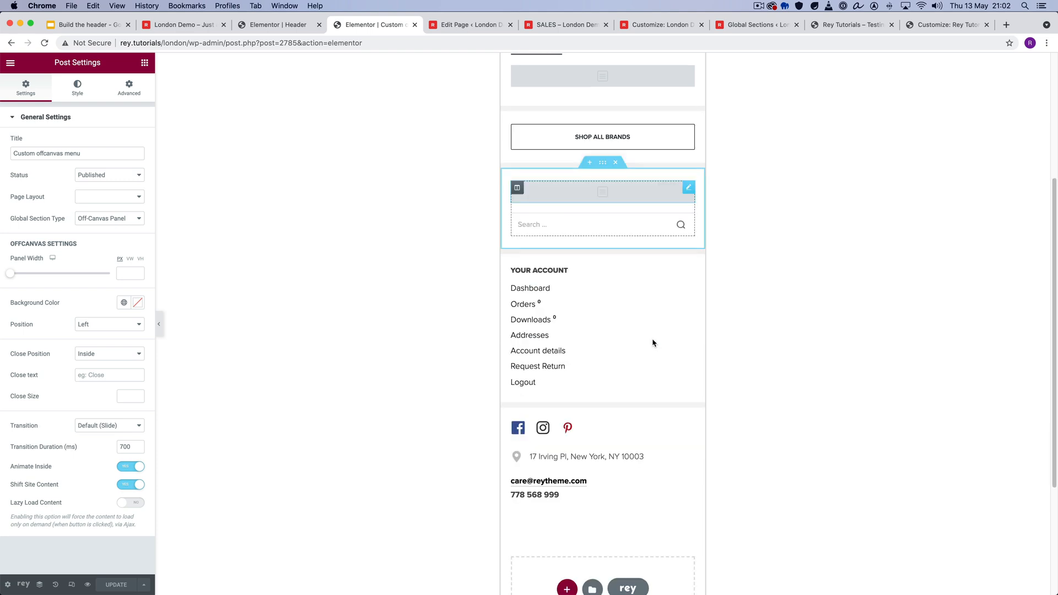
{"action": "scroll", "coordinate": [650, 352], "scroll_direction": "down", "scroll_amount": 5}
{"action": "scroll", "coordinate": [647, 365], "scroll_direction": "up", "scroll_amount": 8}
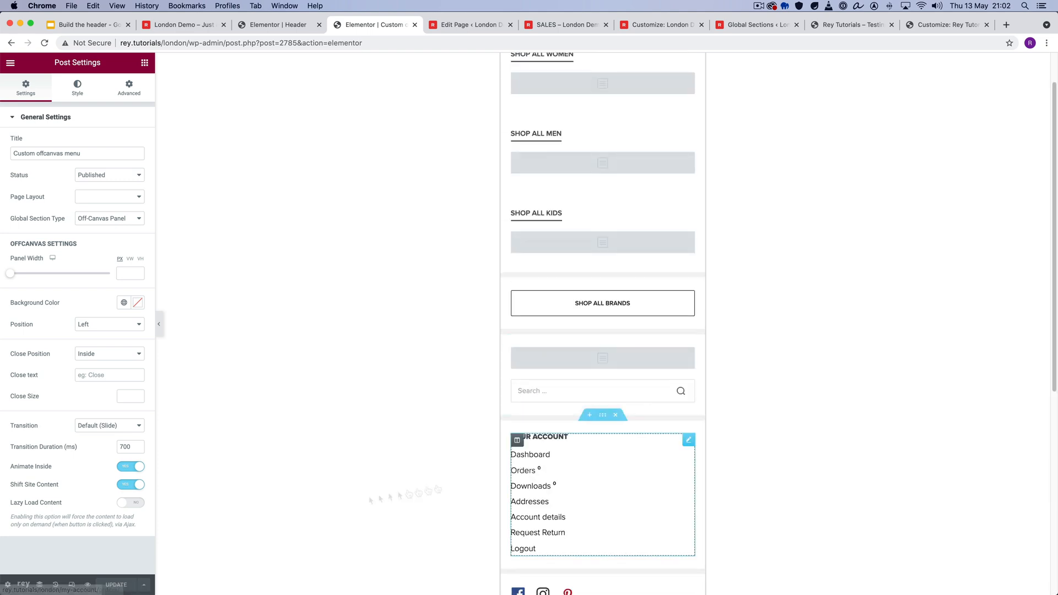
{"action": "left_click", "coordinate": [39, 585]}
{"action": "left_click", "coordinate": [963, 132]}
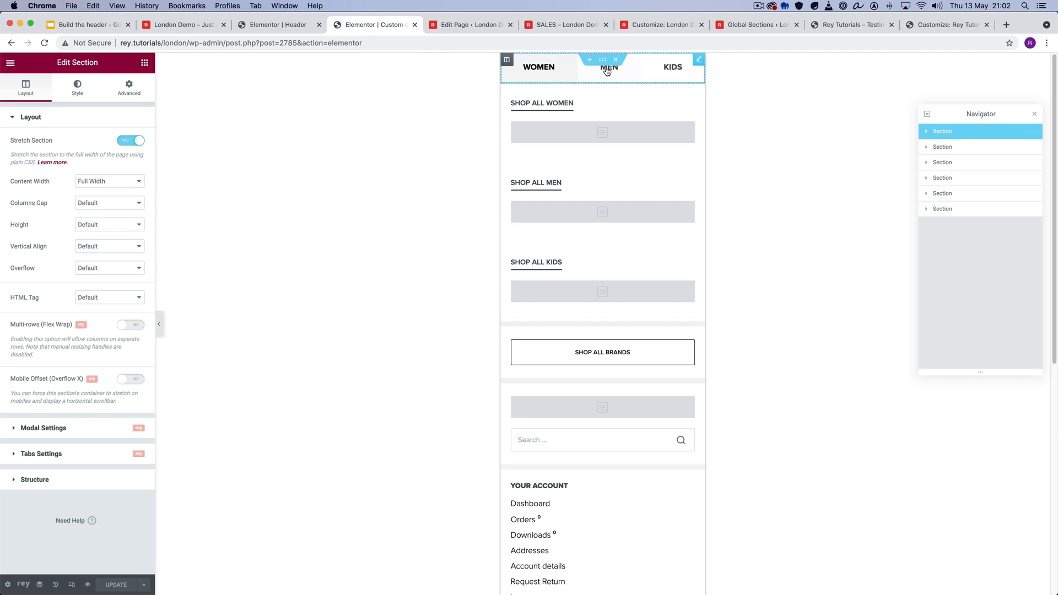
{"action": "left_click", "coordinate": [640, 69]}
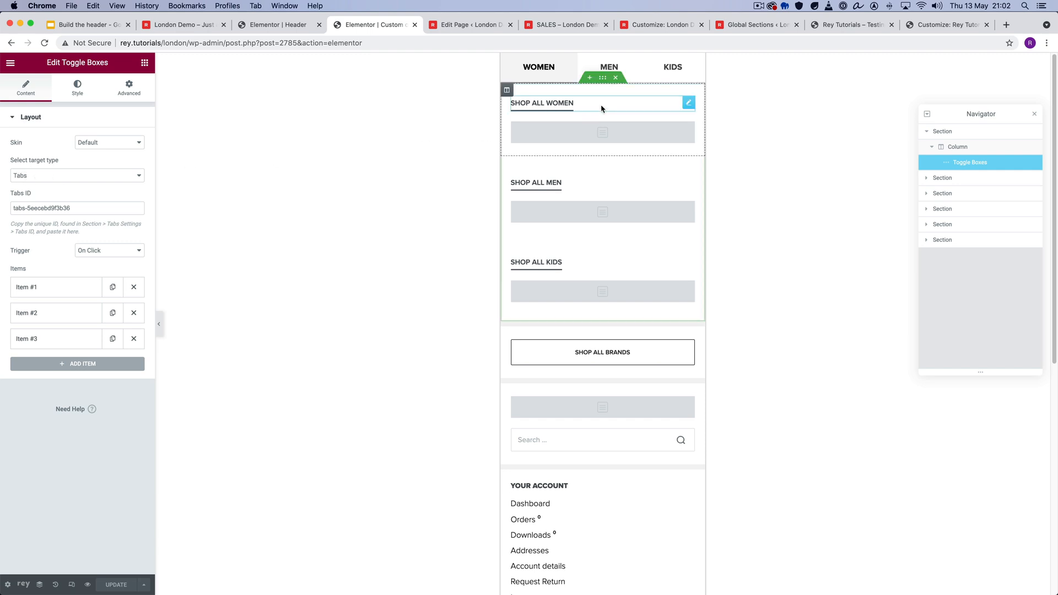
{"action": "left_click", "coordinate": [603, 79]}
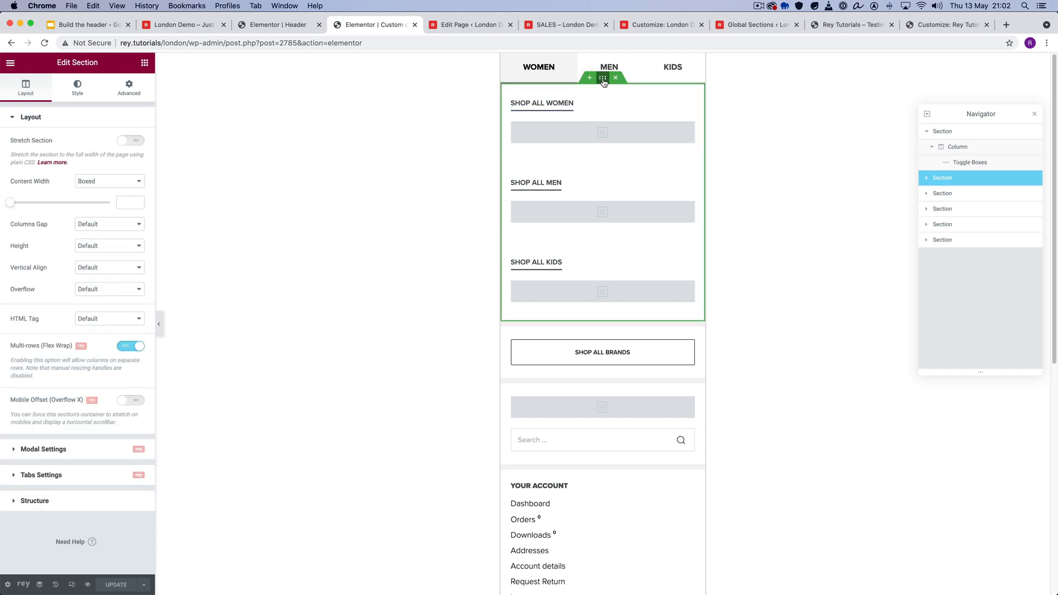
{"action": "left_click", "coordinate": [72, 476]}
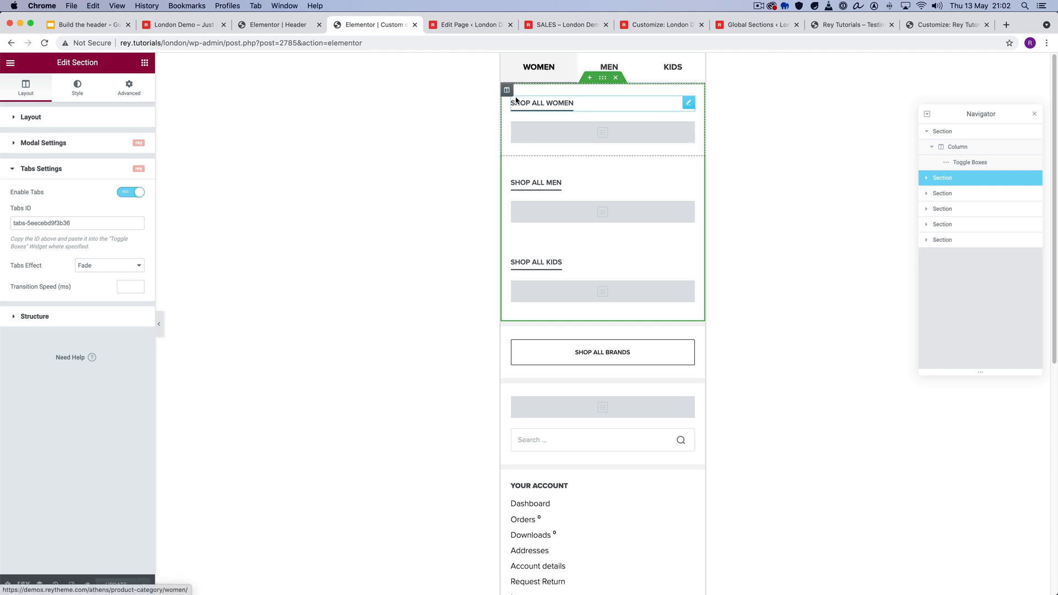
- Inspect the Shop All Women, Shop All Men and Shop All Kids columns of the tabbed section
{"action": "left_click", "coordinate": [507, 90]}
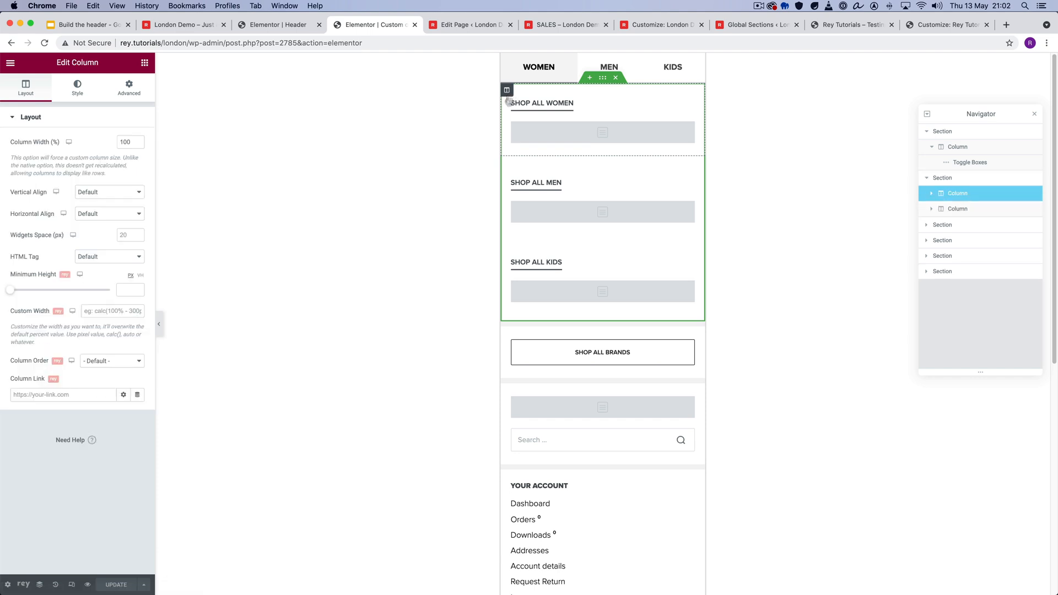
{"action": "left_click", "coordinate": [507, 169]}
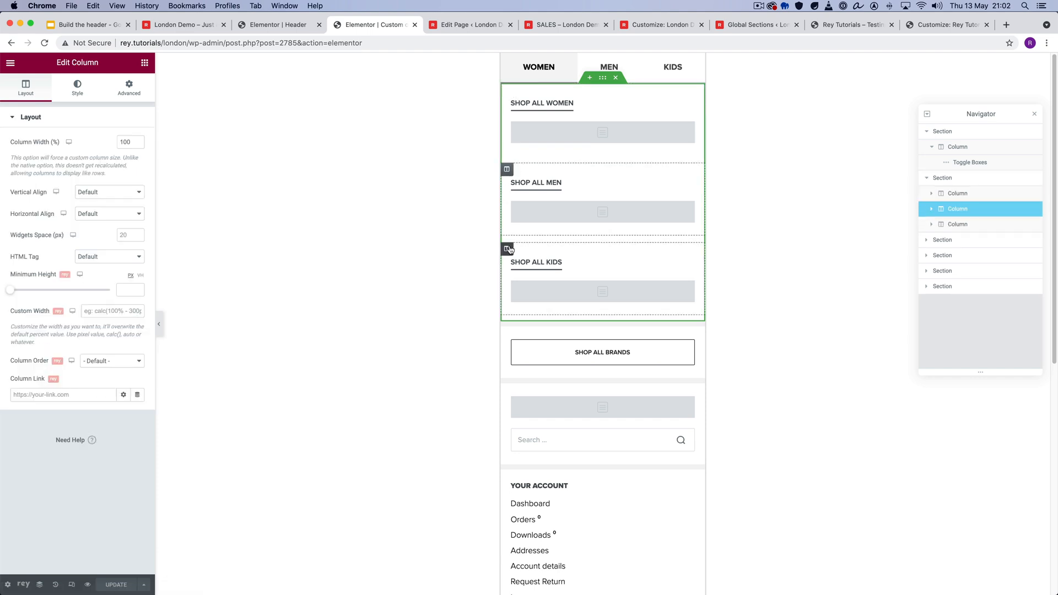
{"action": "left_click", "coordinate": [507, 248]}
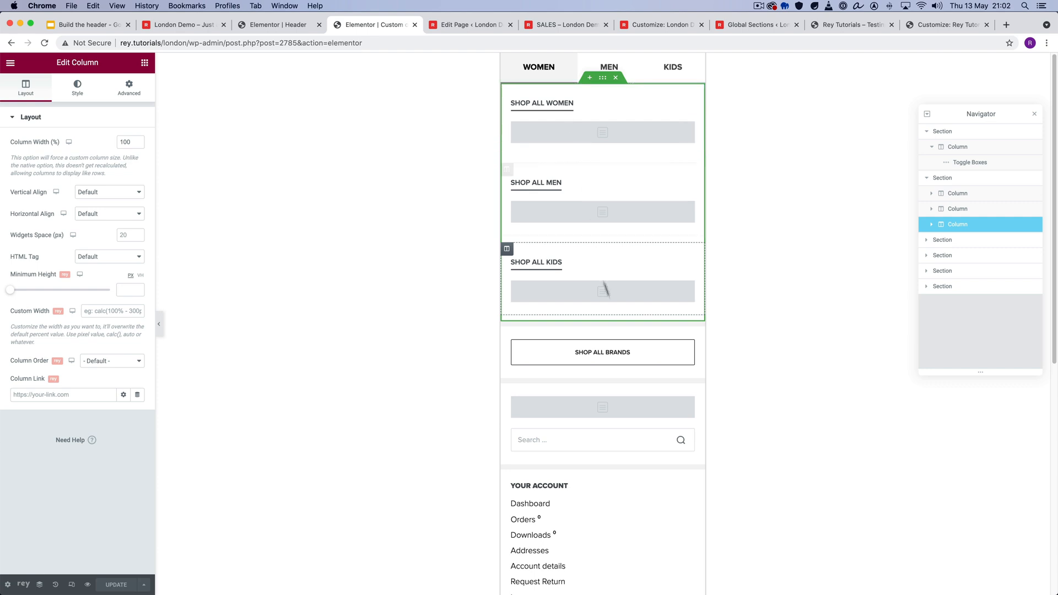
- Examine the settings of the Shop All Brands button, menu navigation, search form and account menu, including the account menu's skin options
{"action": "left_click", "coordinate": [632, 348]}
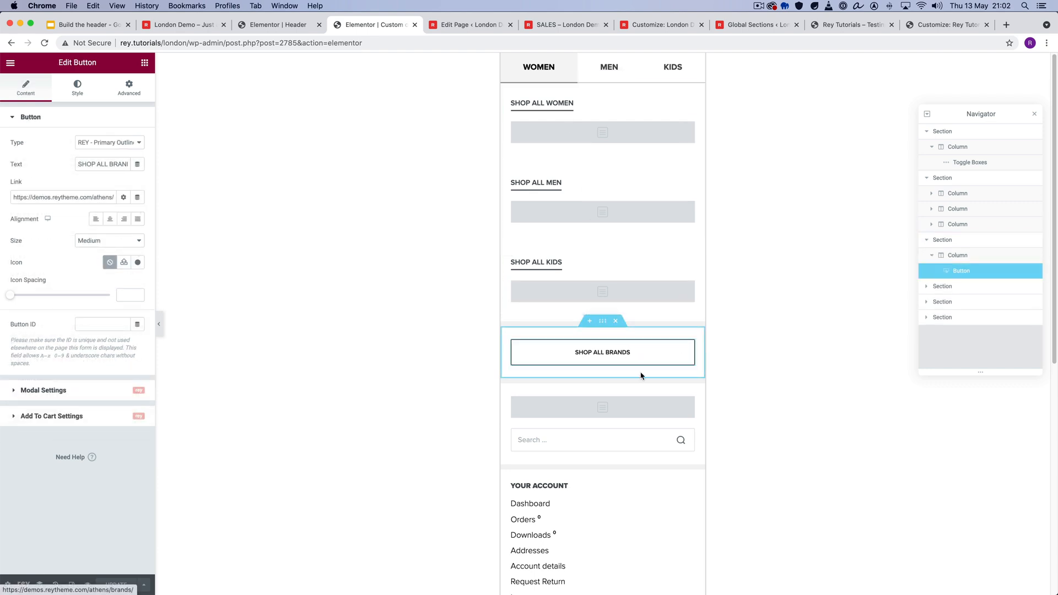
{"action": "left_click", "coordinate": [620, 405]}
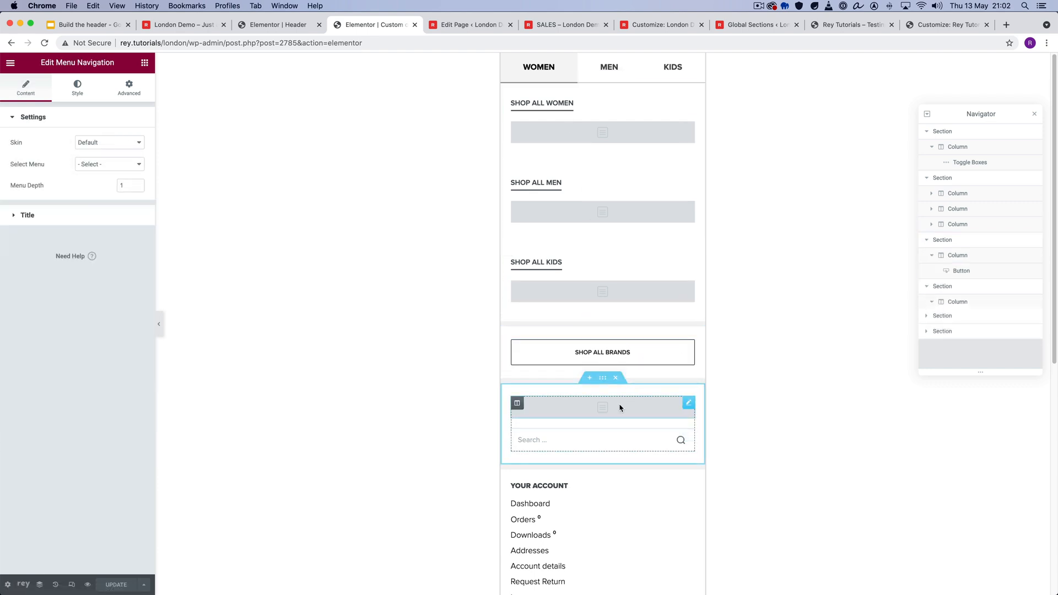
{"action": "scroll", "coordinate": [618, 356], "scroll_direction": "down", "scroll_amount": 3}
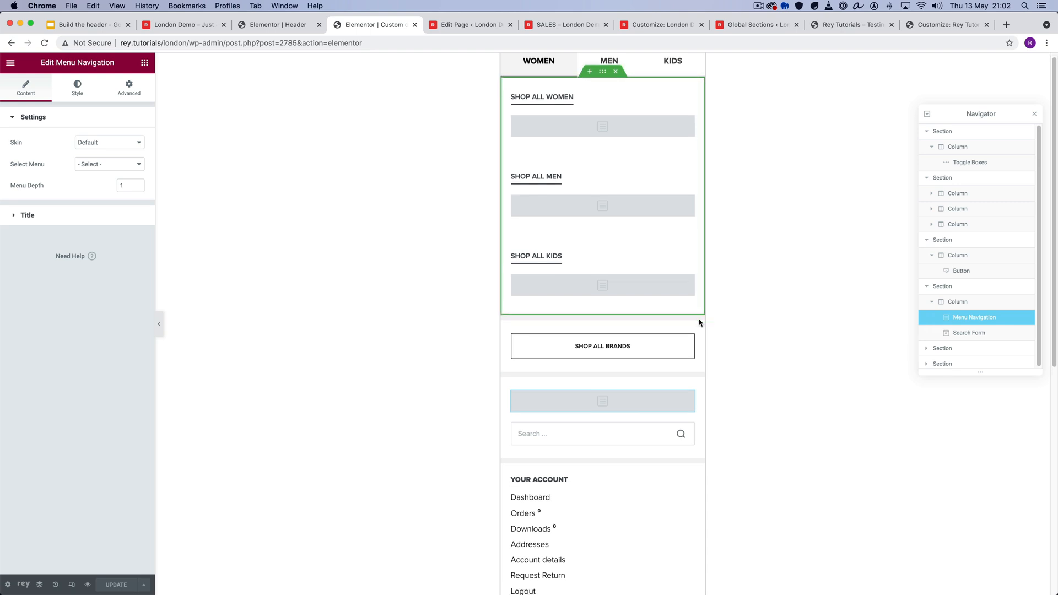
{"action": "left_click", "coordinate": [618, 356]}
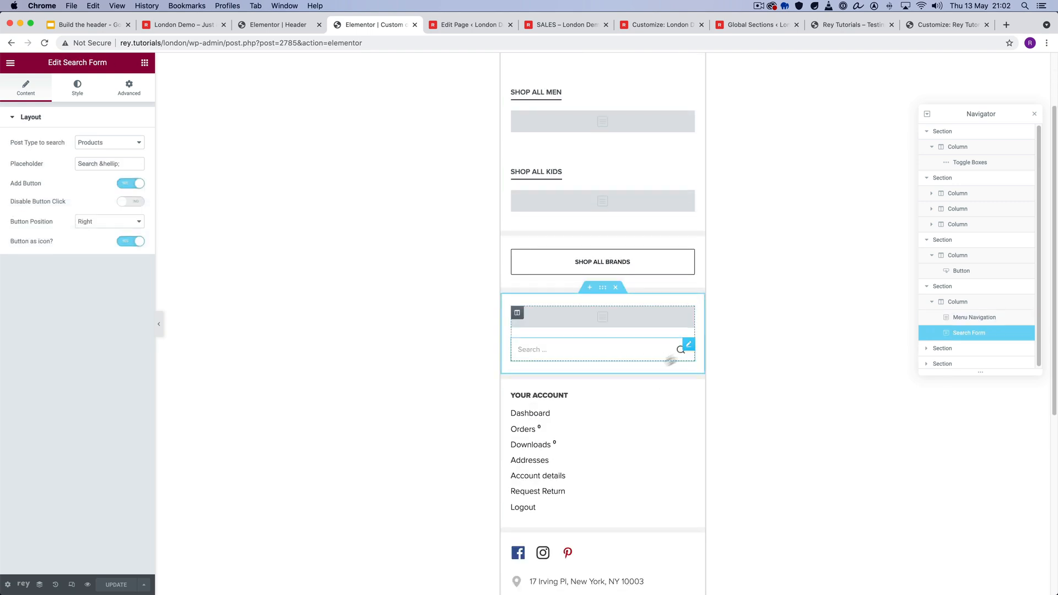
{"action": "scroll", "coordinate": [606, 364], "scroll_direction": "down", "scroll_amount": 1}
{"action": "left_click", "coordinate": [621, 399]}
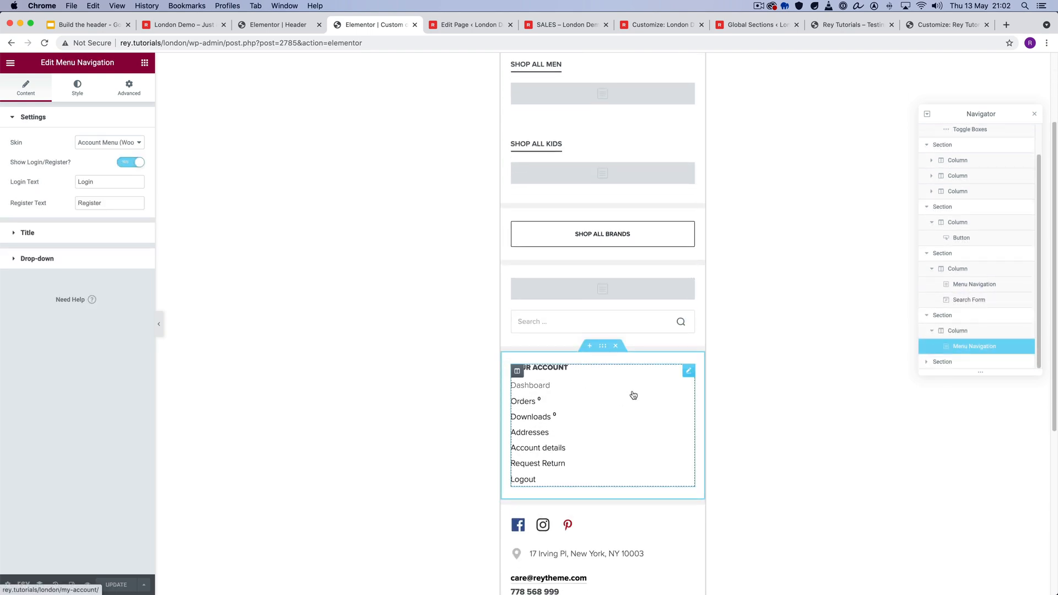
{"action": "left_click", "coordinate": [106, 145]}
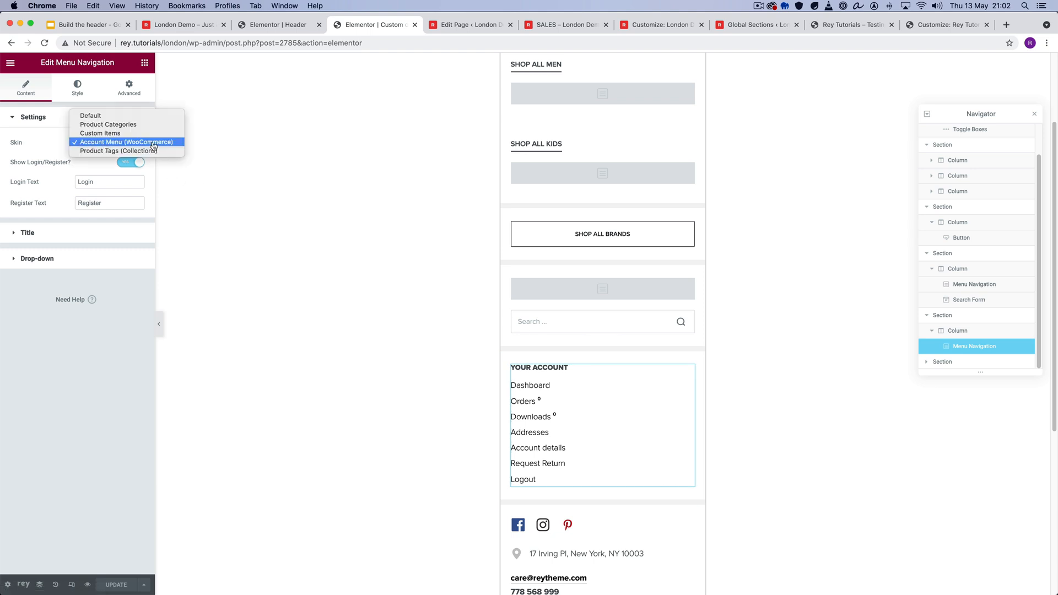
{"action": "left_click", "coordinate": [740, 313]}
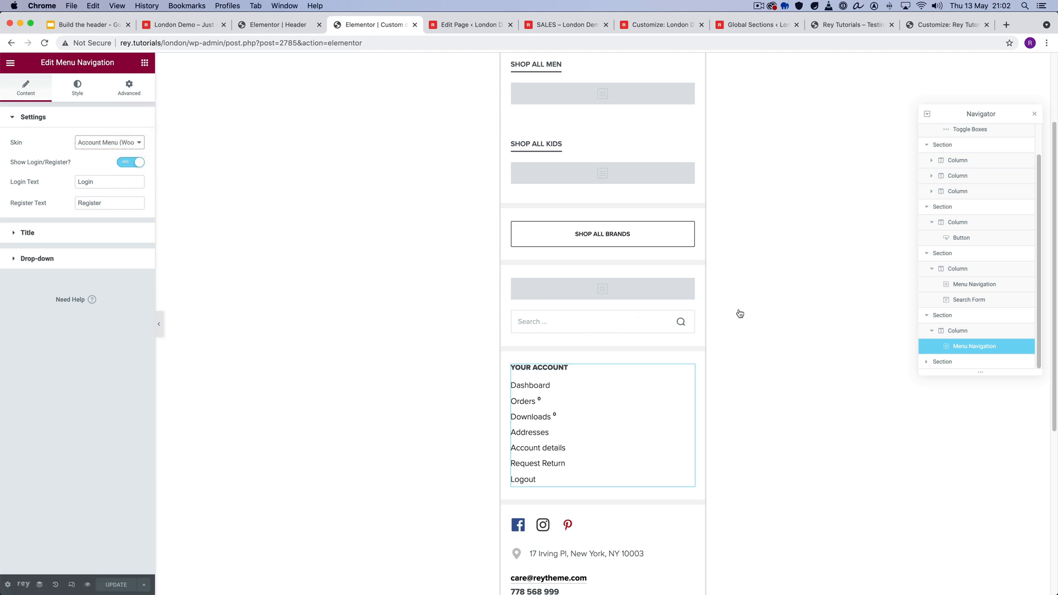
{"action": "scroll", "coordinate": [740, 313], "scroll_direction": "down", "scroll_amount": 5}
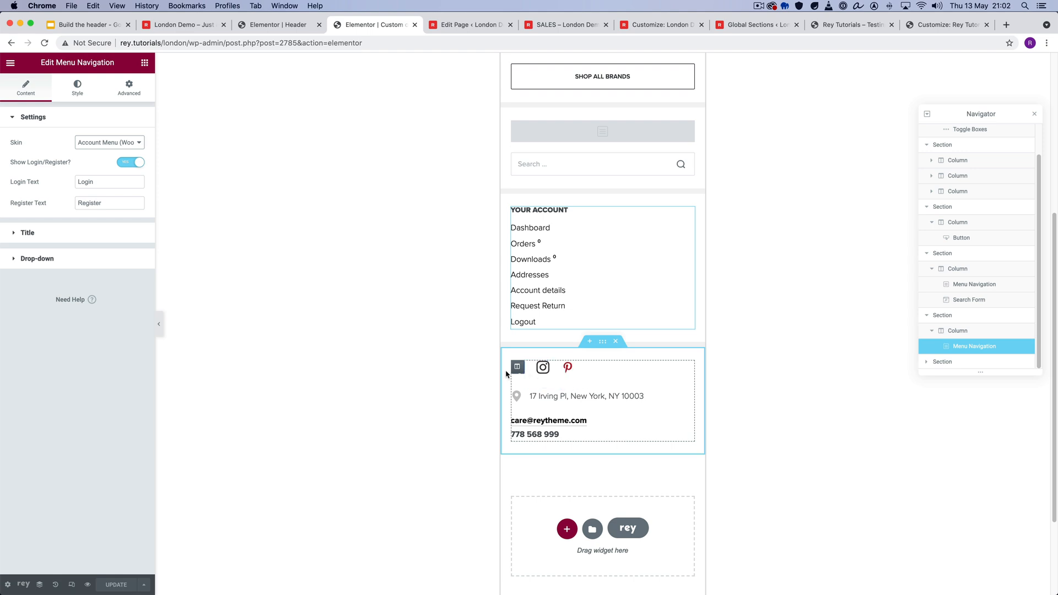
{"action": "scroll", "coordinate": [772, 368], "scroll_direction": "up", "scroll_amount": 8}
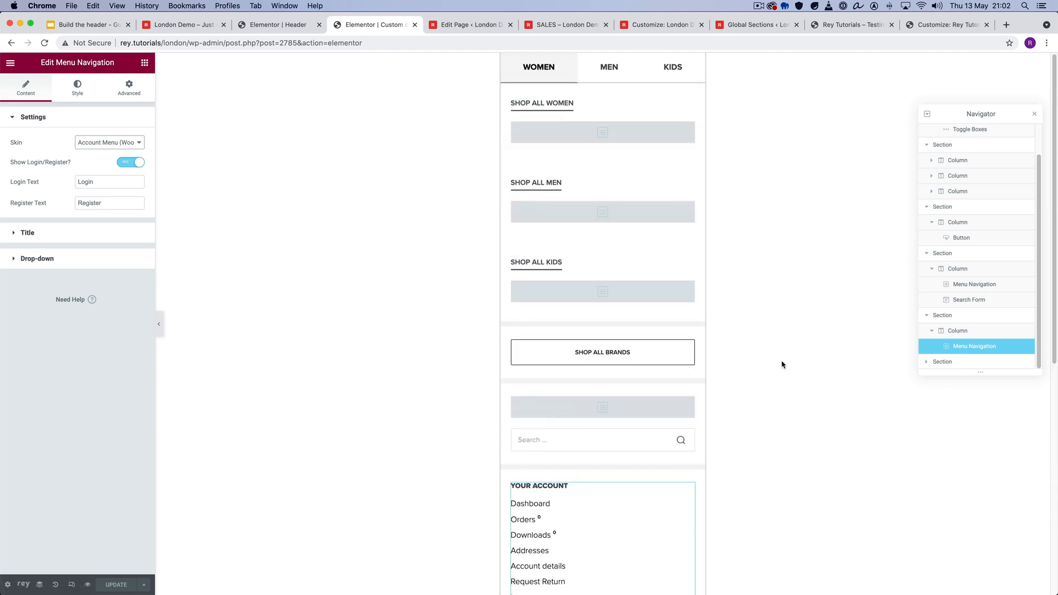
{"action": "left_click", "coordinate": [769, 332]}
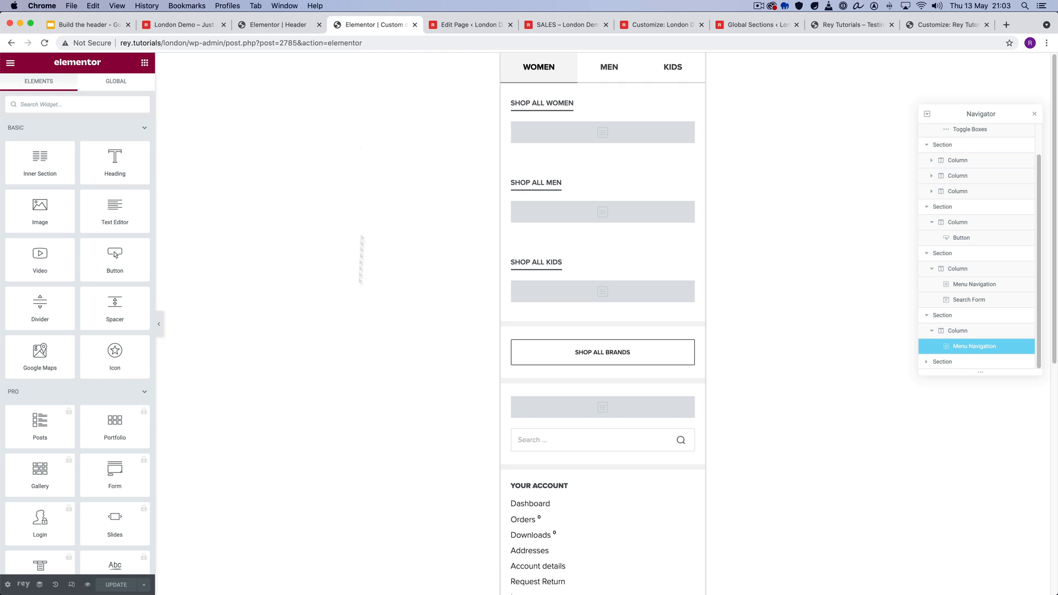
- Reload the Elementor Header editor, choose Custom offcanvas menu as the navigation's off-canvas panel, and update the header
{"action": "left_click", "coordinate": [285, 26]}
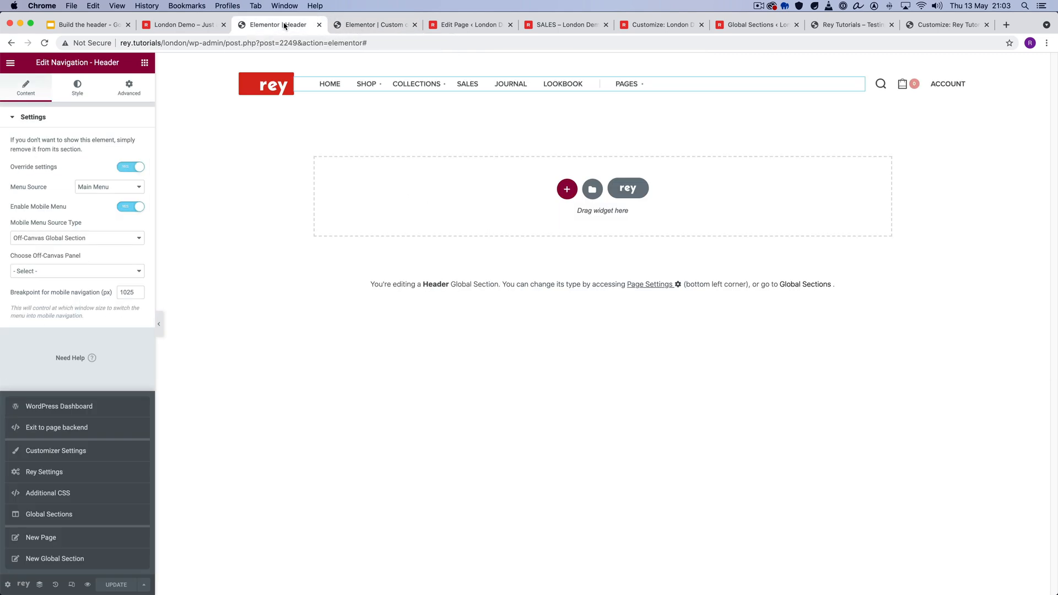
{"action": "right_click", "coordinate": [251, 163]}
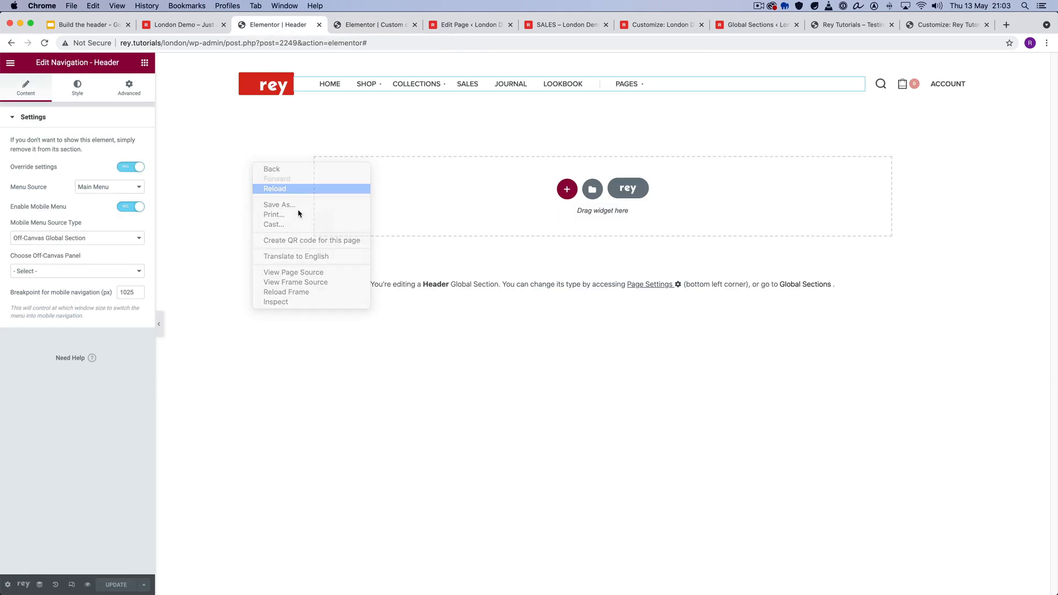
{"action": "left_click", "coordinate": [276, 186]}
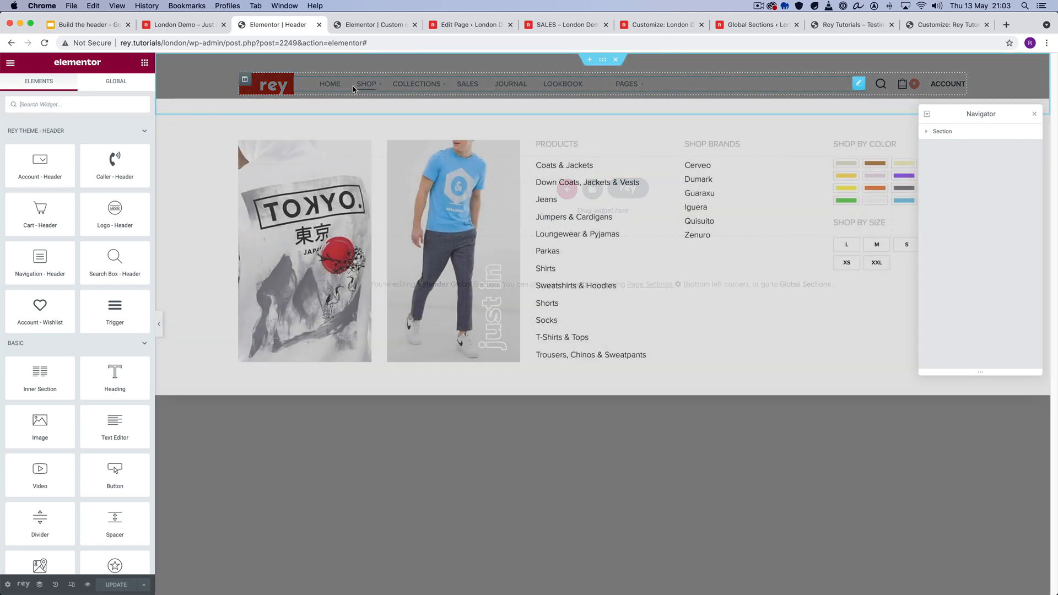
{"action": "left_click", "coordinate": [352, 86]}
{"action": "left_click", "coordinate": [67, 273]}
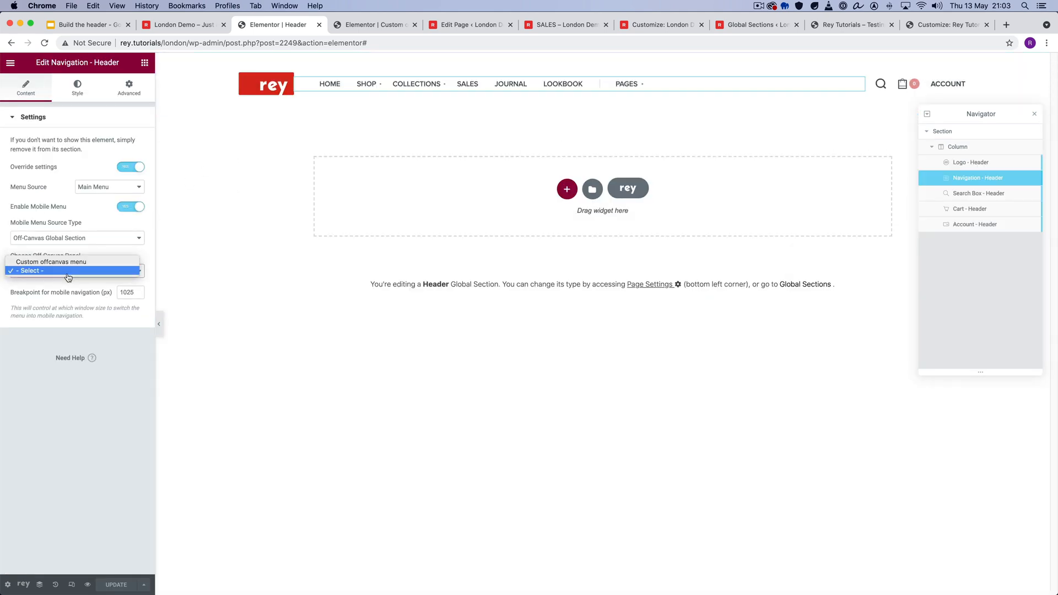
{"action": "left_click", "coordinate": [65, 261]}
{"action": "left_click", "coordinate": [121, 589]}
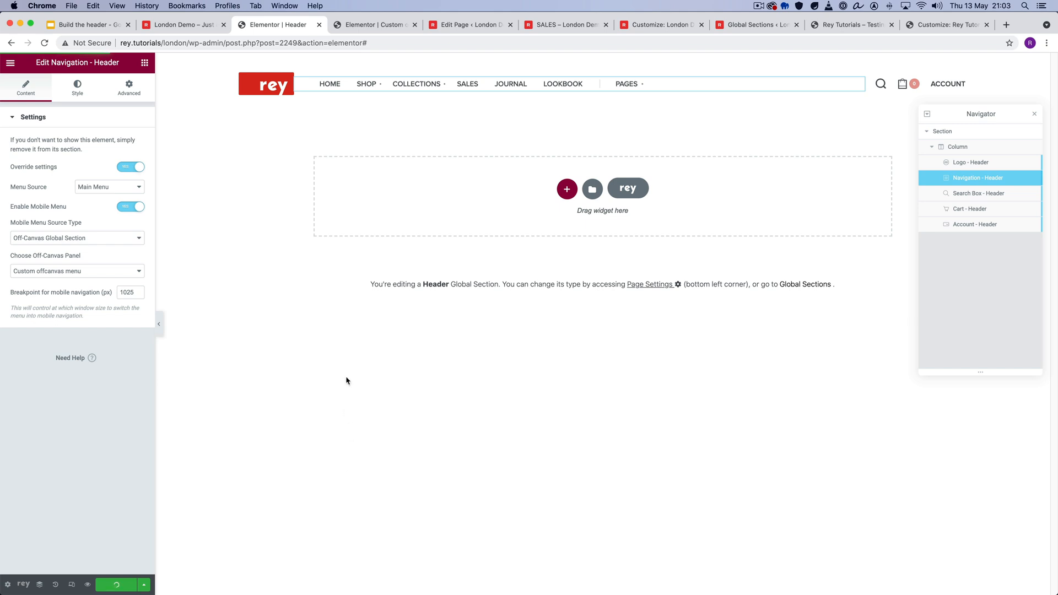
- Reload the emulated London Demo page, open the mobile menu to check the off-canvas panel, and close it
{"action": "left_click", "coordinate": [174, 26]}
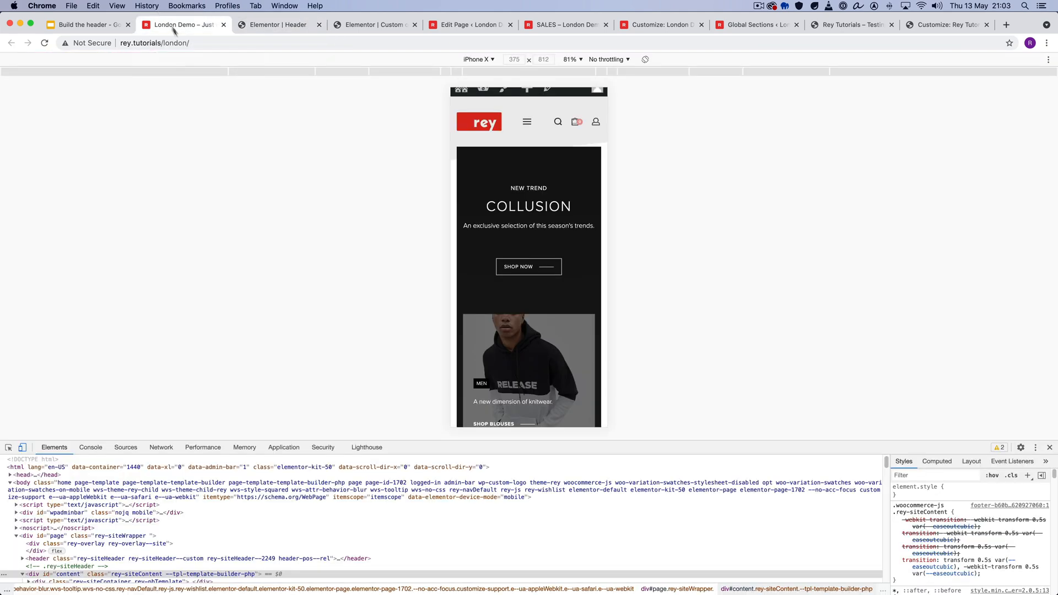
{"action": "right_click", "coordinate": [510, 165]}
{"action": "left_click", "coordinate": [491, 186]}
{"action": "right_click", "coordinate": [482, 143]}
{"action": "left_click", "coordinate": [732, 175]}
{"action": "key", "text": "super+r"}
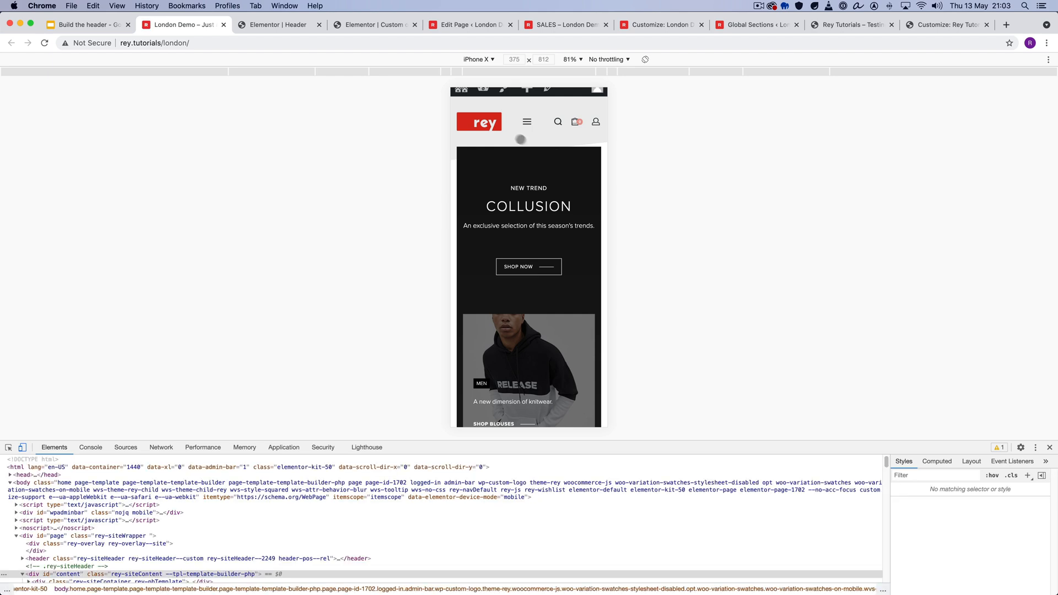
{"action": "left_click", "coordinate": [528, 119]}
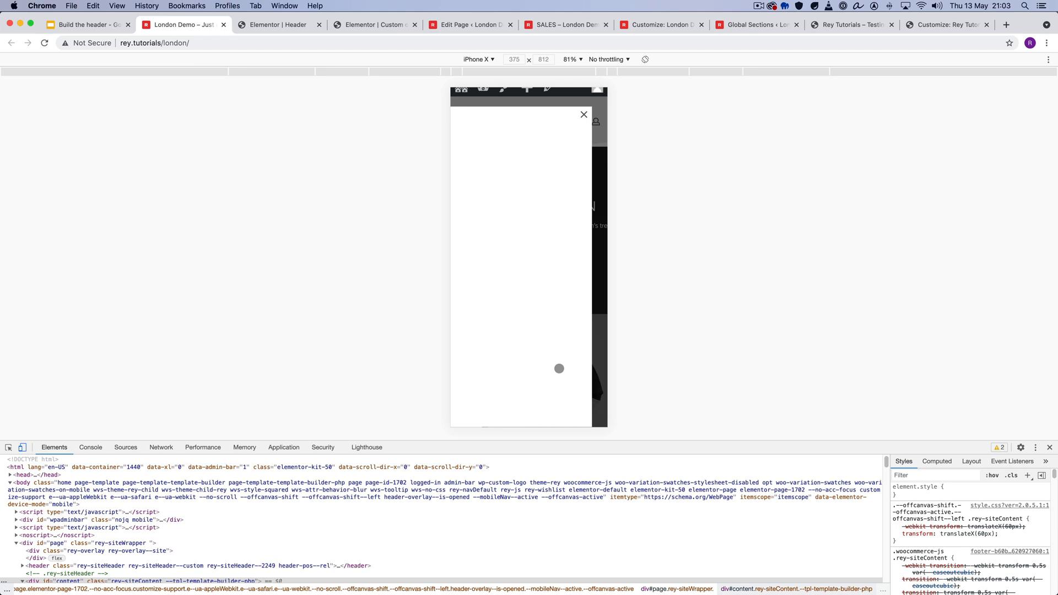
{"action": "left_click", "coordinate": [605, 338]}
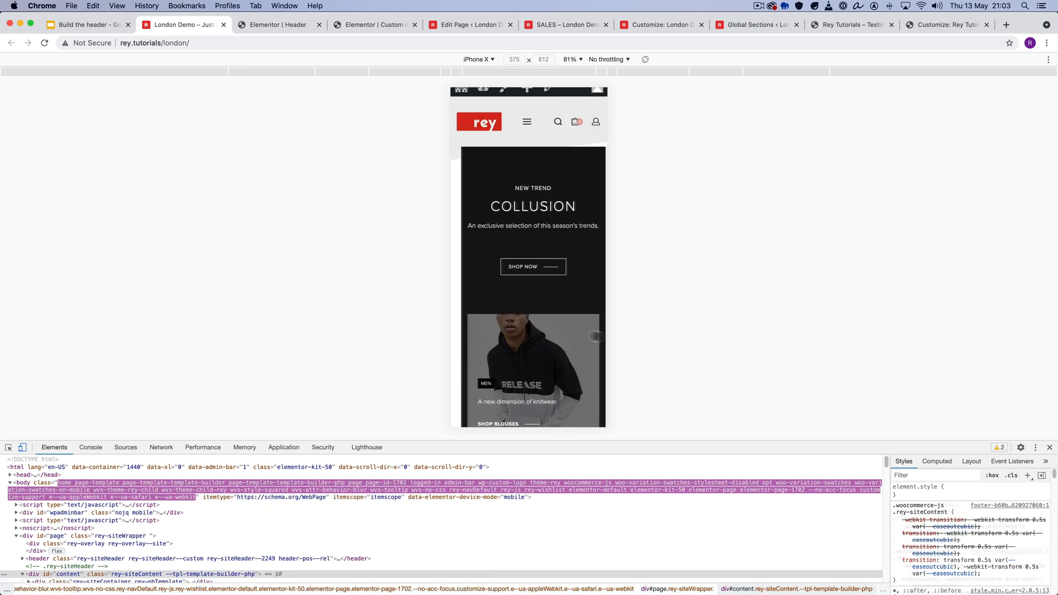
{"action": "scroll", "coordinate": [526, 299], "scroll_direction": "down", "scroll_amount": 1}
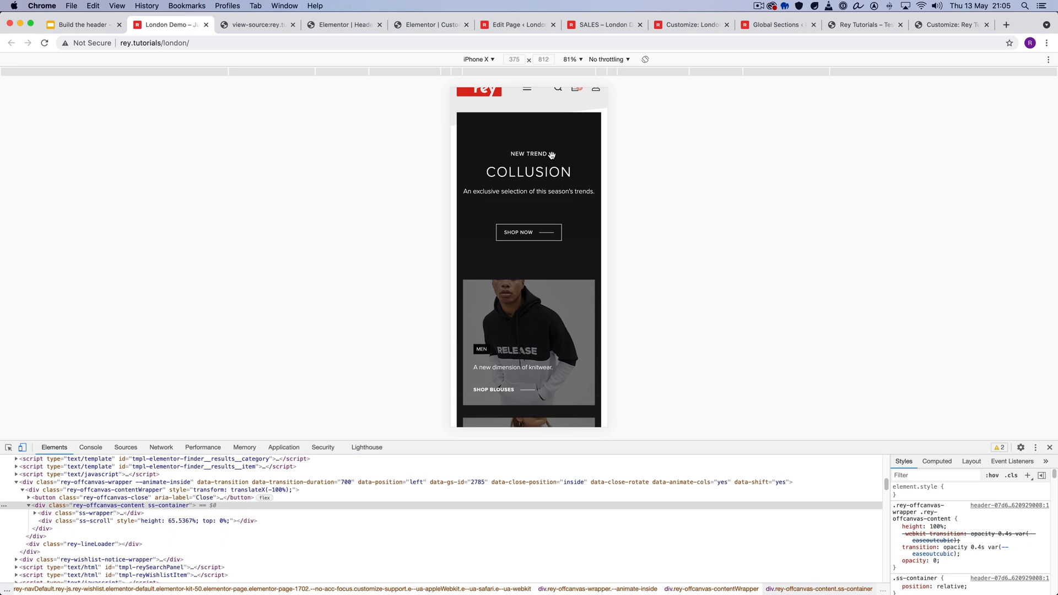
{"action": "scroll", "coordinate": [551, 155], "scroll_direction": "up", "scroll_amount": 2}
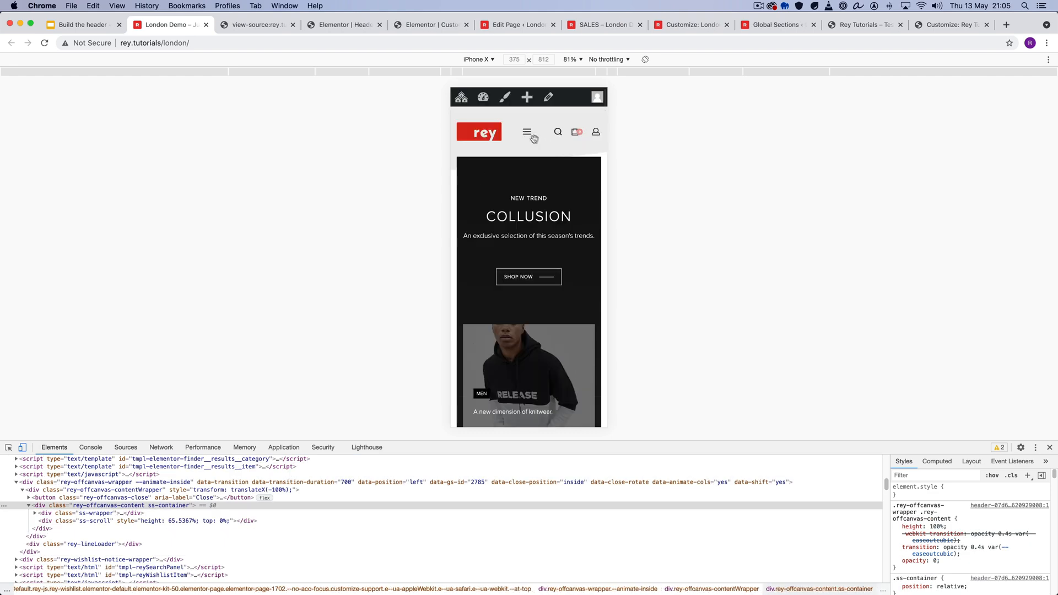
- Close the page source of the London Demo and return to the emulated London Demo page
{"action": "left_click", "coordinate": [358, 25]}
{"action": "left_click", "coordinate": [251, 26]}
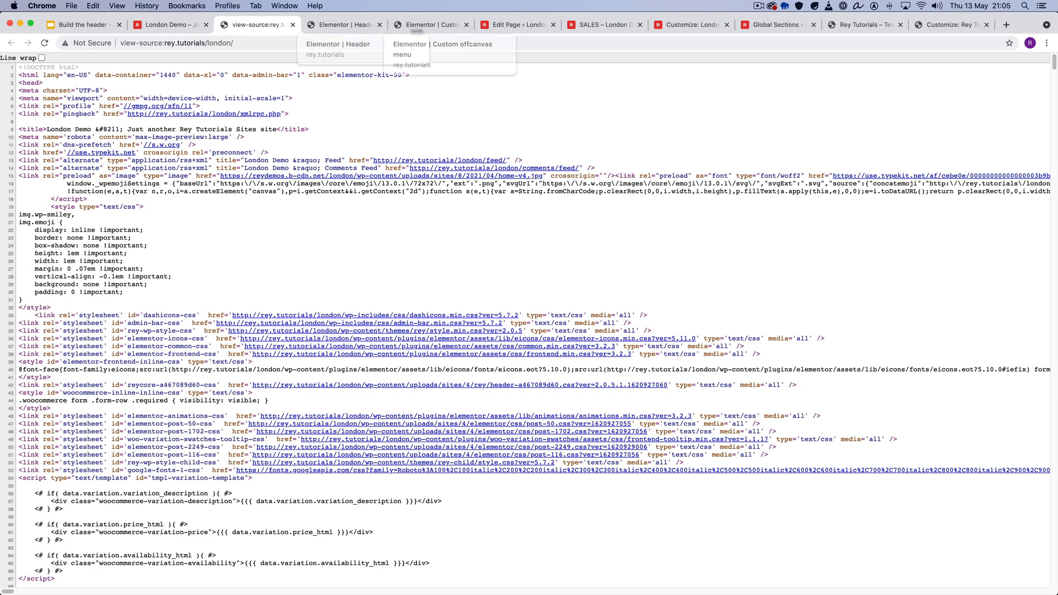
{"action": "left_click", "coordinate": [433, 25]}
{"action": "left_click", "coordinate": [293, 25]}
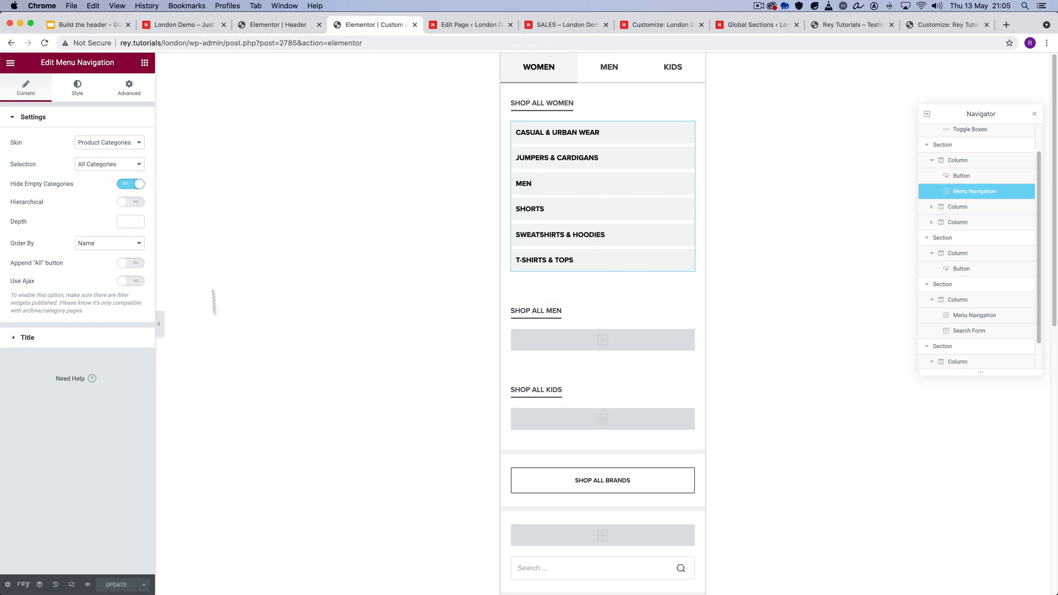
{"action": "left_click", "coordinate": [212, 24]}
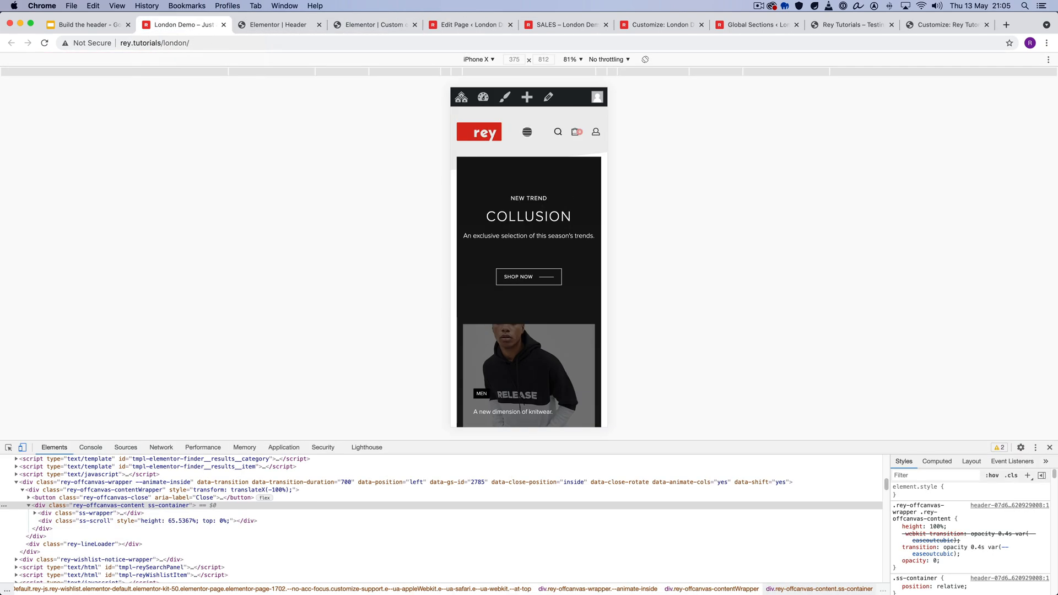
- Open the London Demo mobile menu, look through the off-canvas panel with its MEN and KIDS tabs, and close it
{"action": "left_click", "coordinate": [526, 132]}
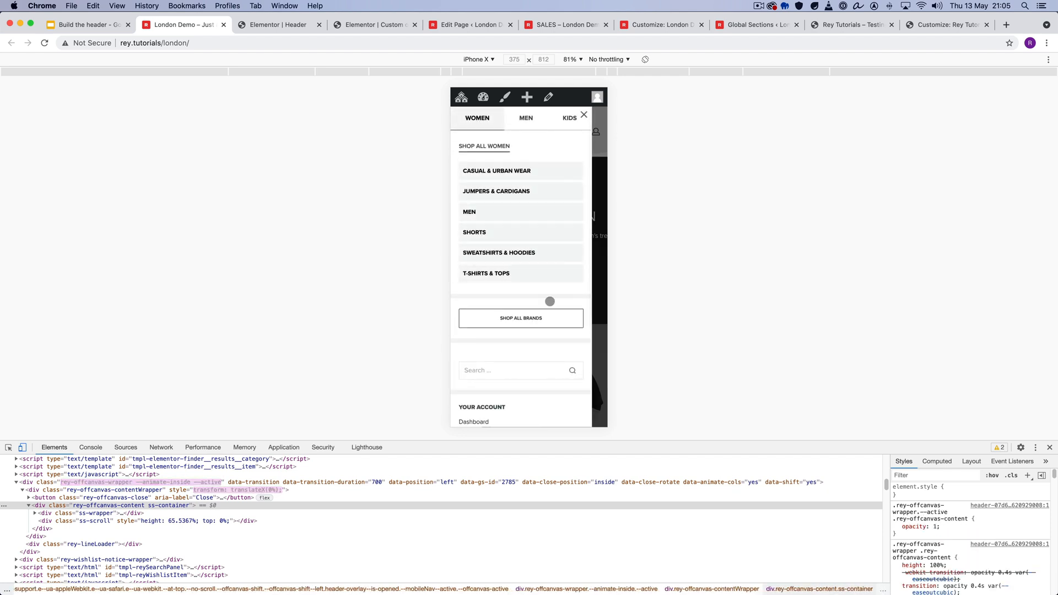
{"action": "scroll", "coordinate": [550, 302], "scroll_direction": "down", "scroll_amount": 5}
{"action": "scroll", "coordinate": [527, 325], "scroll_direction": "up", "scroll_amount": 5}
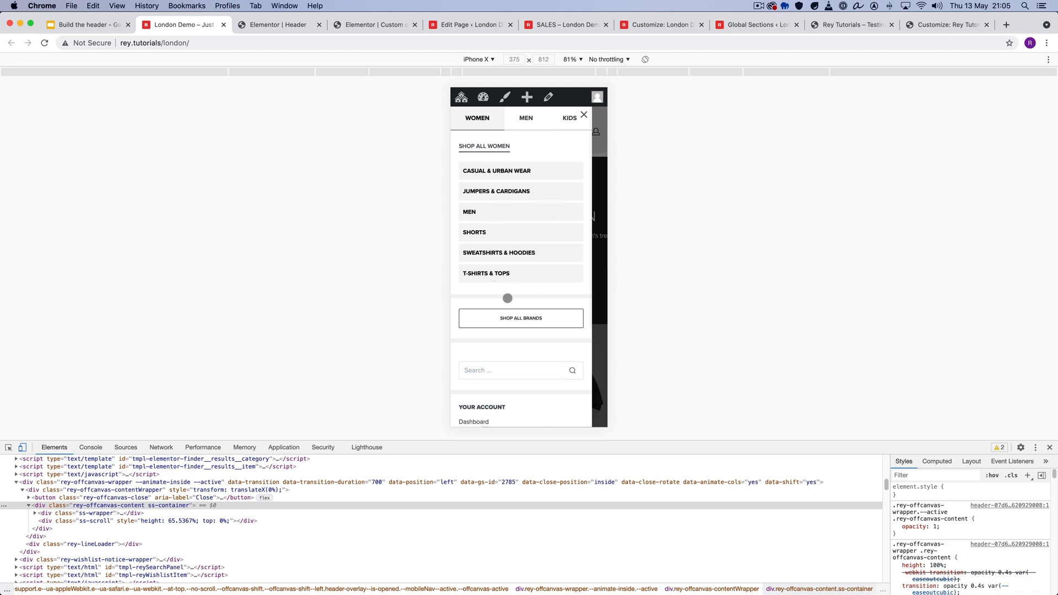
{"action": "scroll", "coordinate": [507, 298], "scroll_direction": "down", "scroll_amount": 3}
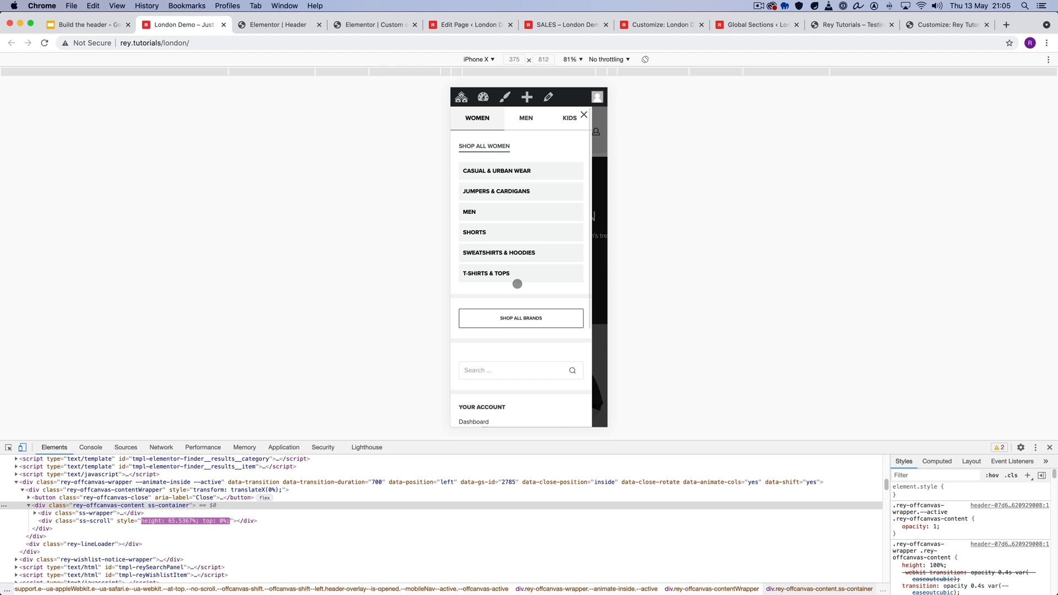
{"action": "left_click", "coordinate": [525, 117]}
{"action": "left_click", "coordinate": [565, 118]}
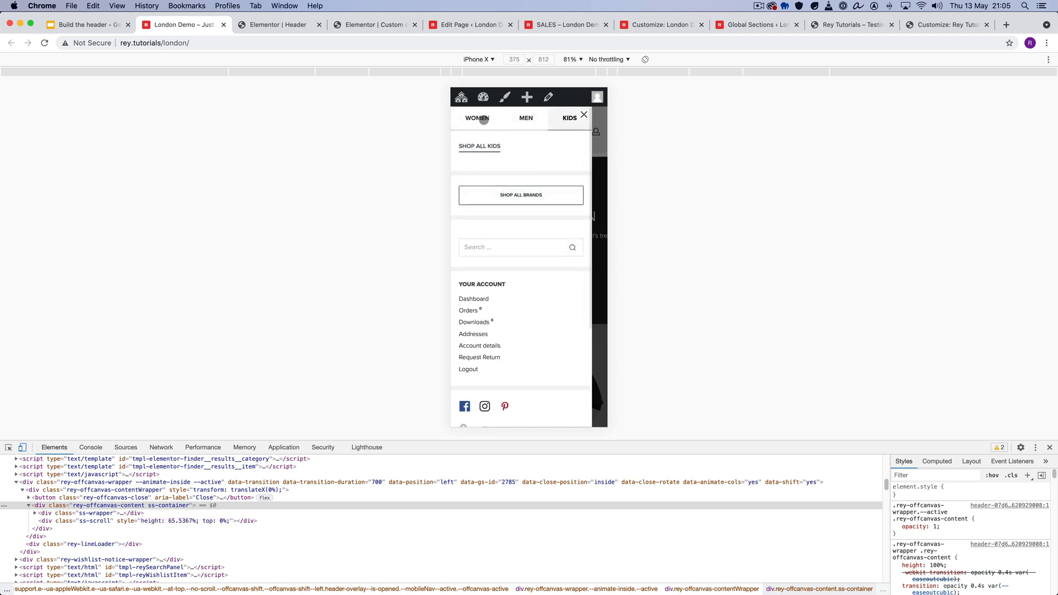
{"action": "left_click", "coordinate": [596, 130]}
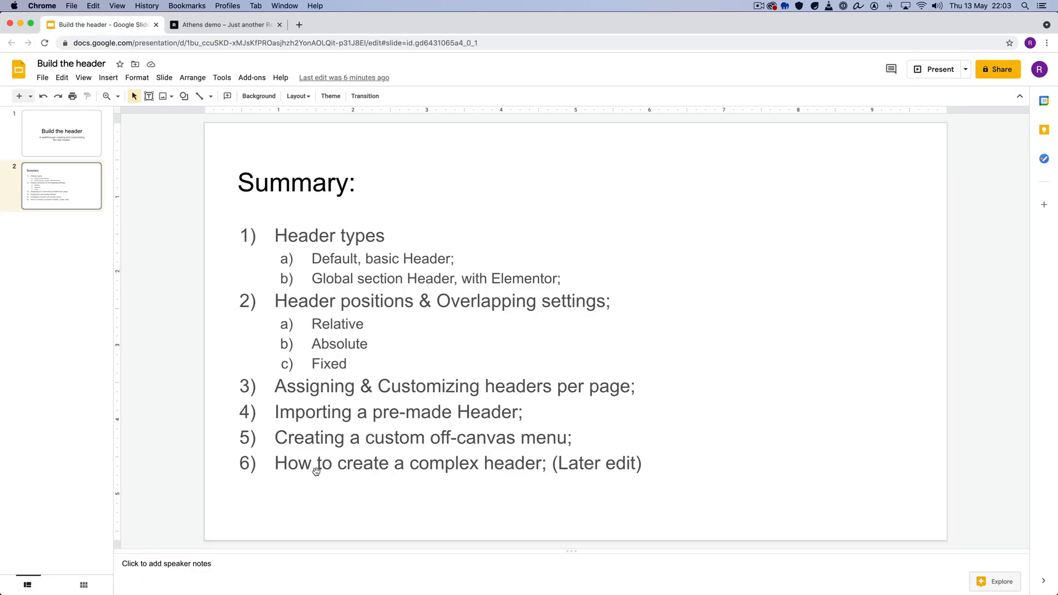
- Highlight "How to create a complex header" on the Summary slide, then clear the selection
{"action": "left_click", "coordinate": [316, 464]}
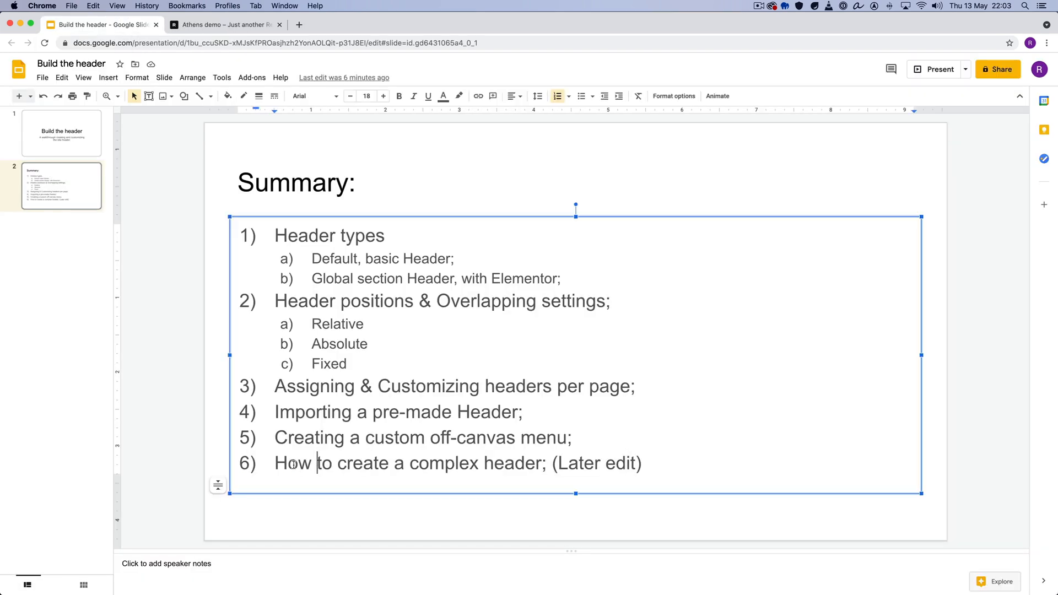
{"action": "left_click_drag", "start_coordinate": [294, 464], "coordinate": [524, 454]}
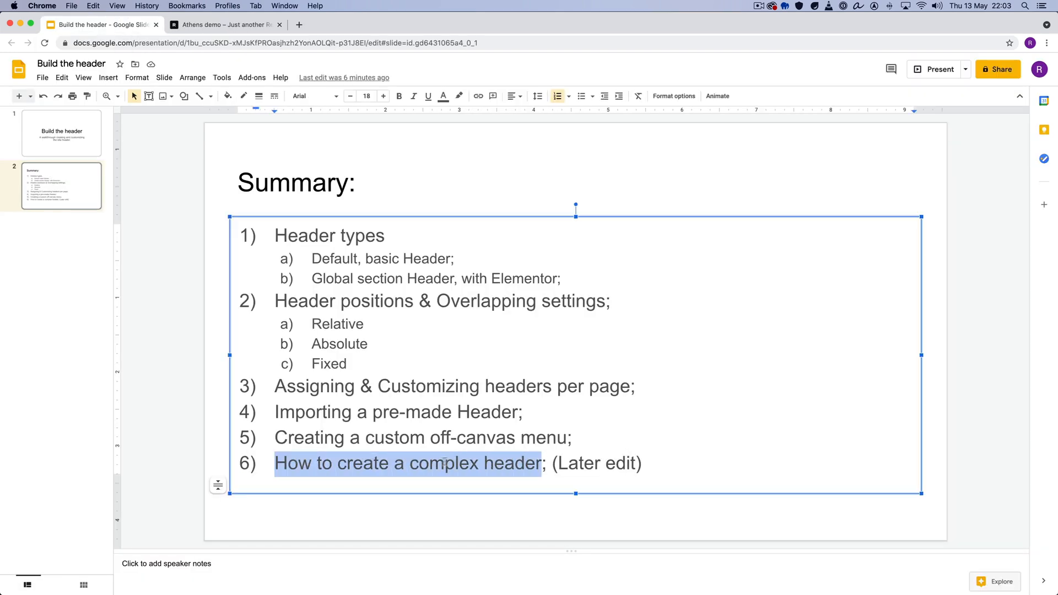
{"action": "left_click", "coordinate": [658, 463]}
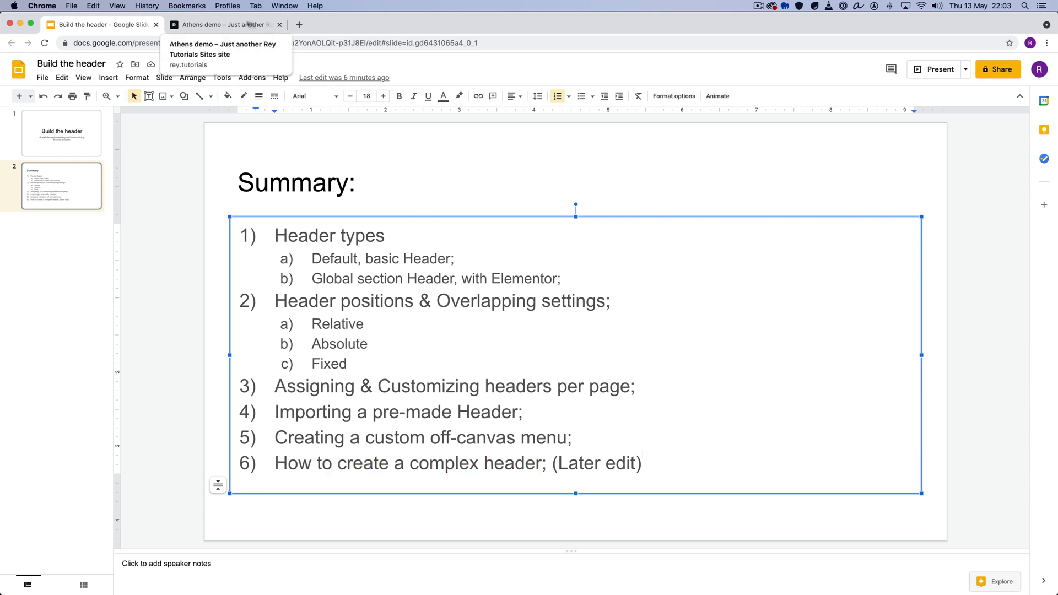
- Switch to the Athens demo page and examine how its multi-row header behaves when scrolling down and back up
{"action": "left_click", "coordinate": [224, 25]}
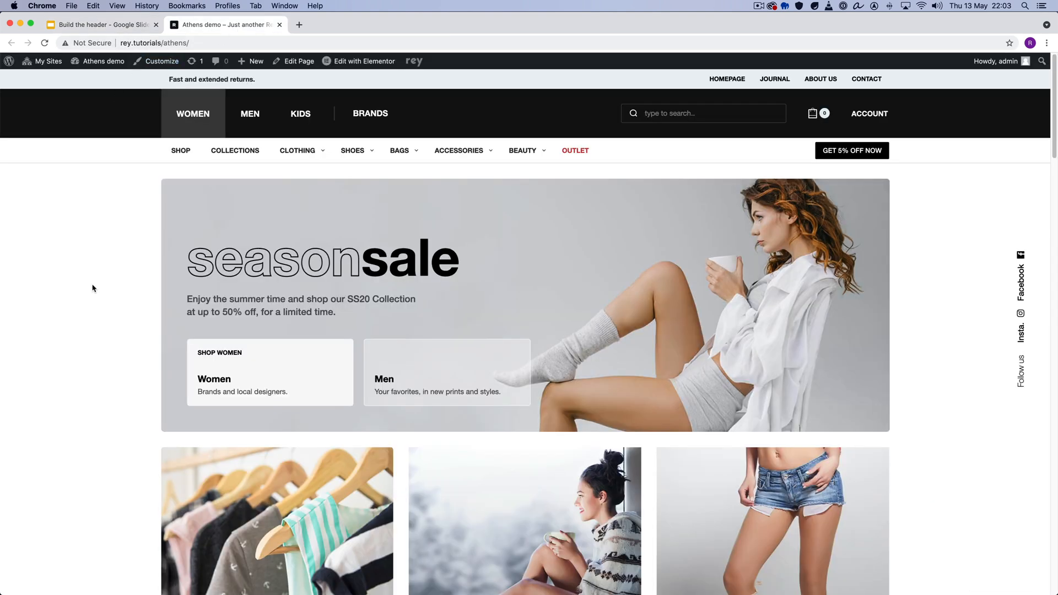
{"action": "mouse_move", "coordinate": [303, 119]}
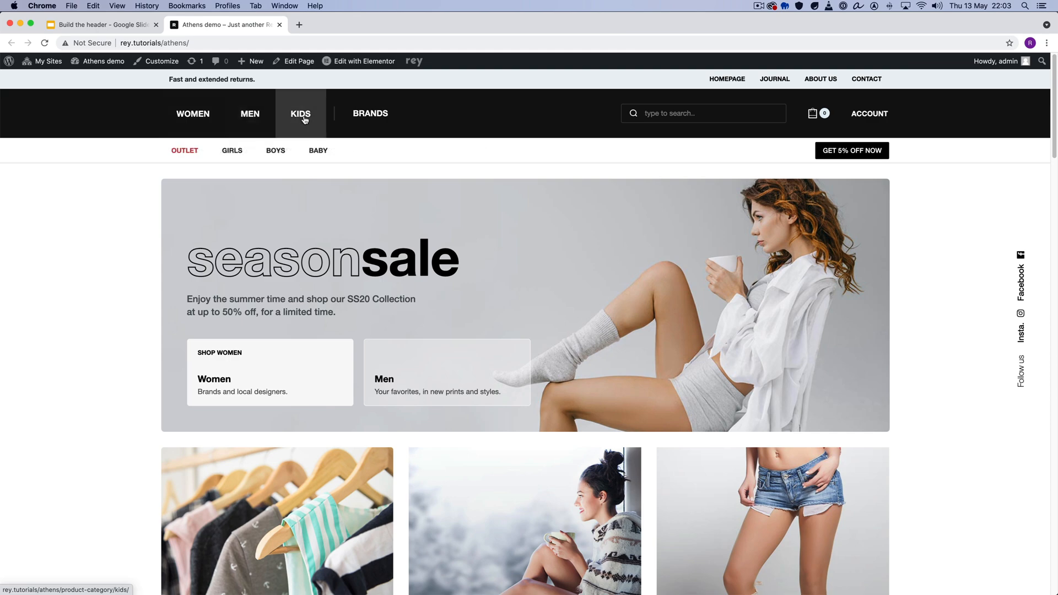
{"action": "scroll", "coordinate": [106, 236], "scroll_direction": "down", "scroll_amount": 5}
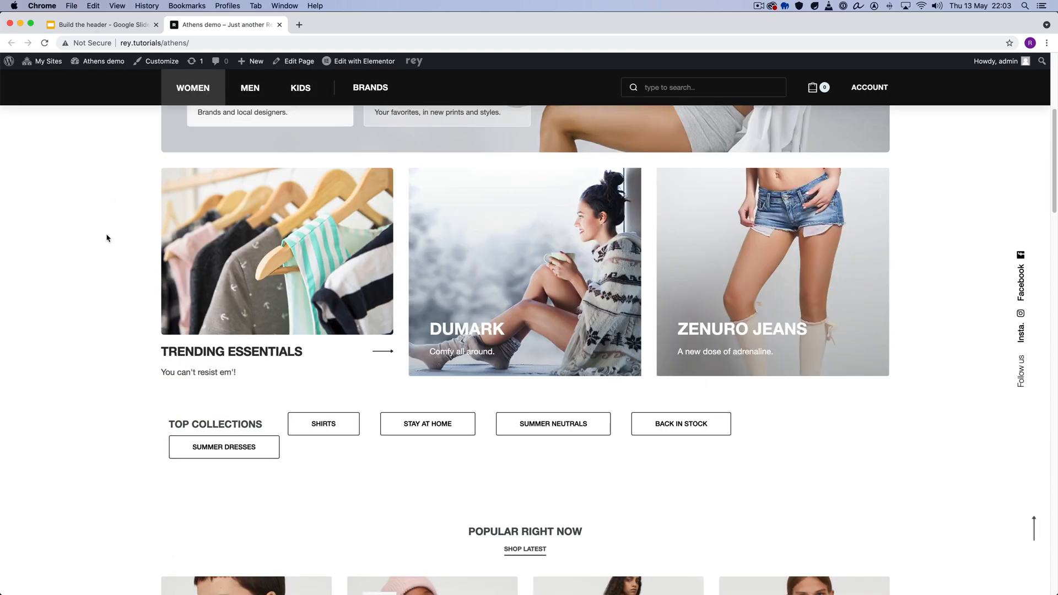
{"action": "scroll", "coordinate": [107, 238], "scroll_direction": "up", "scroll_amount": 5}
{"action": "scroll", "coordinate": [106, 236], "scroll_direction": "down", "scroll_amount": 5}
{"action": "scroll", "coordinate": [106, 237], "scroll_direction": "up", "scroll_amount": 5}
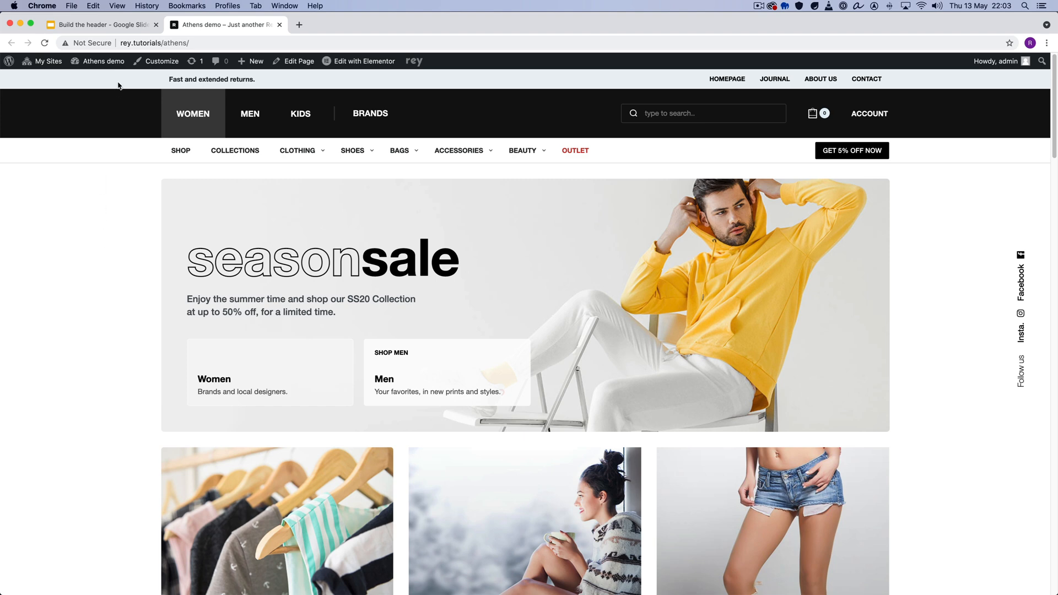
{"action": "scroll", "coordinate": [105, 187], "scroll_direction": "down", "scroll_amount": 5}
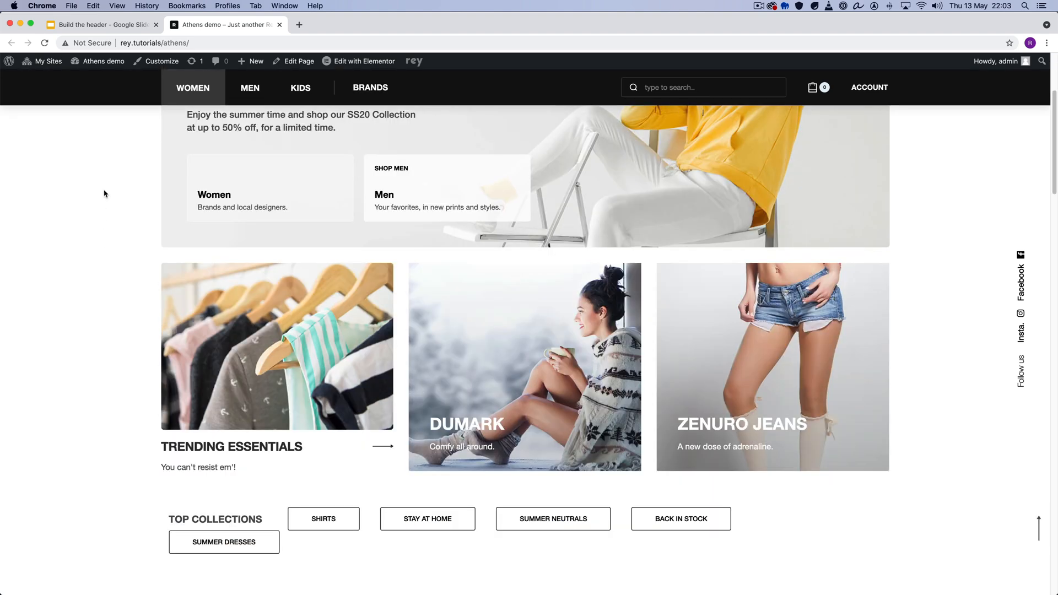
{"action": "scroll", "coordinate": [105, 190], "scroll_direction": "up", "scroll_amount": 5}
- Check the submenus that WOMEN, MEN and KIDS reveal in the Athens header, both at the page top and while scrolled
{"action": "mouse_move", "coordinate": [239, 124]}
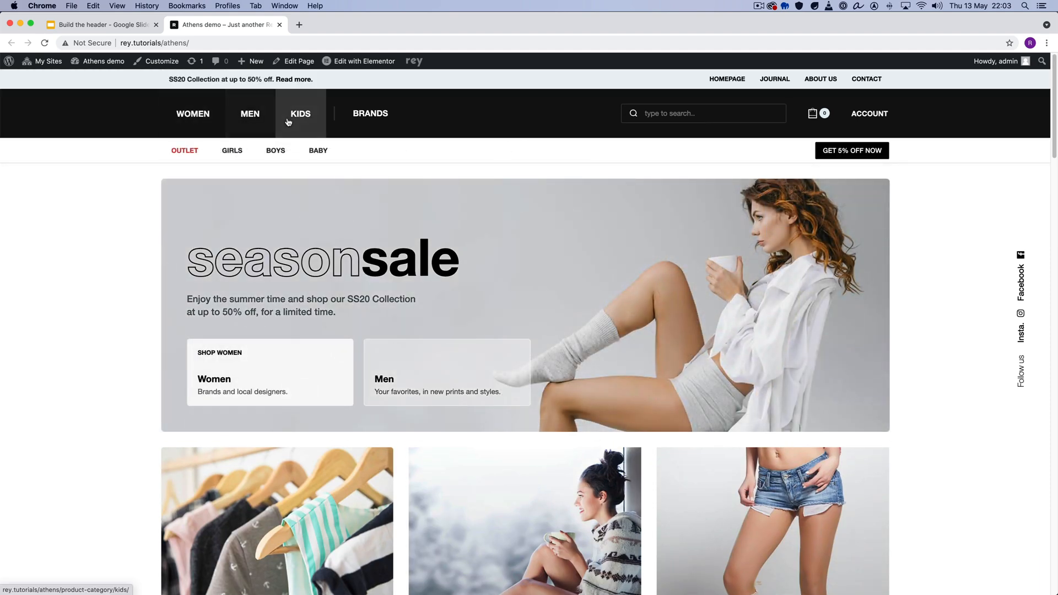
{"action": "mouse_move", "coordinate": [200, 117]}
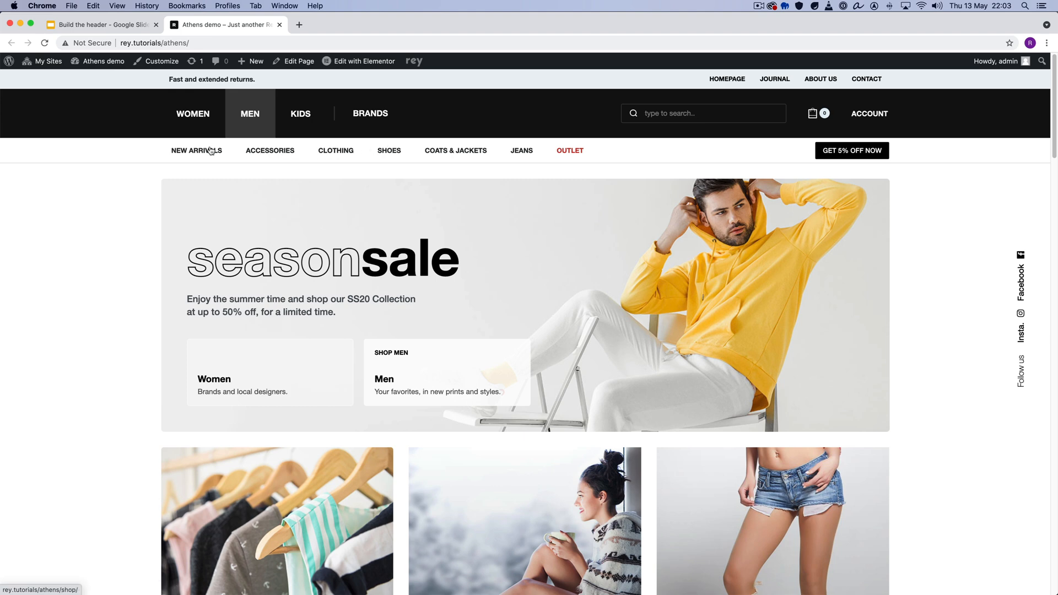
{"action": "scroll", "coordinate": [104, 206], "scroll_direction": "down", "scroll_amount": 3}
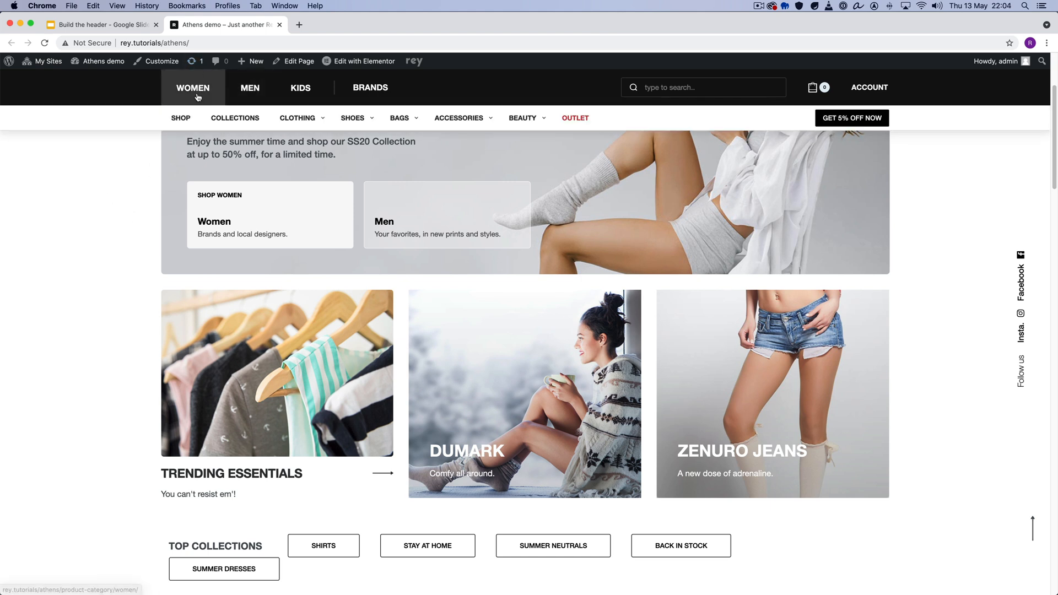
{"action": "mouse_move", "coordinate": [191, 88]}
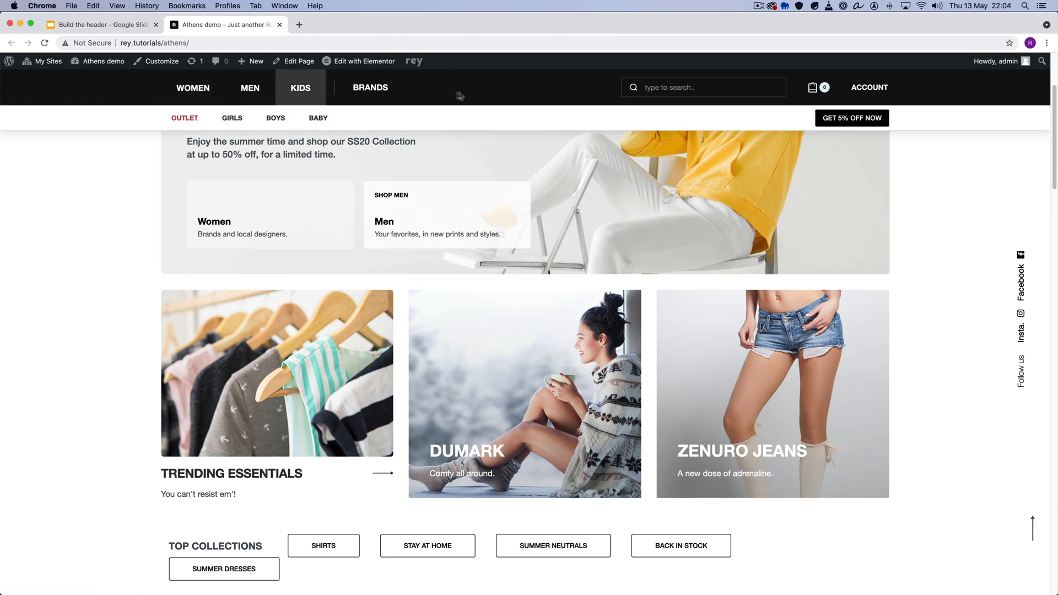
{"action": "scroll", "coordinate": [543, 168], "scroll_direction": "up", "scroll_amount": 3}
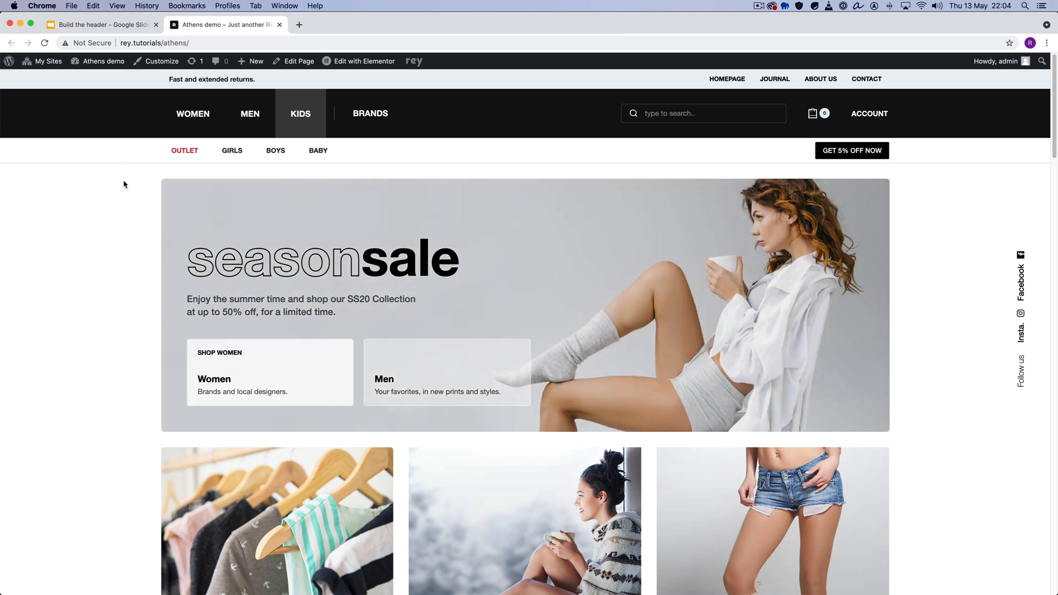
- Inspect the Athens demo page in iPhone X emulation, then close the developer tools
{"action": "right_click", "coordinate": [124, 184]}
{"action": "left_click", "coordinate": [148, 302]}
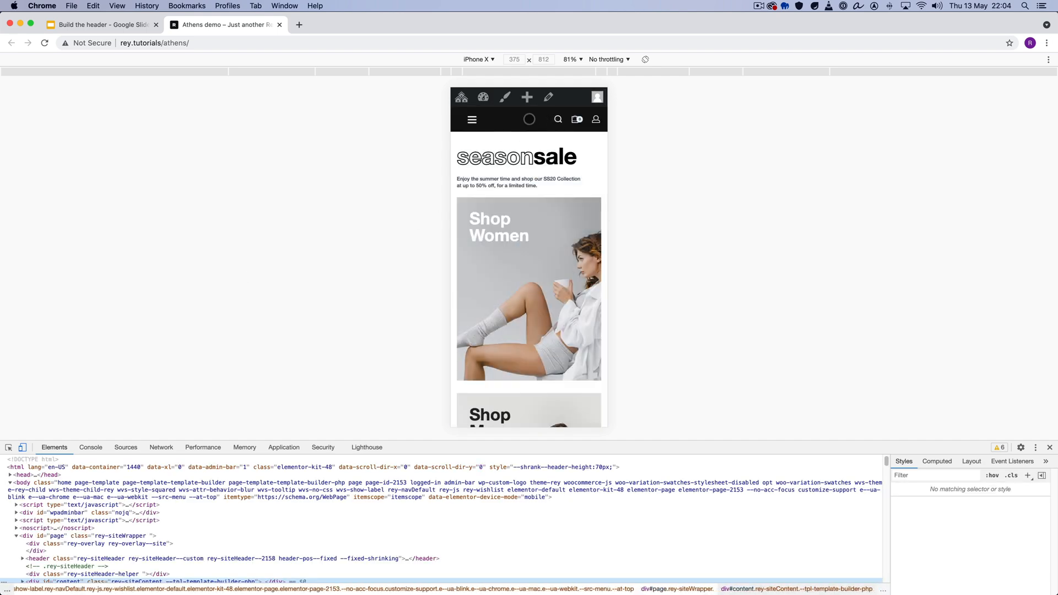
{"action": "left_click", "coordinate": [1050, 448]}
- Open the Athens demo Customizer in a new tab, go to the general header settings, and check the selected header global section
{"action": "mouse_move", "coordinate": [364, 62]}
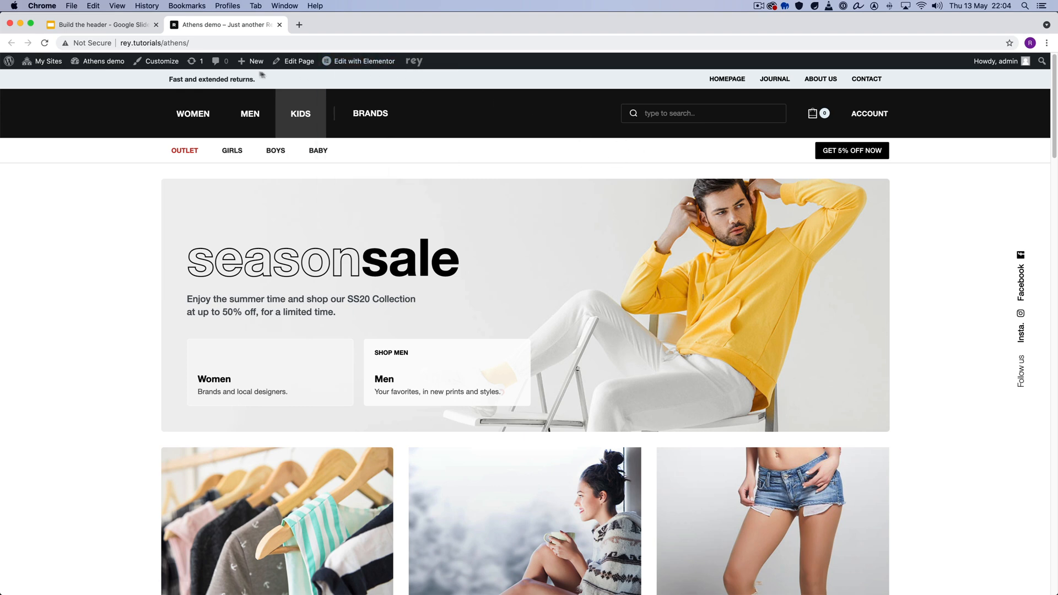
{"action": "left_click", "coordinate": [167, 65], "text": "super"}
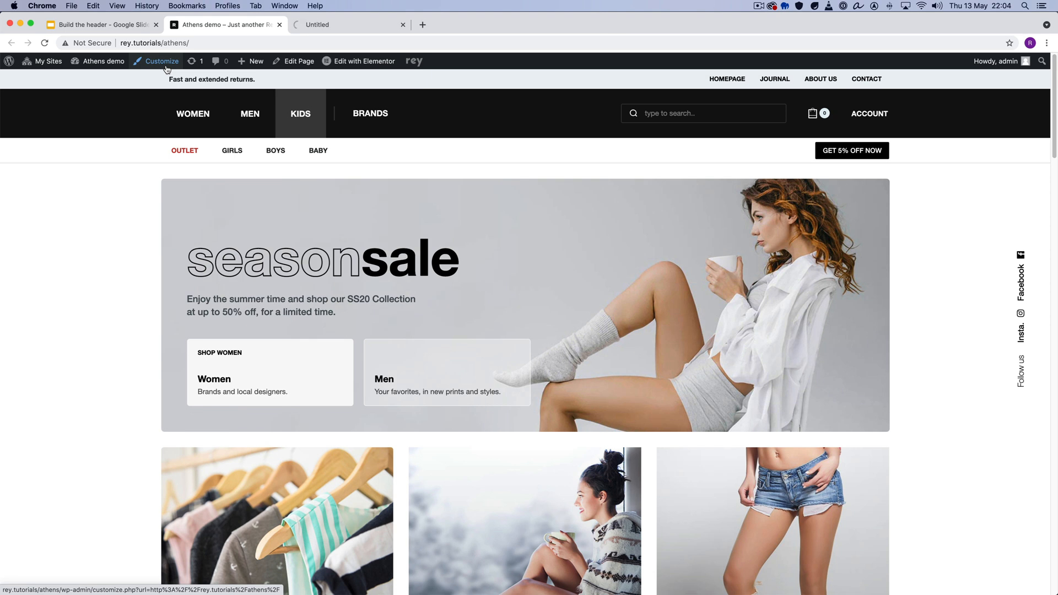
{"action": "left_click", "coordinate": [360, 26]}
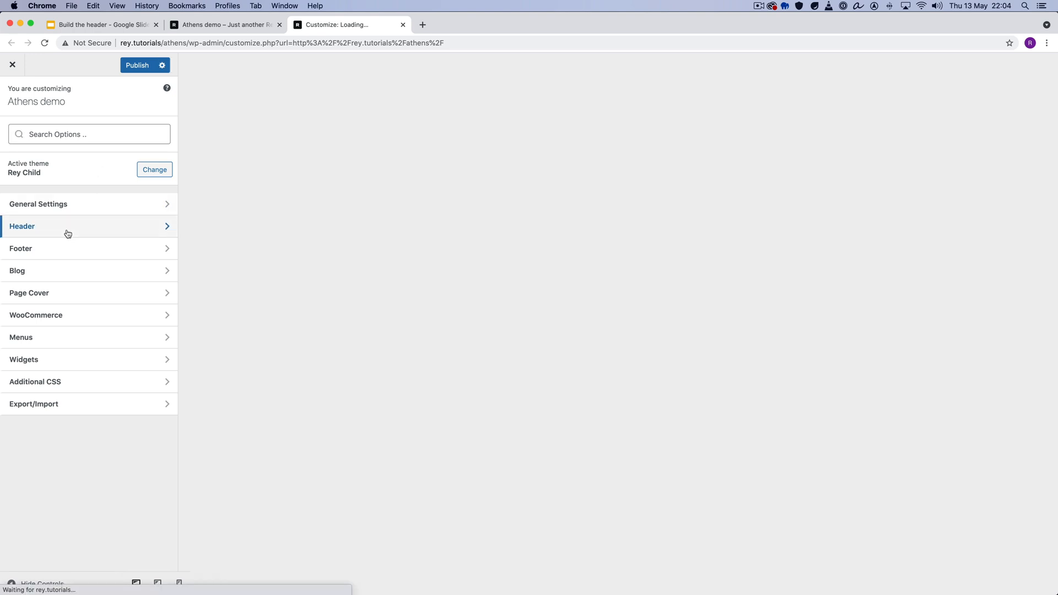
{"action": "left_click", "coordinate": [30, 229]}
{"action": "left_click", "coordinate": [42, 135]}
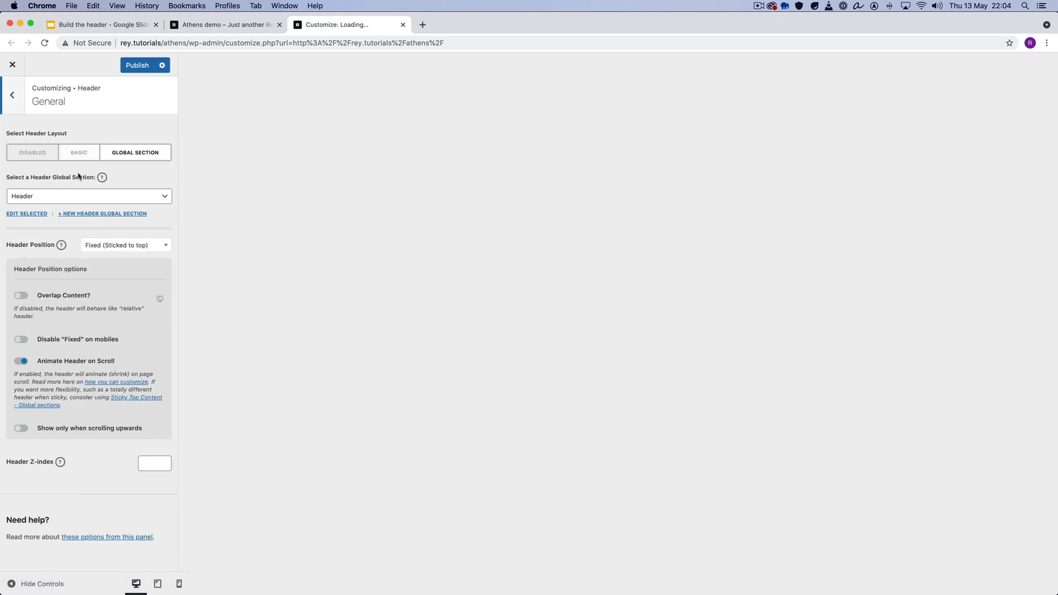
{"action": "left_click", "coordinate": [32, 199]}
{"action": "left_click", "coordinate": [34, 196]}
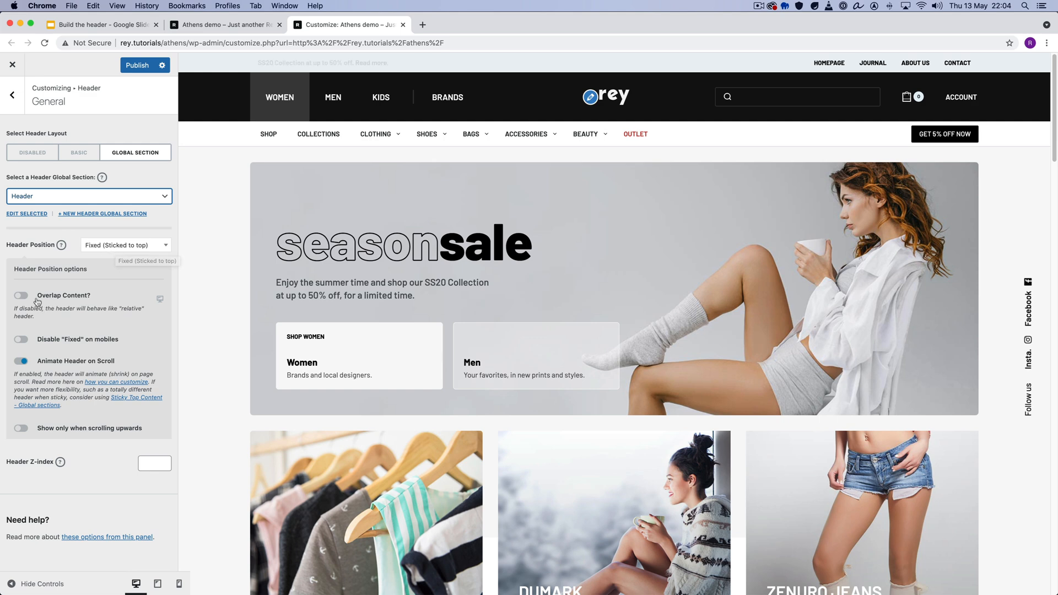
- Review the header's Overlap Content option for tablet and mobile, then return to the desktop preview
{"action": "left_click", "coordinate": [159, 300]}
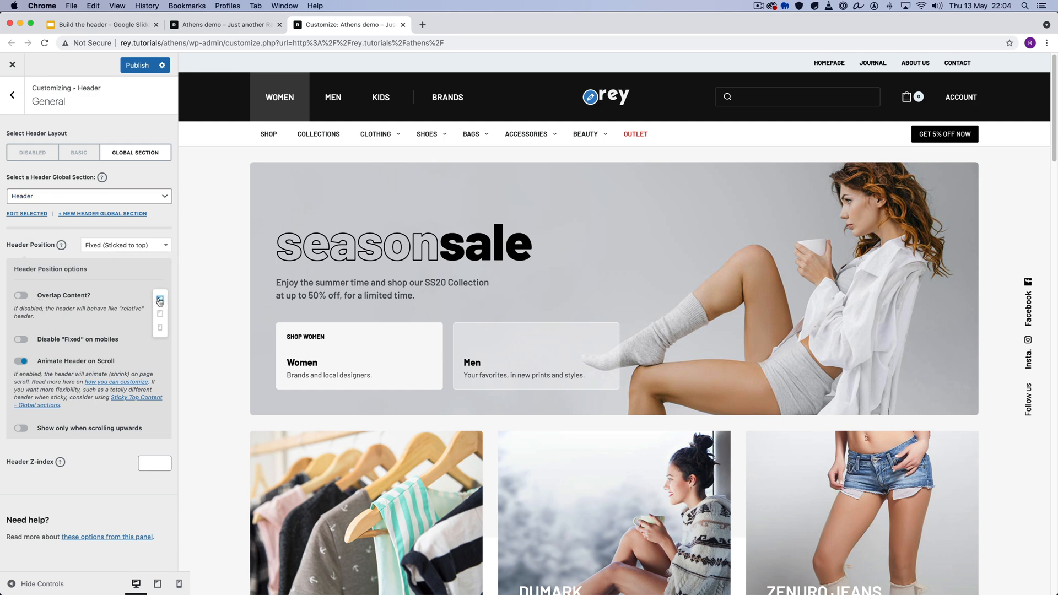
{"action": "left_click", "coordinate": [160, 313]}
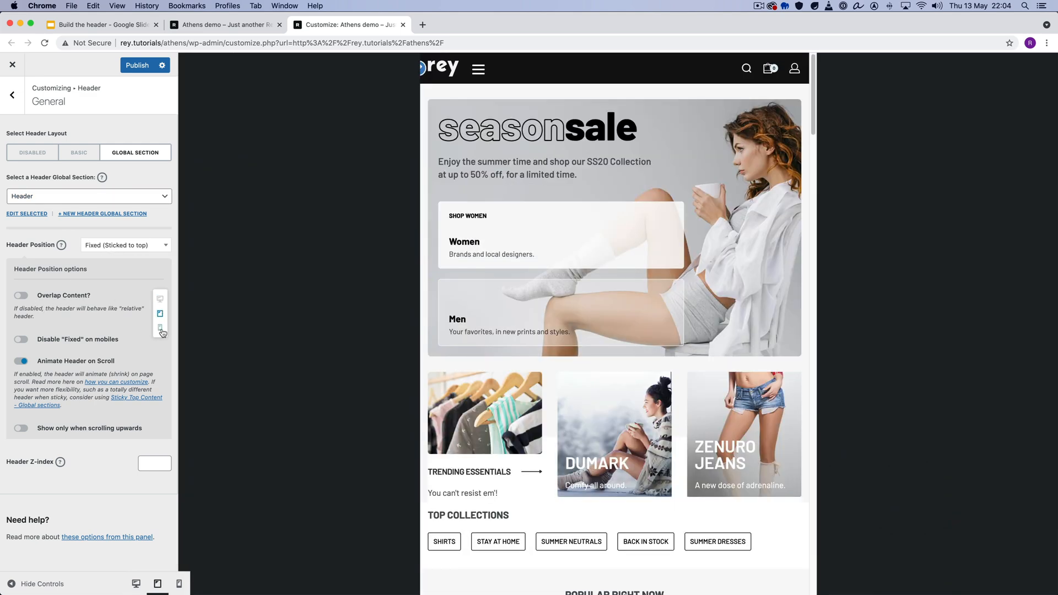
{"action": "left_click", "coordinate": [161, 328]}
{"action": "left_click", "coordinate": [161, 299]}
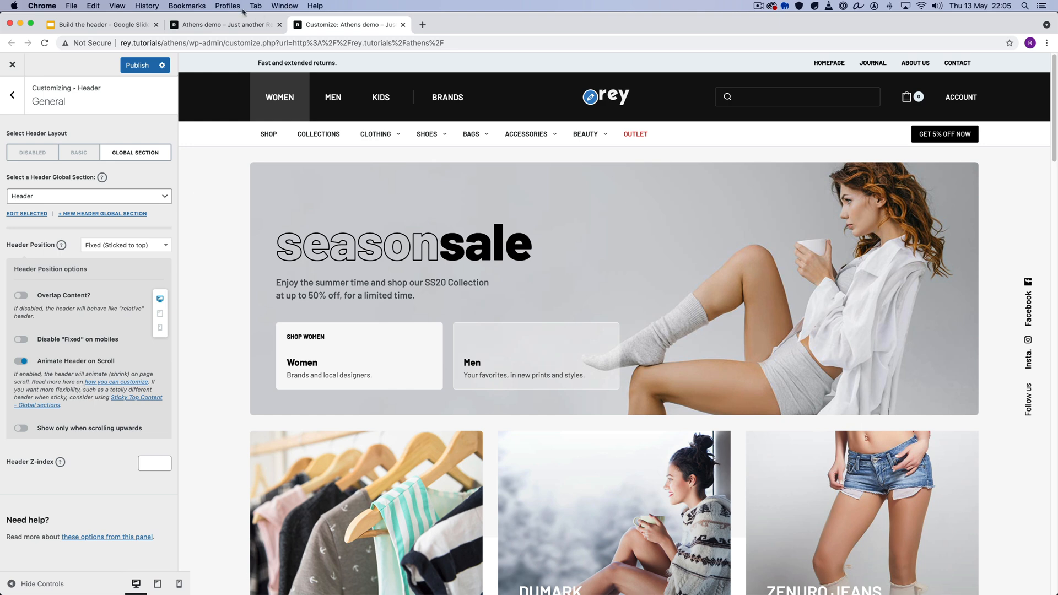
- From the Athens demo page, open its Header global section in Elementor in a new tab
{"action": "left_click", "coordinate": [212, 24]}
{"action": "mouse_move", "coordinate": [358, 62]}
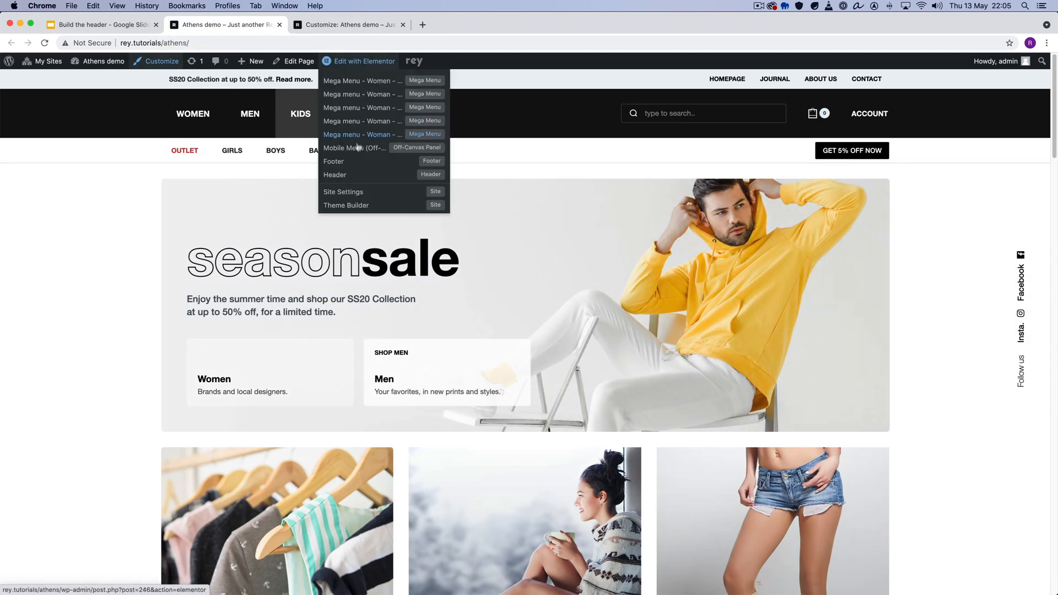
{"action": "left_click", "coordinate": [368, 176], "text": "super"}
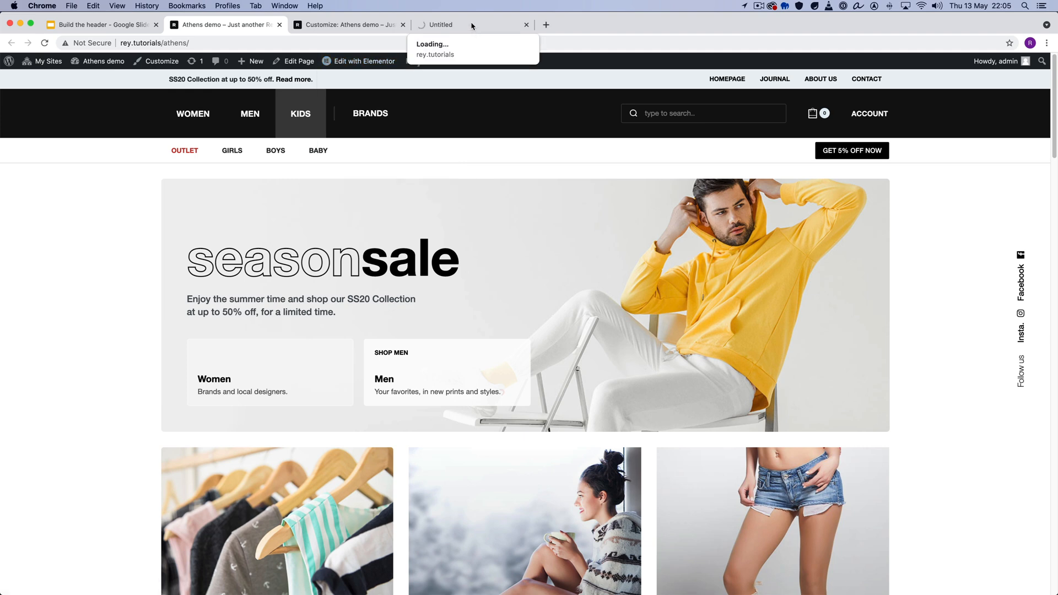
{"action": "left_click", "coordinate": [472, 25]}
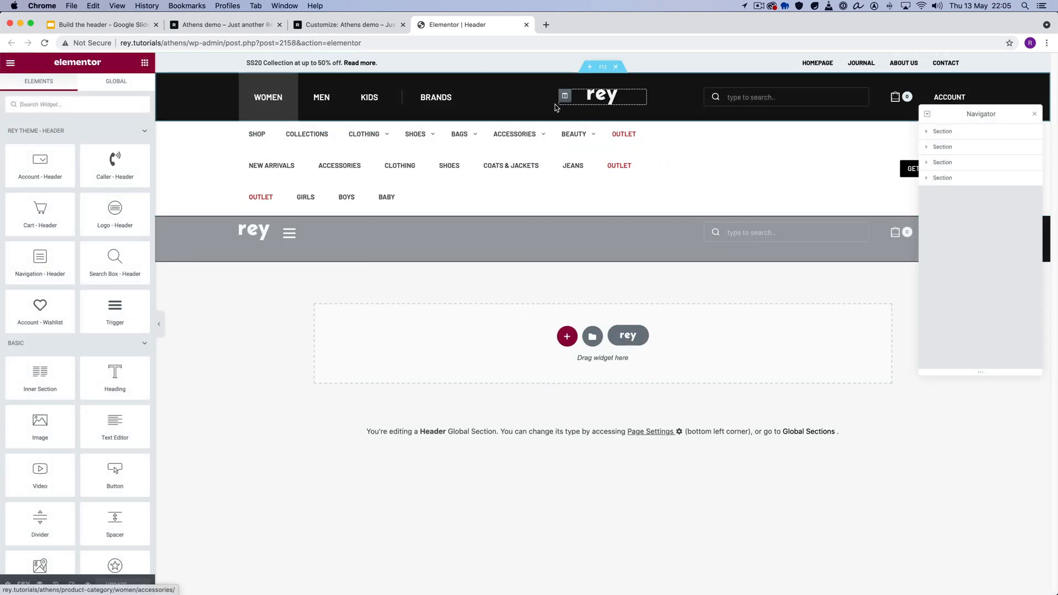
- Review the Fixed/Sticky Section Settings of the black main header section
{"action": "left_click", "coordinate": [602, 67]}
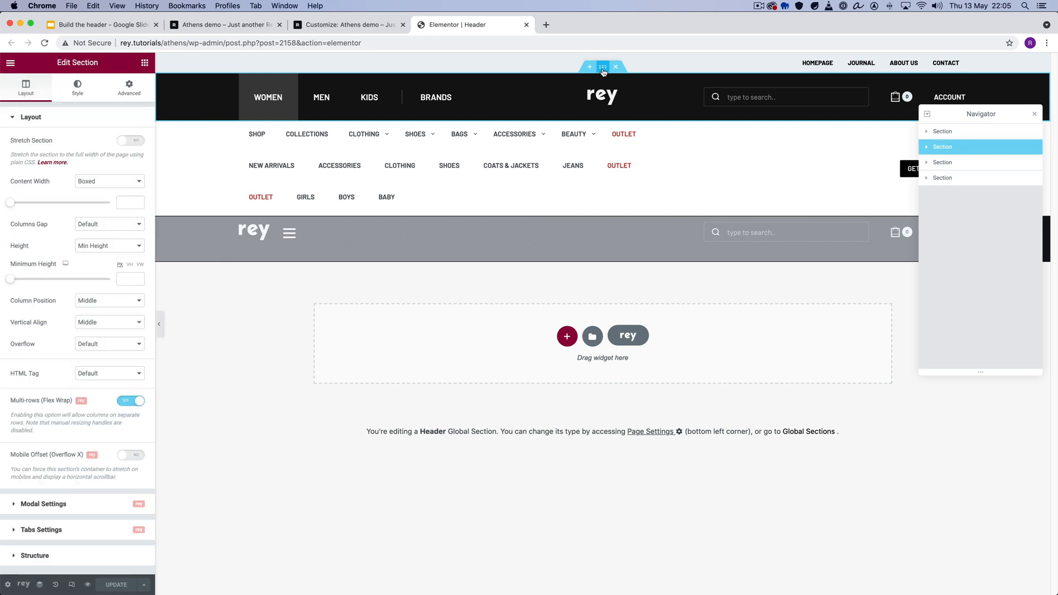
{"action": "left_click", "coordinate": [129, 88]}
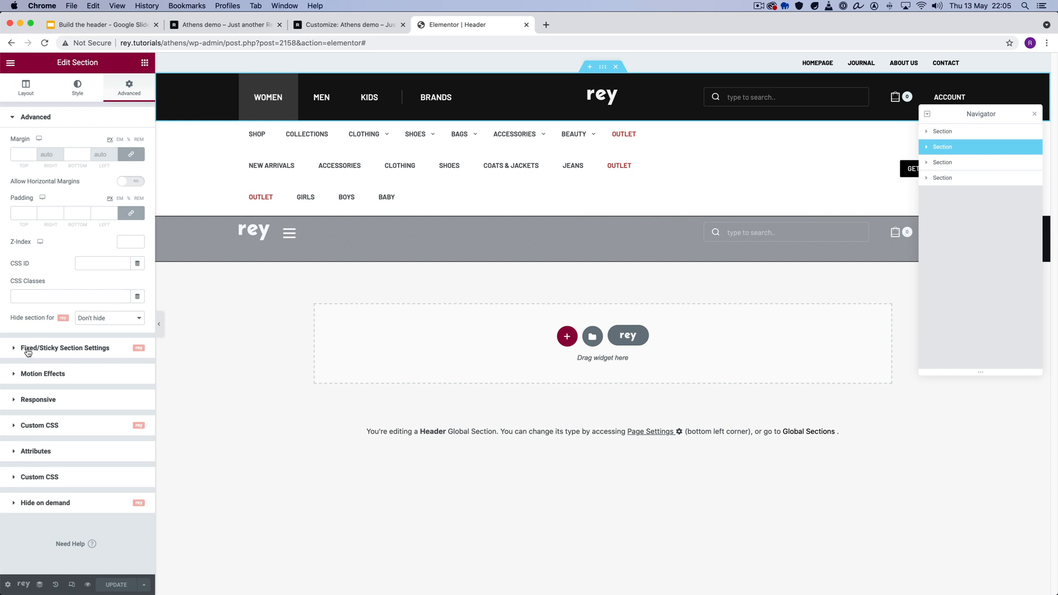
{"action": "left_click", "coordinate": [59, 348]}
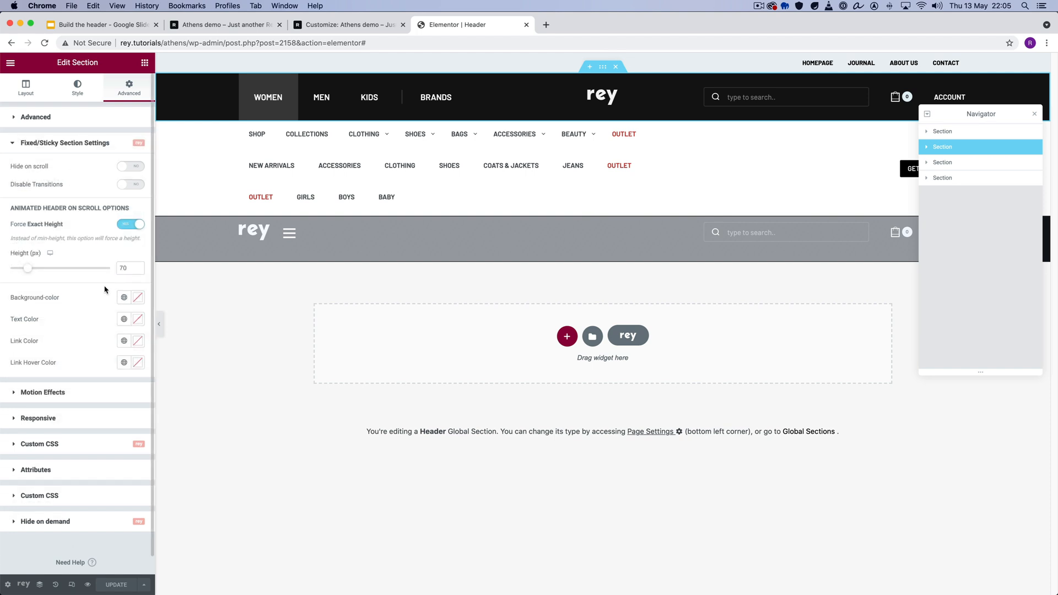
- Check the header's scroll behaviour on the Athens demo page, and review the Fixed/Sticky Section Settings of the thin promo bar section in Elementor
{"action": "left_click", "coordinate": [605, 58]}
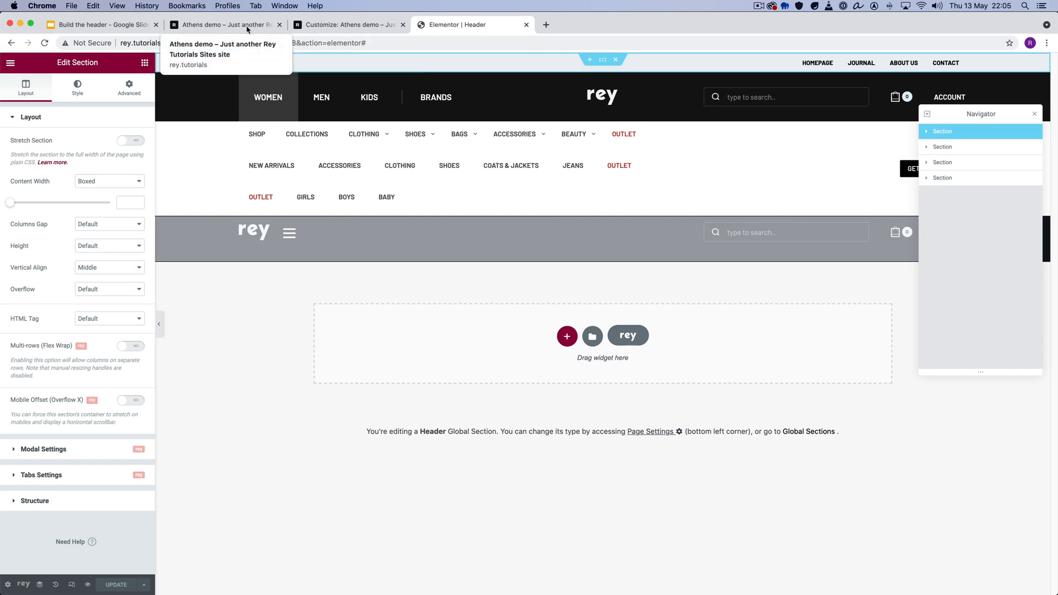
{"action": "left_click", "coordinate": [220, 24]}
{"action": "scroll", "coordinate": [441, 221], "scroll_direction": "down", "scroll_amount": 5}
{"action": "scroll", "coordinate": [473, 166], "scroll_direction": "up", "scroll_amount": 5}
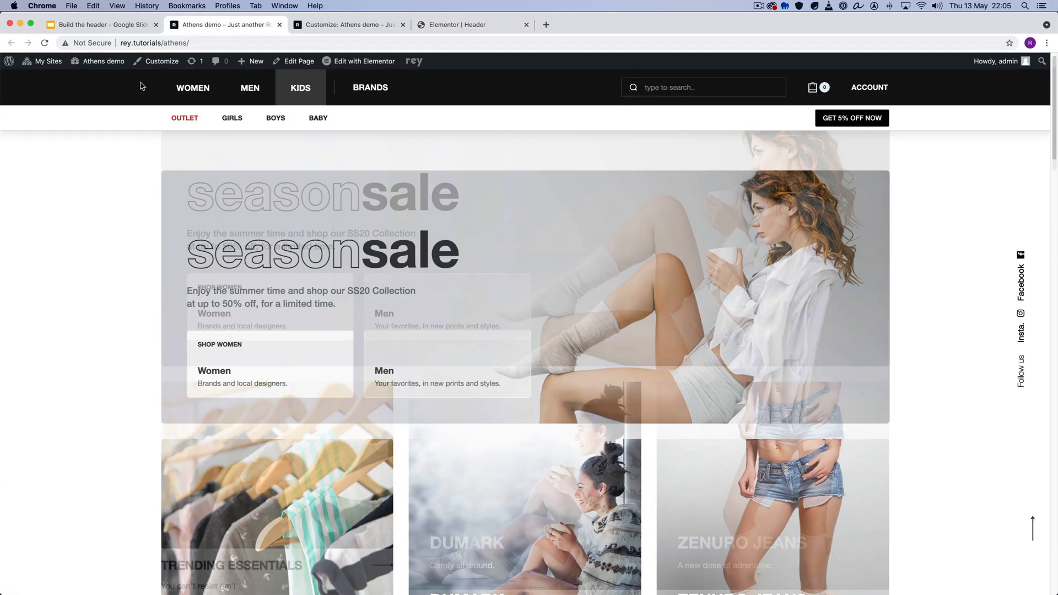
{"action": "left_click", "coordinate": [446, 26]}
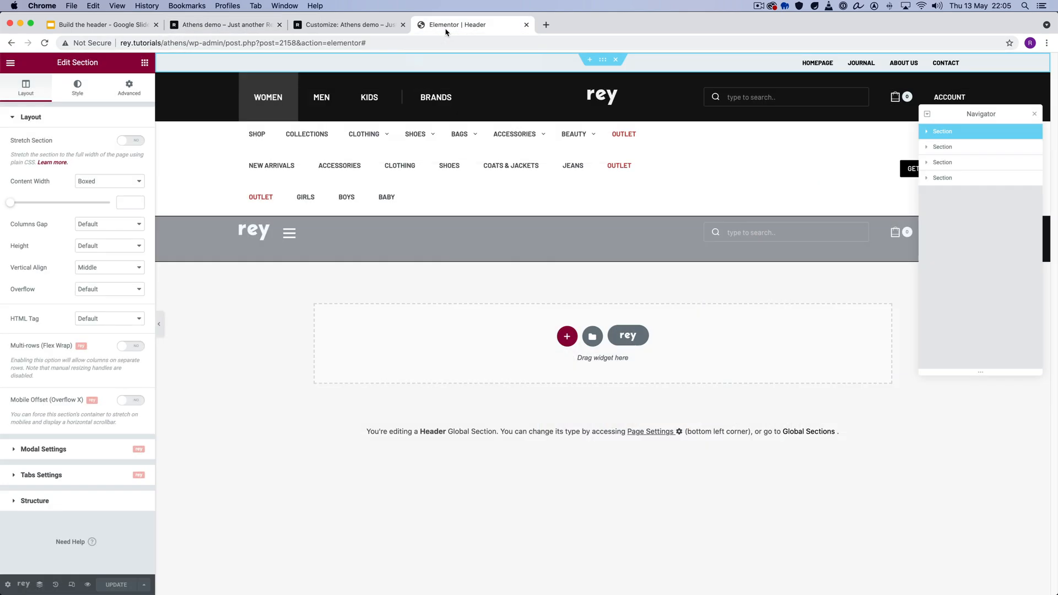
{"action": "left_click", "coordinate": [129, 89]}
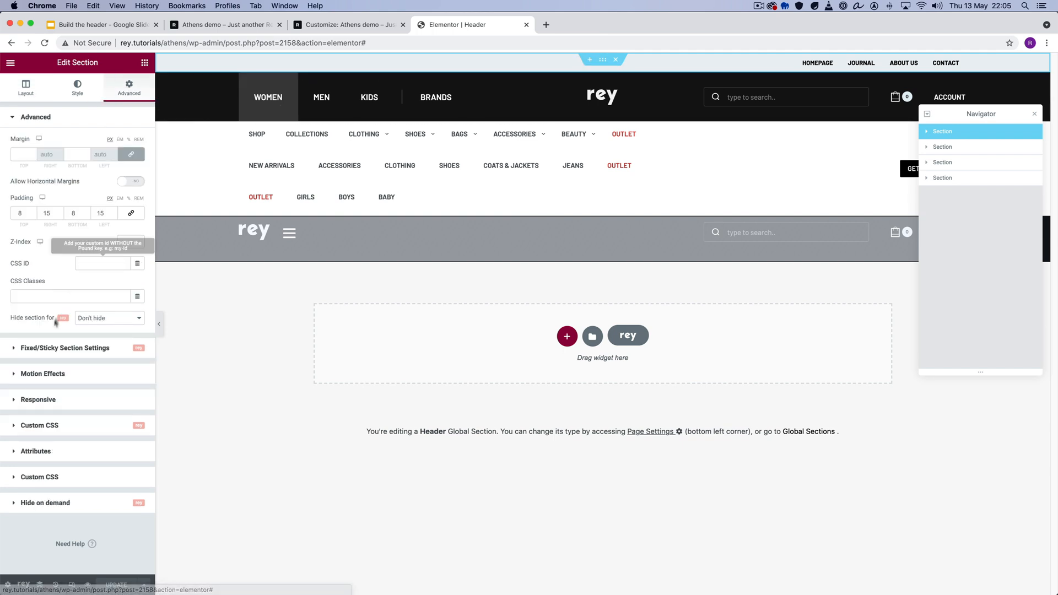
{"action": "left_click", "coordinate": [51, 347]}
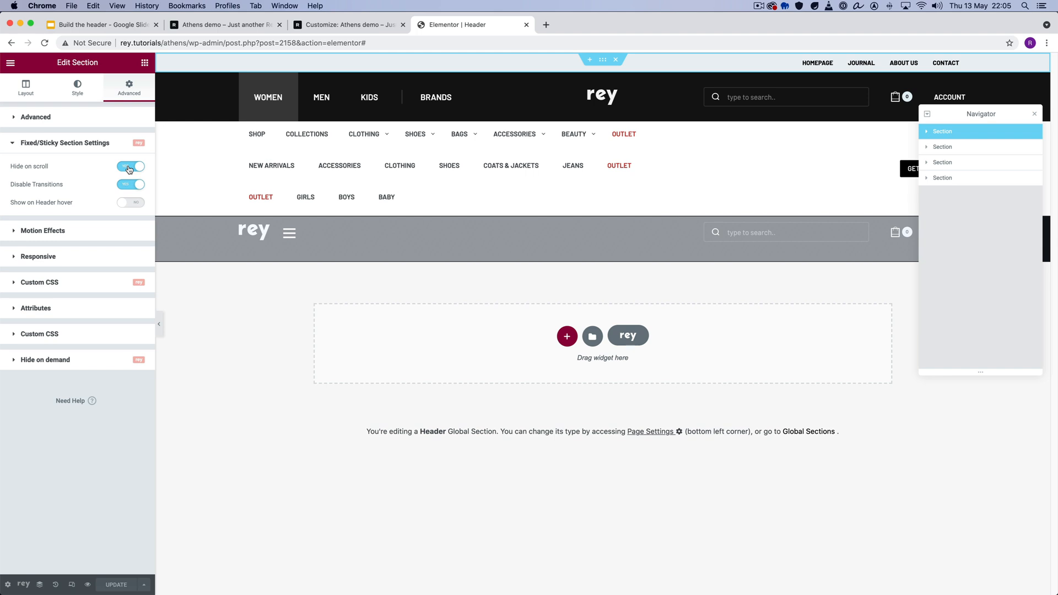
- Review the Fixed/Sticky Section Settings of the black main section and of the white navigation section beneath it
{"action": "left_click", "coordinate": [603, 69]}
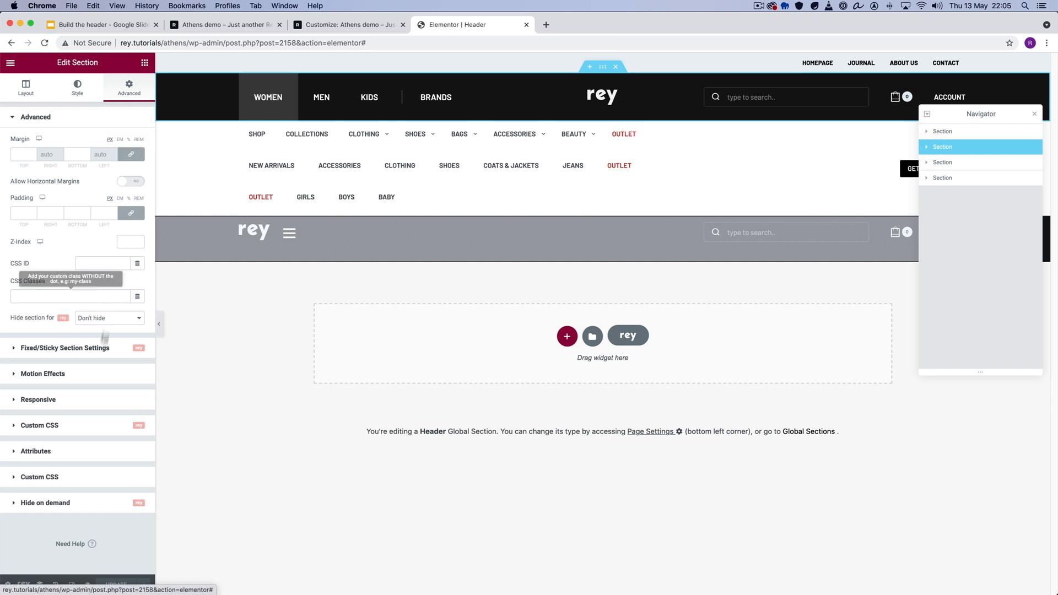
{"action": "left_click", "coordinate": [101, 348]}
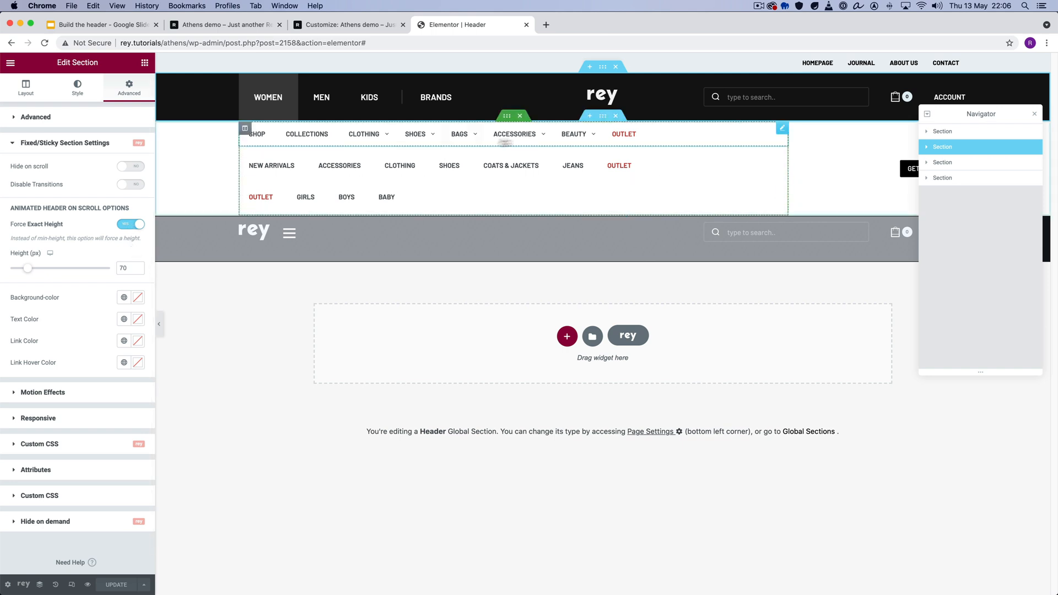
{"action": "left_click", "coordinate": [207, 124]}
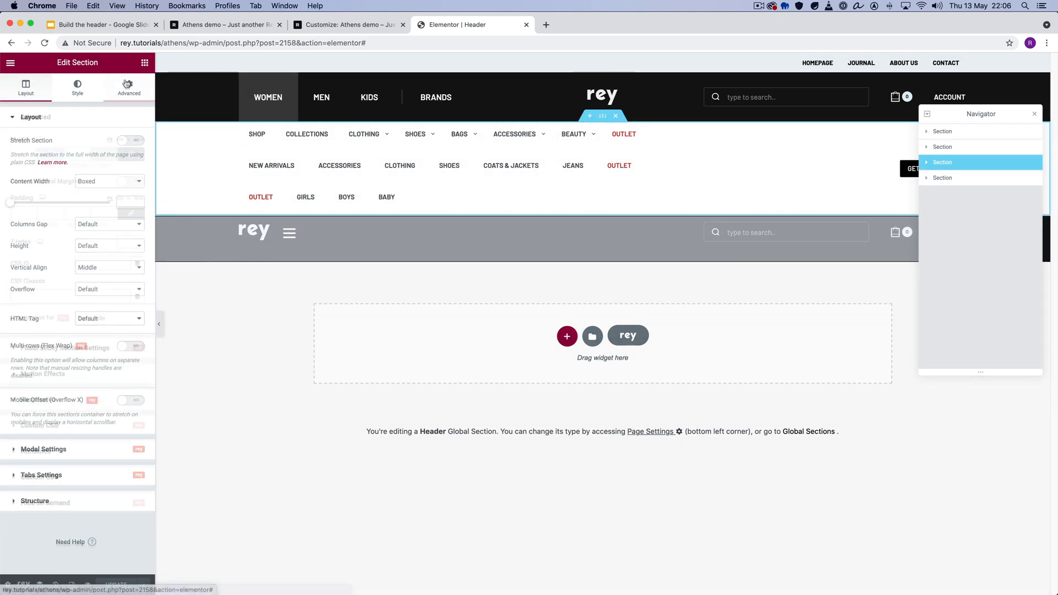
{"action": "left_click", "coordinate": [129, 88]}
{"action": "left_click", "coordinate": [55, 349]}
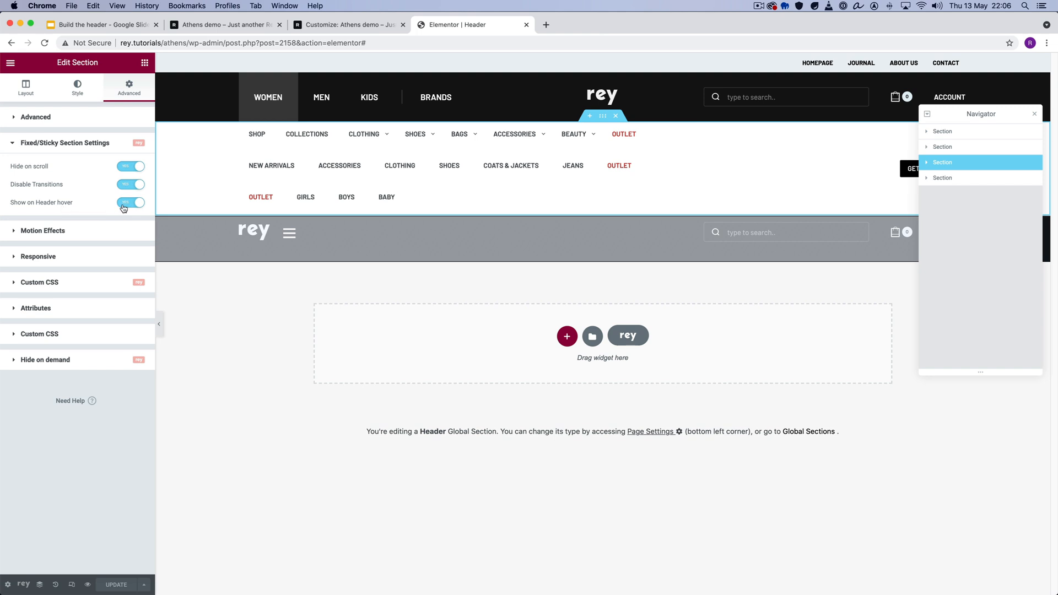
- Scroll the Athens demo page down and back up to check how the navigation row reacts
{"action": "left_click", "coordinate": [248, 25]}
{"action": "scroll", "coordinate": [107, 255], "scroll_direction": "down", "scroll_amount": 4}
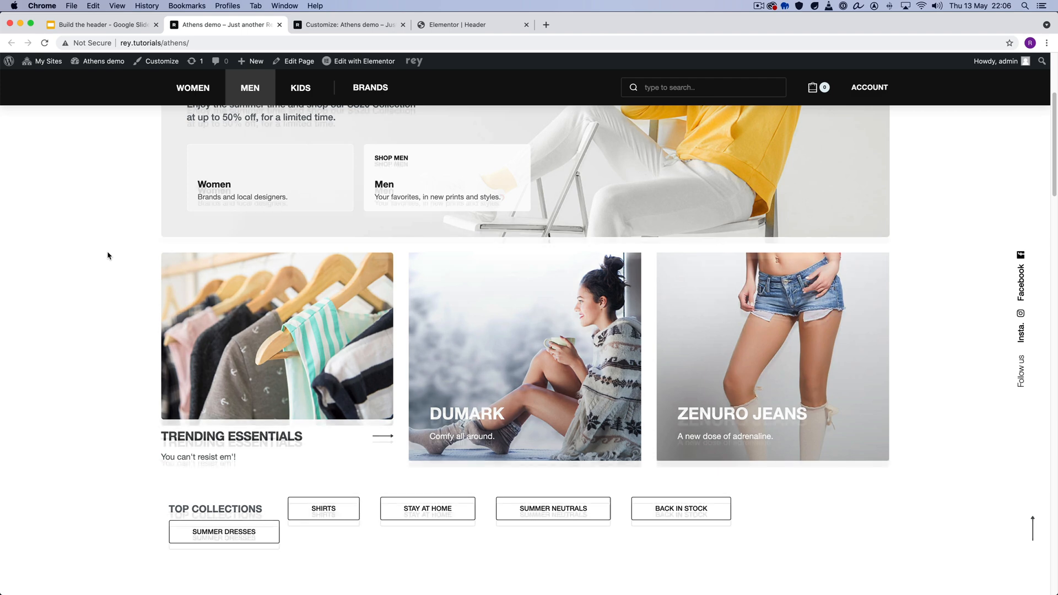
{"action": "scroll", "coordinate": [108, 255], "scroll_direction": "up", "scroll_amount": 4}
- Return to the Elementor header editor and rename the fourth section in the Navigator as Mobile
{"action": "left_click", "coordinate": [434, 25]}
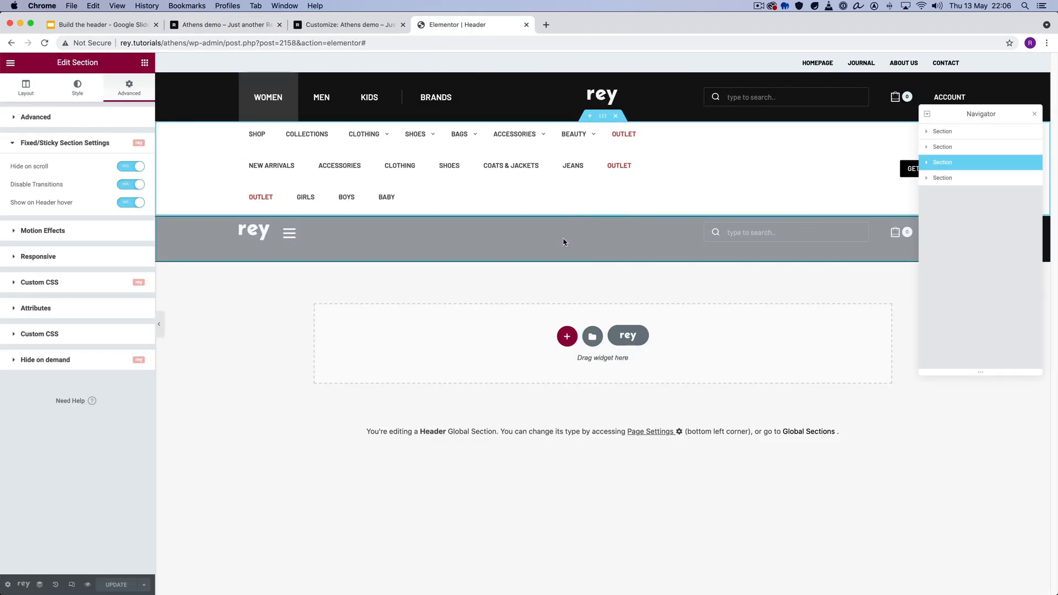
{"action": "double_click", "coordinate": [943, 178]}
{"action": "type", "text": "Mo"}
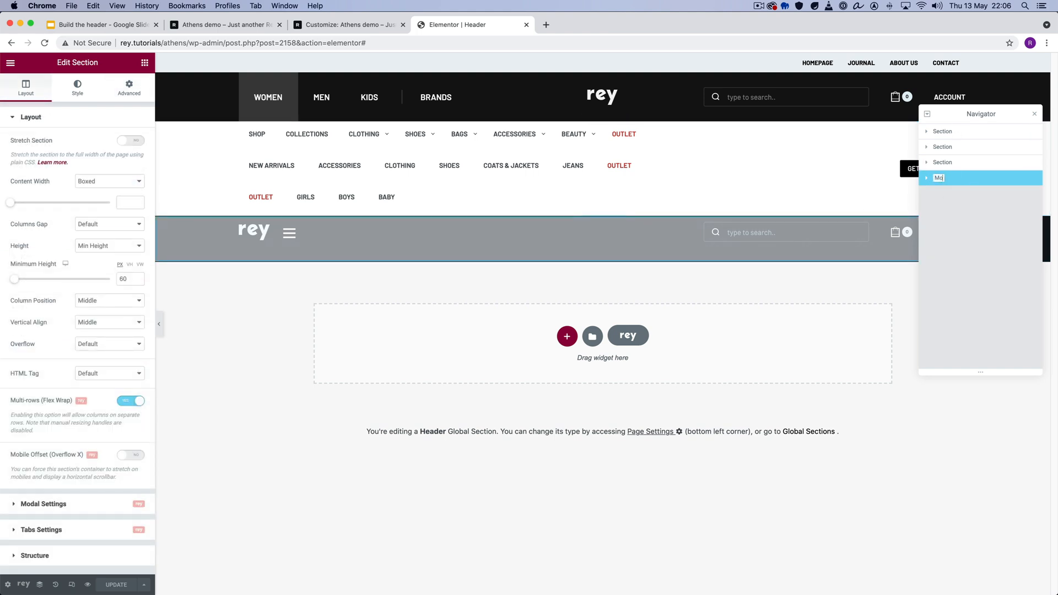
{"action": "type", "text": "bile"}
{"action": "key", "text": "Return"}
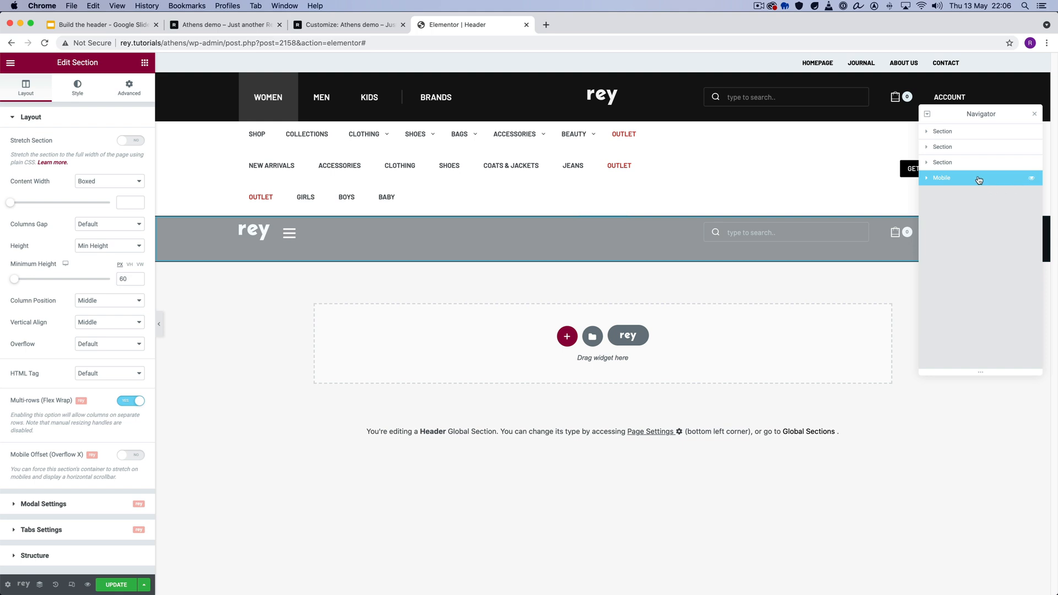
- Review the Mobile section's Responsive visibility settings, and preview the header in mobile responsive mode
{"action": "left_click", "coordinate": [129, 88]}
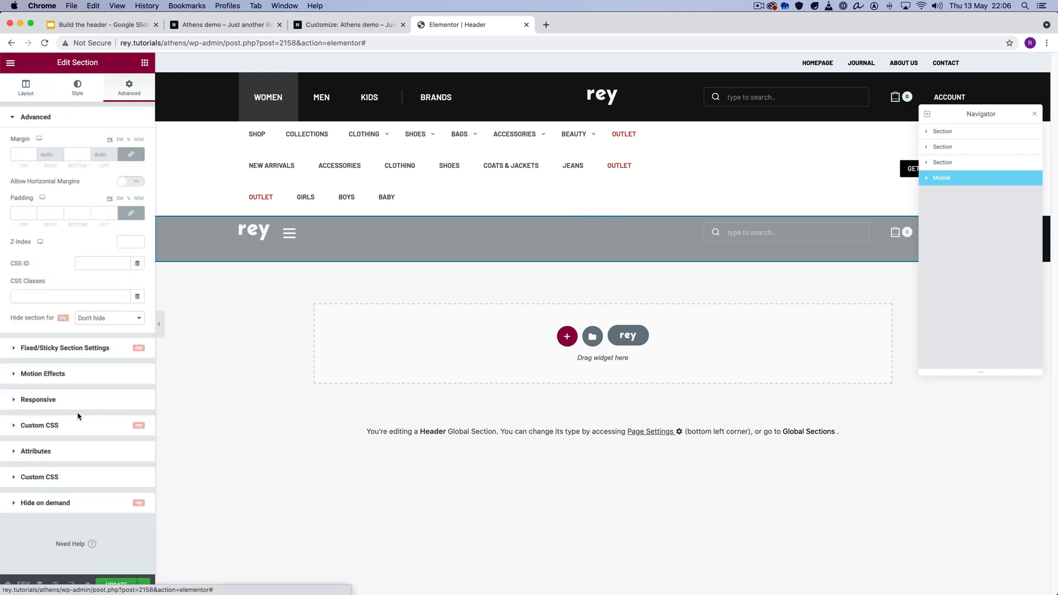
{"action": "left_click", "coordinate": [82, 399]}
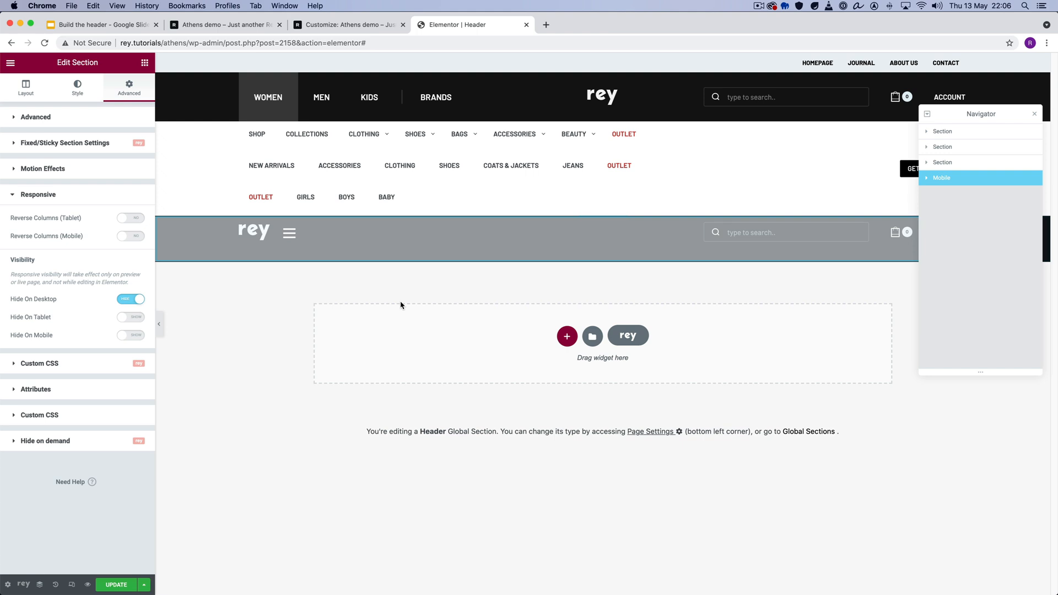
{"action": "left_click", "coordinate": [71, 585]}
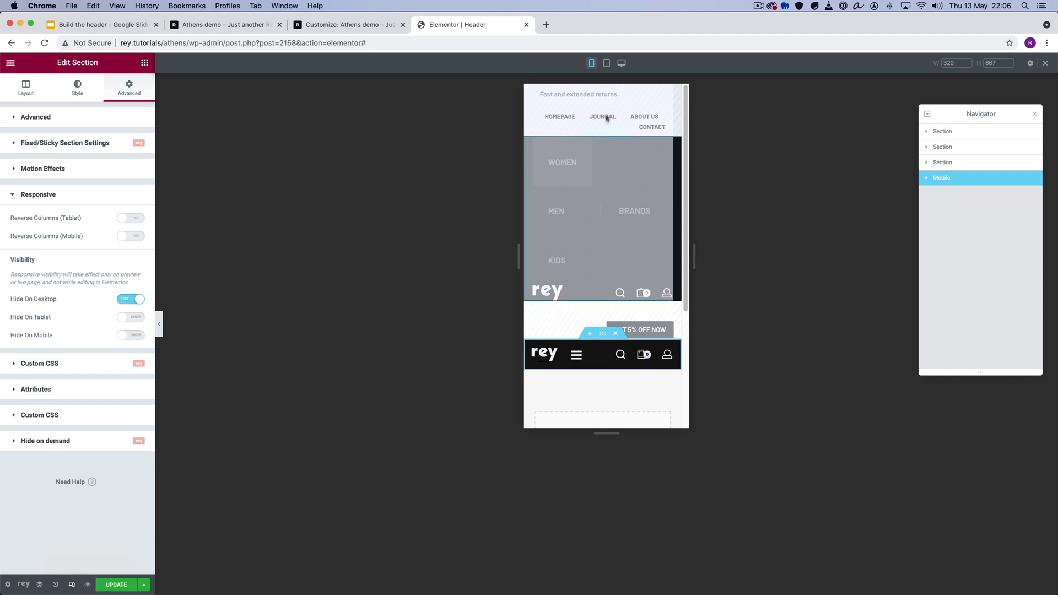
- Review the first section's Responsive visibility settings, then return to the desktop preview
{"action": "left_click", "coordinate": [957, 132]}
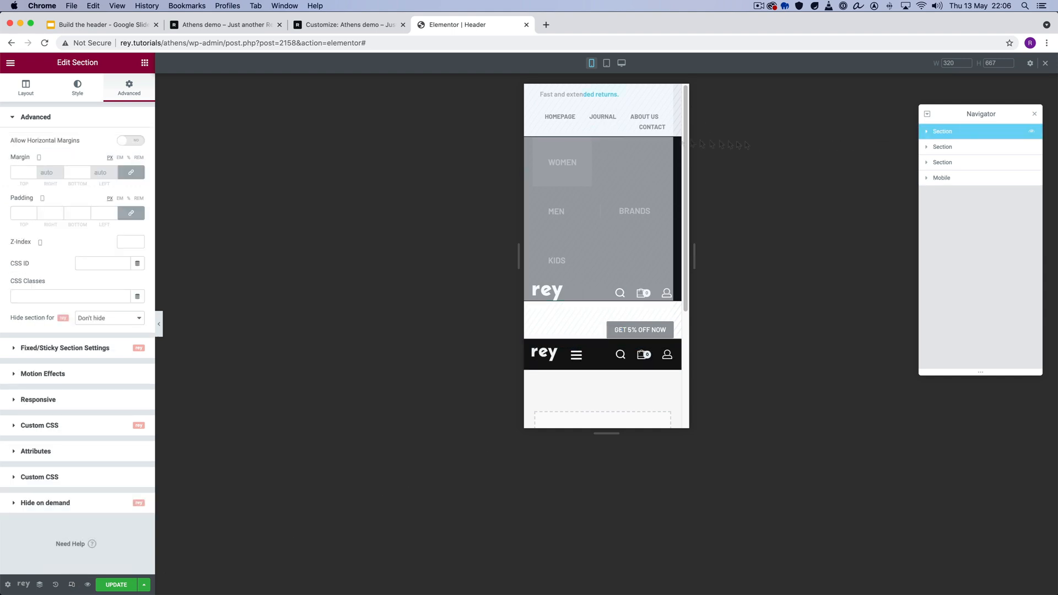
{"action": "left_click", "coordinate": [92, 406]}
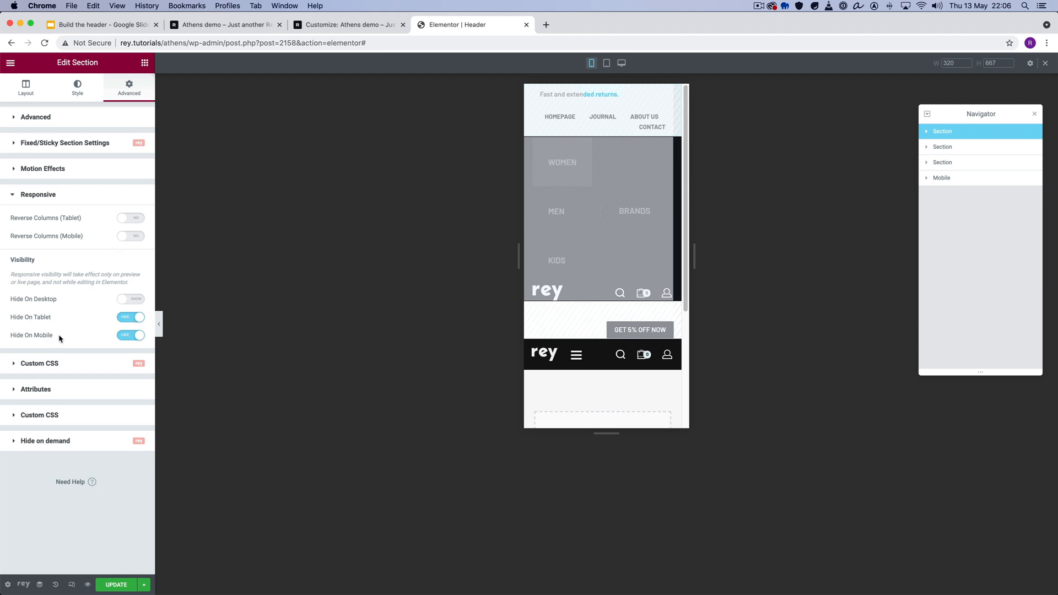
{"action": "left_click", "coordinate": [71, 585]}
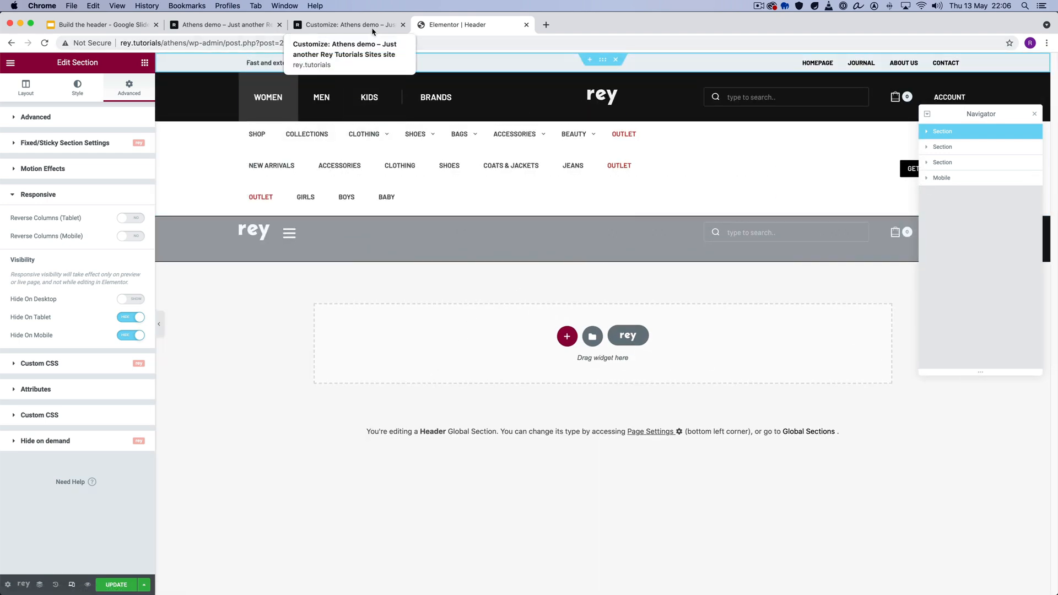
- Compare the Tabs ID of the WOMEN/MEN/KIDS Toggle Boxes widget with the Tabs Settings of the inner section holding the menus
{"action": "left_click", "coordinate": [357, 105]}
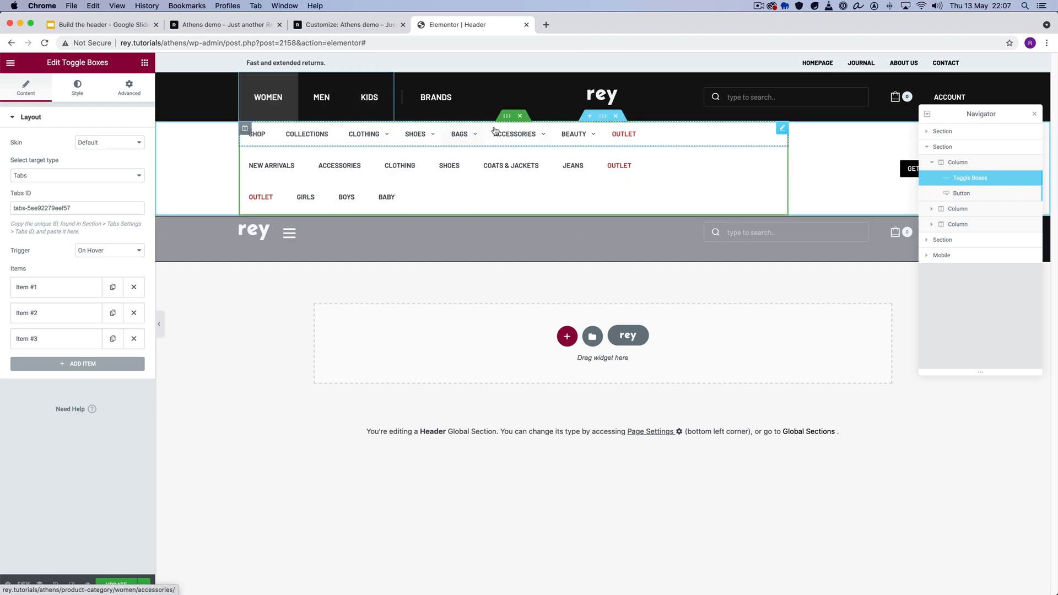
{"action": "left_click", "coordinate": [506, 116]}
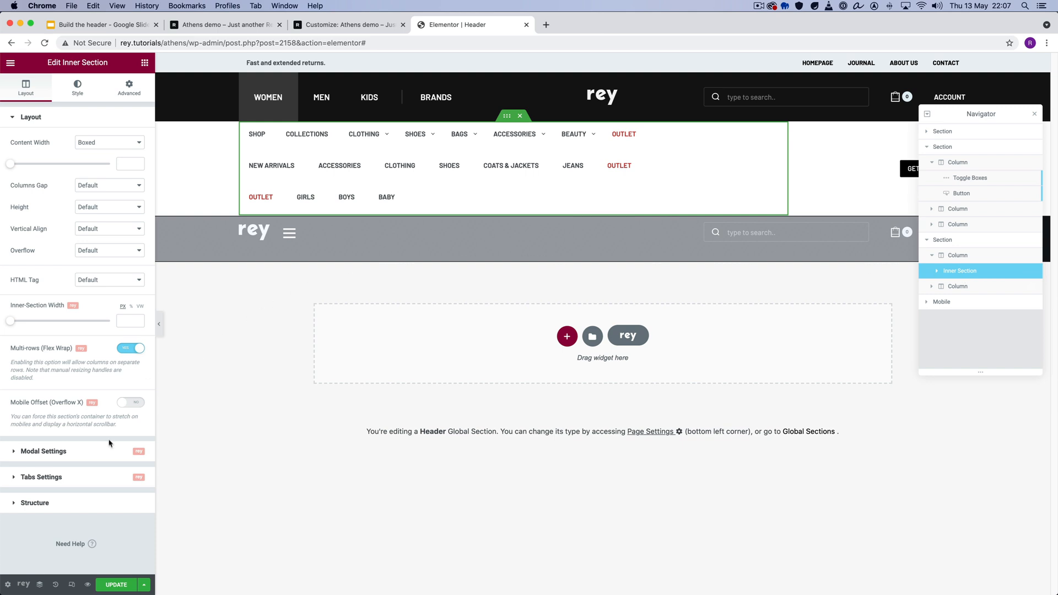
{"action": "left_click", "coordinate": [94, 475]}
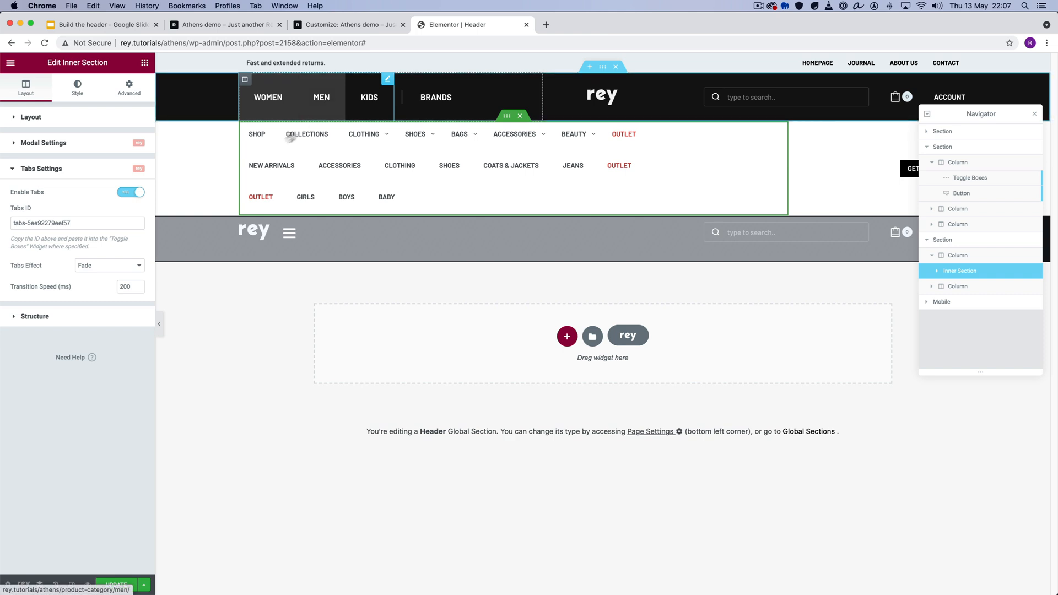
- Look at the Toggle Boxes' first item, and select each of the inner section's three menu columns in turn to see the matching tabs
{"action": "left_click", "coordinate": [253, 103]}
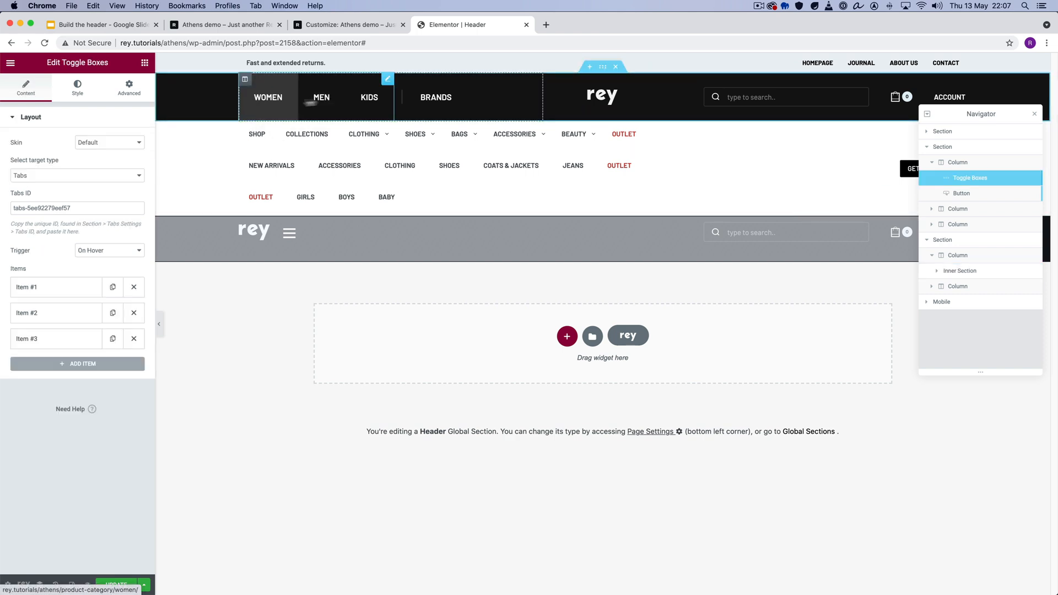
{"action": "left_click", "coordinate": [34, 289]}
{"action": "left_click", "coordinate": [53, 289]}
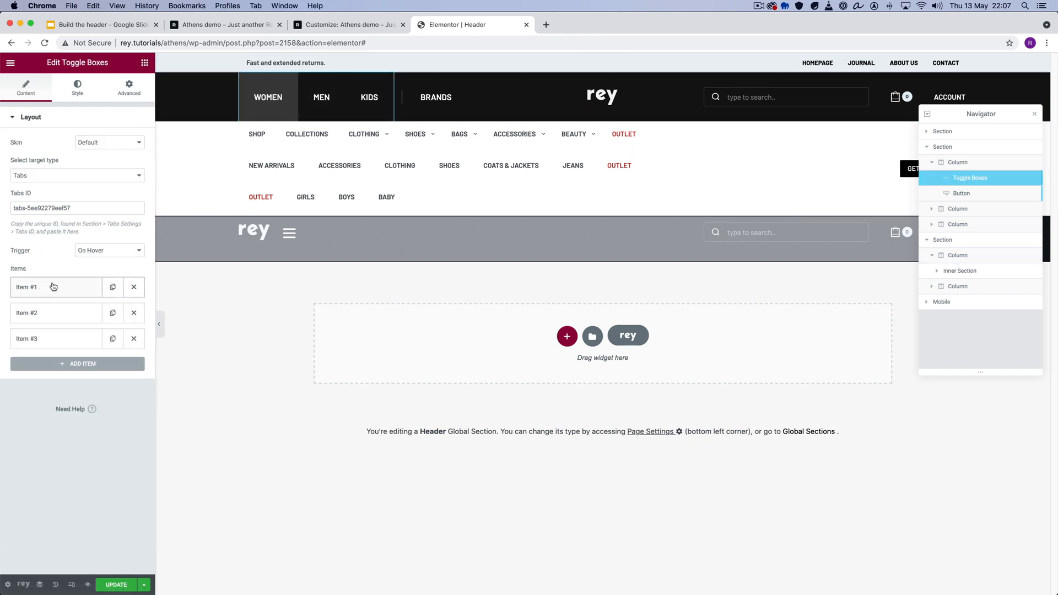
{"action": "left_click", "coordinate": [244, 128]}
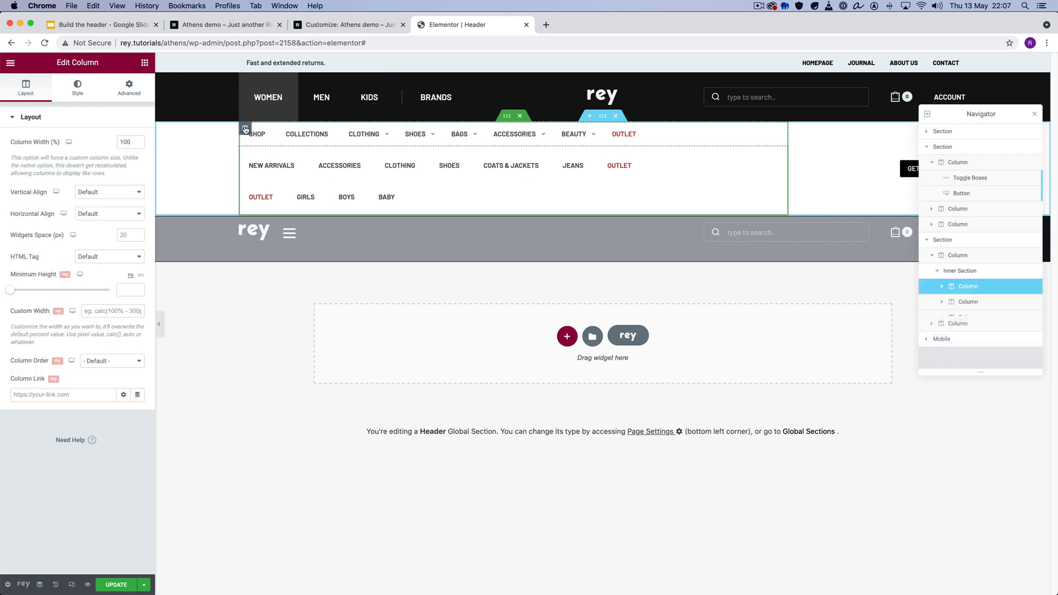
{"action": "left_click", "coordinate": [245, 159]}
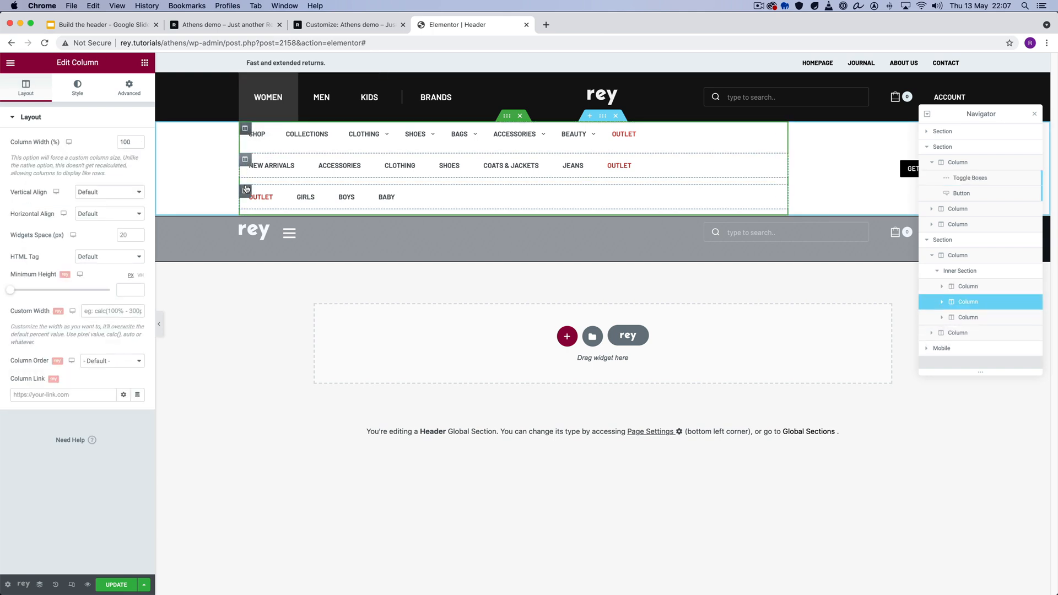
{"action": "left_click", "coordinate": [245, 192]}
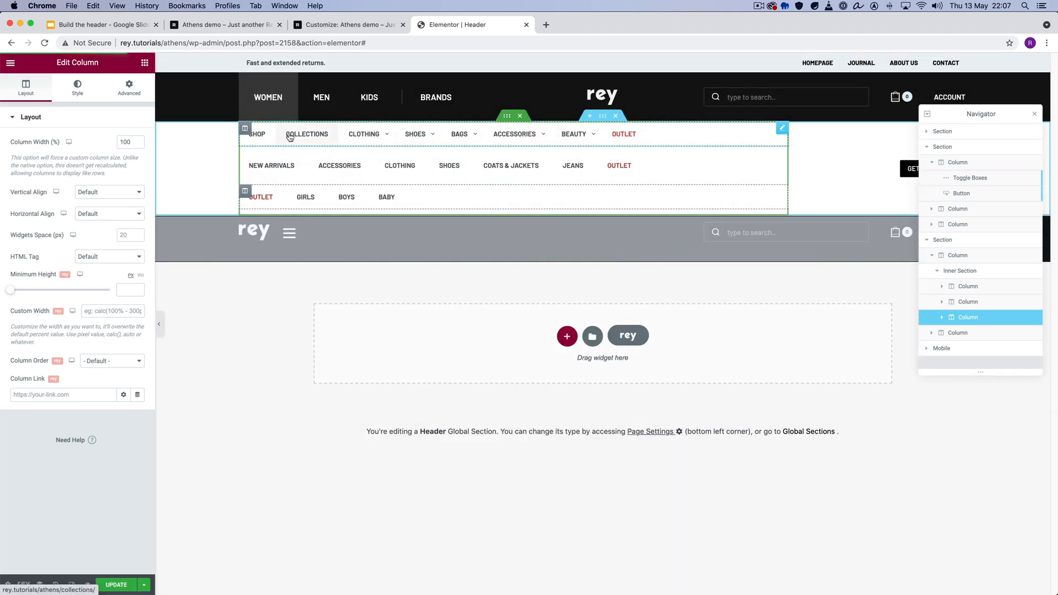
- Rename the inner section's first menu column in the Navigator as Tab 1
{"action": "left_click", "coordinate": [687, 139]}
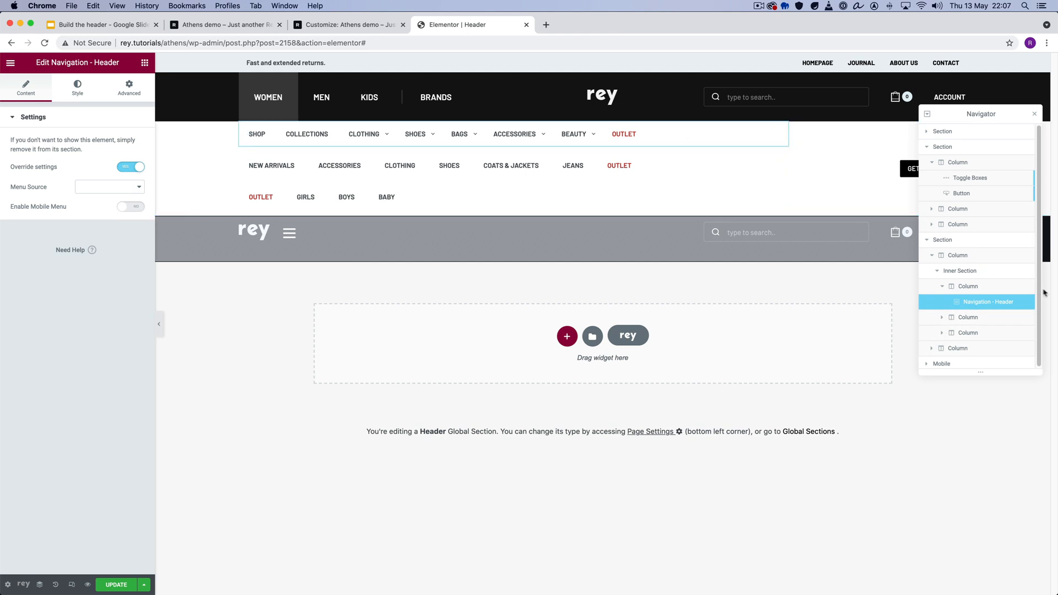
{"action": "left_click", "coordinate": [974, 291]}
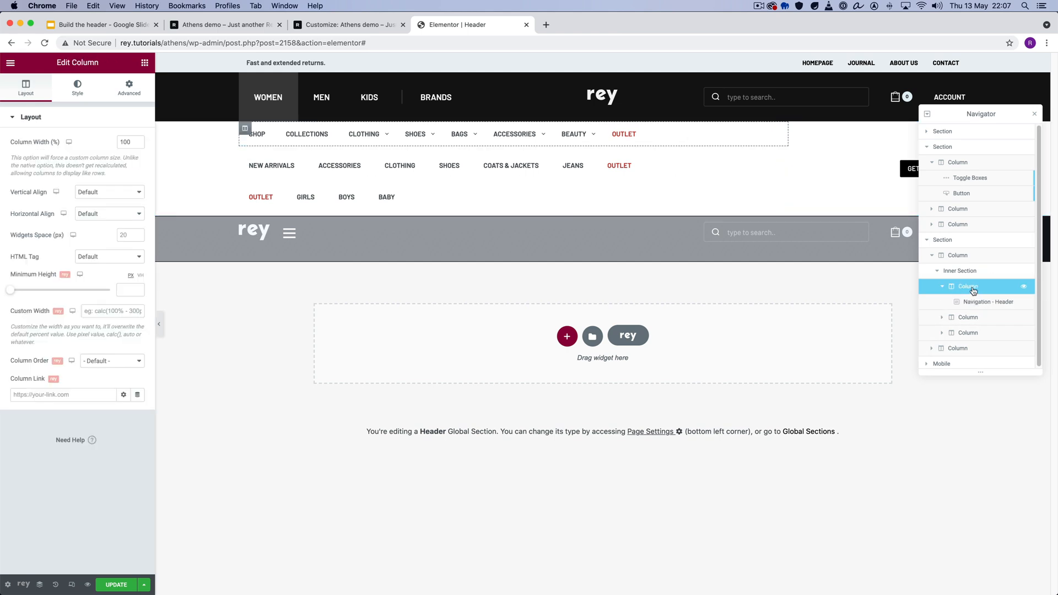
{"action": "double_click", "coordinate": [973, 291]}
{"action": "type", "text": "Tab 1"}
{"action": "key", "text": "Return"}
- Rename the inner section's second and third menu columns as Tab 2 and Tab 3
{"action": "double_click", "coordinate": [962, 318]}
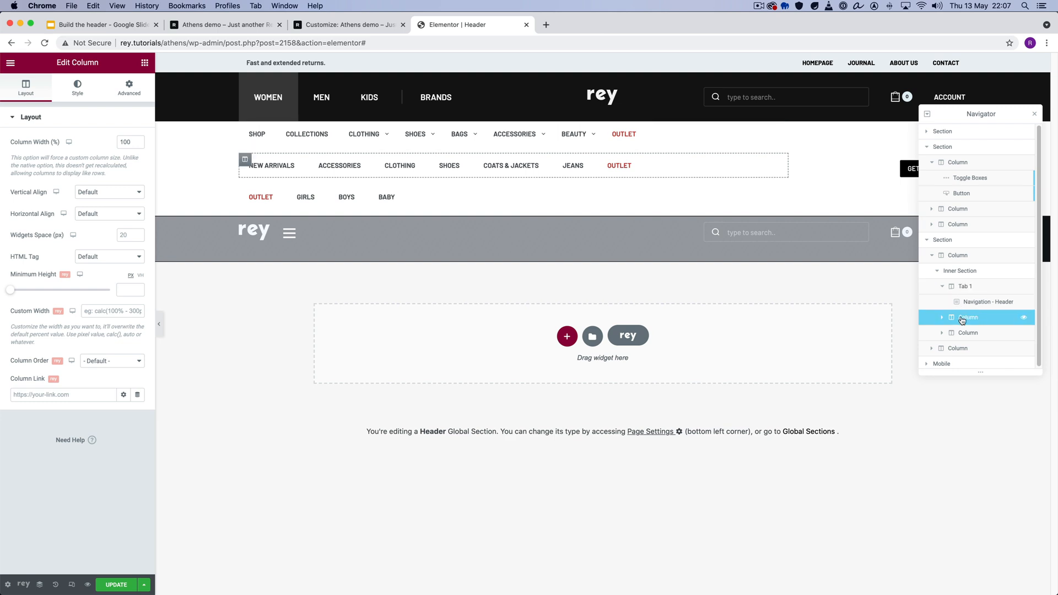
{"action": "type", "text": "Tab 2"}
{"action": "key", "text": "Return"}
{"action": "double_click", "coordinate": [968, 333]}
{"action": "type", "text": "Tab"}
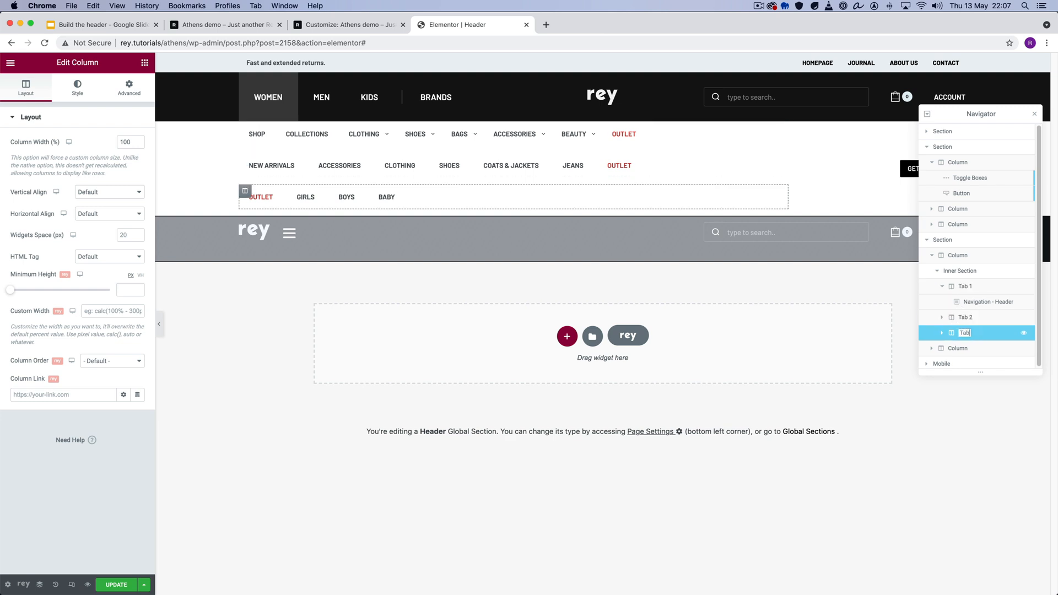
{"action": "key", "text": "Return"}
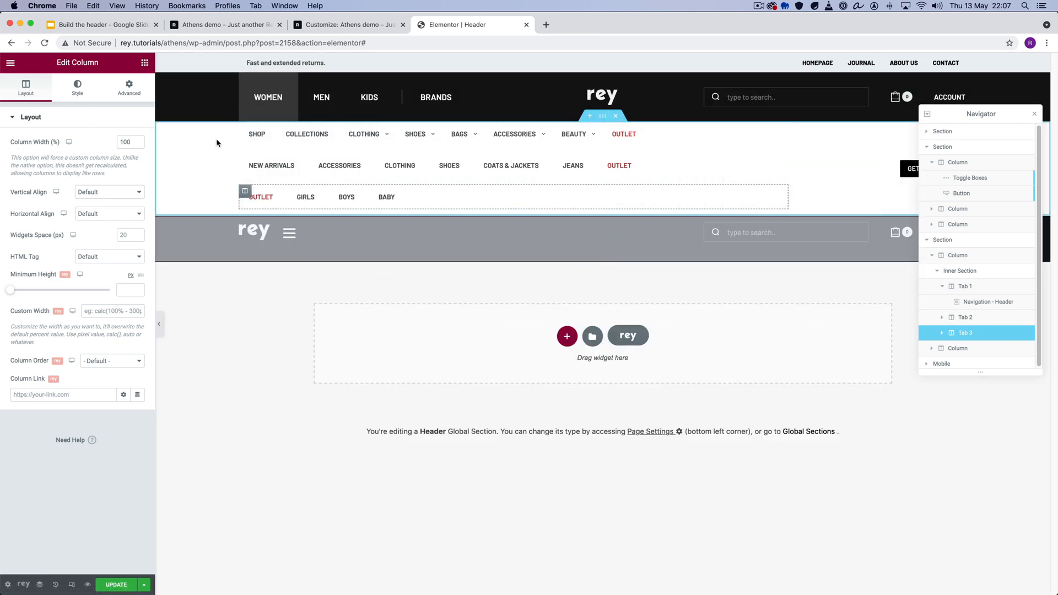
- Select the Navigation - Header widget in Tab 2 and check which menus its Menu Source offers
{"action": "left_click", "coordinate": [277, 167]}
{"action": "left_click", "coordinate": [127, 192]}
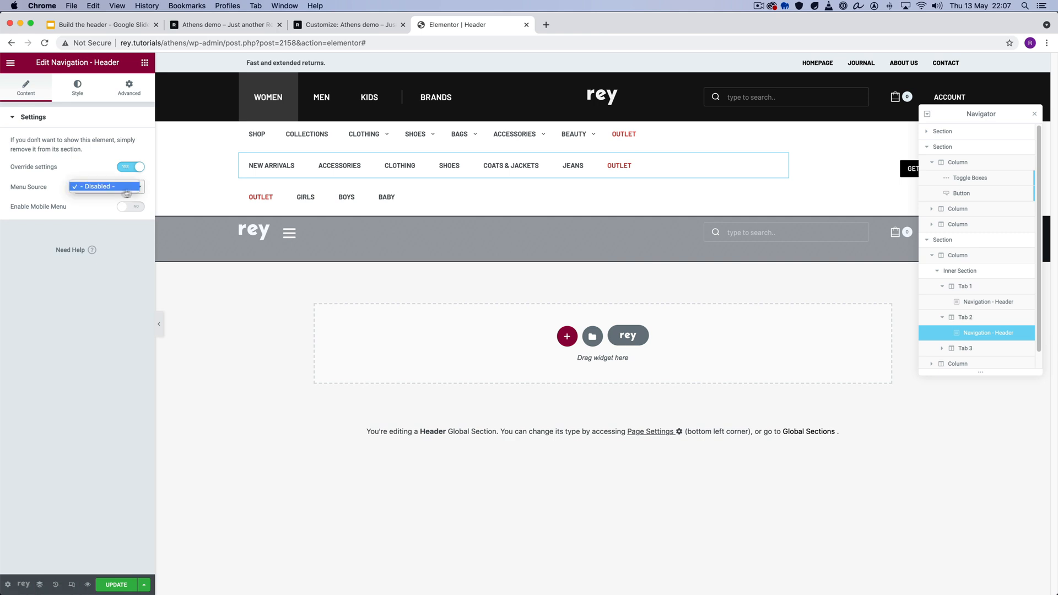
{"action": "left_click", "coordinate": [62, 375]}
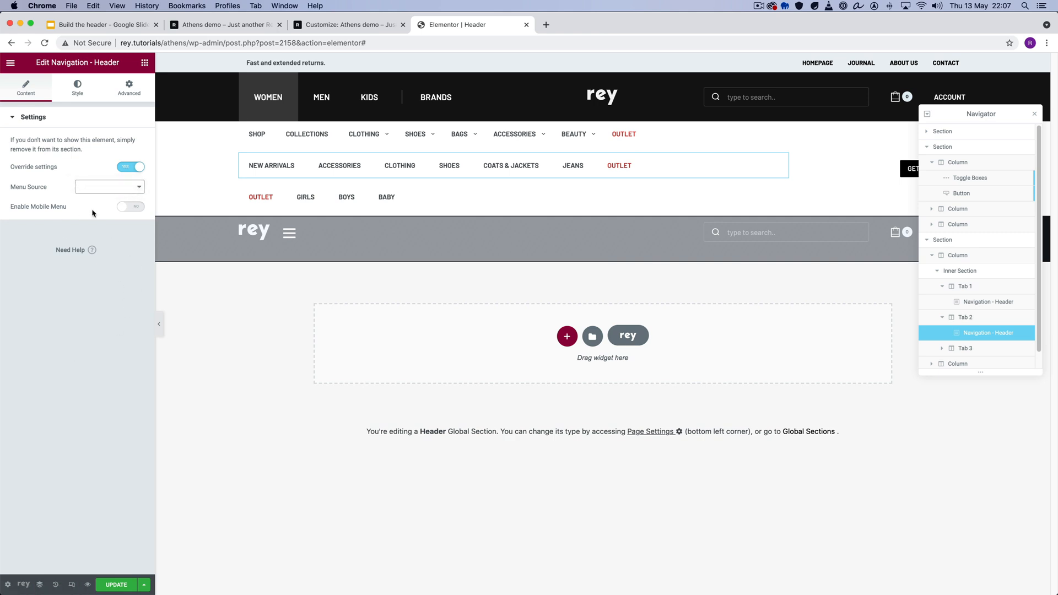
- Open the WordPress dashboard in a new browser tab and re-save the Footer - About menu on the Menus page
{"action": "left_click", "coordinate": [23, 584]}
{"action": "left_click", "coordinate": [65, 407], "text": "super"}
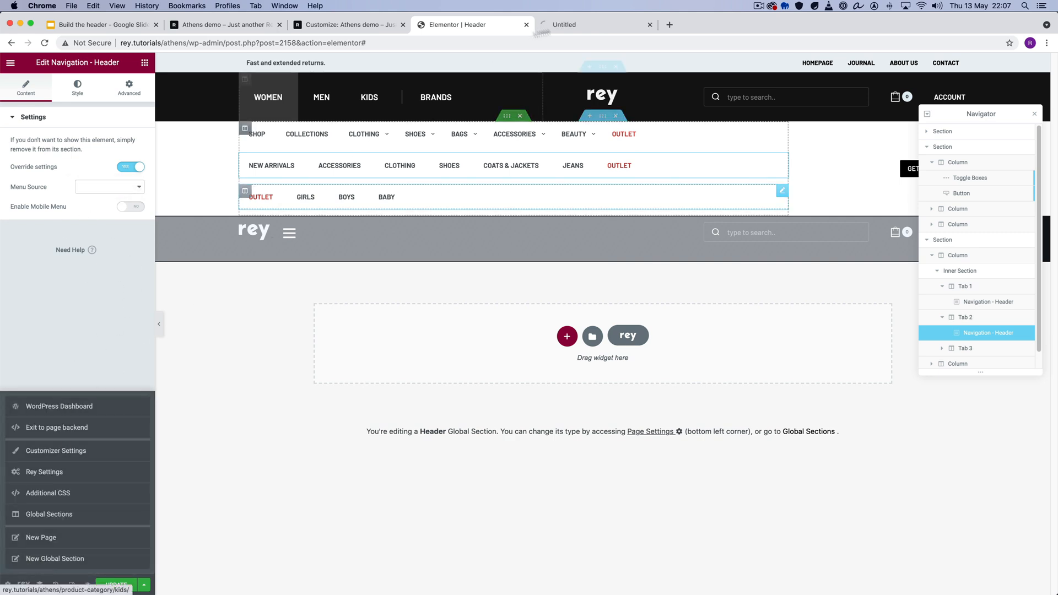
{"action": "left_click", "coordinate": [595, 25]}
{"action": "left_click", "coordinate": [492, 31]}
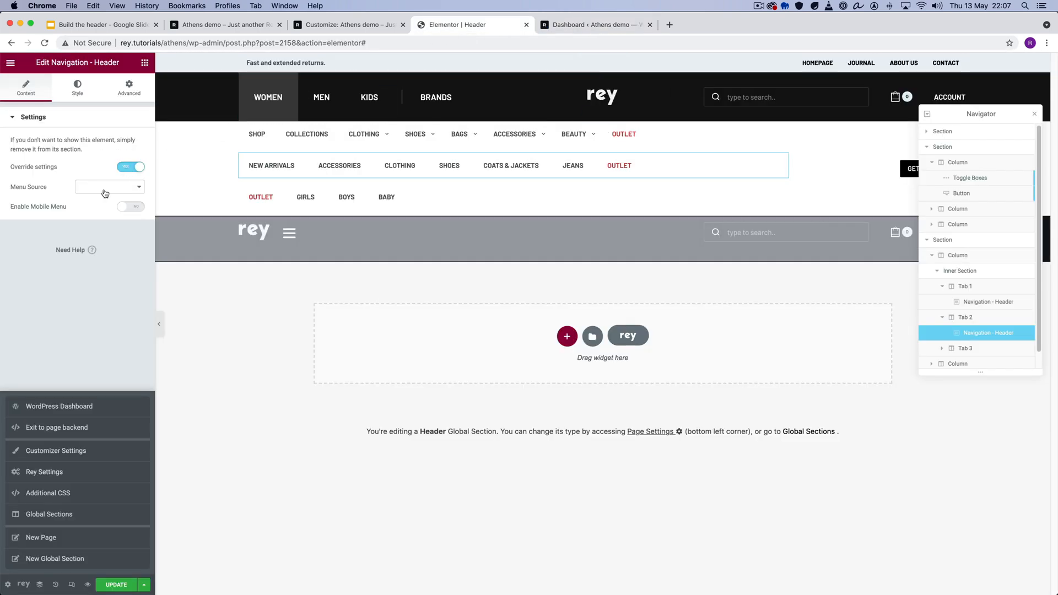
{"action": "left_click", "coordinate": [584, 27]}
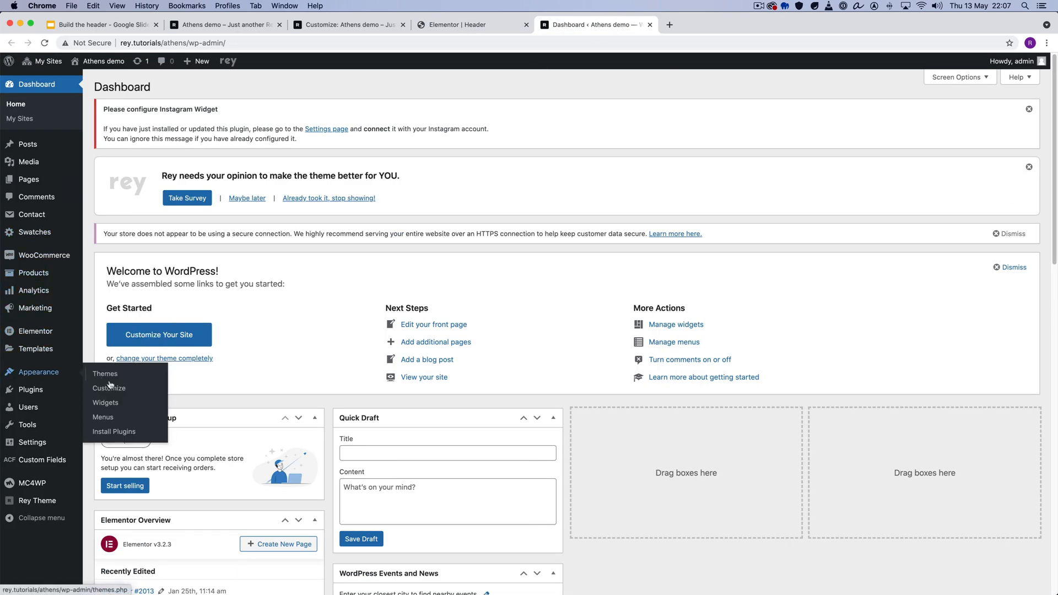
{"action": "left_click", "coordinate": [105, 411]}
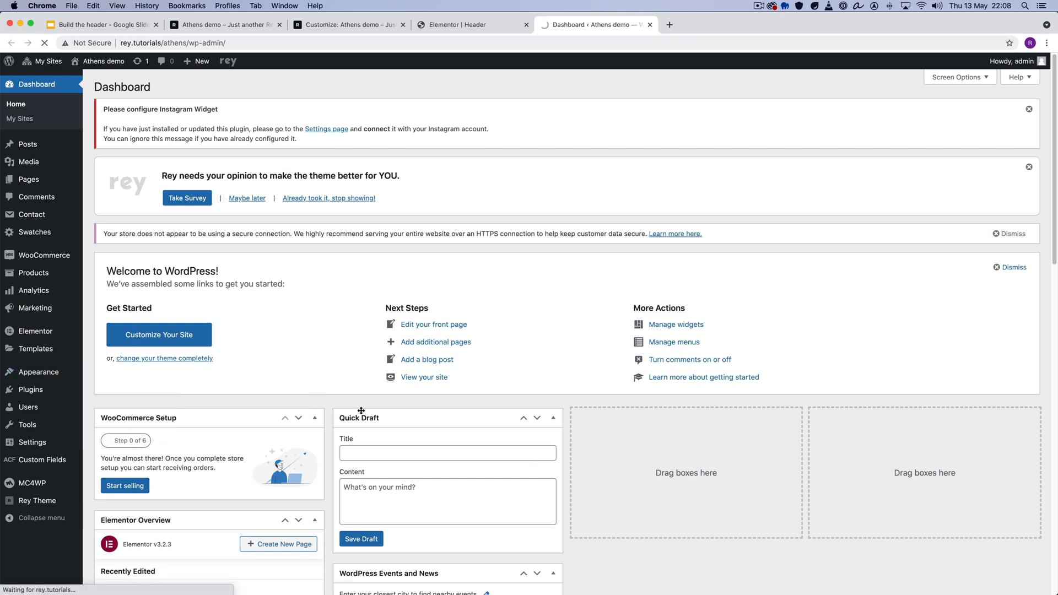
{"action": "scroll", "coordinate": [1011, 549], "scroll_direction": "down", "scroll_amount": 1}
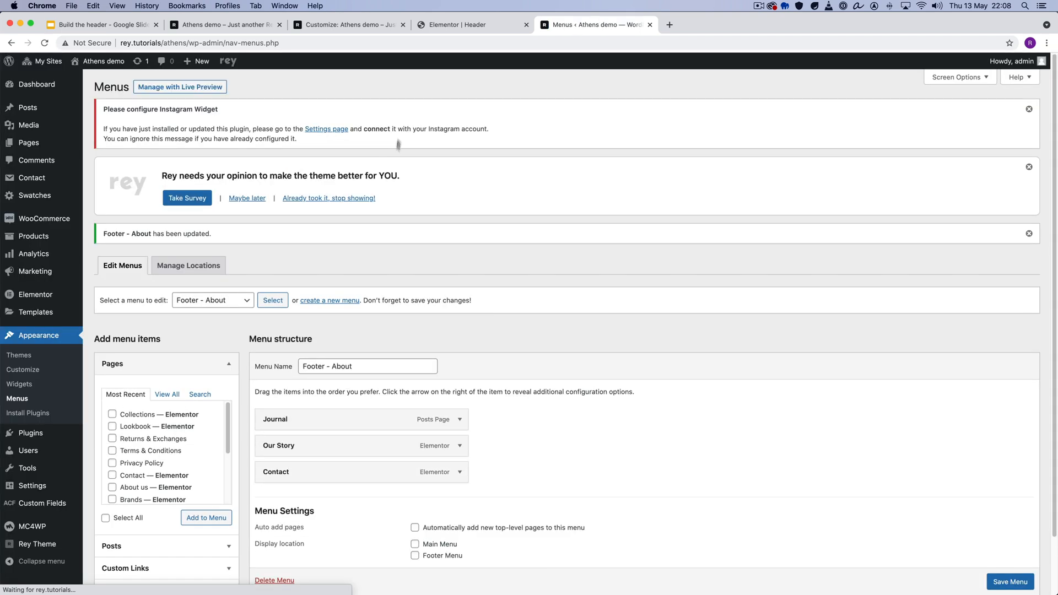
- Return to the Elementor header, update it and reload the editor
{"action": "left_click", "coordinate": [457, 25]}
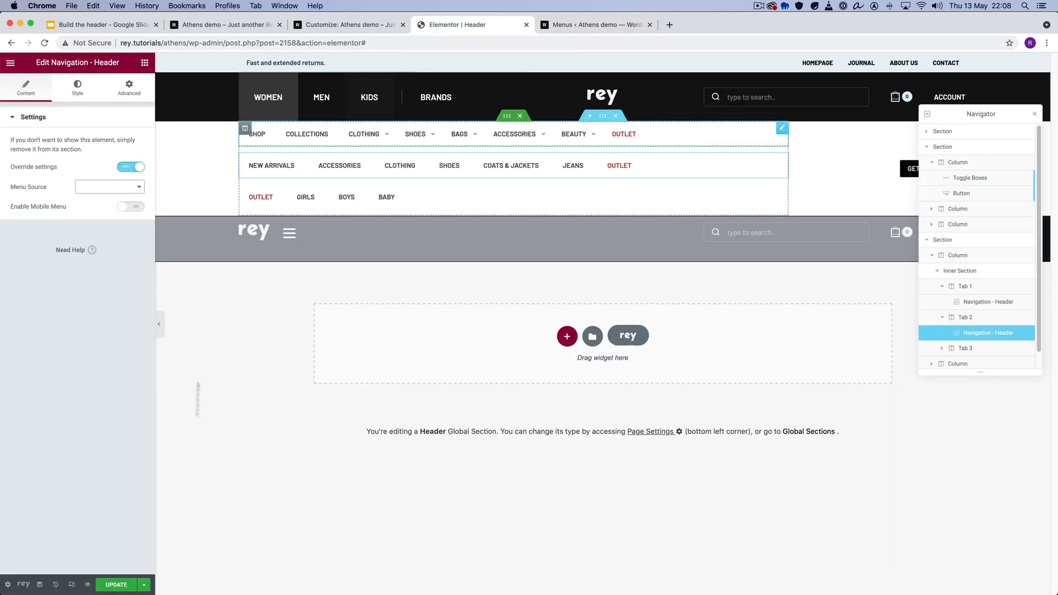
{"action": "left_click", "coordinate": [134, 585]}
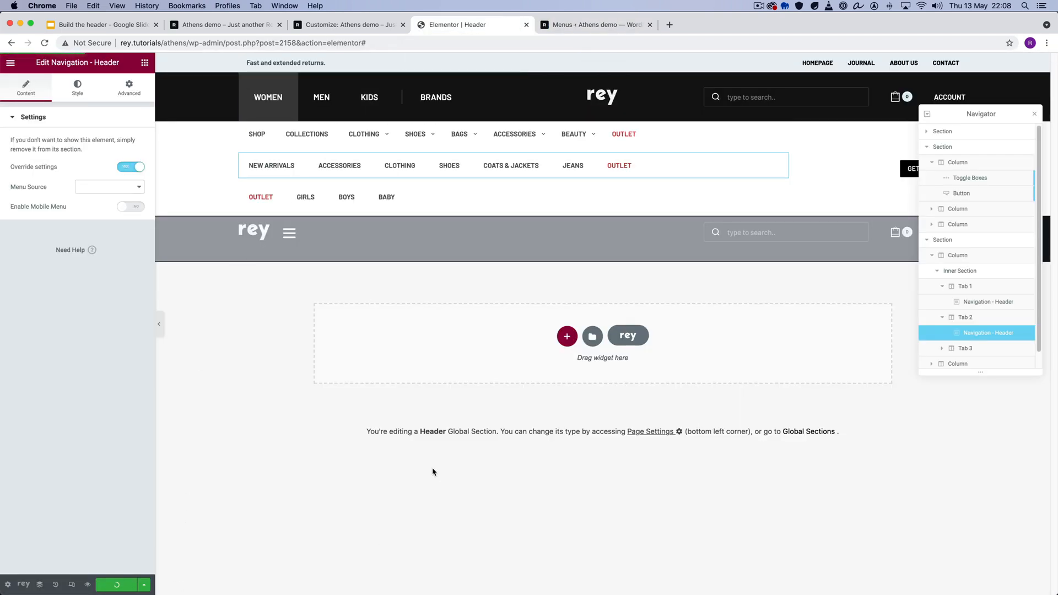
{"action": "right_click", "coordinate": [243, 327]}
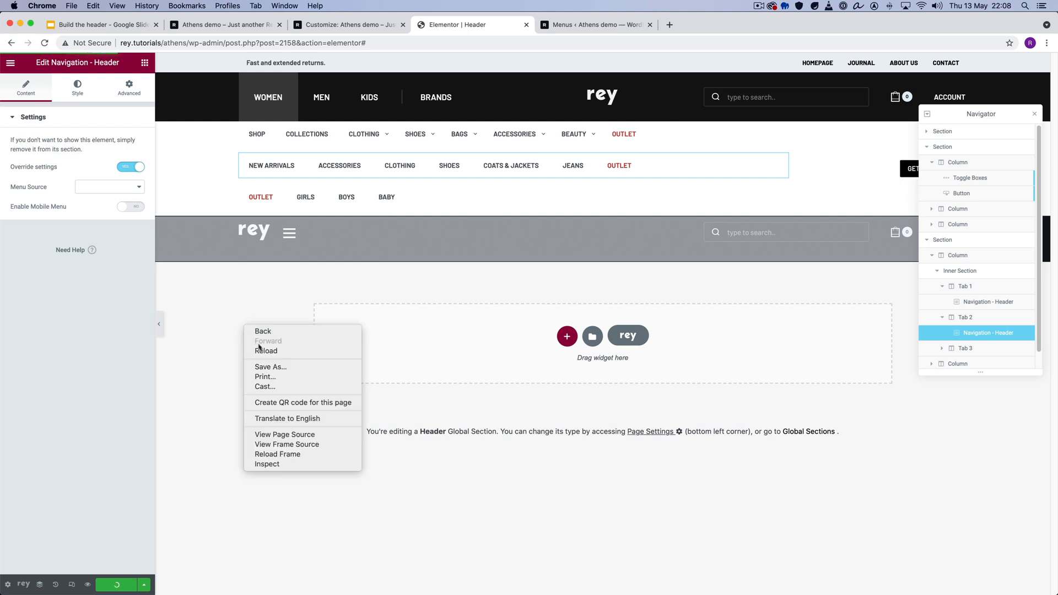
{"action": "left_click", "coordinate": [265, 351]}
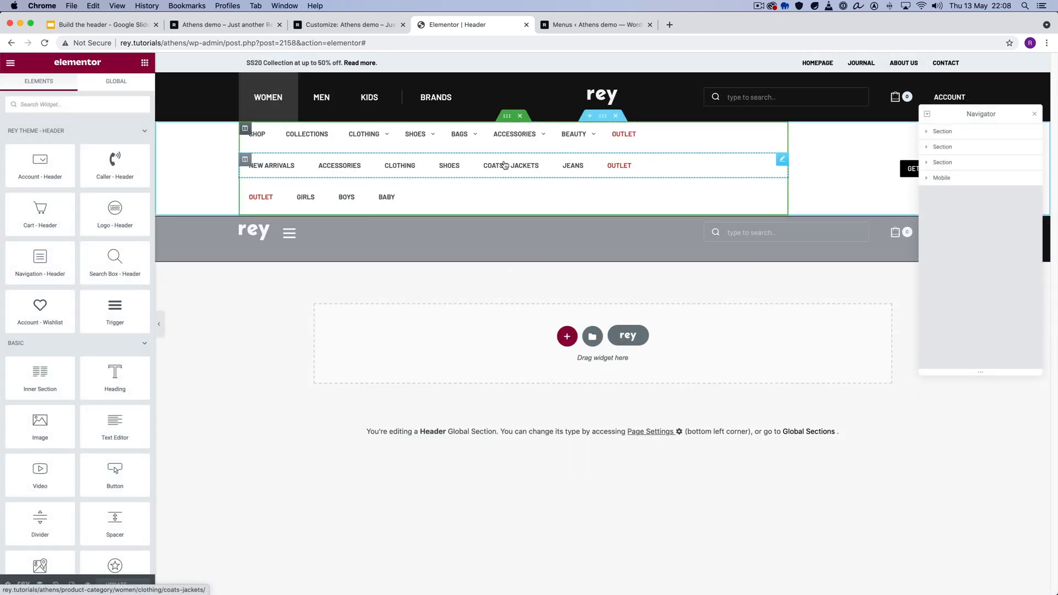
- Recheck the Menu Source options of Tab 2's navigation widget against the menu on the WordPress Menus page
{"action": "left_click", "coordinate": [505, 166]}
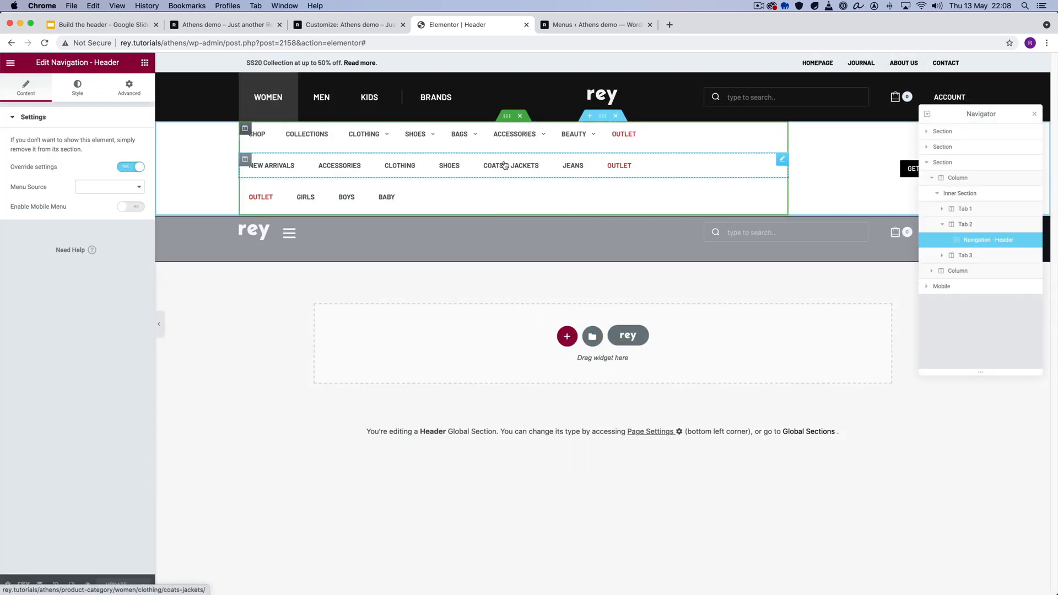
{"action": "left_click", "coordinate": [108, 187]}
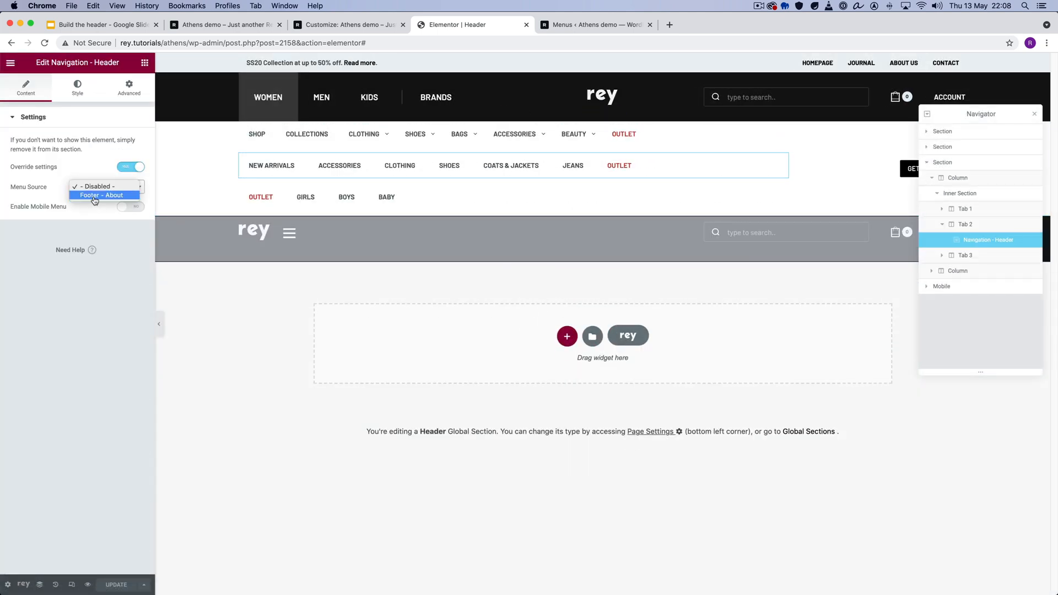
{"action": "left_click", "coordinate": [562, 27]}
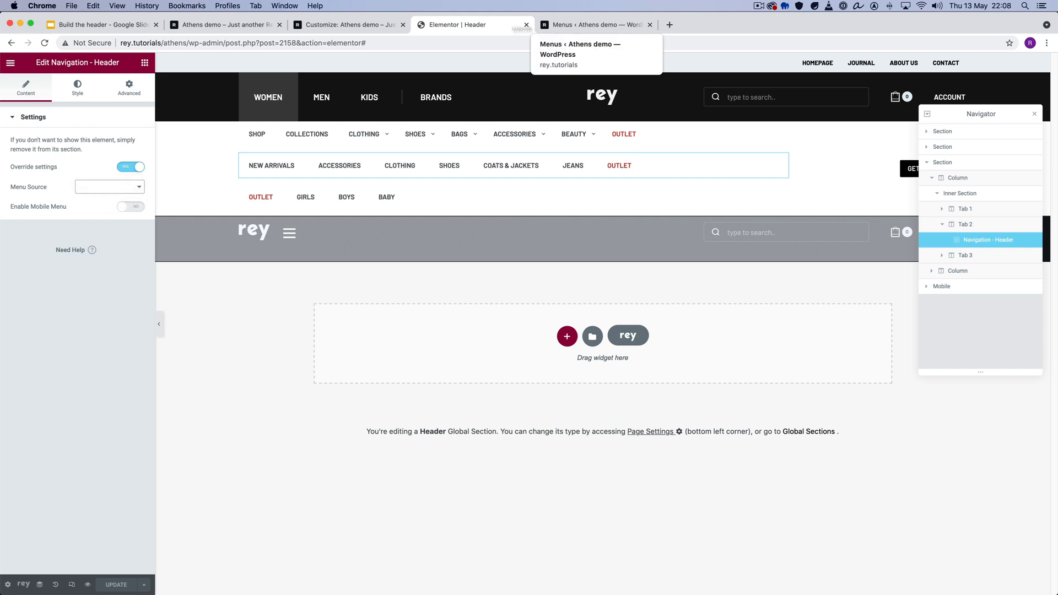
{"action": "left_click", "coordinate": [587, 25]}
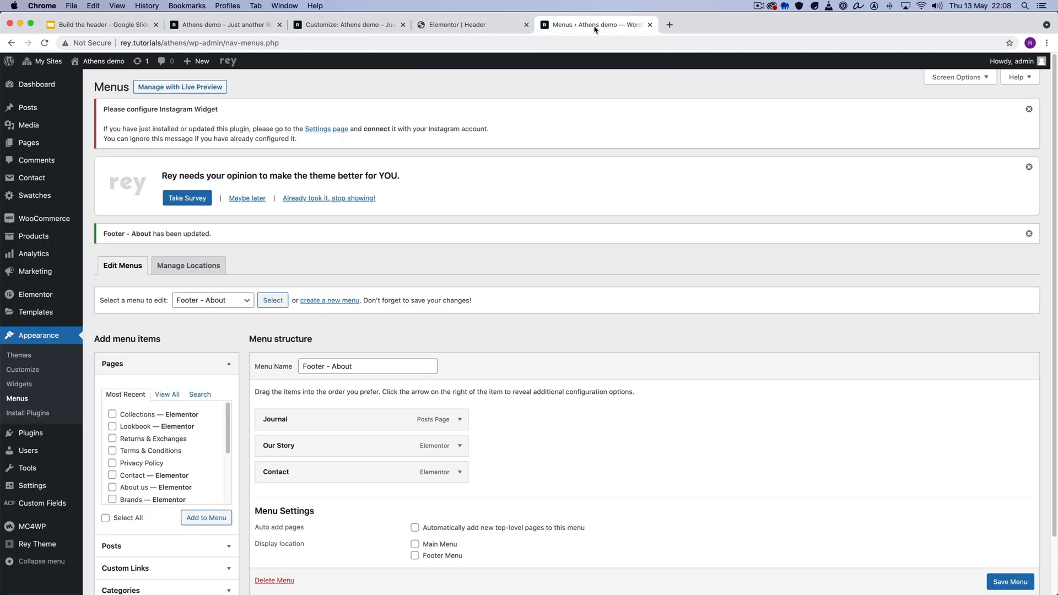
{"action": "left_click", "coordinate": [486, 26]}
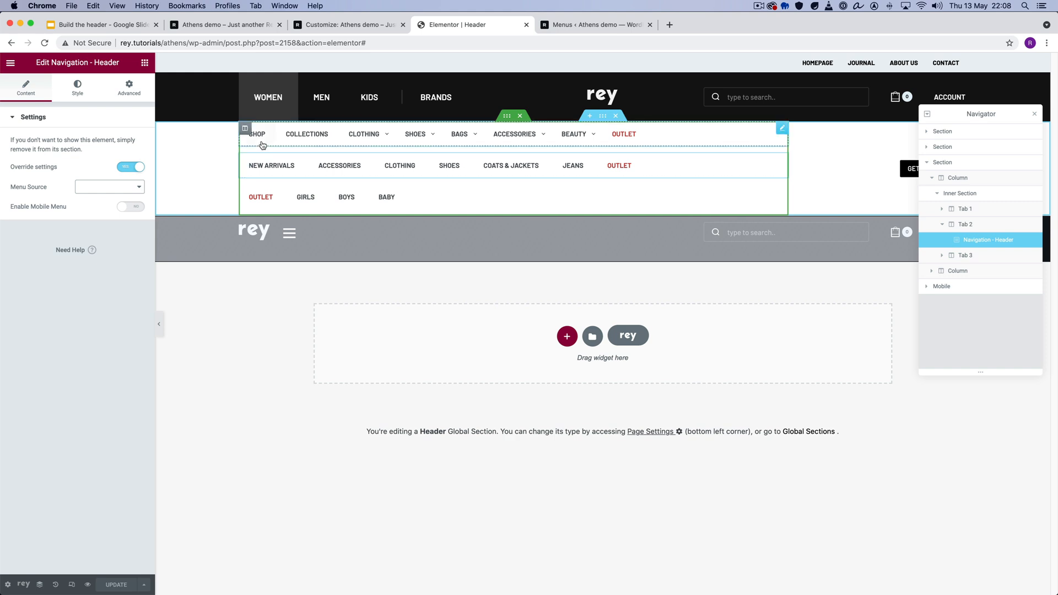
- Examine the Tabs Settings of the inner section holding the menus, including the available Tabs Effect options
{"action": "left_click", "coordinate": [507, 117]}
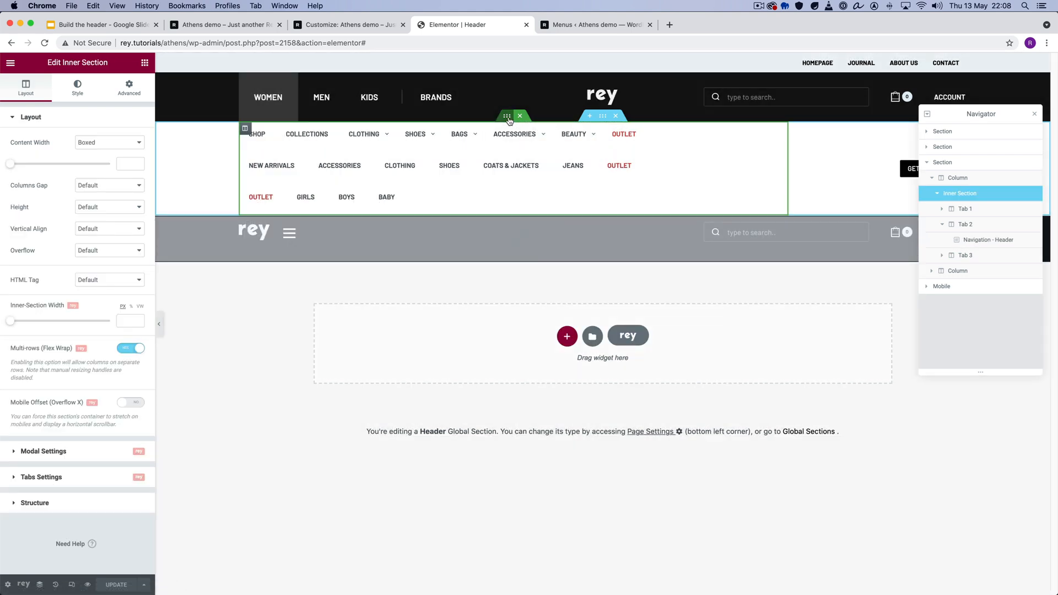
{"action": "left_click", "coordinate": [65, 477]}
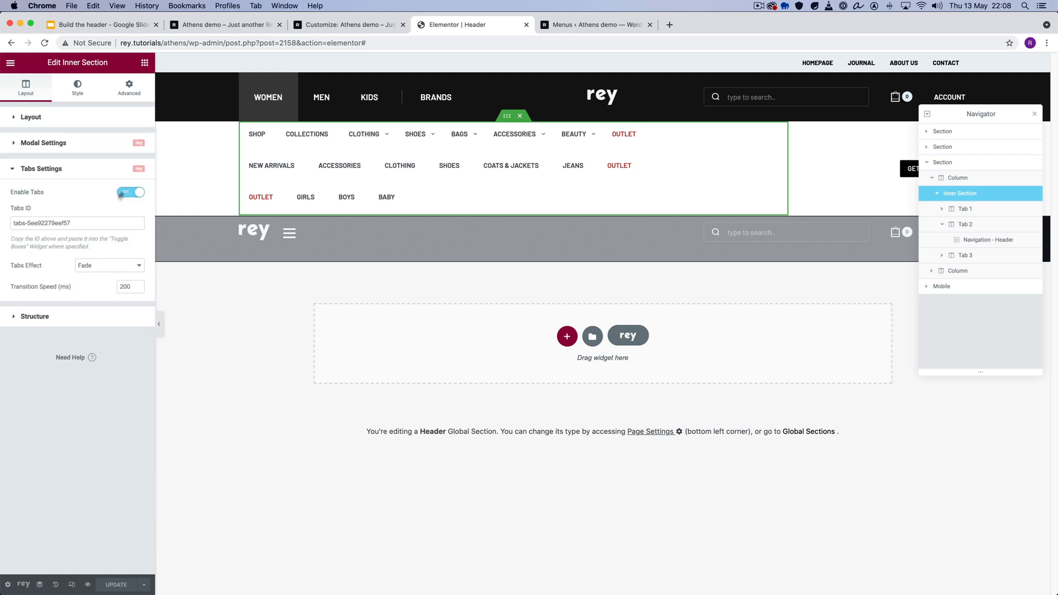
{"action": "left_click", "coordinate": [111, 267]}
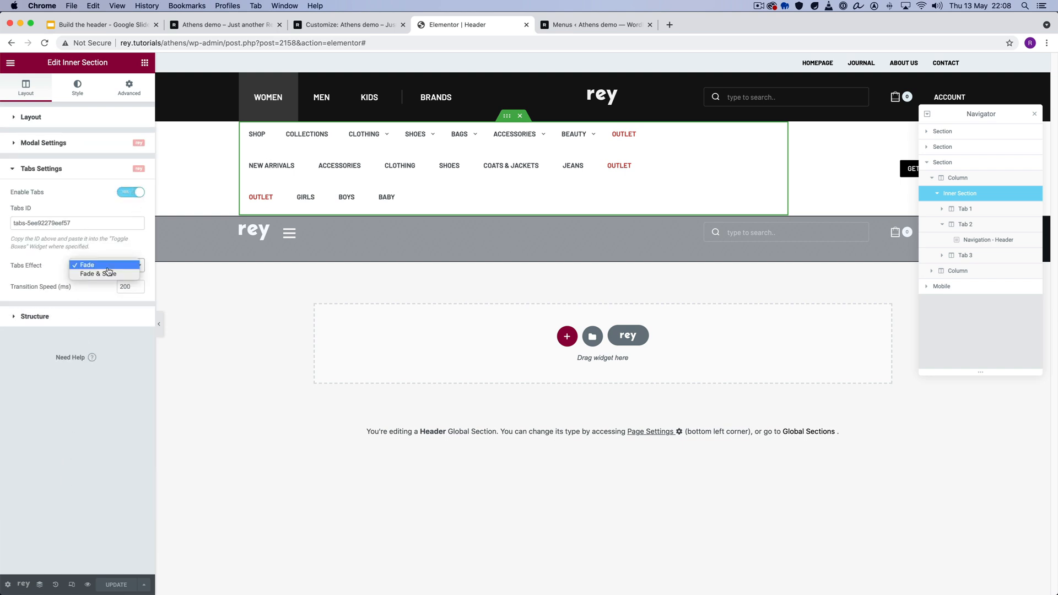
{"action": "left_click", "coordinate": [58, 262]}
- Check that the Tabs ID in the WOMEN/MEN/KIDS Toggle Boxes widget matches the inner section's Tabs ID
{"action": "left_click", "coordinate": [331, 107]}
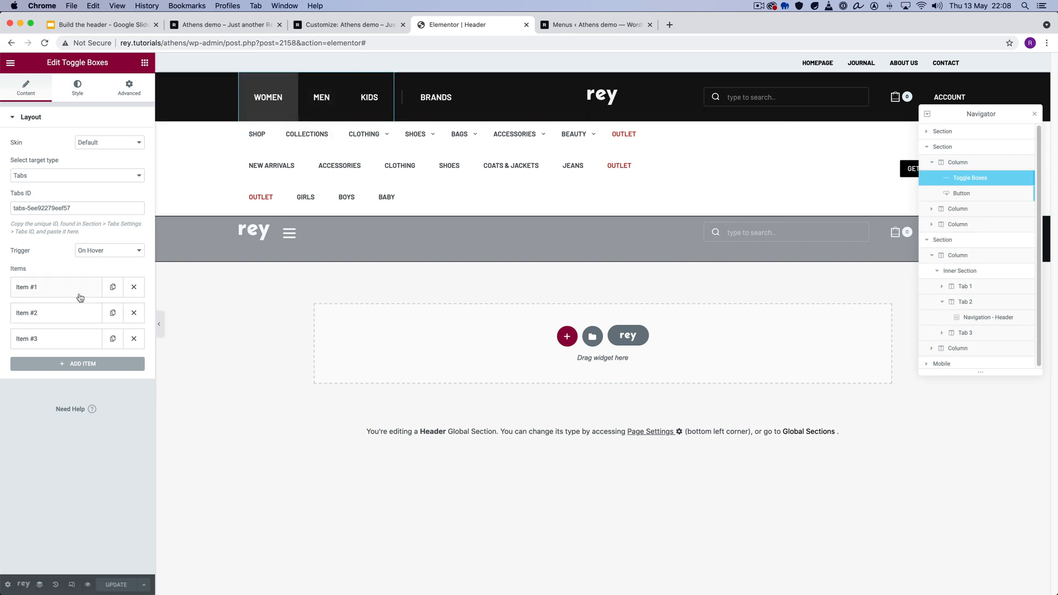
{"action": "double_click", "coordinate": [45, 208]}
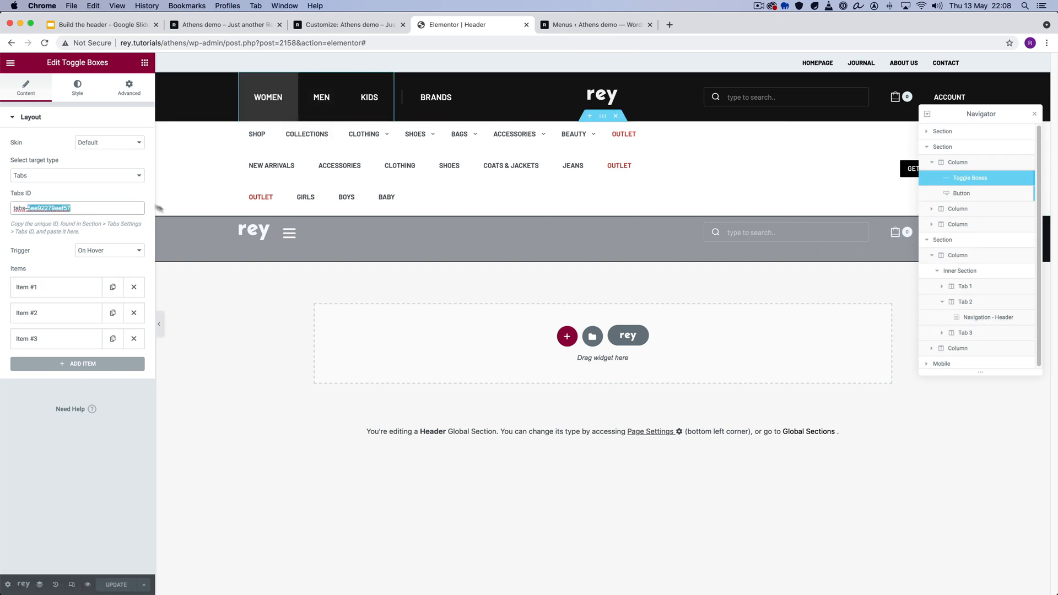
{"action": "triple_click", "coordinate": [25, 209]}
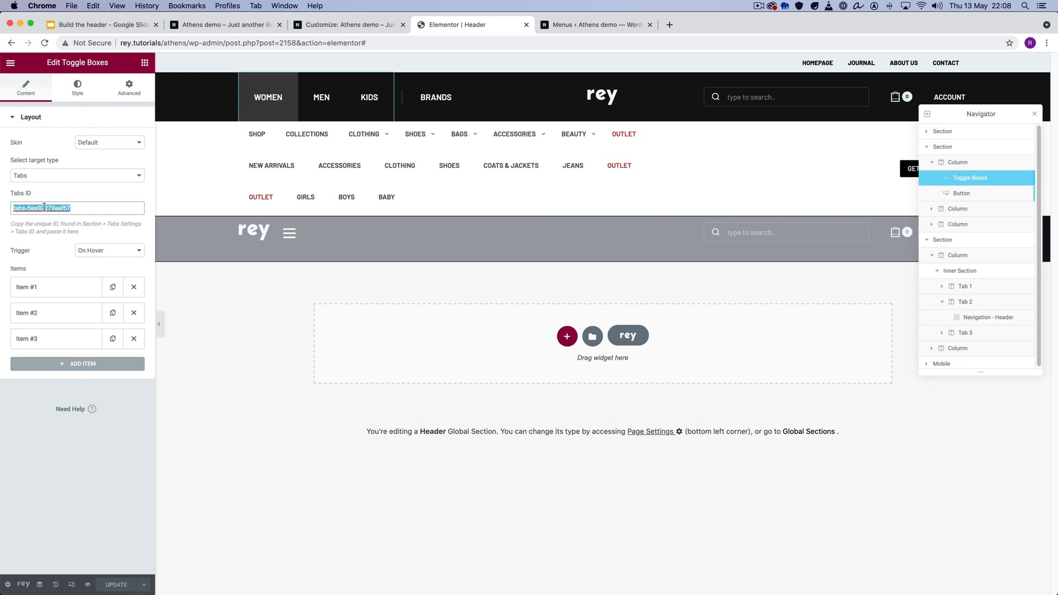
{"action": "left_click", "coordinate": [962, 272]}
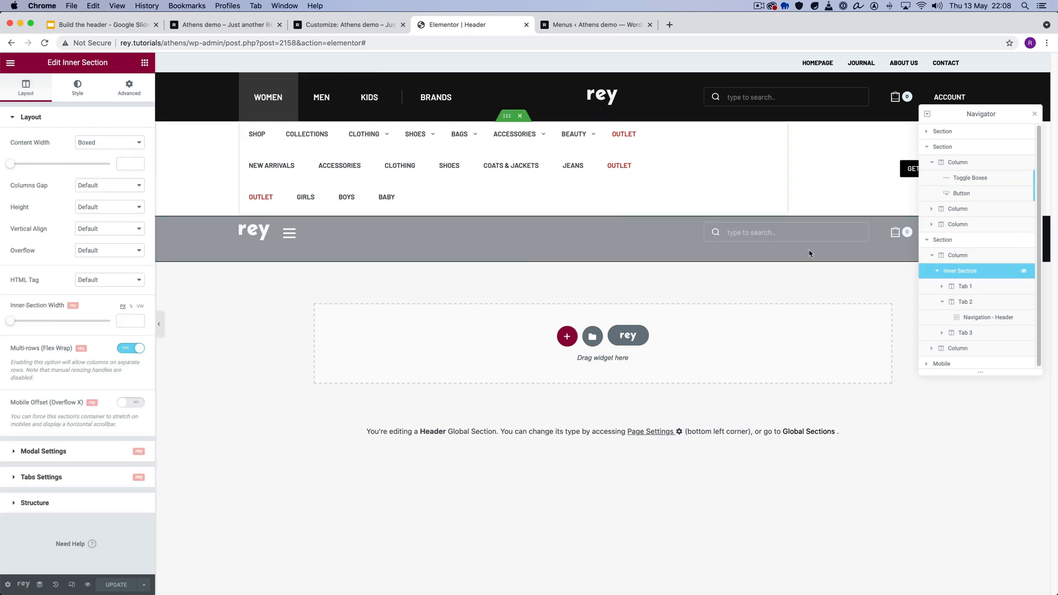
{"action": "left_click", "coordinate": [77, 479]}
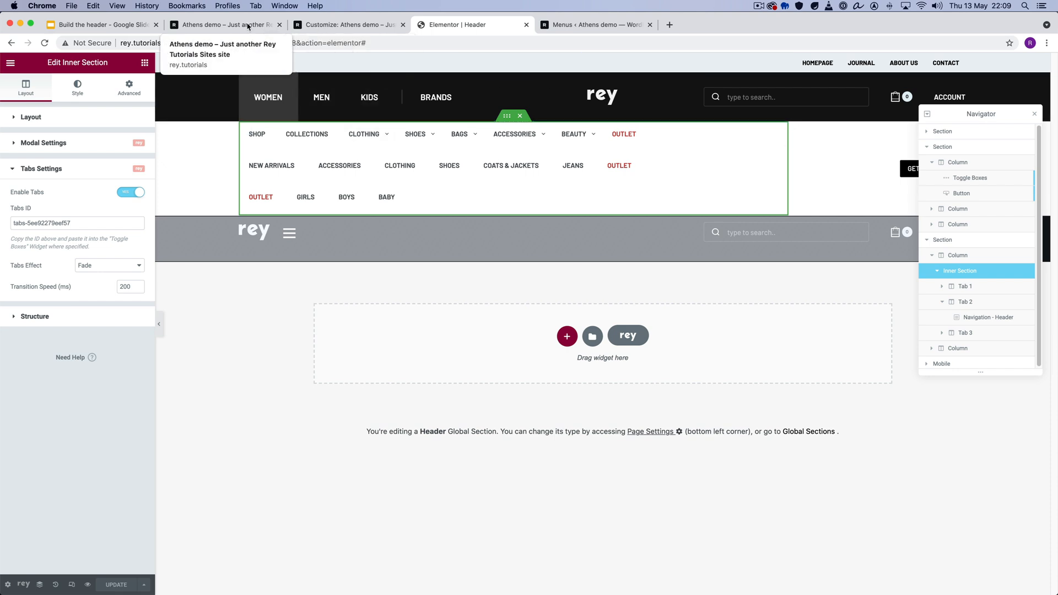
- Preview the Athens site in the browser's iPhone X view, try the mobile menu's WOMEN, MEN and KIDS tabs, and return to the header editor
{"action": "left_click", "coordinate": [215, 24]}
{"action": "right_click", "coordinate": [155, 189]}
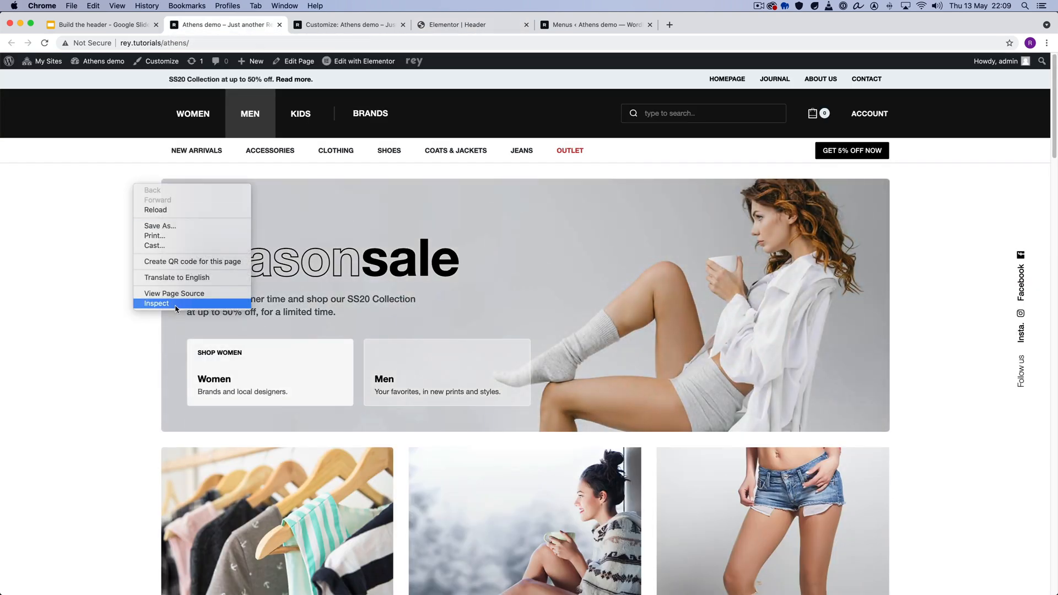
{"action": "left_click", "coordinate": [165, 306]}
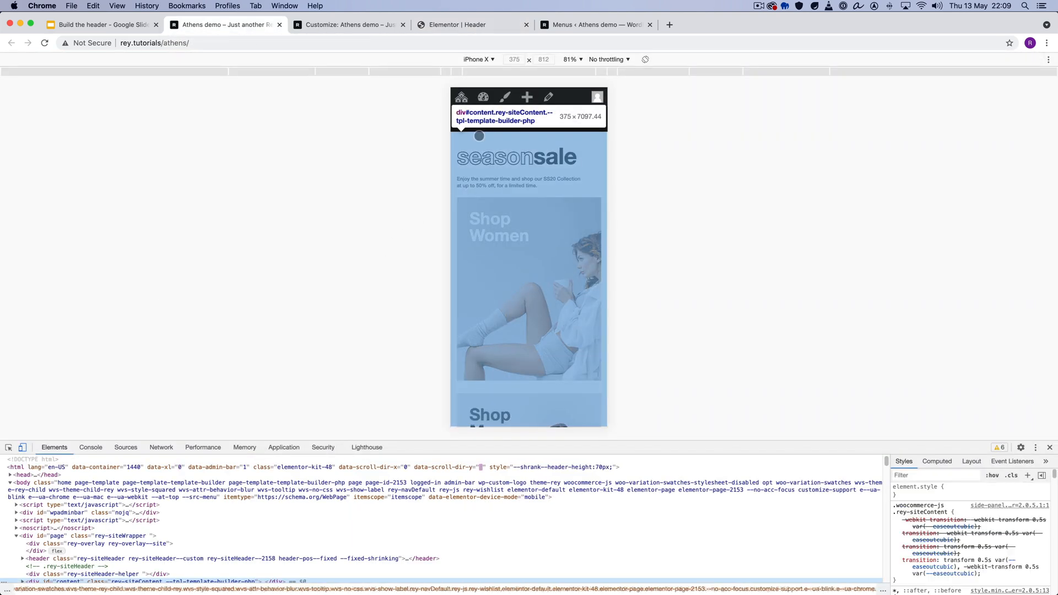
{"action": "left_click", "coordinate": [472, 119]}
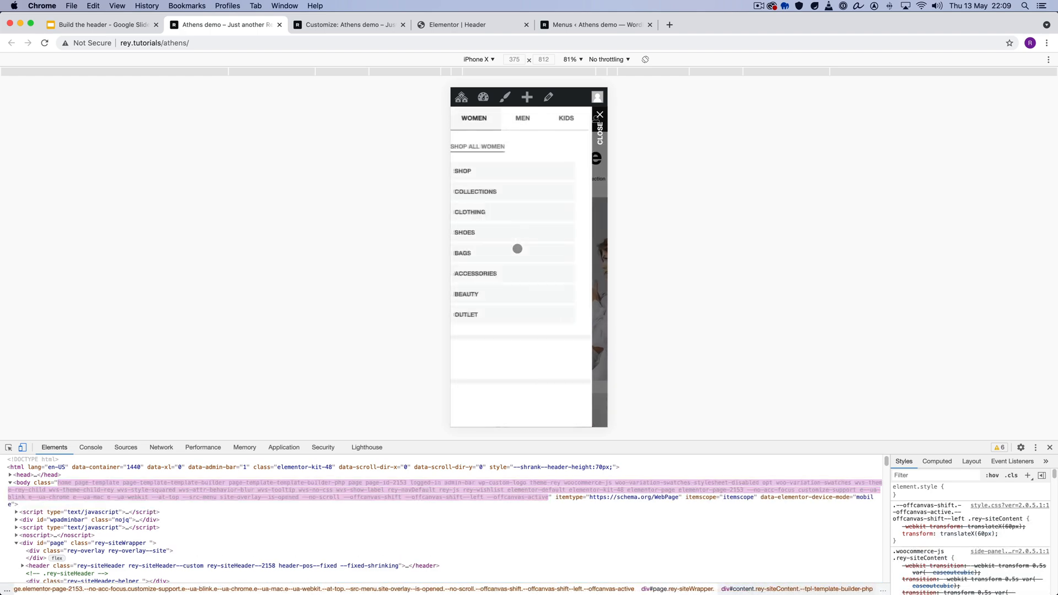
{"action": "left_click", "coordinate": [523, 118]}
{"action": "left_click", "coordinate": [566, 120]}
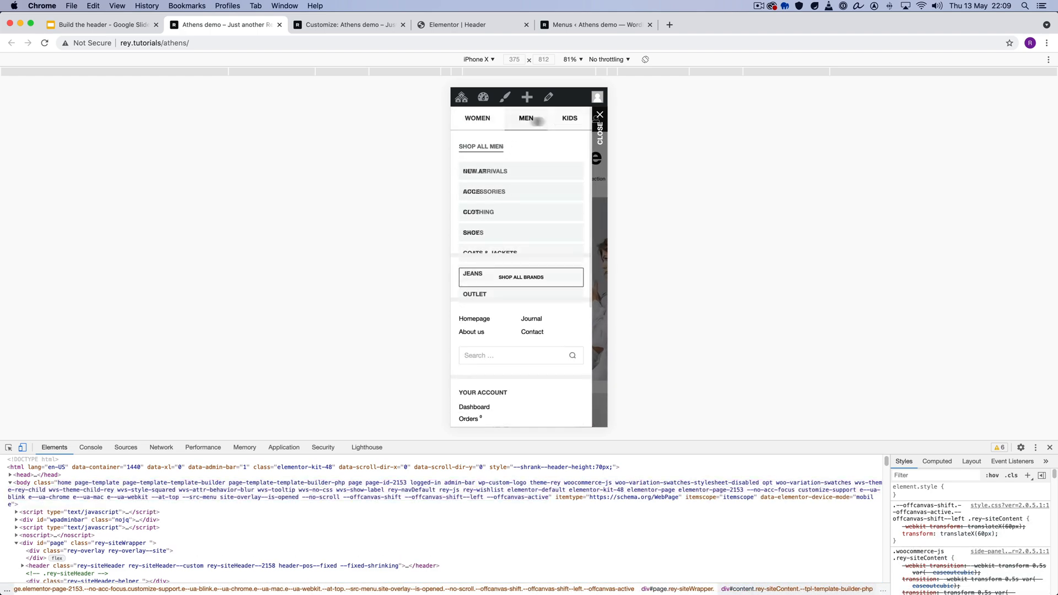
{"action": "left_click", "coordinate": [482, 118]}
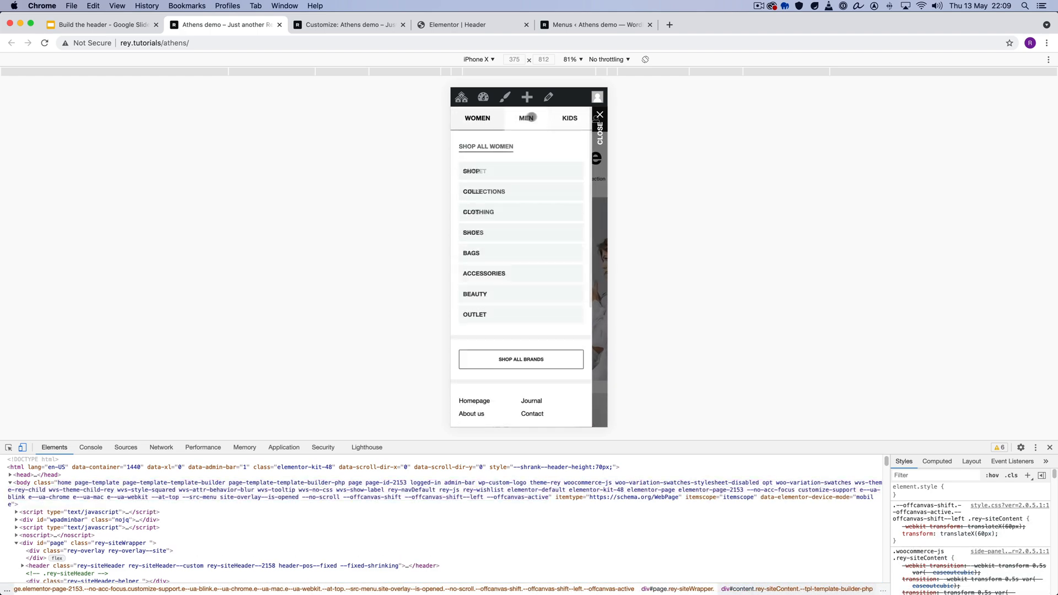
{"action": "left_click", "coordinate": [601, 131]}
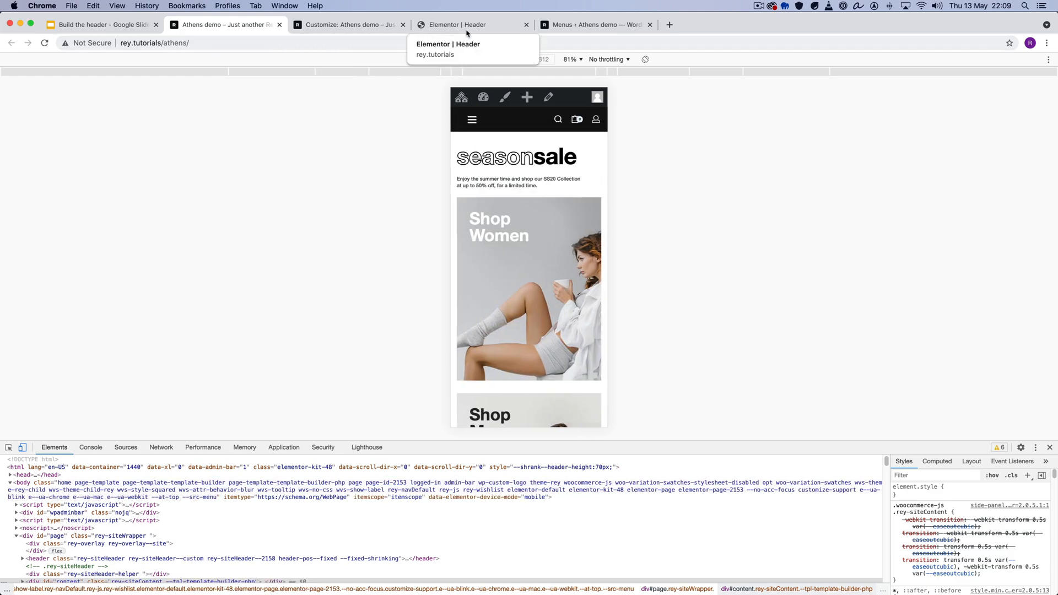
{"action": "left_click", "coordinate": [486, 29]}
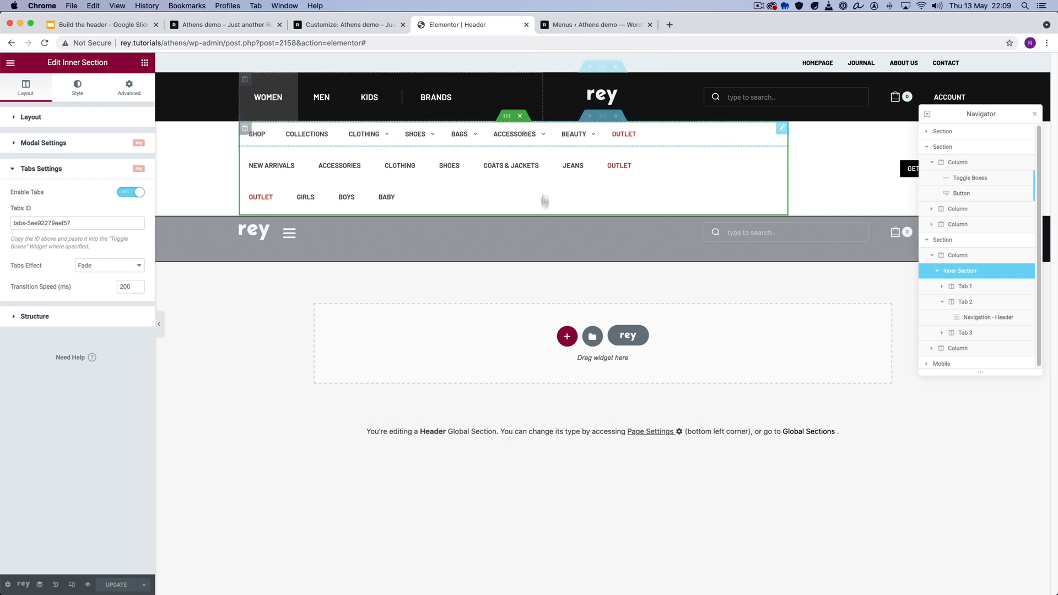